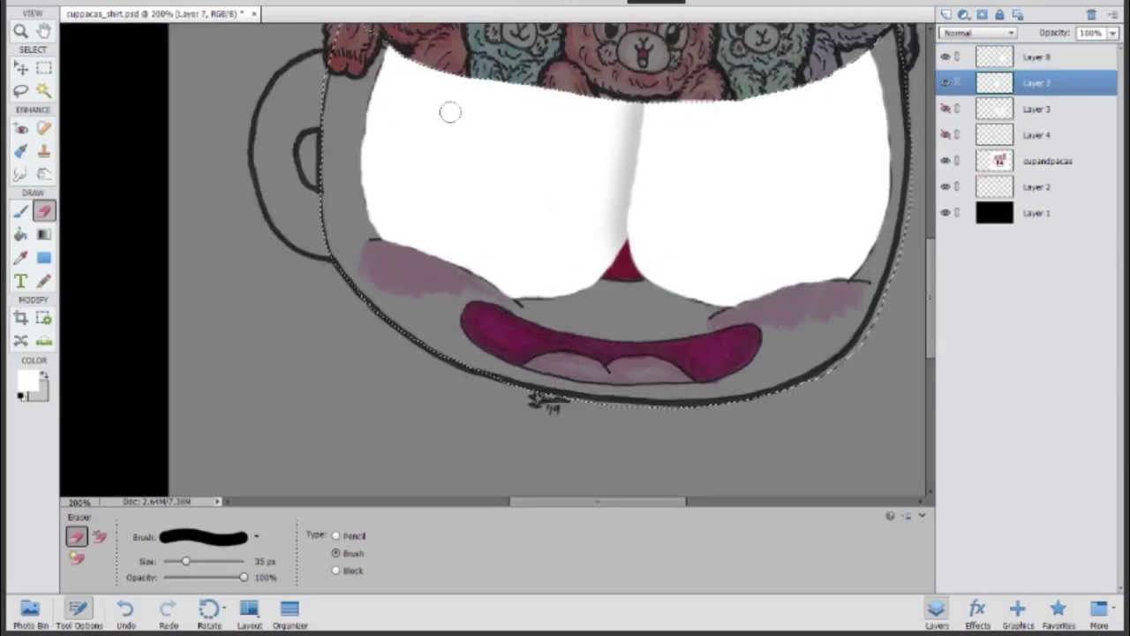
Merge white fill Layers 7 and 8 into Layer 8 and hide it
{"action": "key", "text": "b"}
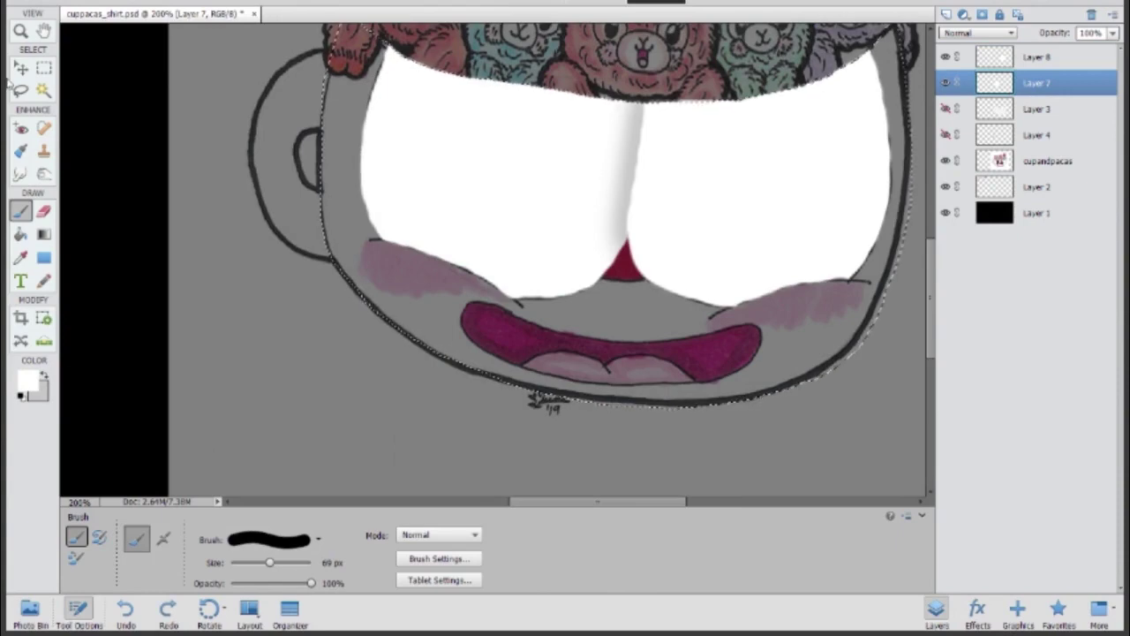
{"action": "left_click", "coordinate": [1047, 48], "text": "ctrl"}
{"action": "key", "text": "ctrl+e"}
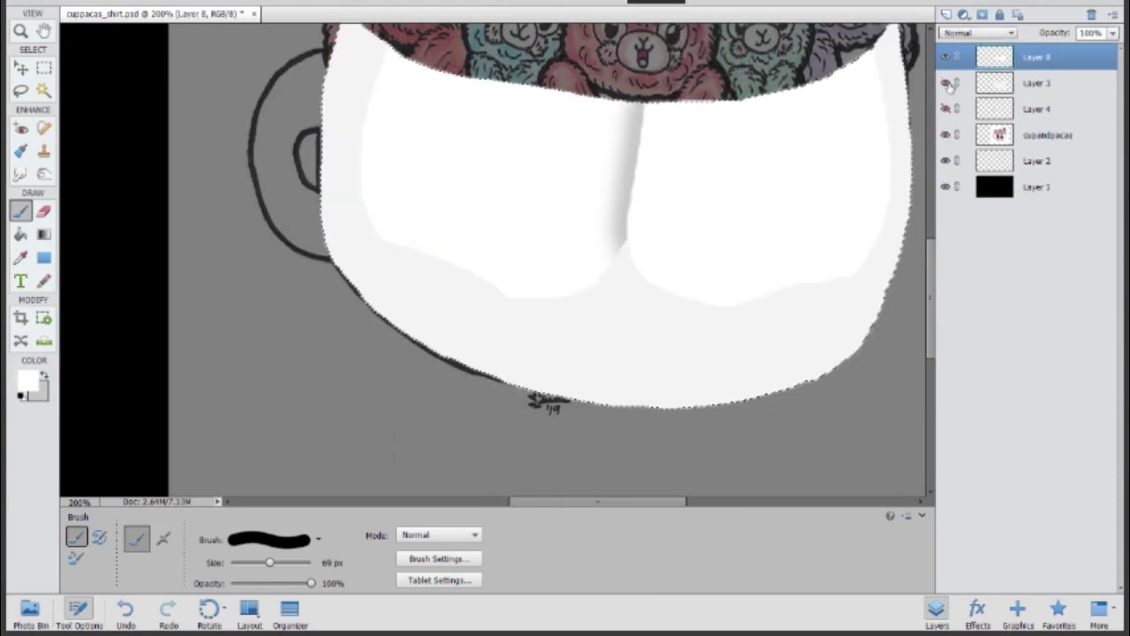
{"action": "left_click", "coordinate": [945, 56]}
Add empty Layer 9 and sample the pale pink from the swatch circles
{"action": "key", "text": "ctrl+shift+alt+n"}
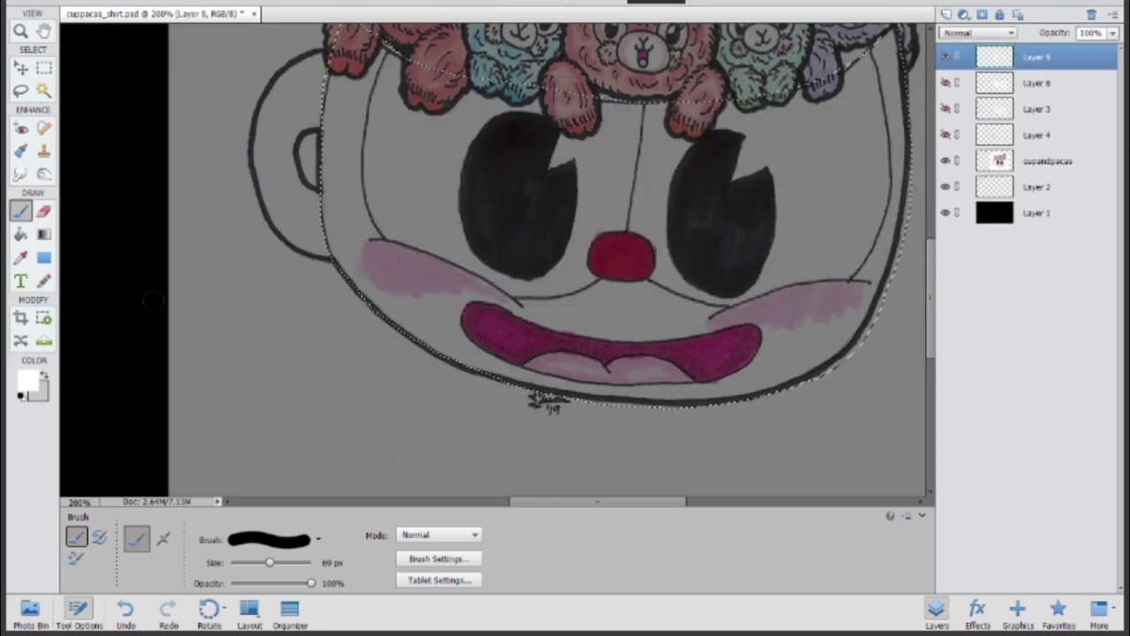
{"action": "scroll", "coordinate": [450, 486], "scroll_direction": "up", "scroll_amount": 10}
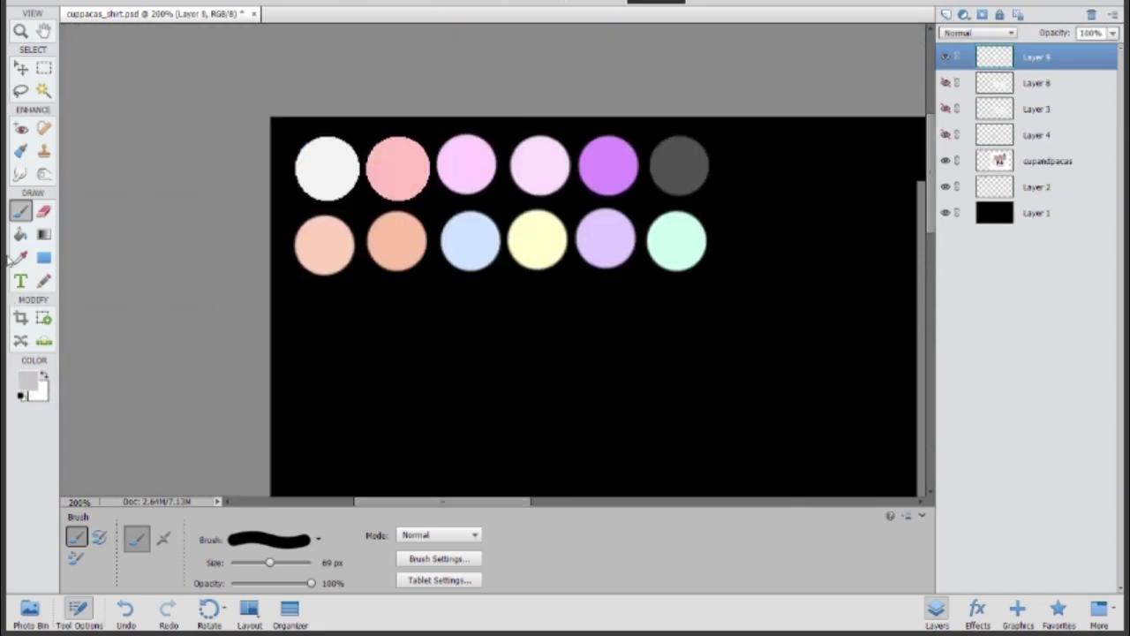
{"action": "left_click", "coordinate": [20, 257]}
{"action": "left_click", "coordinate": [398, 157]}
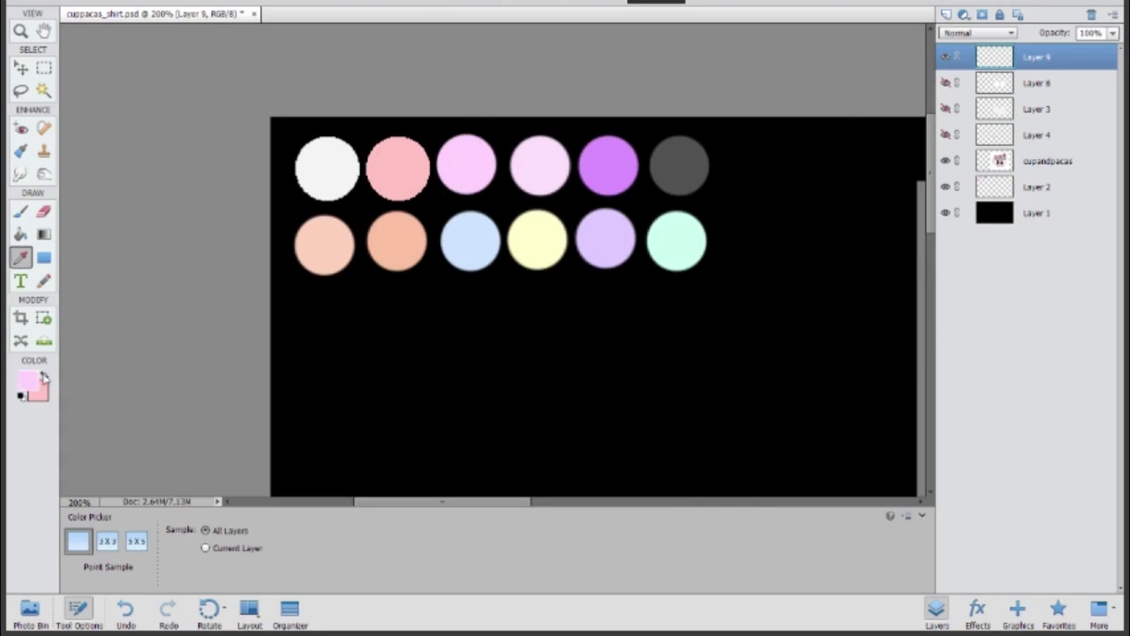
{"action": "scroll", "coordinate": [504, 479], "scroll_direction": "right", "scroll_amount": 10}
{"action": "scroll", "coordinate": [606, 412], "scroll_direction": "down", "scroll_amount": 10}
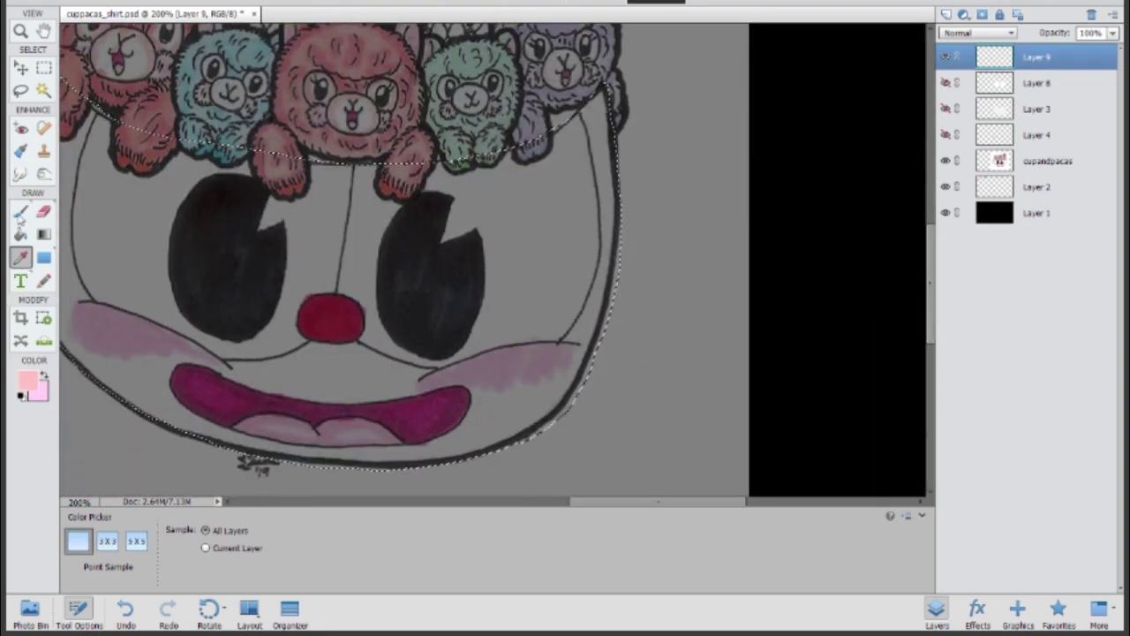
Paint soft pink over Cuphead's red nose and darken it slightly with Burn
{"action": "left_click", "coordinate": [21, 212]}
{"action": "scroll", "coordinate": [361, 298], "scroll_direction": "up", "scroll_amount": 2}
{"action": "mouse_move", "coordinate": [177, 362]}
{"action": "left_mouse_down"}
{"action": "mouse_move", "coordinate": [117, 349]}
{"action": "mouse_move", "coordinate": [172, 356]}
{"action": "mouse_move", "coordinate": [220, 397]}
{"action": "mouse_move", "coordinate": [146, 352]}
{"action": "mouse_move", "coordinate": [141, 388]}
{"action": "mouse_move", "coordinate": [203, 388]}
{"action": "left_mouse_up"}
{"action": "key", "text": "o"}
{"action": "key", "text": "ctrl+alt+0"}
Show Layer 8's white face fill, make it active and sample its light grey
{"action": "left_click", "coordinate": [946, 83]}
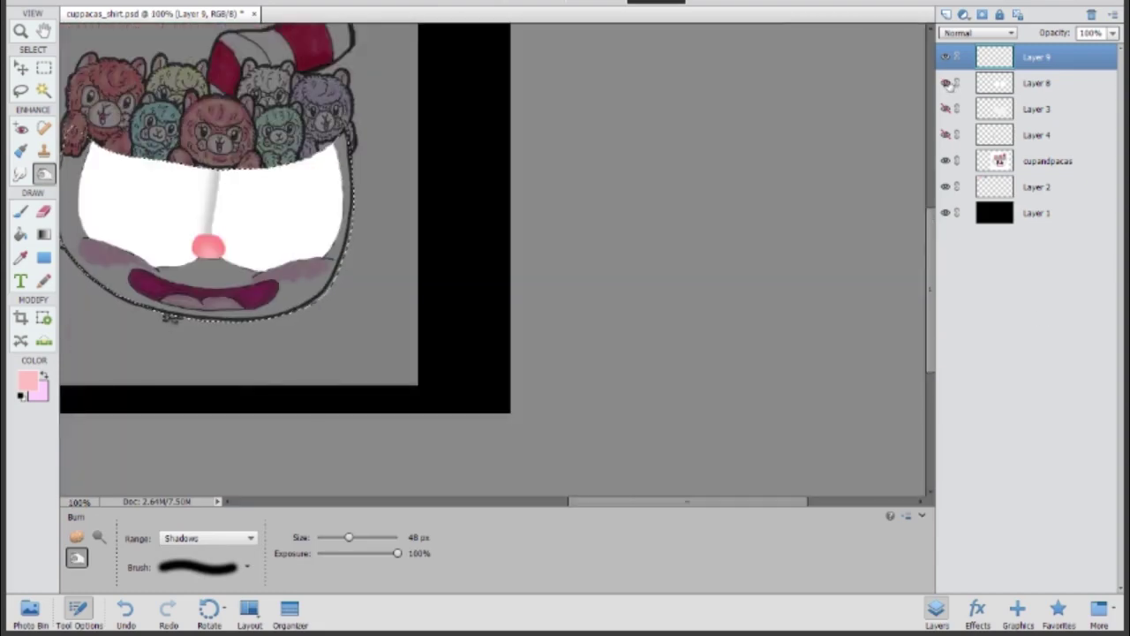
{"action": "left_click", "coordinate": [1015, 83]}
{"action": "key", "text": "i"}
{"action": "left_click", "coordinate": [216, 181]}
{"action": "key", "text": "b"}
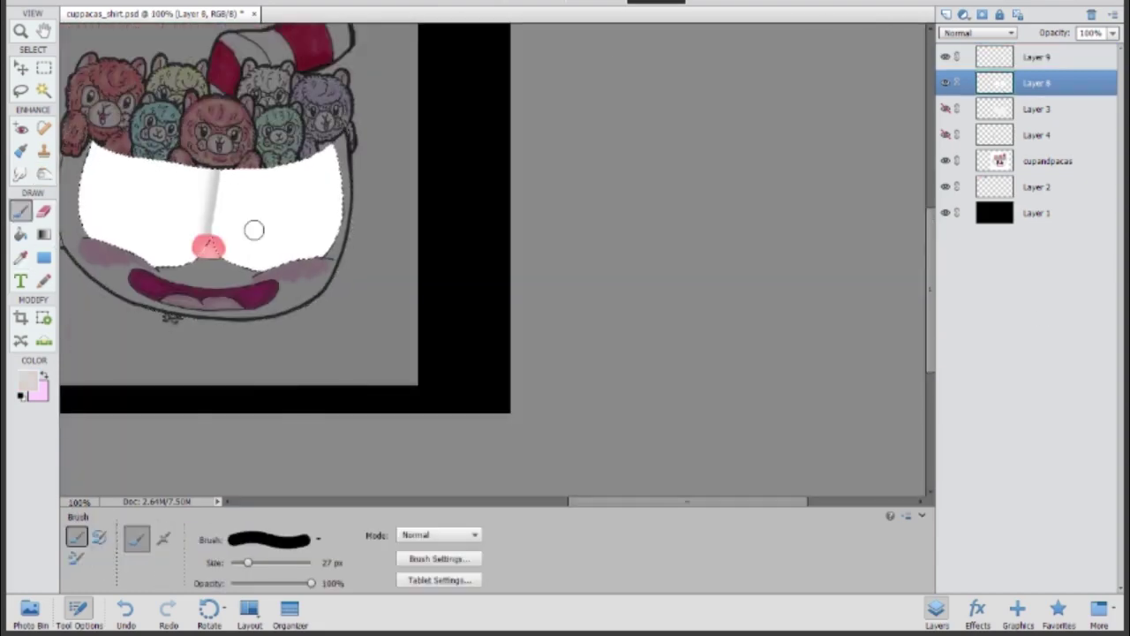
Try grey shading on a new 50%-opacity layer with a 46 px brush, then undo it
{"action": "left_click", "coordinate": [945, 14]}
{"action": "scroll", "coordinate": [119, 261], "scroll_direction": "up", "scroll_amount": 3}
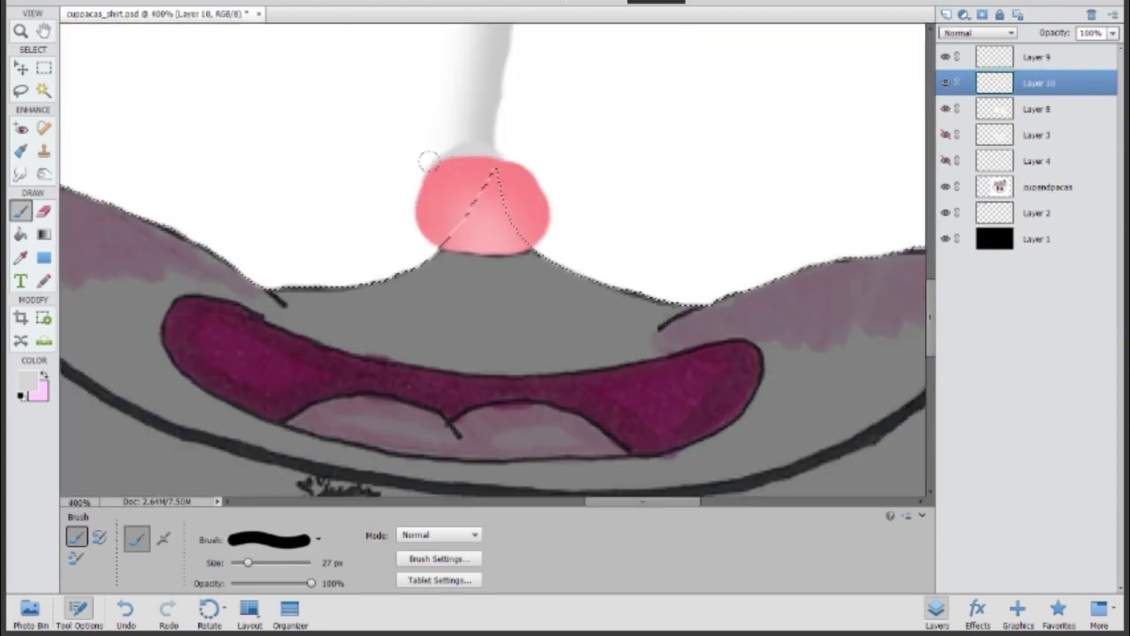
{"action": "key", "text": "bracketright"}
{"action": "key", "text": "bracketright"}
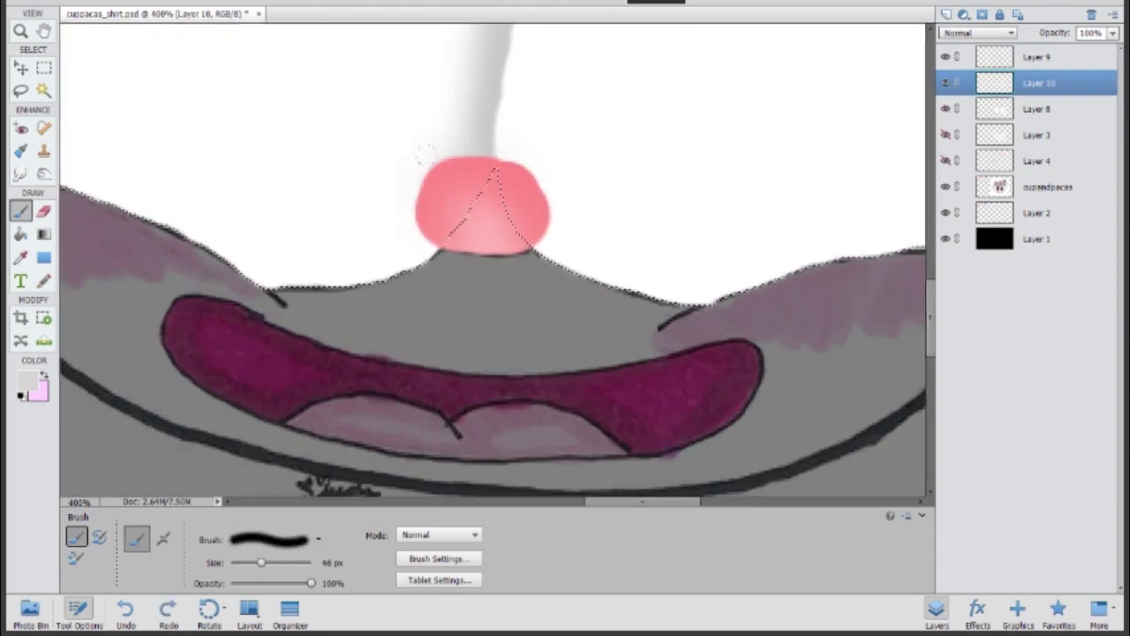
{"action": "scroll", "coordinate": [482, 205], "scroll_direction": "down", "scroll_amount": 3}
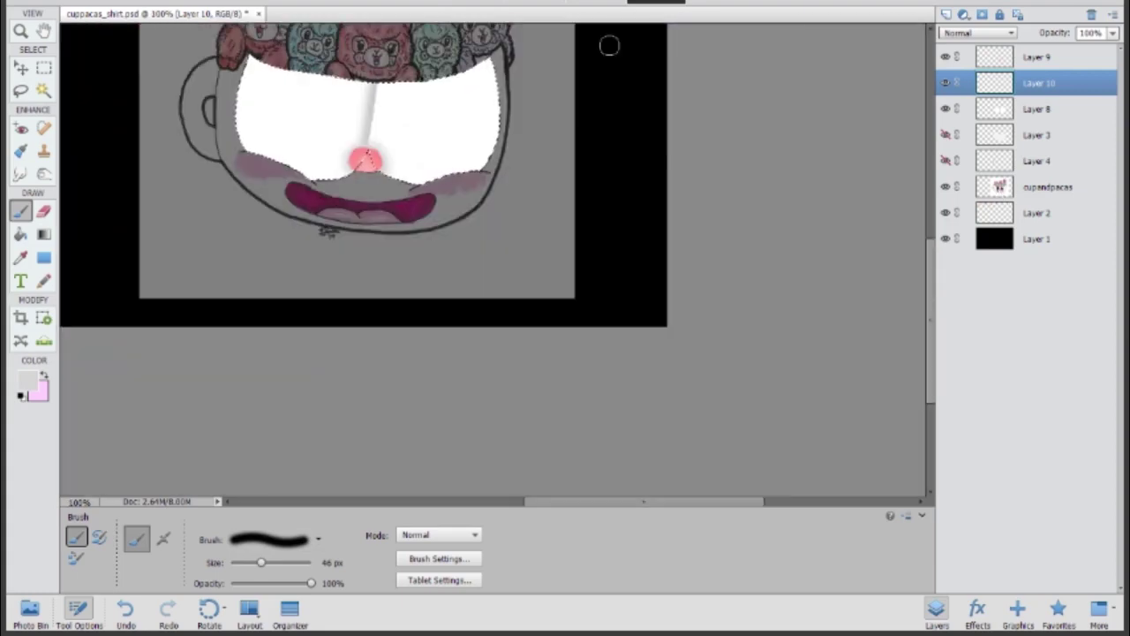
{"action": "type", "text": "50"}
{"action": "key", "text": "Return"}
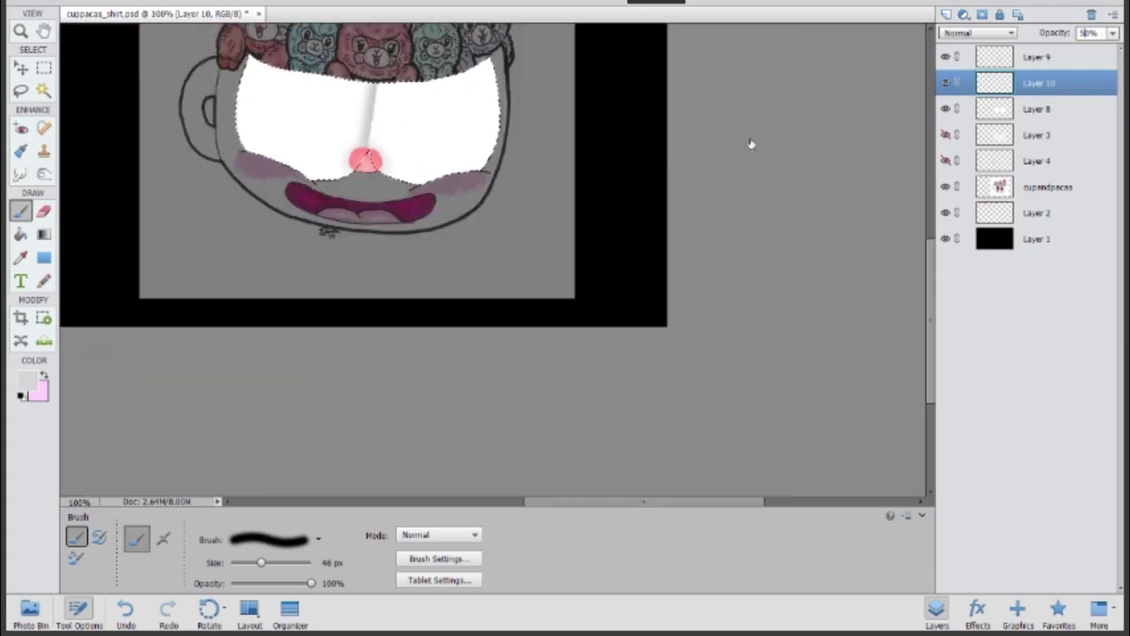
{"action": "key", "text": "ctrl+equal"}
{"action": "key", "text": "ctrl+equal"}
{"action": "scroll", "coordinate": [898, 353], "scroll_direction": "up", "scroll_amount": 5}
{"action": "key", "text": "ctrl+z"}
{"action": "key", "text": "ctrl+z"}
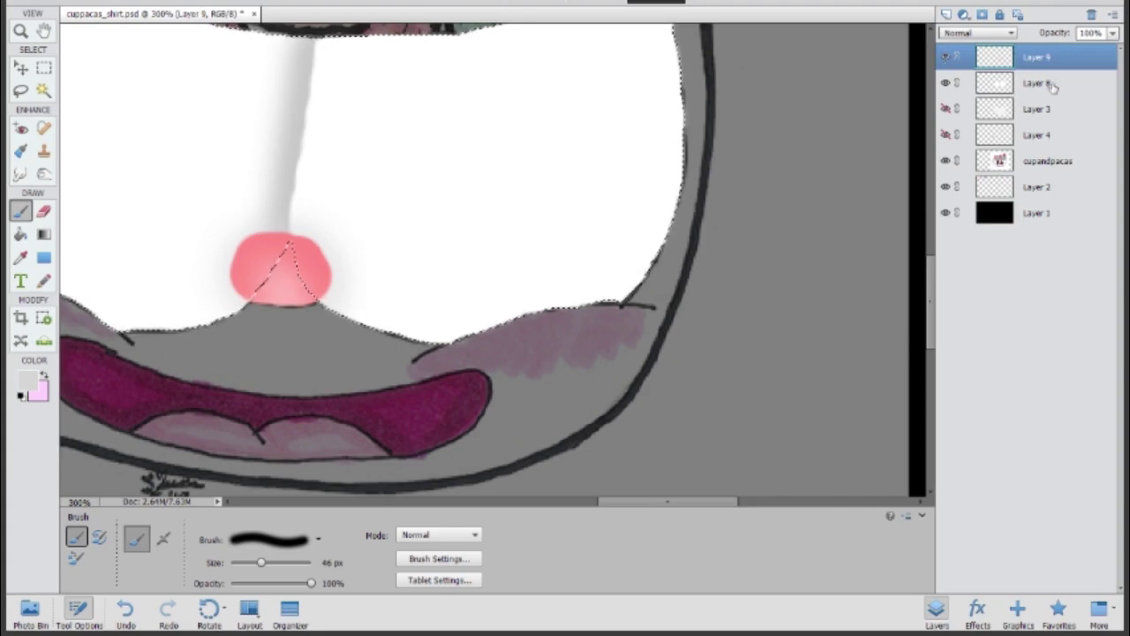
Merge Layers 9 and 8 into one layer and sample a deeper pink
{"action": "left_click", "coordinate": [1042, 82], "text": "shift"}
{"action": "key", "text": "ctrl+e"}
{"action": "key", "text": "ctrl+minus"}
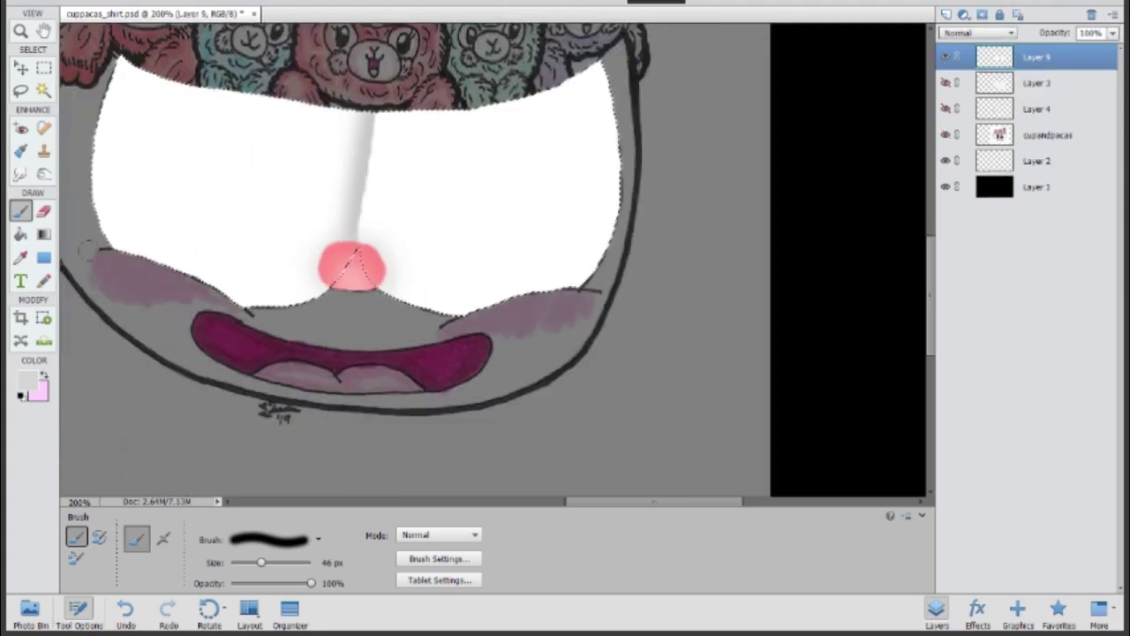
{"action": "scroll", "coordinate": [516, 476], "scroll_direction": "up", "scroll_amount": 10}
{"action": "mouse_move", "coordinate": [598, 501]}
{"action": "left_mouse_down"}
{"action": "mouse_move", "coordinate": [401, 503]}
{"action": "mouse_move", "coordinate": [592, 506]}
{"action": "left_mouse_up"}
{"action": "key", "text": "i"}
{"action": "left_click_drag", "start_coordinate": [933, 124], "coordinate": [934, 212]}
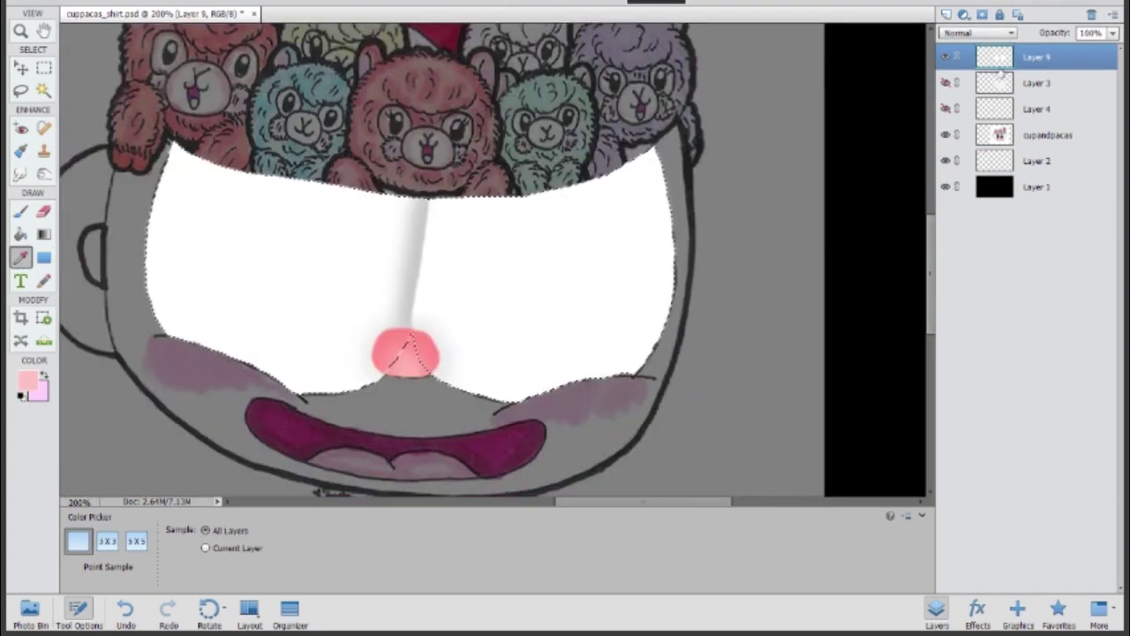
Hide Layer 9, add Layer 10 and paint a 5 px pink line along the right eye's notch
{"action": "left_click", "coordinate": [945, 14]}
{"action": "left_click", "coordinate": [946, 82]}
{"action": "key", "text": "b"}
{"action": "mouse_move", "coordinate": [265, 562]}
{"action": "left_mouse_down"}
{"action": "mouse_move", "coordinate": [301, 563]}
{"action": "mouse_move", "coordinate": [231, 562]}
{"action": "left_mouse_up"}
{"action": "type", "text": "5"}
{"action": "key", "text": "Return"}
{"action": "key", "text": "ctrl+equal"}
{"action": "key", "text": "ctrl+equal"}
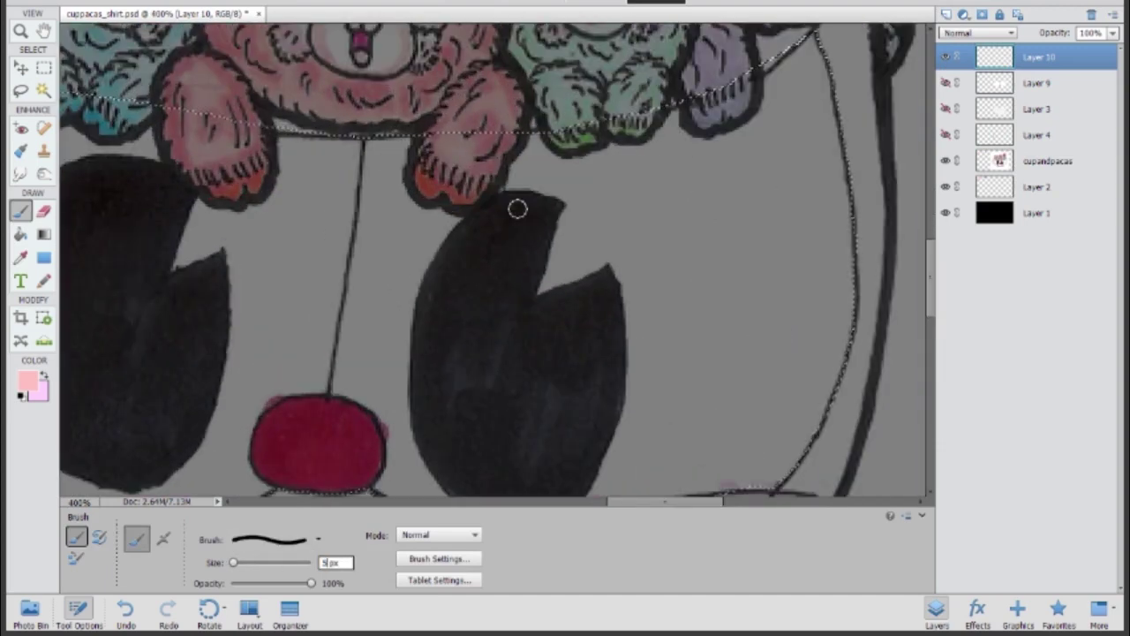
{"action": "left_click_drag", "start_coordinate": [558, 206], "coordinate": [548, 258]}
Fill the left eye pink using 73, 20 and 5 px brushes
{"action": "scroll", "coordinate": [364, 188], "scroll_direction": "left", "scroll_amount": 5}
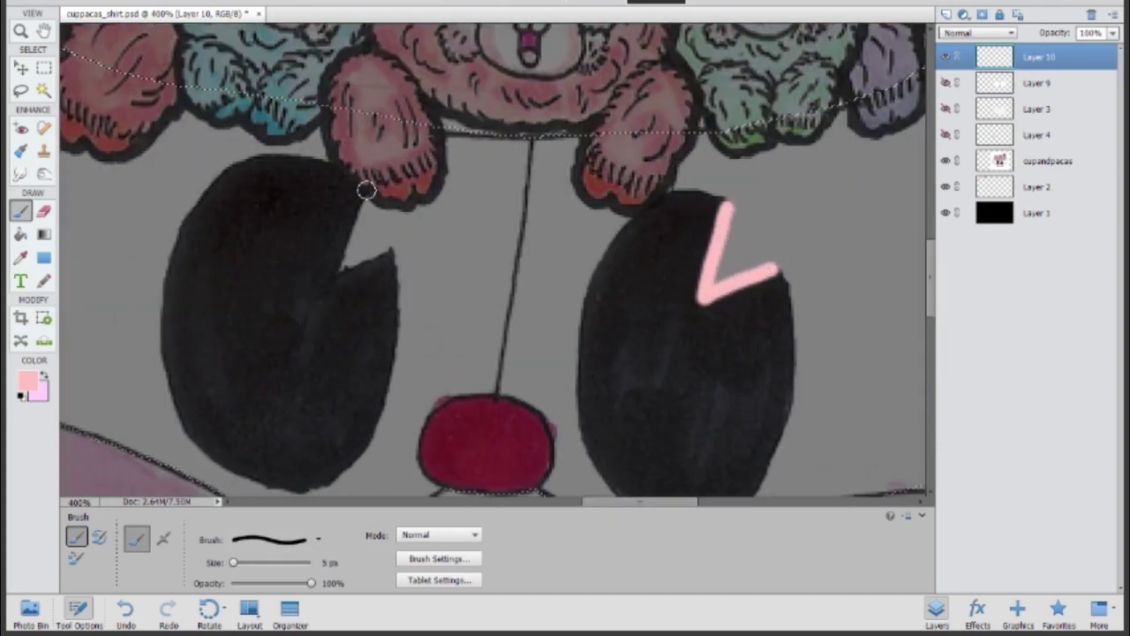
{"action": "left_click", "coordinate": [277, 561]}
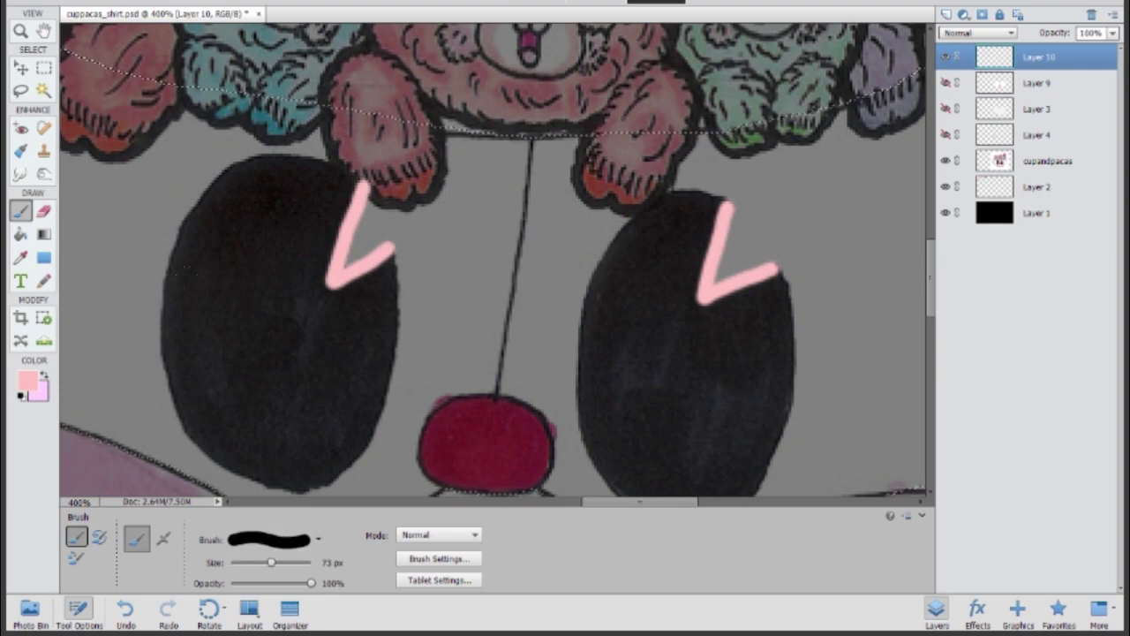
{"action": "mouse_move", "coordinate": [232, 349]}
{"action": "left_mouse_down"}
{"action": "mouse_move", "coordinate": [275, 381]}
{"action": "mouse_move", "coordinate": [288, 369]}
{"action": "mouse_move", "coordinate": [190, 354]}
{"action": "left_mouse_up"}
{"action": "key", "text": "bracketleft"}
{"action": "key", "text": "bracketleft"}
{"action": "key", "text": "bracketleft"}
{"action": "key", "text": "bracketleft"}
{"action": "key", "text": "bracketleft"}
{"action": "key", "text": "bracketleft"}
{"action": "mouse_move", "coordinate": [203, 313]}
{"action": "left_mouse_down"}
{"action": "mouse_move", "coordinate": [300, 237]}
{"action": "mouse_move", "coordinate": [356, 252]}
{"action": "mouse_move", "coordinate": [345, 281]}
{"action": "mouse_move", "coordinate": [354, 305]}
{"action": "left_mouse_up"}
{"action": "mouse_move", "coordinate": [314, 231]}
{"action": "left_mouse_down"}
{"action": "mouse_move", "coordinate": [331, 181]}
{"action": "mouse_move", "coordinate": [256, 169]}
{"action": "mouse_move", "coordinate": [199, 239]}
{"action": "mouse_move", "coordinate": [176, 309]}
{"action": "mouse_move", "coordinate": [239, 227]}
{"action": "left_mouse_up"}
{"action": "key", "text": "bracketleft"}
{"action": "key", "text": "bracketleft"}
{"action": "key", "text": "bracketleft"}
{"action": "left_click_drag", "start_coordinate": [391, 270], "coordinate": [396, 346]}
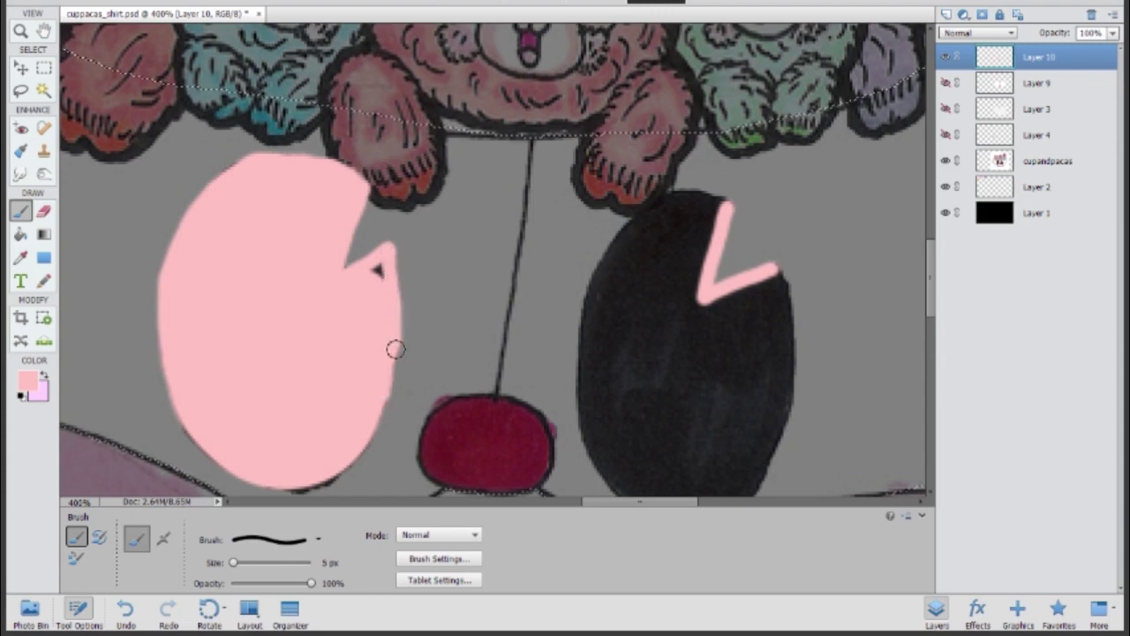
{"action": "left_click_drag", "start_coordinate": [377, 268], "coordinate": [362, 297]}
Fill the right eye pink with a 16 px brush, undoing the stray notch fill
{"action": "scroll", "coordinate": [603, 276], "scroll_direction": "right", "scroll_amount": 5}
{"action": "left_click_drag", "start_coordinate": [603, 276], "coordinate": [613, 461]}
{"action": "scroll", "coordinate": [613, 462], "scroll_direction": "down", "scroll_amount": 1}
{"action": "mouse_move", "coordinate": [552, 168]}
{"action": "left_mouse_down"}
{"action": "mouse_move", "coordinate": [519, 147]}
{"action": "mouse_move", "coordinate": [421, 225]}
{"action": "mouse_move", "coordinate": [402, 342]}
{"action": "left_mouse_up"}
{"action": "left_click_drag", "start_coordinate": [233, 561], "coordinate": [241, 562]}
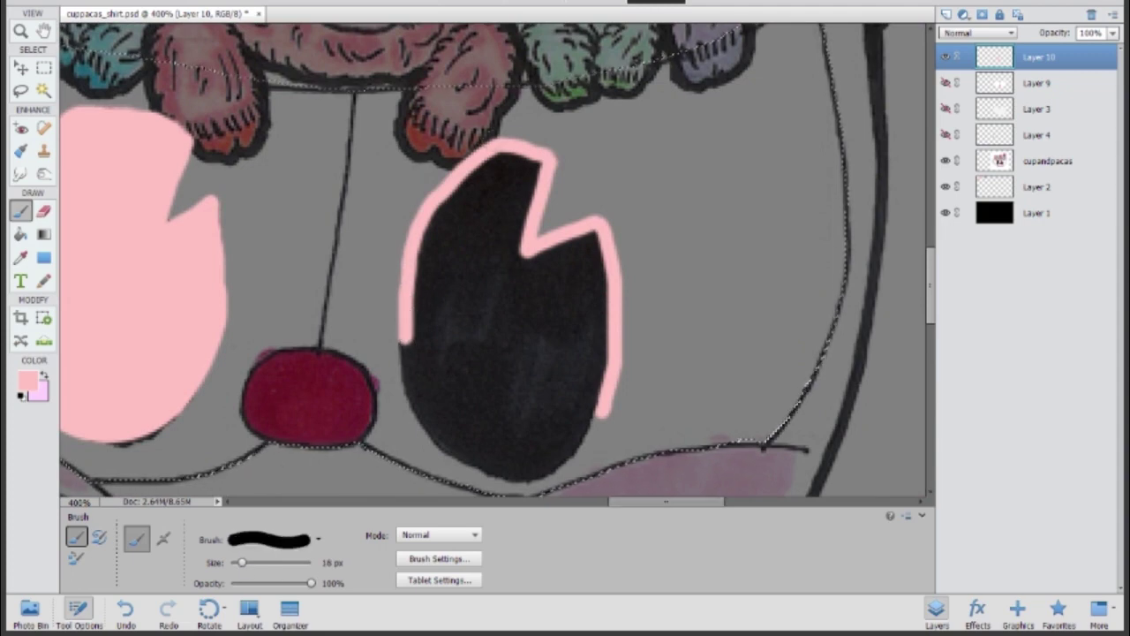
{"action": "mouse_move", "coordinate": [525, 172]}
{"action": "left_mouse_down"}
{"action": "mouse_move", "coordinate": [499, 142]}
{"action": "mouse_move", "coordinate": [543, 144]}
{"action": "mouse_move", "coordinate": [552, 172]}
{"action": "mouse_move", "coordinate": [494, 168]}
{"action": "mouse_move", "coordinate": [423, 237]}
{"action": "mouse_move", "coordinate": [476, 282]}
{"action": "left_mouse_up"}
{"action": "key", "text": "ctrl+z"}
{"action": "left_click_drag", "start_coordinate": [565, 247], "coordinate": [530, 273]}
{"action": "scroll", "coordinate": [529, 273], "scroll_direction": "down", "scroll_amount": 1}
{"action": "left_click_drag", "start_coordinate": [241, 561], "coordinate": [260, 561]}
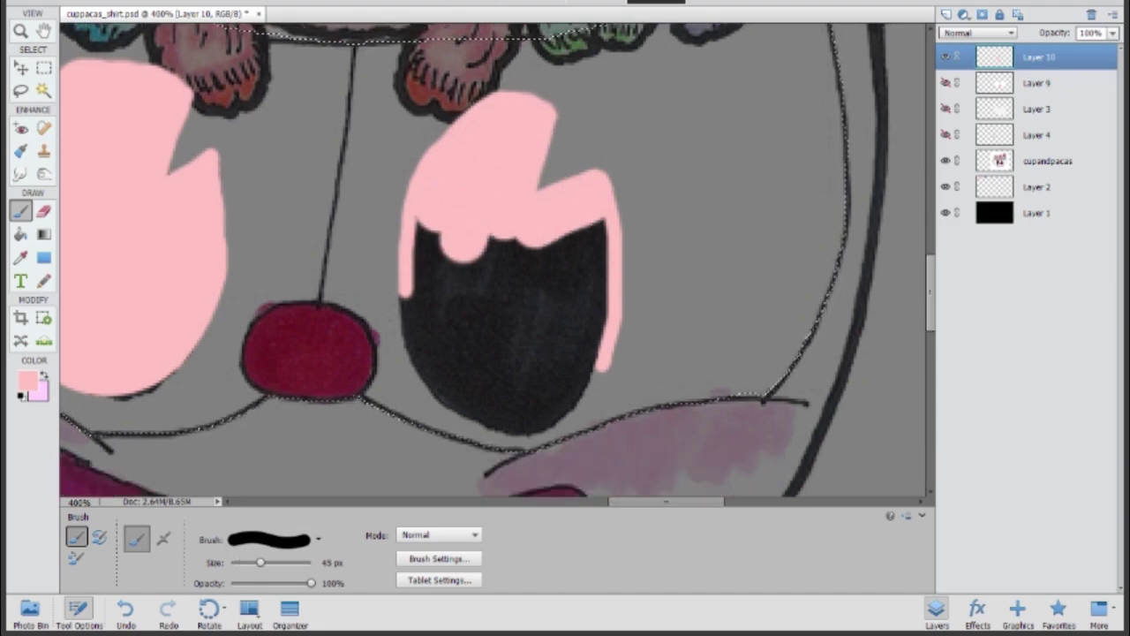
{"action": "mouse_move", "coordinate": [503, 283]}
{"action": "left_mouse_down"}
{"action": "mouse_move", "coordinate": [409, 234]}
{"action": "mouse_move", "coordinate": [494, 388]}
{"action": "mouse_move", "coordinate": [565, 291]}
{"action": "mouse_move", "coordinate": [497, 282]}
{"action": "mouse_move", "coordinate": [499, 302]}
{"action": "mouse_move", "coordinate": [434, 312]}
{"action": "mouse_move", "coordinate": [462, 323]}
{"action": "left_mouse_up"}
{"action": "scroll", "coordinate": [508, 279], "scroll_direction": "left", "scroll_amount": 3}
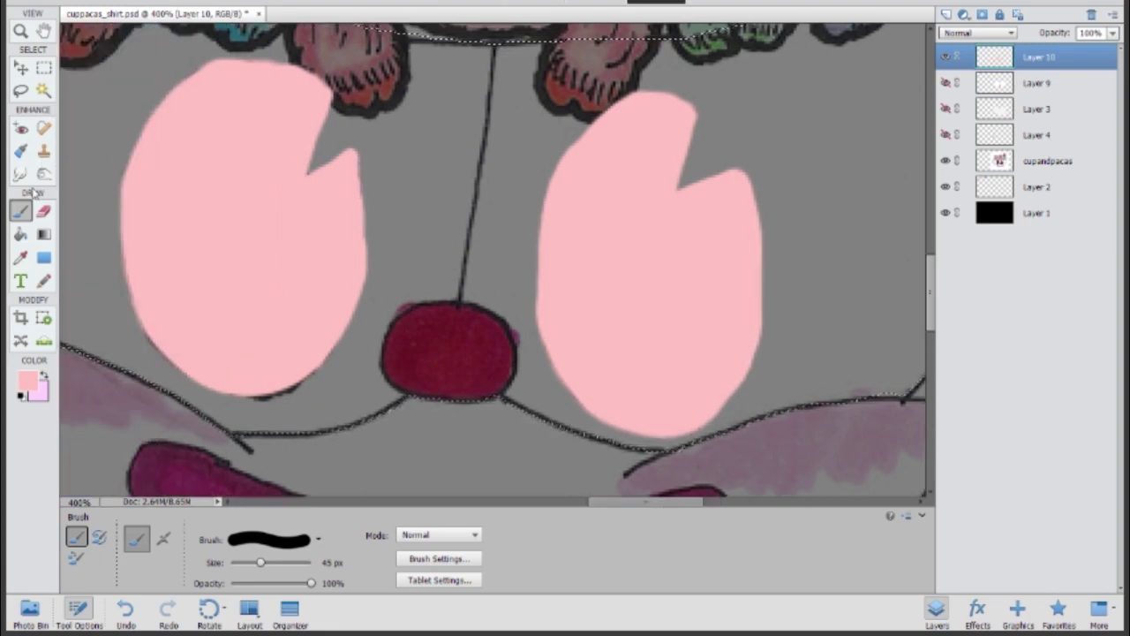
Burn both pink eye centres to deep red and zoom out to 200%
{"action": "key", "text": "o"}
{"action": "mouse_move", "coordinate": [176, 220]}
{"action": "left_mouse_down"}
{"action": "mouse_move", "coordinate": [248, 158]}
{"action": "mouse_move", "coordinate": [290, 164]}
{"action": "mouse_move", "coordinate": [340, 198]}
{"action": "left_mouse_up"}
{"action": "mouse_move", "coordinate": [618, 163]}
{"action": "left_mouse_down"}
{"action": "mouse_move", "coordinate": [601, 257]}
{"action": "mouse_move", "coordinate": [625, 203]}
{"action": "mouse_move", "coordinate": [648, 256]}
{"action": "left_mouse_up"}
{"action": "left_click_drag", "start_coordinate": [247, 167], "coordinate": [261, 220]}
{"action": "key", "text": "ctrl+minus"}
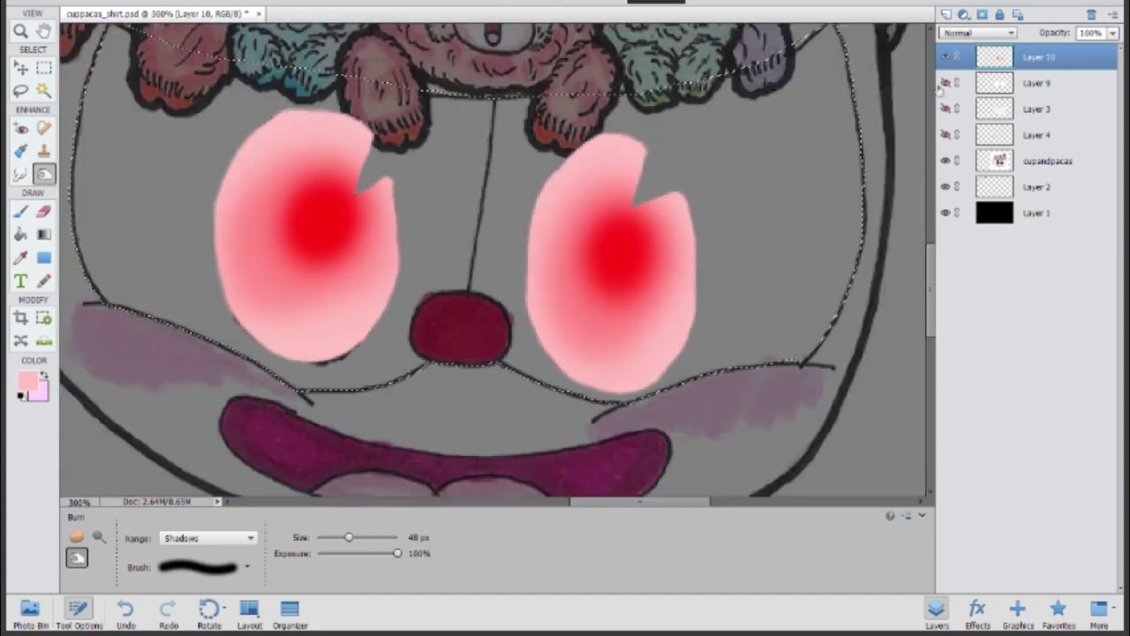
{"action": "key", "text": "ctrl+minus"}
Add Layer 11 for highlights and sample white from the face
{"action": "key", "text": "ctrl+BackSpace"}
{"action": "key", "text": "ctrl+shift+alt+n"}
{"action": "scroll", "coordinate": [508, 265], "scroll_direction": "left", "scroll_amount": 3}
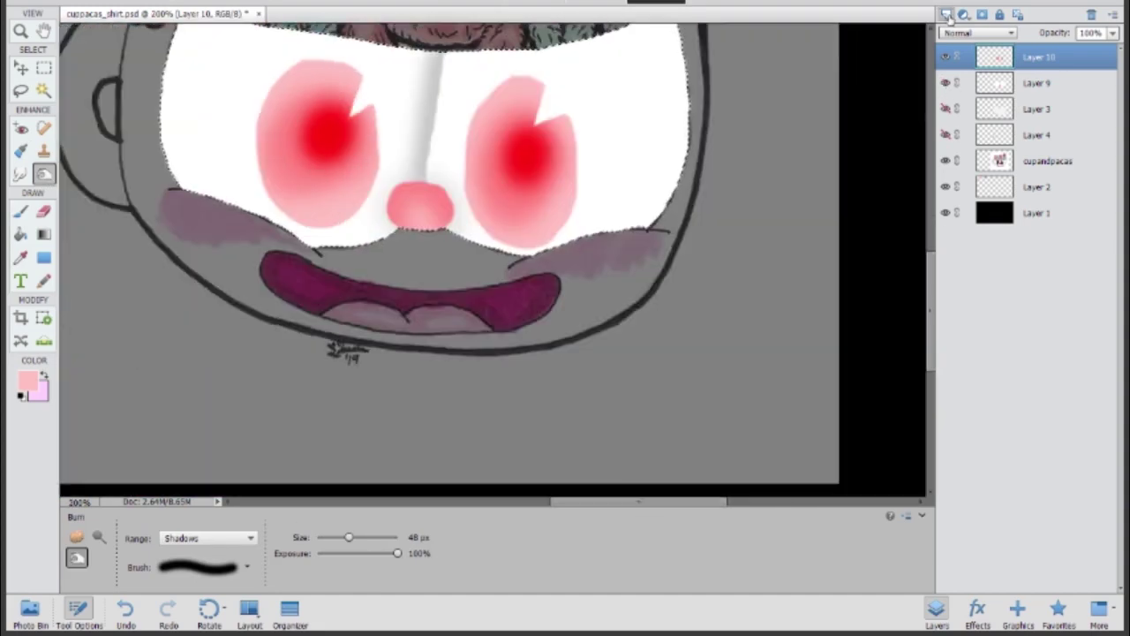
{"action": "left_click", "coordinate": [20, 257]}
{"action": "left_click", "coordinate": [203, 106]}
{"action": "left_click", "coordinate": [20, 210]}
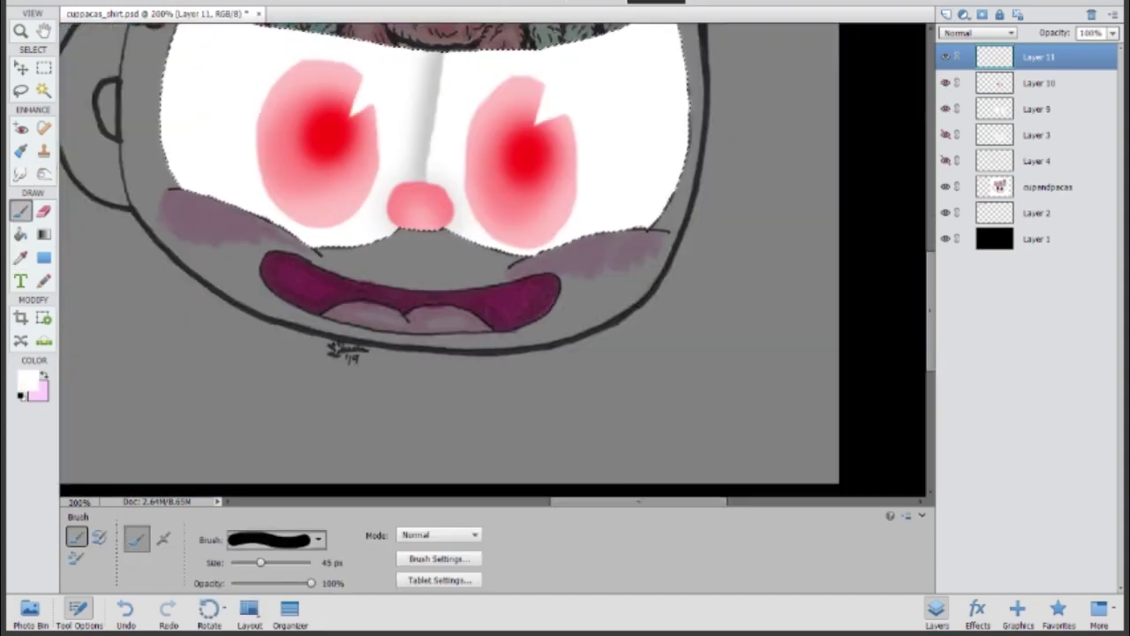
Within the eye-shape selection, brush white highlights onto both eyes, including a small 29 px dot
{"action": "left_click", "coordinate": [994, 83]}
{"action": "left_click", "coordinate": [994, 83], "text": "ctrl"}
{"action": "left_click", "coordinate": [1039, 57]}
{"action": "left_click_drag", "start_coordinate": [284, 76], "coordinate": [310, 94]}
{"action": "left_click_drag", "start_coordinate": [496, 103], "coordinate": [512, 115]}
{"action": "left_click_drag", "start_coordinate": [270, 562], "coordinate": [249, 561]}
{"action": "left_click", "coordinate": [328, 203]}
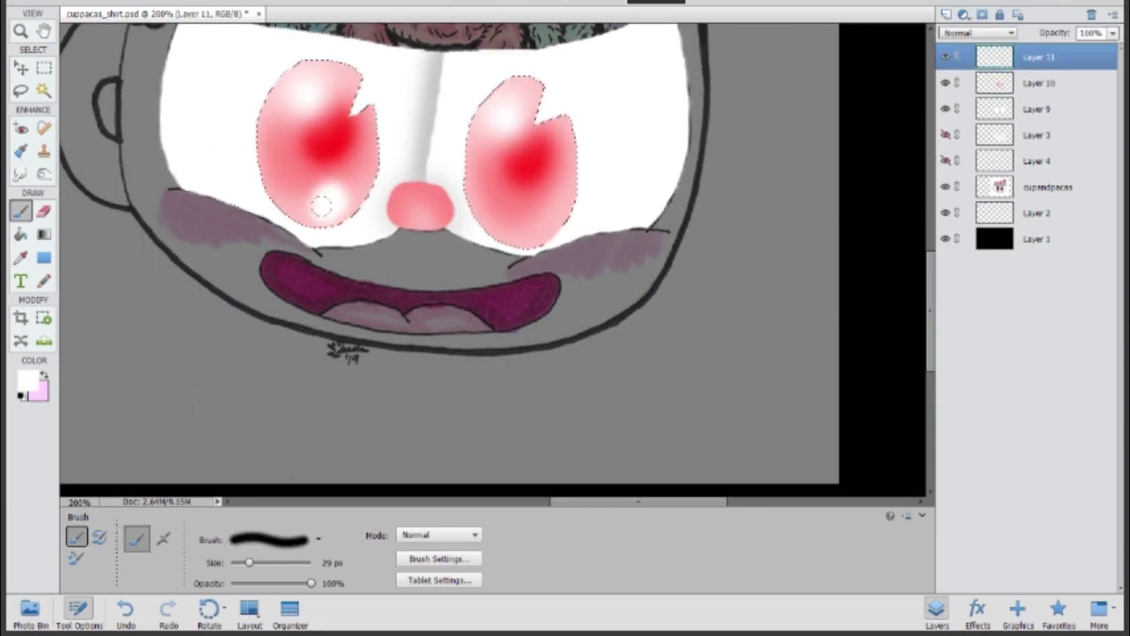
{"action": "left_click", "coordinate": [531, 219]}
{"action": "key", "text": "ctrl+0"}
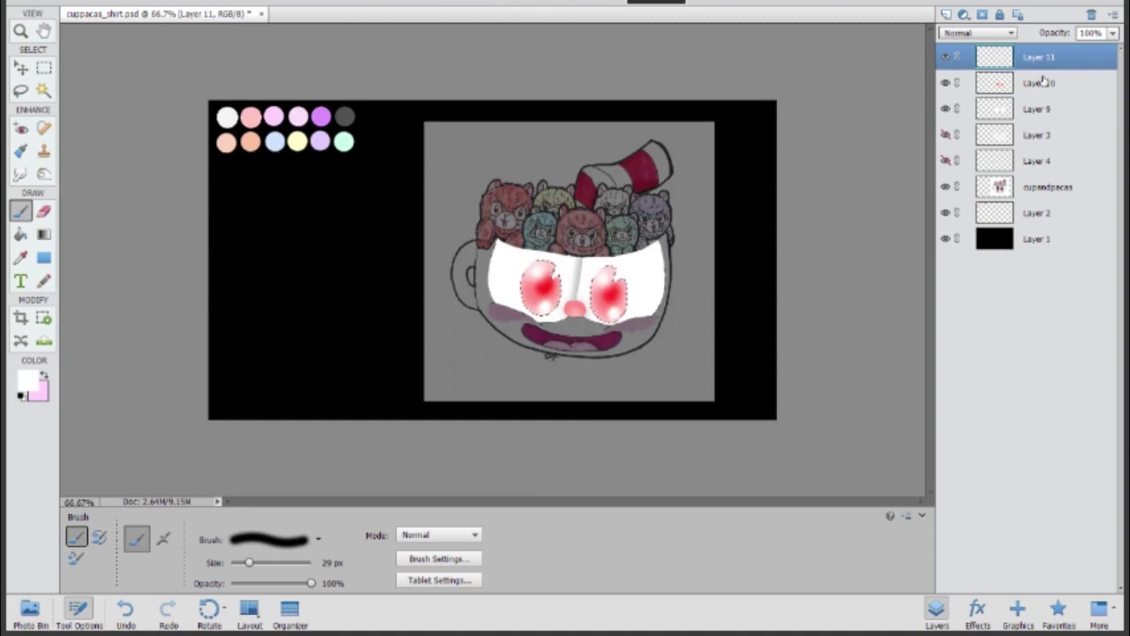
Merge Layers 11, 10 and 9, deselect the eyes and show the white face on Layer 3
{"action": "left_click", "coordinate": [1042, 83]}
{"action": "key", "text": "Delete"}
{"action": "left_click", "coordinate": [945, 83]}
{"action": "left_click", "coordinate": [944, 83]}
{"action": "left_click", "coordinate": [1037, 83]}
{"action": "key", "text": "Delete"}
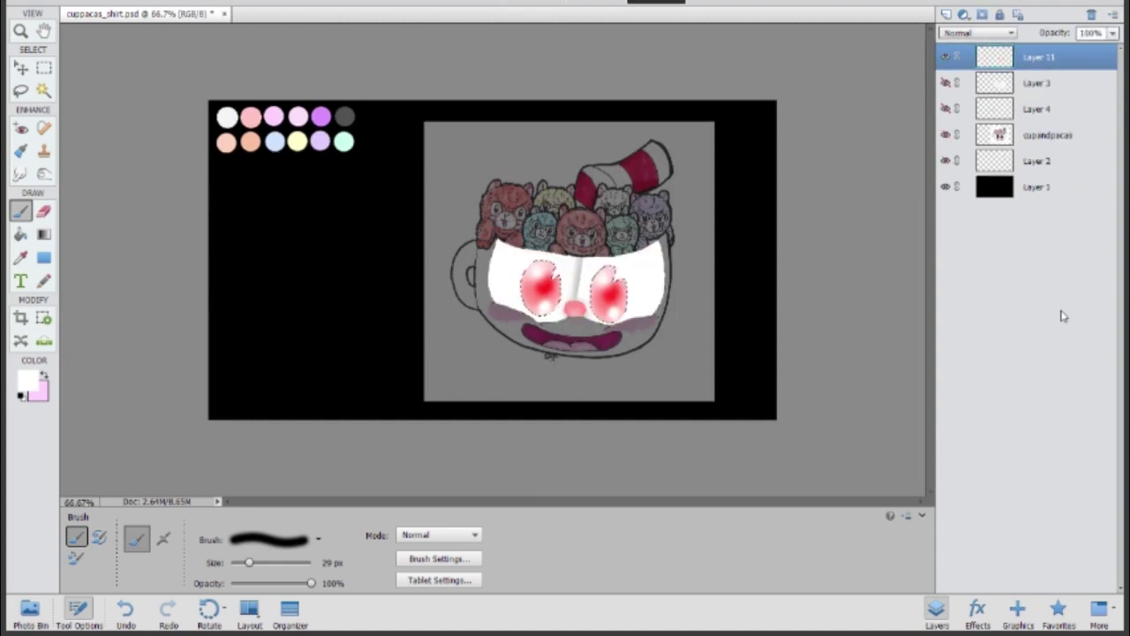
{"action": "key", "text": "ctrl+d"}
{"action": "key", "text": "m"}
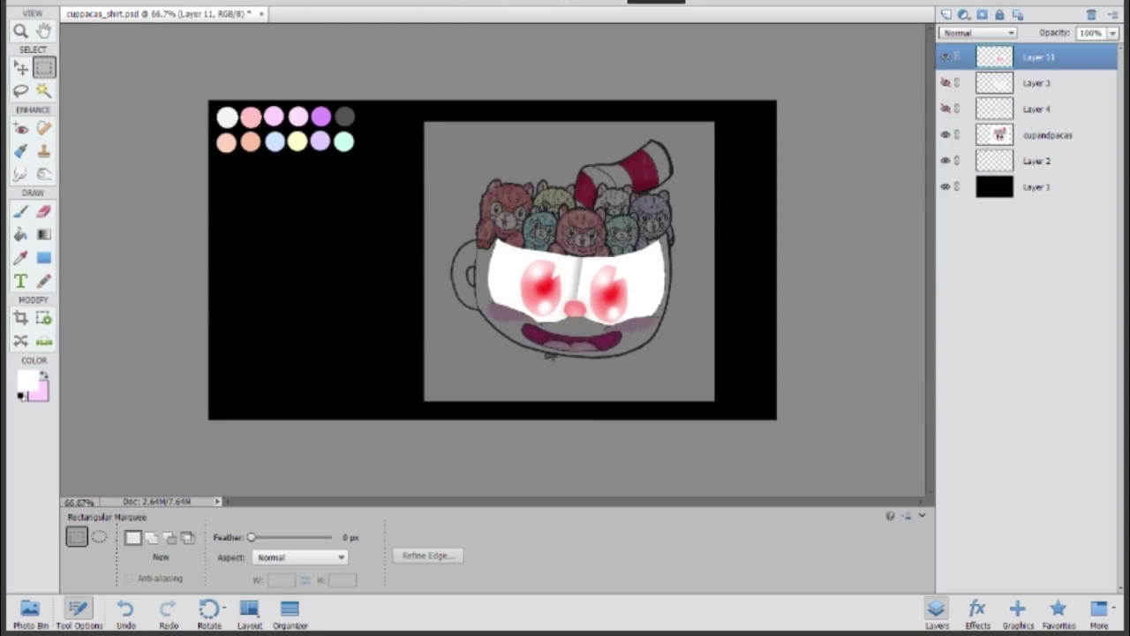
{"action": "left_click", "coordinate": [944, 82]}
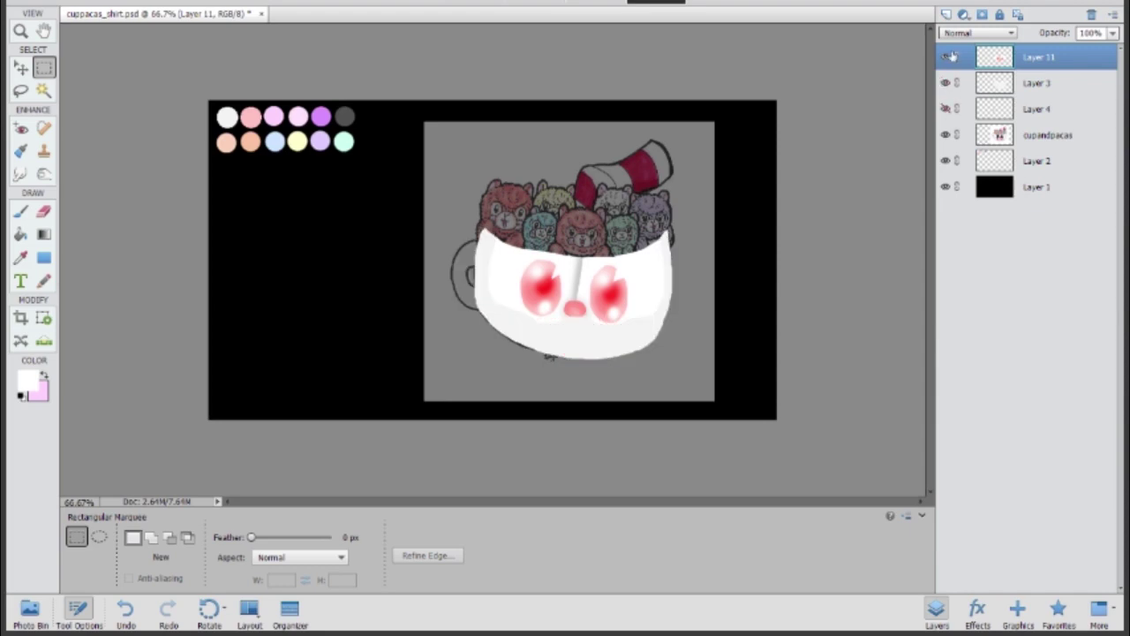
Hide Layers 11 and 3, then paint bright purple across the whole mouth on a new layer
{"action": "left_click", "coordinate": [1038, 80]}
{"action": "left_click", "coordinate": [945, 56]}
{"action": "left_click", "coordinate": [945, 82]}
{"action": "left_click", "coordinate": [945, 14]}
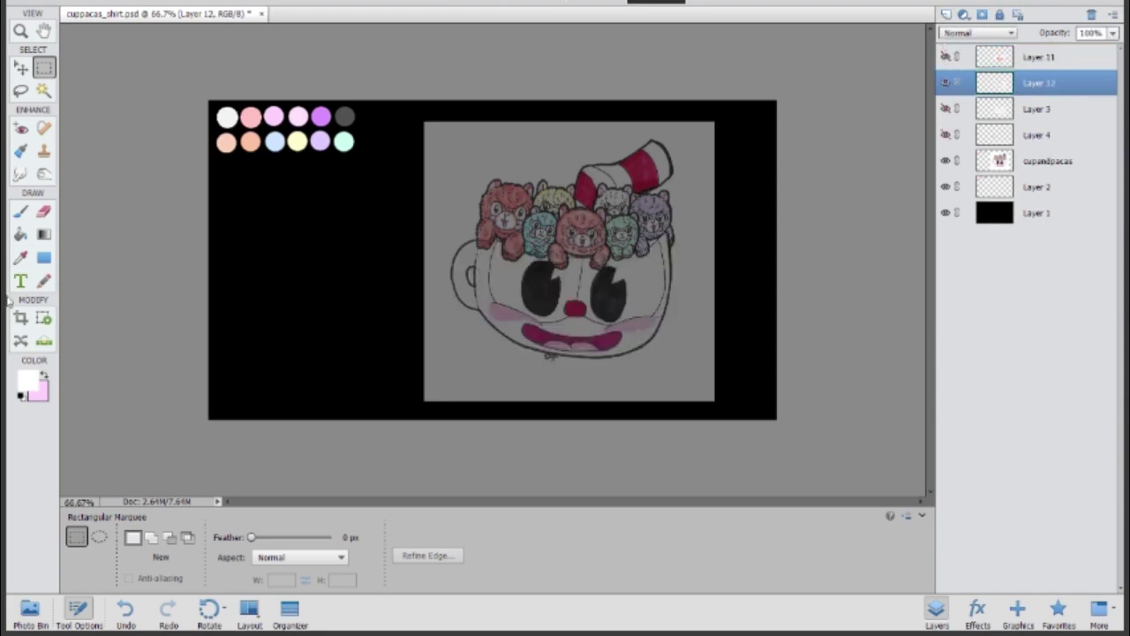
{"action": "left_click", "coordinate": [20, 257]}
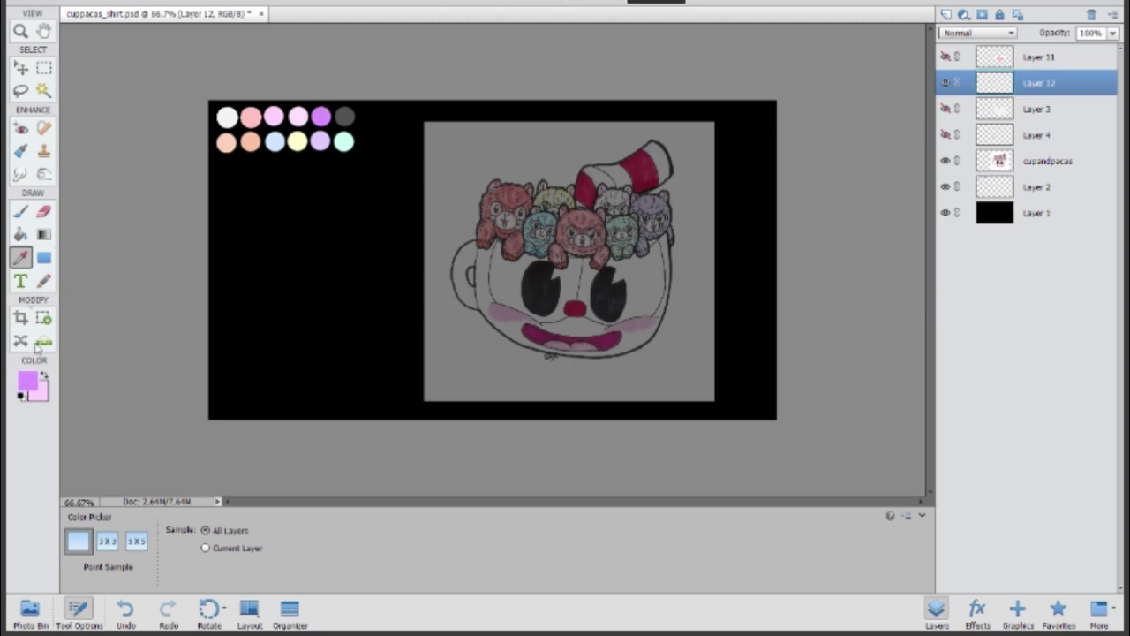
{"action": "key", "text": "b"}
{"action": "scroll", "coordinate": [549, 355], "scroll_direction": "up", "scroll_amount": 5}
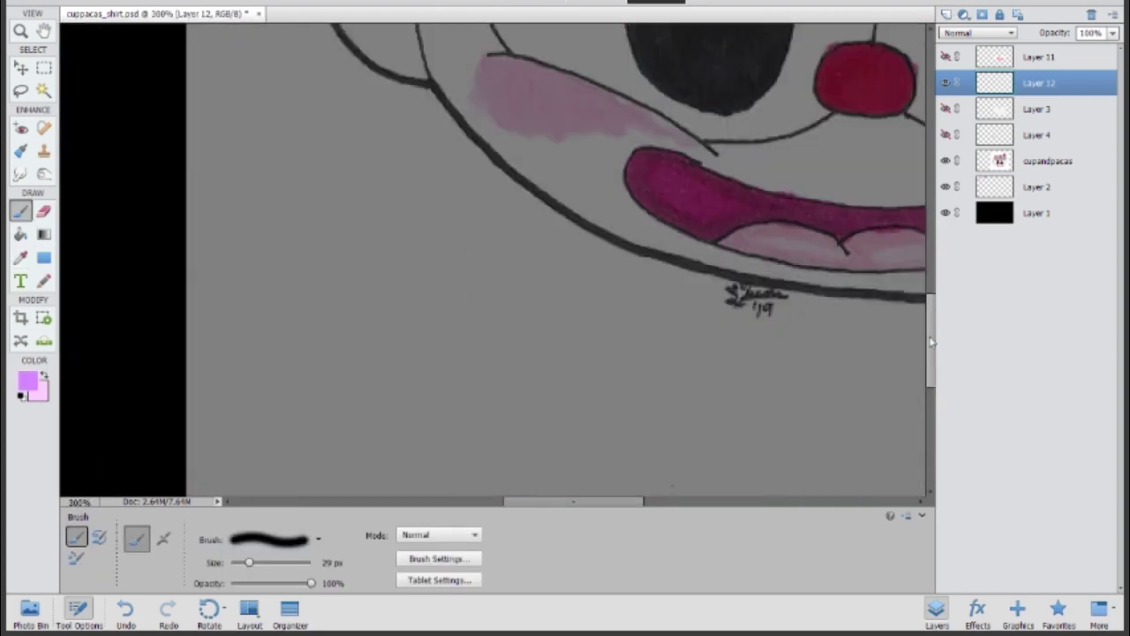
{"action": "scroll", "coordinate": [512, 308], "scroll_direction": "down", "scroll_amount": 5}
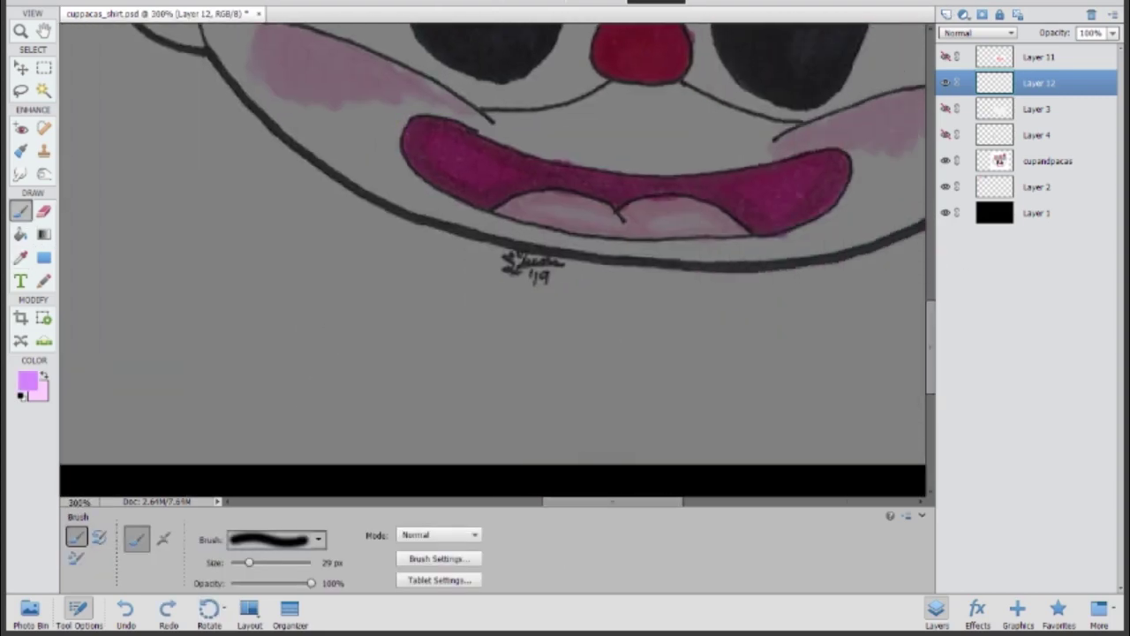
{"action": "mouse_move", "coordinate": [421, 133]}
{"action": "left_mouse_down"}
{"action": "mouse_move", "coordinate": [428, 154]}
{"action": "mouse_move", "coordinate": [491, 159]}
{"action": "left_mouse_up"}
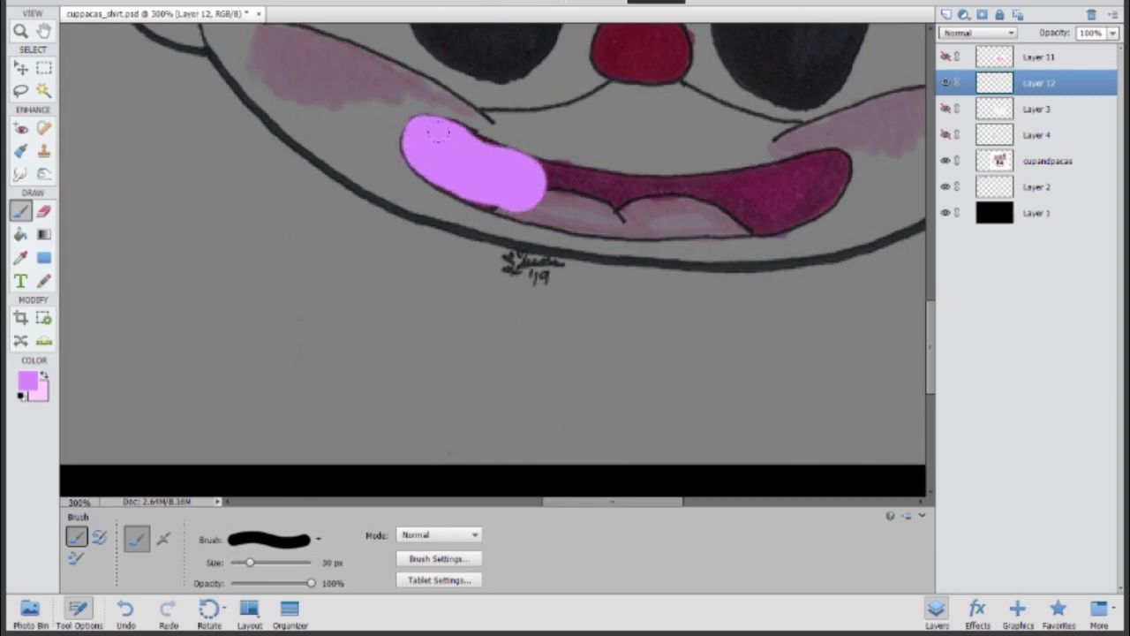
{"action": "mouse_move", "coordinate": [441, 132]}
{"action": "left_mouse_down"}
{"action": "mouse_move", "coordinate": [531, 171]}
{"action": "mouse_move", "coordinate": [629, 180]}
{"action": "mouse_move", "coordinate": [805, 157]}
{"action": "left_mouse_up"}
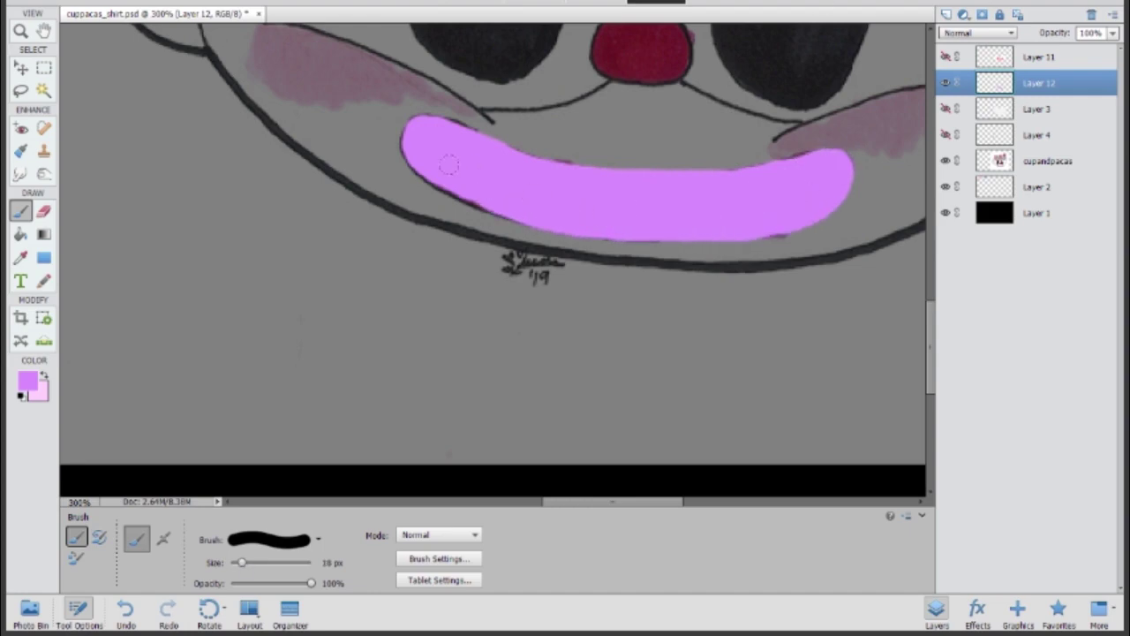
Paint the tongue light pink on two new layers and burn in its shadows
{"action": "left_click", "coordinate": [946, 14]}
{"action": "left_click", "coordinate": [945, 109]}
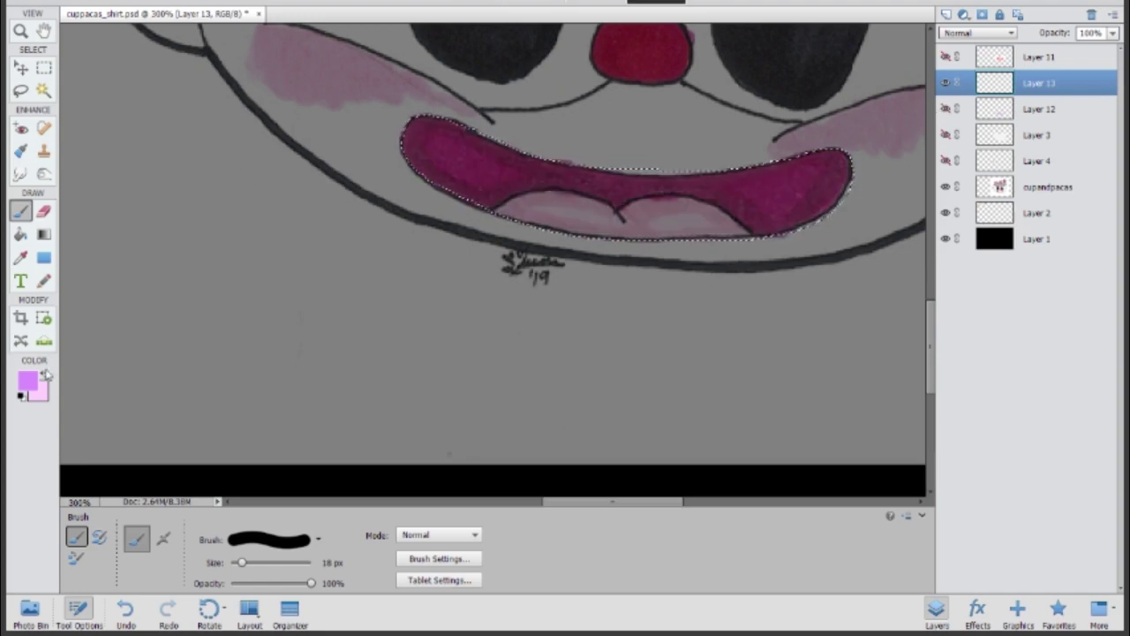
{"action": "left_click", "coordinate": [44, 376]}
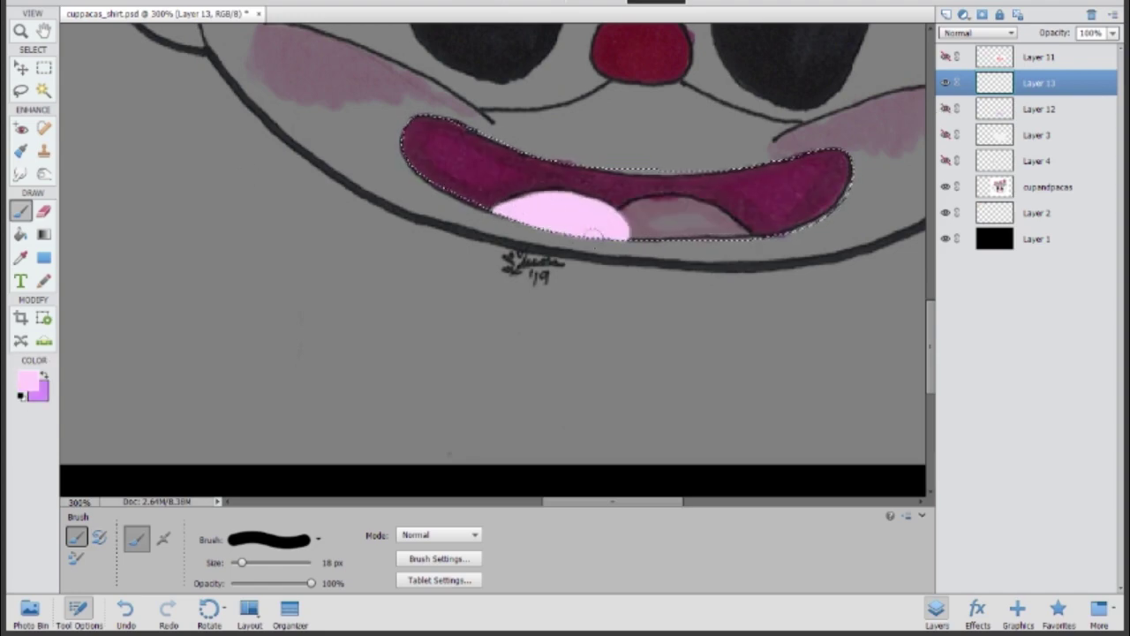
{"action": "key", "text": "o"}
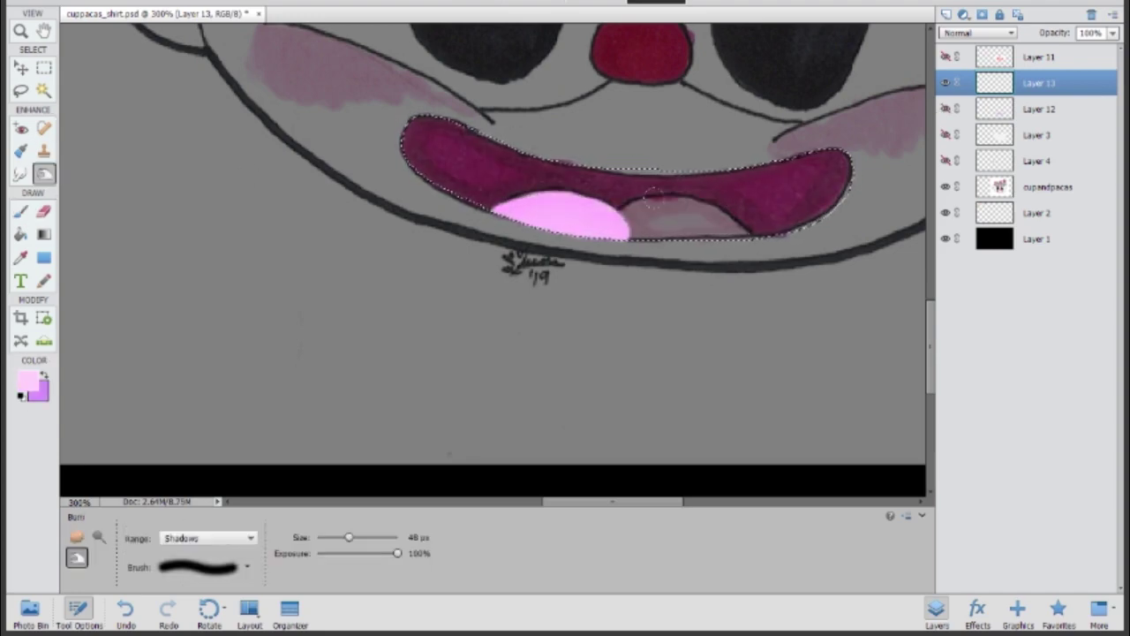
{"action": "key", "text": "ctrl+z"}
{"action": "left_click", "coordinate": [945, 14]}
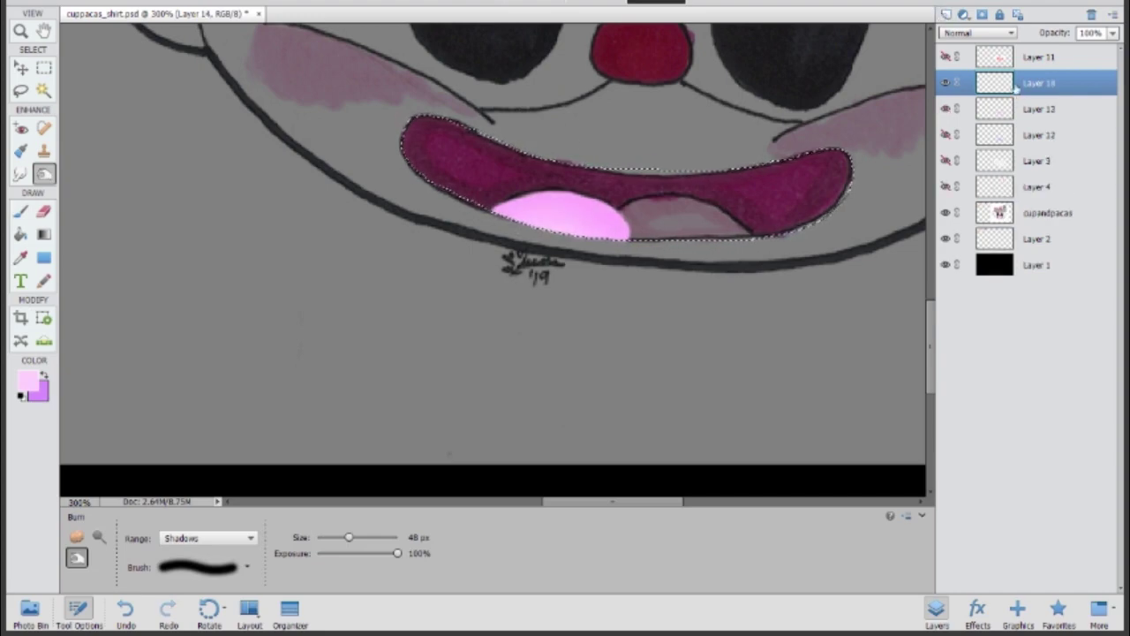
{"action": "key", "text": "b"}
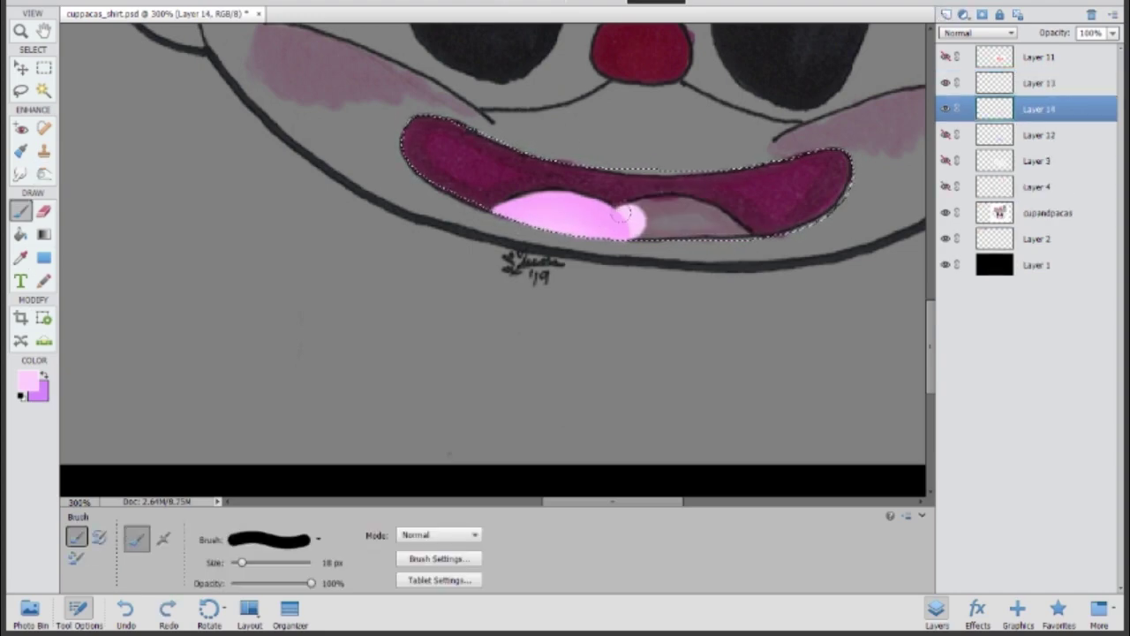
{"action": "key", "text": "e"}
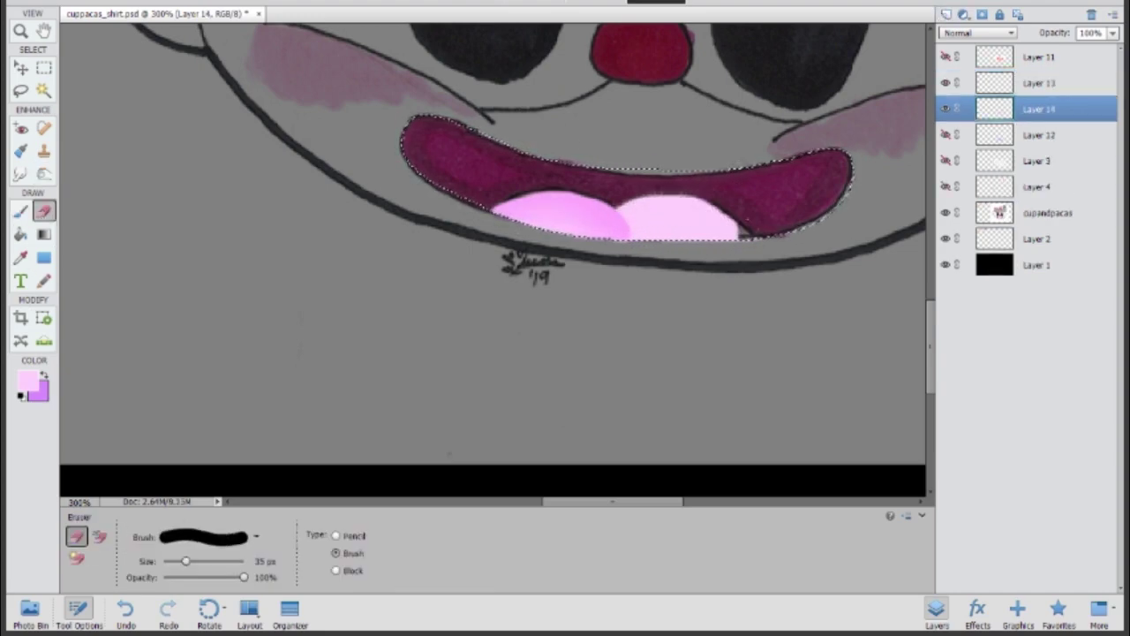
{"action": "key", "text": "b"}
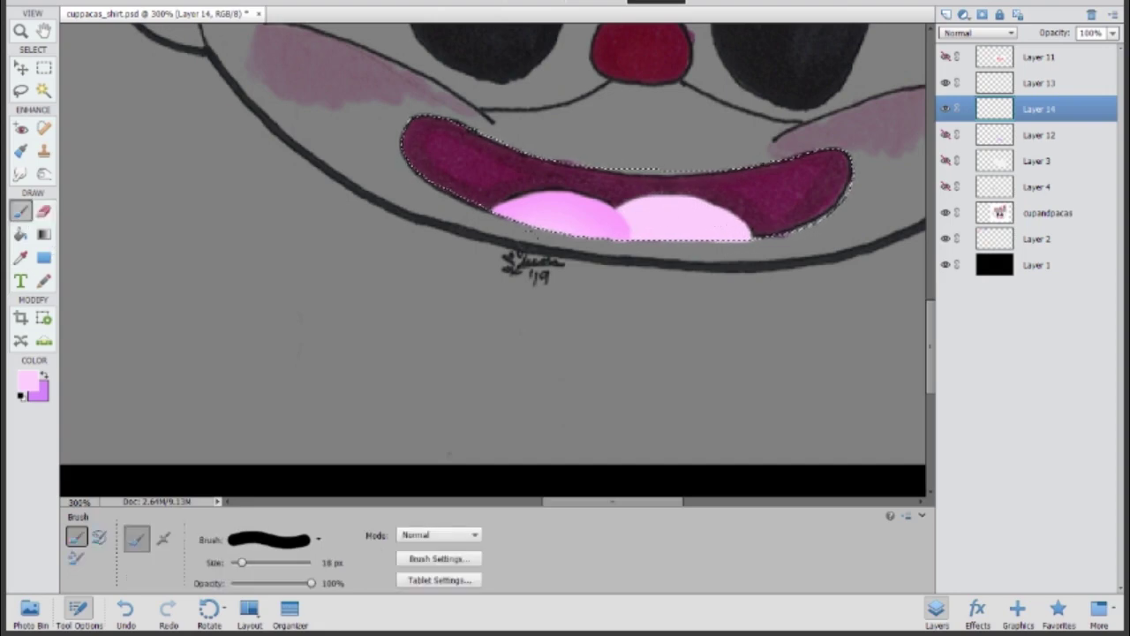
{"action": "key", "text": "o"}
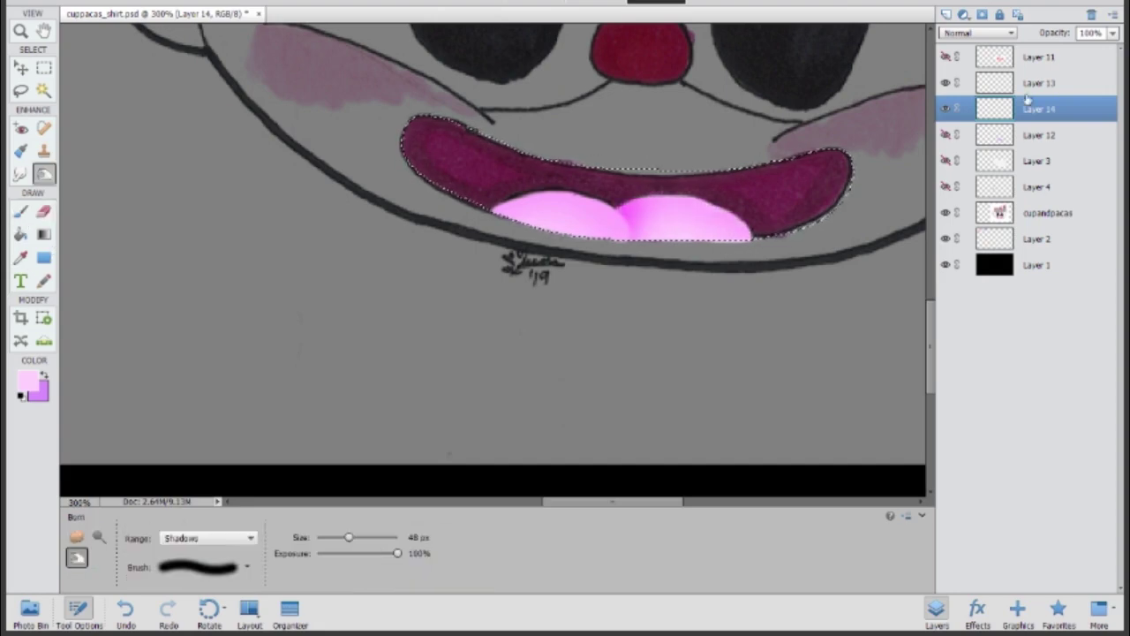
Show the purple mouth fill again and burn darker shading across it
{"action": "left_click", "coordinate": [1026, 82]}
{"action": "key", "text": "ctrl+minus"}
{"action": "left_click", "coordinate": [1029, 107]}
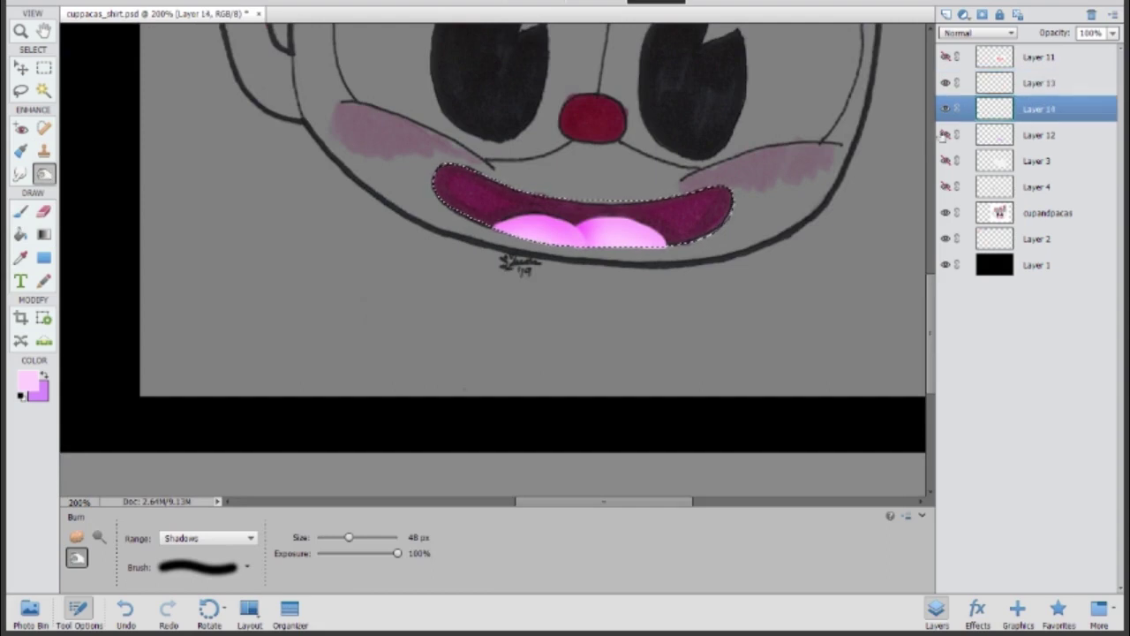
{"action": "left_click", "coordinate": [1034, 134]}
{"action": "mouse_move", "coordinate": [441, 177]}
{"action": "left_mouse_down"}
{"action": "mouse_move", "coordinate": [723, 199]}
{"action": "mouse_move", "coordinate": [538, 207]}
{"action": "mouse_move", "coordinate": [565, 231]}
{"action": "left_mouse_up"}
{"action": "mouse_move", "coordinate": [534, 185]}
{"action": "left_mouse_down"}
{"action": "mouse_move", "coordinate": [698, 234]}
{"action": "mouse_move", "coordinate": [459, 196]}
{"action": "mouse_move", "coordinate": [671, 212]}
{"action": "mouse_move", "coordinate": [413, 159]}
{"action": "left_mouse_up"}
Merge the three mouth layers into Layer 13, show the face layers and add Layer 14
{"action": "key", "text": "ctrl+0"}
{"action": "left_click", "coordinate": [964, 83], "text": "shift"}
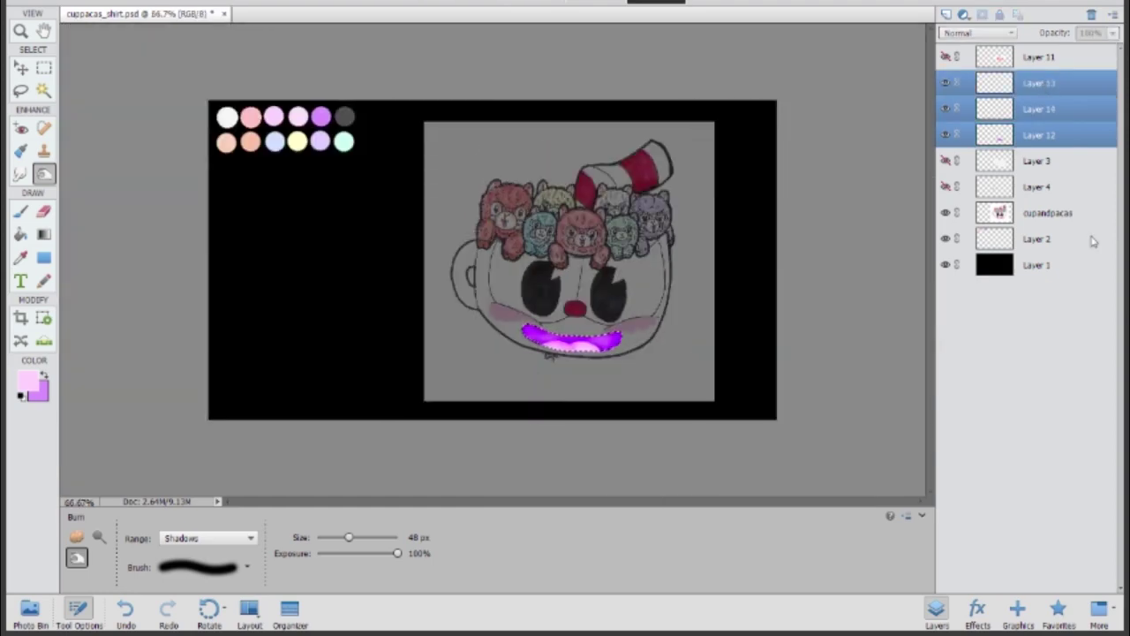
{"action": "key", "text": "ctrl+e"}
{"action": "key", "text": "m"}
{"action": "left_click", "coordinate": [946, 82]}
{"action": "left_click", "coordinate": [945, 109]}
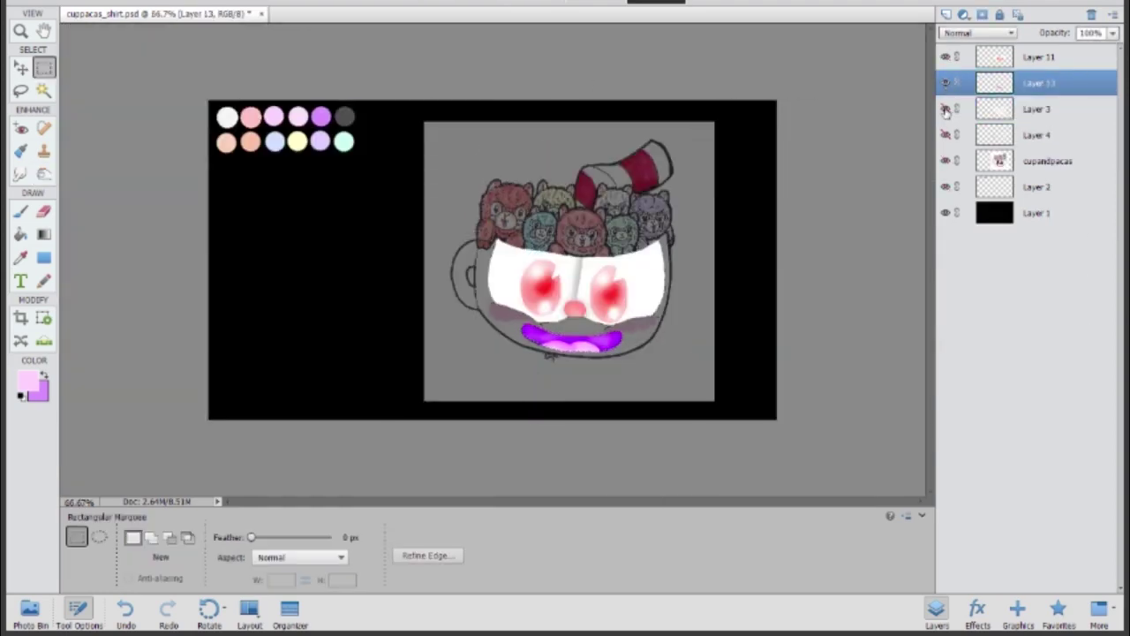
{"action": "left_click", "coordinate": [945, 57]}
{"action": "left_click", "coordinate": [946, 14]}
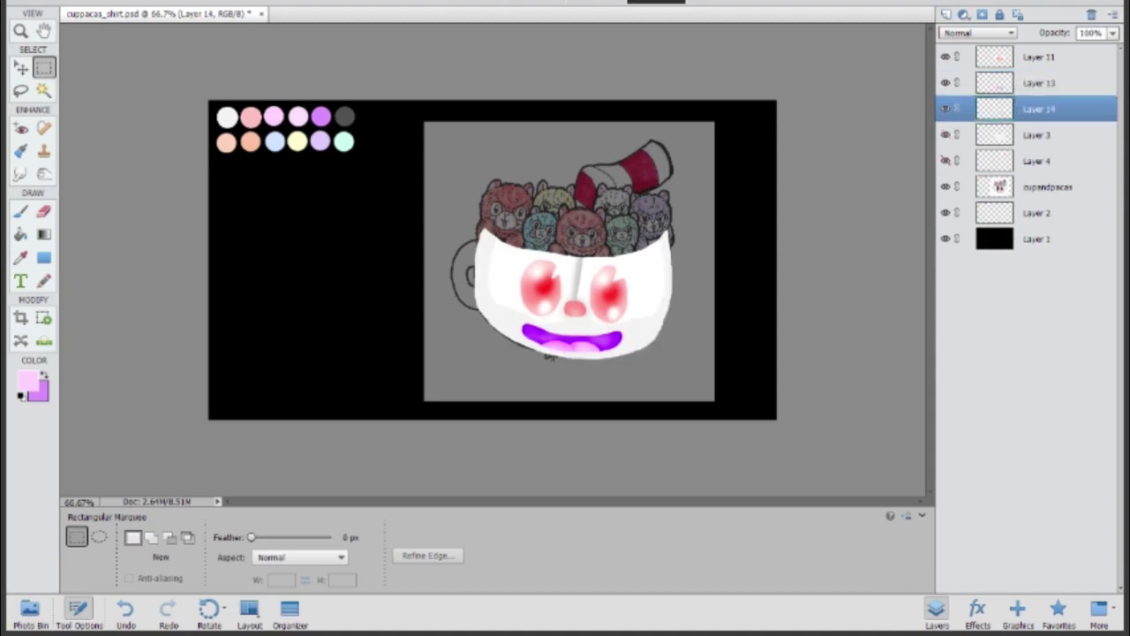
Paint soft pink blush on both of the cup's cheeks with a 73 px brush
{"action": "left_click", "coordinate": [24, 210]}
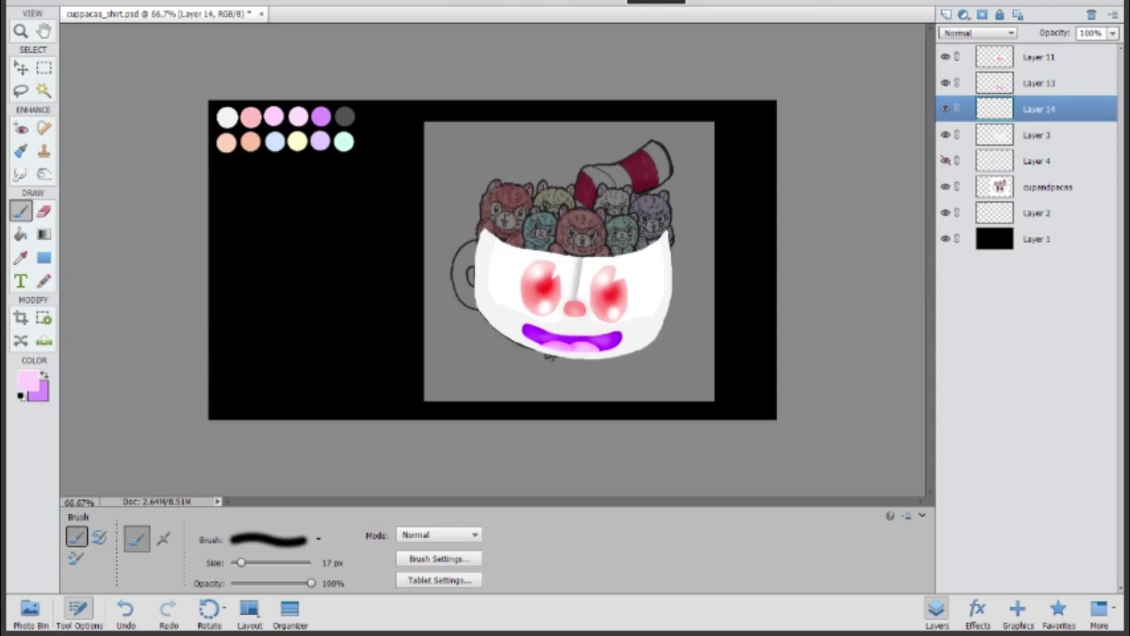
{"action": "key", "text": "ctrl+equal"}
{"action": "key", "text": "ctrl+equal"}
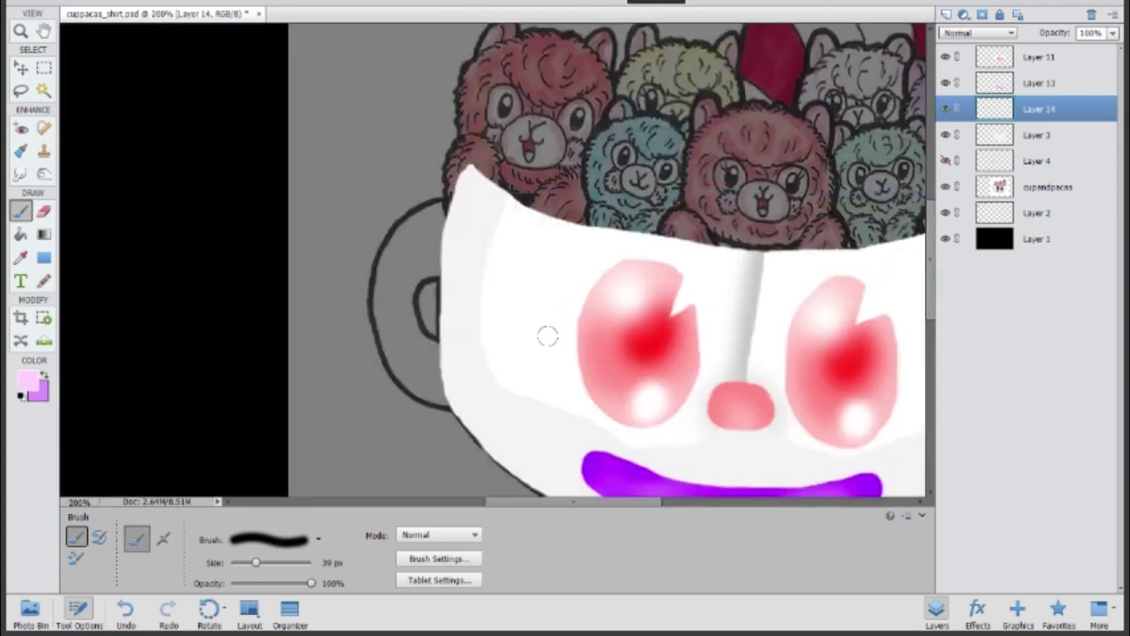
{"action": "scroll", "coordinate": [598, 270], "scroll_direction": "down", "scroll_amount": 2}
{"action": "key", "text": "bracketright"}
{"action": "key", "text": "bracketright"}
{"action": "key", "text": "bracketright"}
{"action": "left_click_drag", "start_coordinate": [494, 298], "coordinate": [543, 313]}
{"action": "left_click_drag", "start_coordinate": [505, 269], "coordinate": [522, 279]}
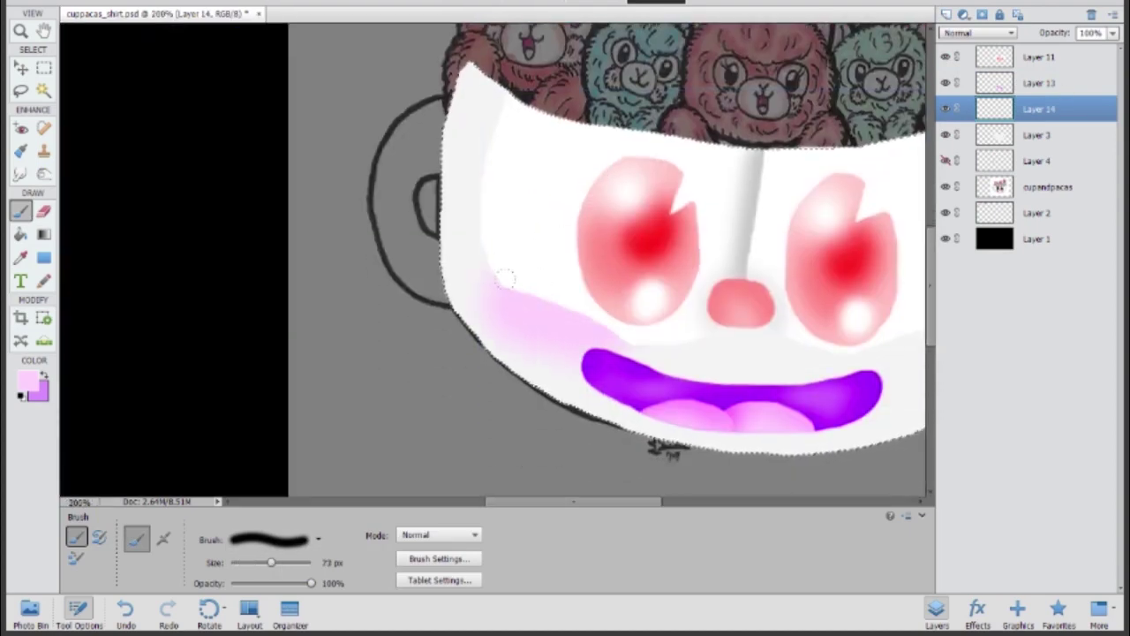
{"action": "scroll", "coordinate": [821, 269], "scroll_direction": "right", "scroll_amount": 5}
{"action": "left_click_drag", "start_coordinate": [547, 349], "coordinate": [645, 353]}
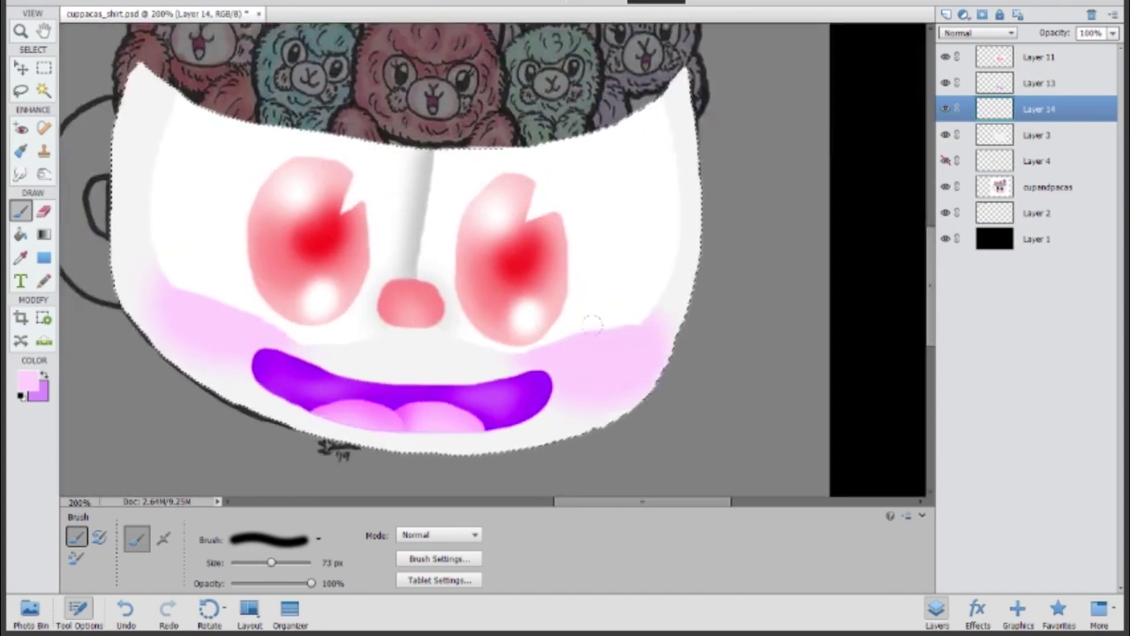
Lower the blush layer to 80% opacity and merge it into the face layer
{"action": "key", "text": "8"}
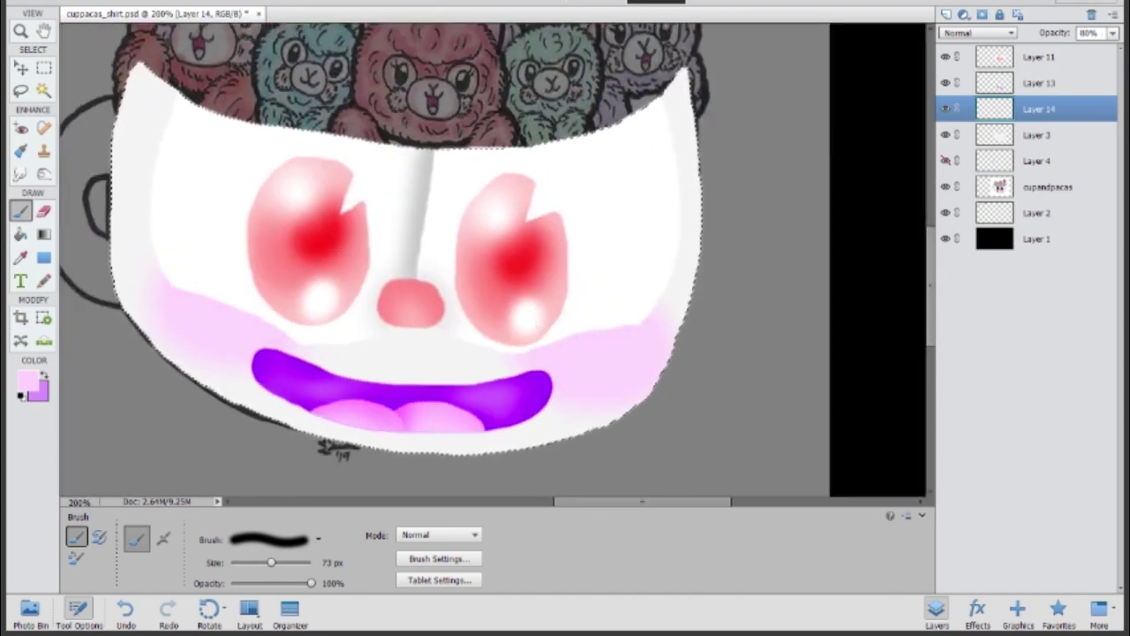
{"action": "key", "text": "shift+alt+bracketleft"}
{"action": "key", "text": "ctrl+e"}
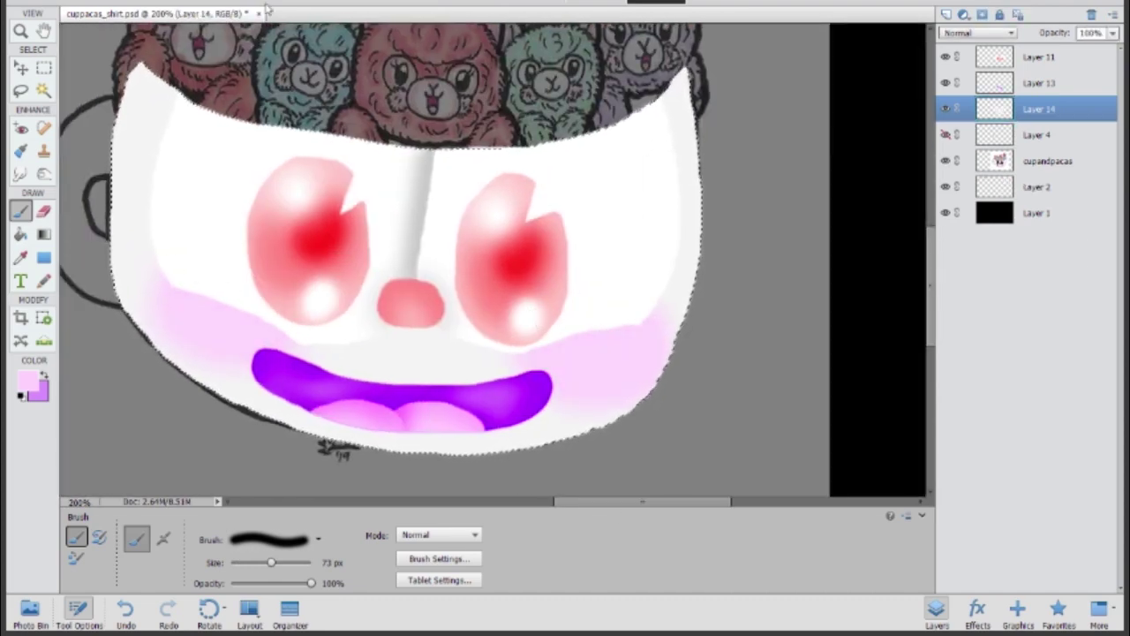
{"action": "key", "text": "o"}
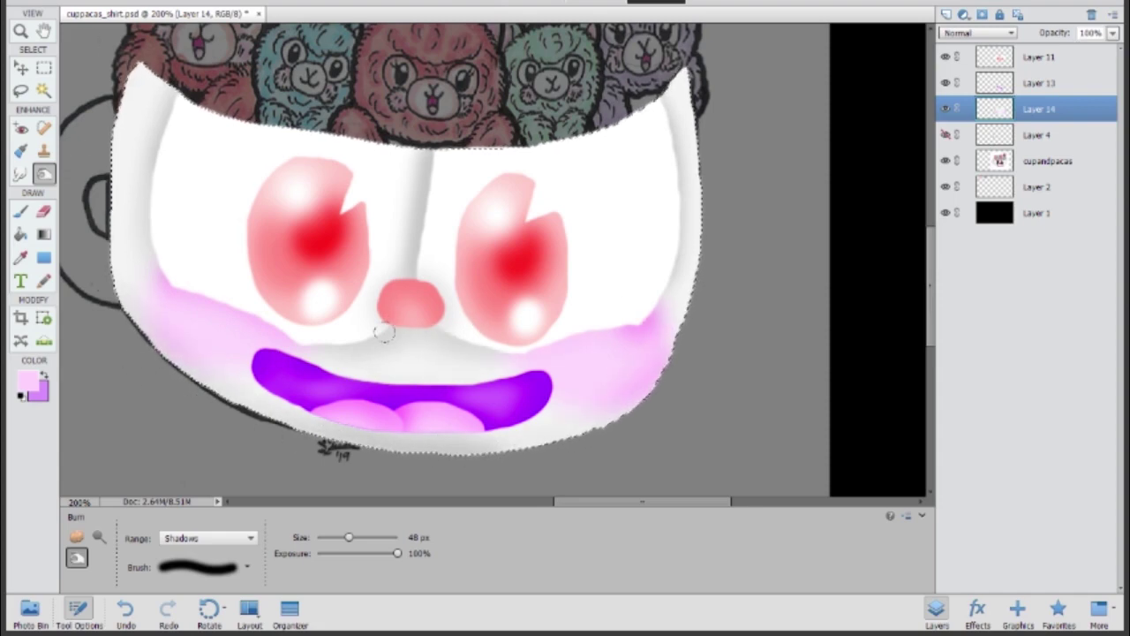
Merge the face layers 4 through 11 into Layer 11 and zoom back out to 100%
{"action": "left_click", "coordinate": [1037, 56]}
{"action": "left_click", "coordinate": [1038, 135], "text": "shift"}
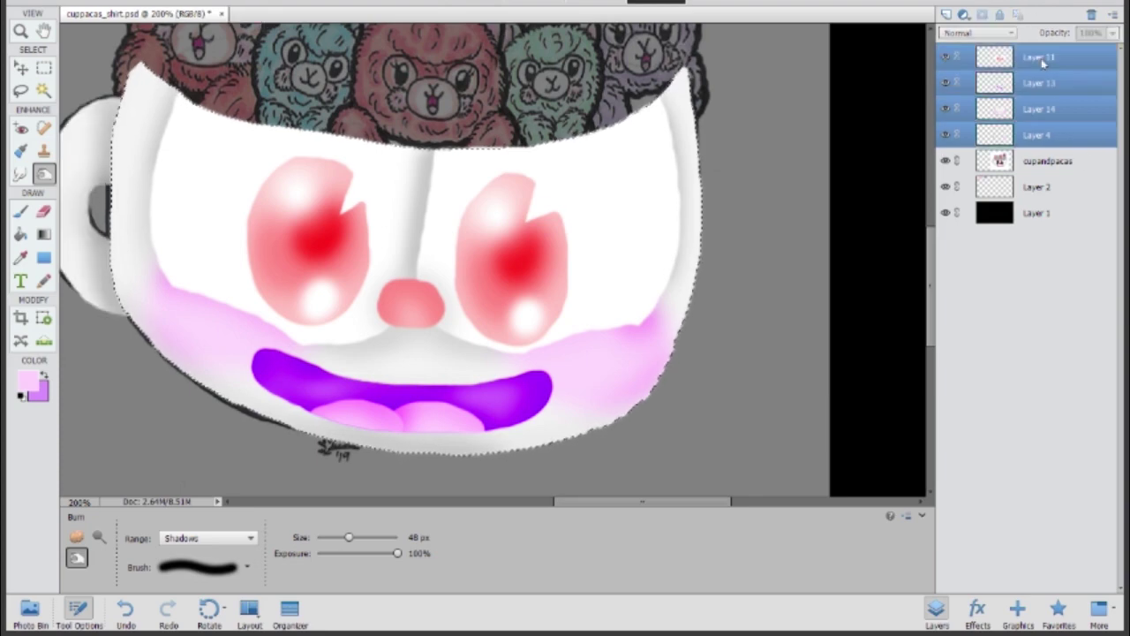
{"action": "key", "text": "ctrl+e"}
{"action": "key", "text": "ctrl+minus"}
{"action": "left_click_drag", "start_coordinate": [549, 501], "coordinate": [518, 505]}
{"action": "left_click", "coordinate": [46, 68]}
{"action": "scroll", "coordinate": [932, 235], "scroll_direction": "left", "scroll_amount": 4}
{"action": "scroll", "coordinate": [932, 235], "scroll_direction": "up", "scroll_amount": 2}
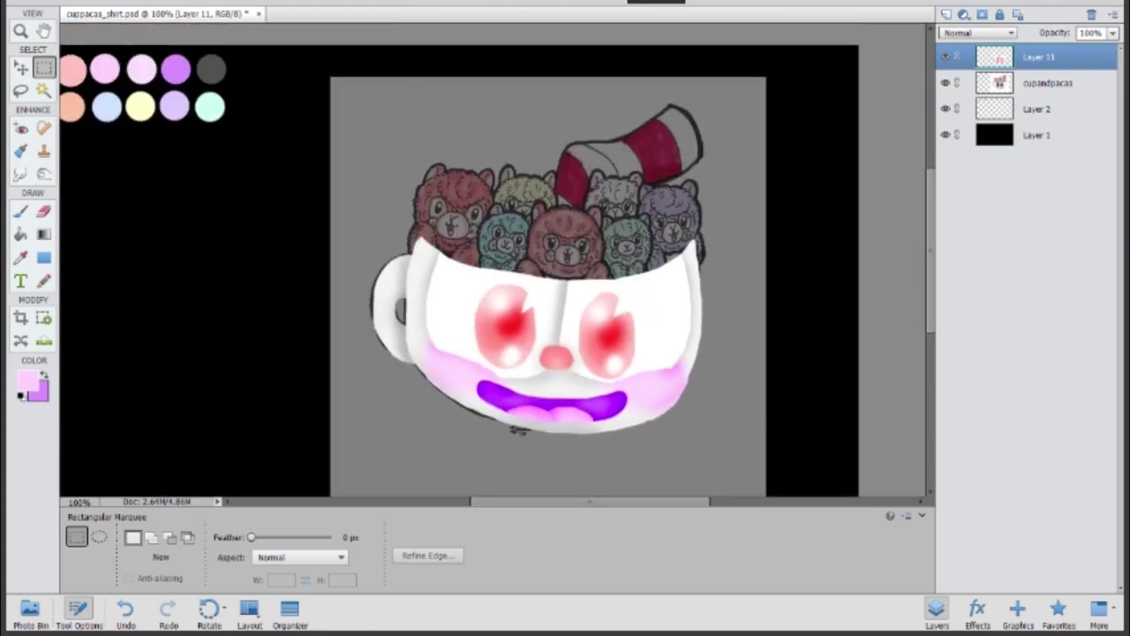
Add a new layer for the alpacas and sample peach from the palette
{"action": "left_click", "coordinate": [946, 14]}
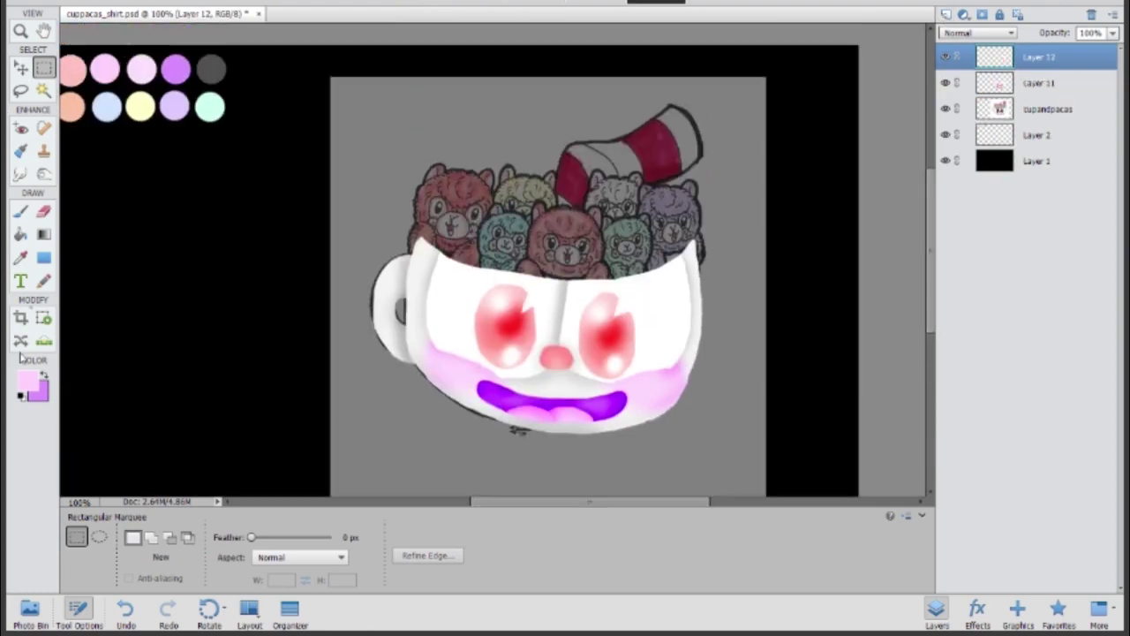
{"action": "left_click_drag", "start_coordinate": [550, 501], "coordinate": [511, 500]}
{"action": "key", "text": "i"}
{"action": "key", "text": "b"}
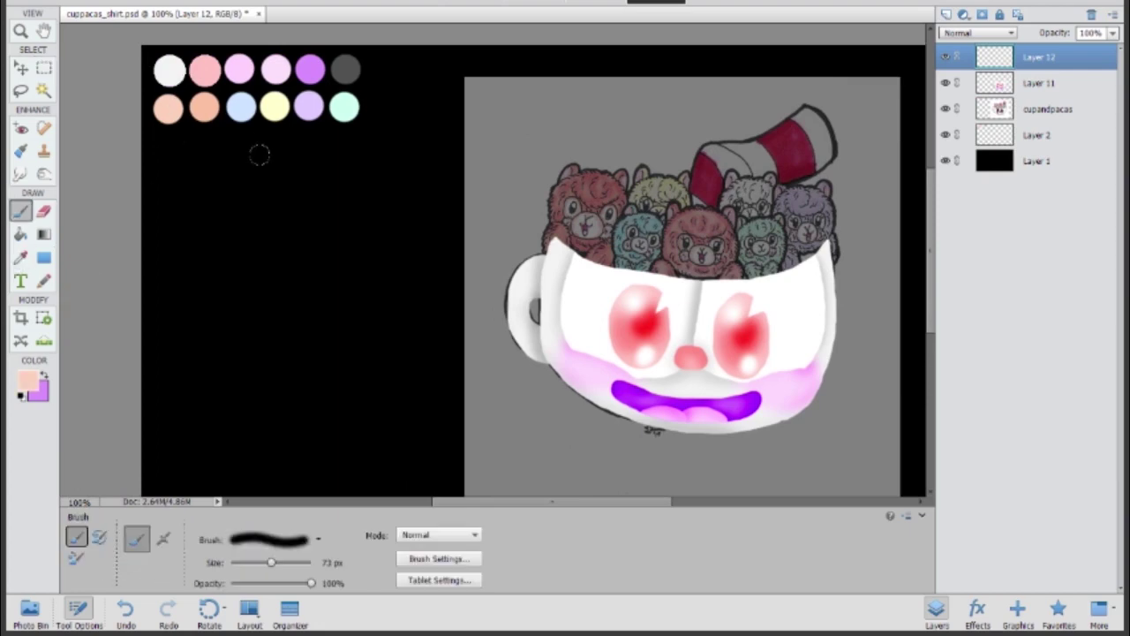
{"action": "key", "text": "i"}
{"action": "key", "text": "b"}
{"action": "key", "text": "alt+bracketleft"}
{"action": "key", "text": "alt+bracketleft"}
{"action": "key", "text": "alt+bracketleft"}
{"action": "key", "text": "k"}
{"action": "key", "text": "b"}
Shrink the brush to 34 px, select the new alpaca layer and zoom in on the alpacas
{"action": "key", "text": "bracketleft"}
{"action": "key", "text": "bracketleft"}
{"action": "key", "text": "bracketleft"}
{"action": "key", "text": "bracketleft"}
{"action": "scroll", "coordinate": [914, 75], "scroll_direction": "right", "scroll_amount": 3}
{"action": "left_click", "coordinate": [949, 55]}
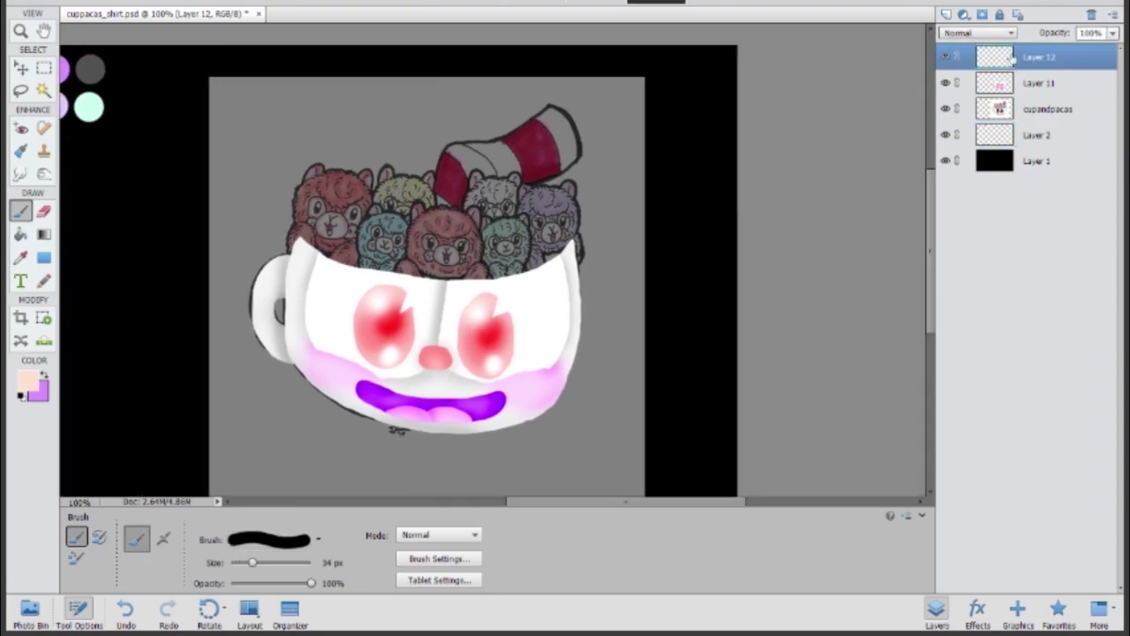
{"action": "key", "text": "ctrl+equal"}
{"action": "key", "text": "ctrl+equal"}
Paint a peach disc over the alpaca's face at 50% opacity, with lighter peach on a layer above
{"action": "left_click", "coordinate": [944, 82]}
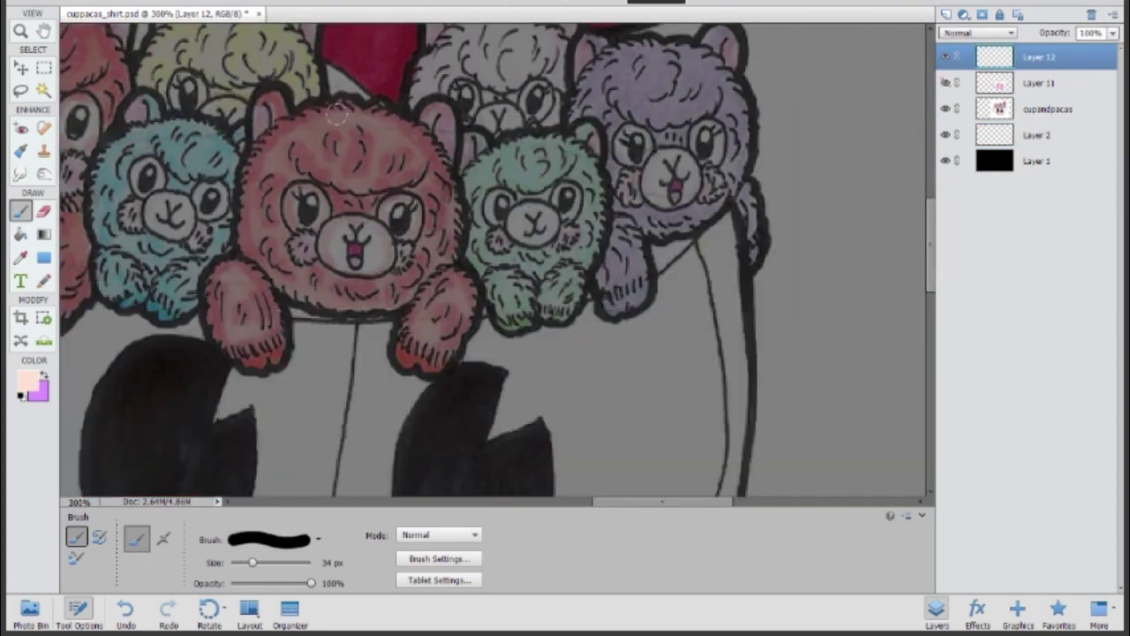
{"action": "mouse_move", "coordinate": [353, 132]}
{"action": "left_mouse_down"}
{"action": "mouse_move", "coordinate": [277, 190]}
{"action": "mouse_move", "coordinate": [257, 157]}
{"action": "mouse_move", "coordinate": [250, 192]}
{"action": "mouse_move", "coordinate": [264, 244]}
{"action": "mouse_move", "coordinate": [358, 256]}
{"action": "mouse_move", "coordinate": [426, 240]}
{"action": "mouse_move", "coordinate": [381, 133]}
{"action": "mouse_move", "coordinate": [318, 109]}
{"action": "mouse_move", "coordinate": [241, 183]}
{"action": "mouse_move", "coordinate": [376, 173]}
{"action": "left_mouse_up"}
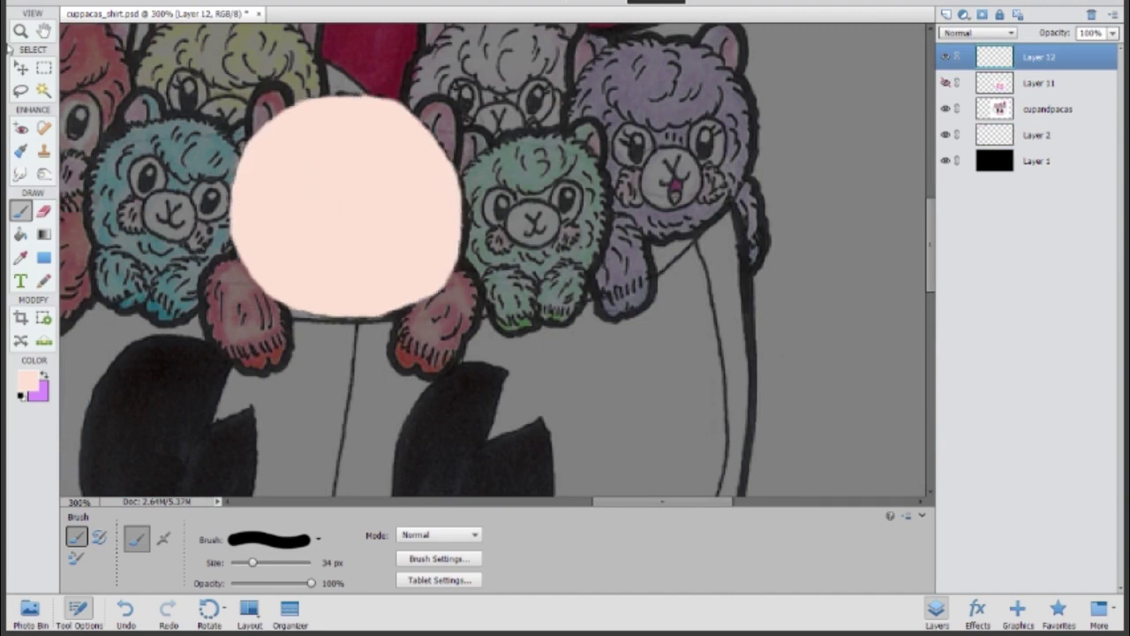
{"action": "key", "text": "bracketleft"}
{"action": "key", "text": "bracketleft"}
{"action": "key", "text": "bracketleft"}
{"action": "key", "text": "bracketleft"}
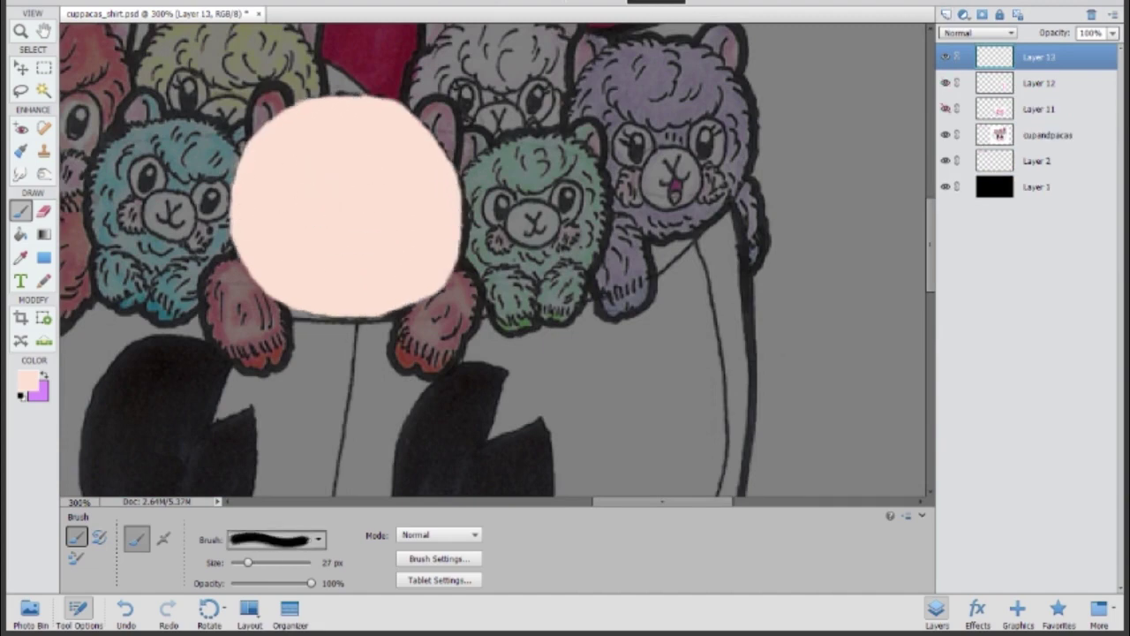
{"action": "left_click", "coordinate": [945, 14]}
{"action": "type", "text": "50"}
{"action": "key", "text": "Return"}
{"action": "left_click", "coordinate": [1038, 56]}
{"action": "mouse_move", "coordinate": [353, 101]}
{"action": "left_mouse_down"}
{"action": "mouse_move", "coordinate": [309, 124]}
{"action": "mouse_move", "coordinate": [247, 183]}
{"action": "mouse_move", "coordinate": [267, 259]}
{"action": "mouse_move", "coordinate": [353, 115]}
{"action": "mouse_move", "coordinate": [371, 111]}
{"action": "mouse_move", "coordinate": [420, 165]}
{"action": "mouse_move", "coordinate": [435, 218]}
{"action": "mouse_move", "coordinate": [428, 267]}
{"action": "mouse_move", "coordinate": [282, 270]}
{"action": "mouse_move", "coordinate": [286, 206]}
{"action": "left_mouse_up"}
Delete Layer 12, hide the disc, and paint peach over both alpaca paws on a new layer
{"action": "left_click", "coordinate": [1046, 81]}
{"action": "key", "text": "Delete"}
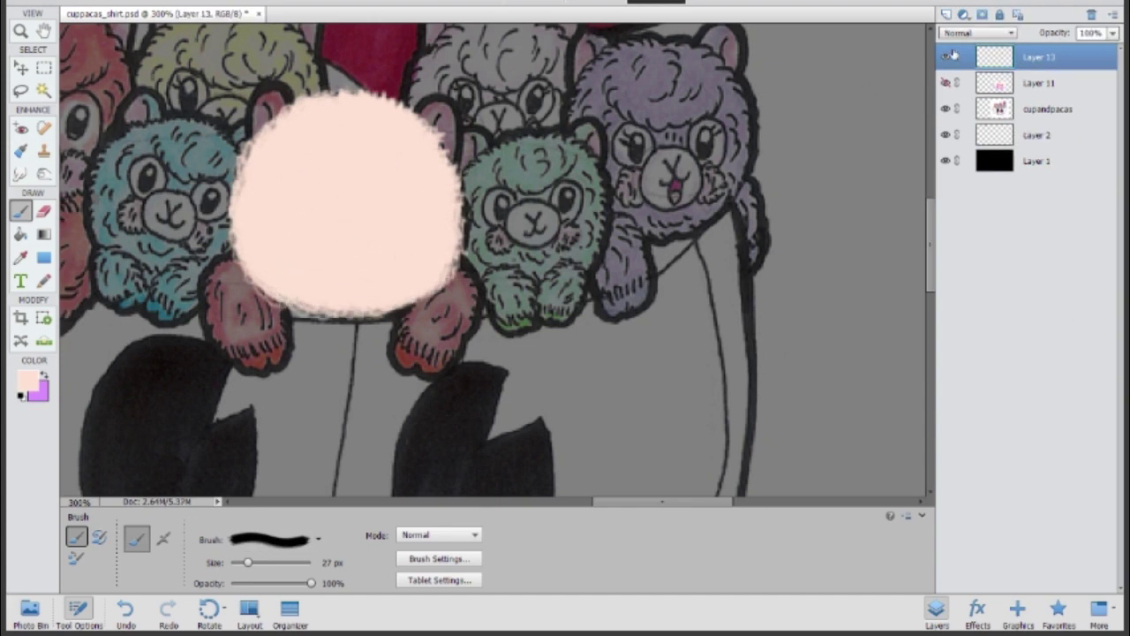
{"action": "left_click", "coordinate": [946, 59]}
{"action": "left_click", "coordinate": [946, 14]}
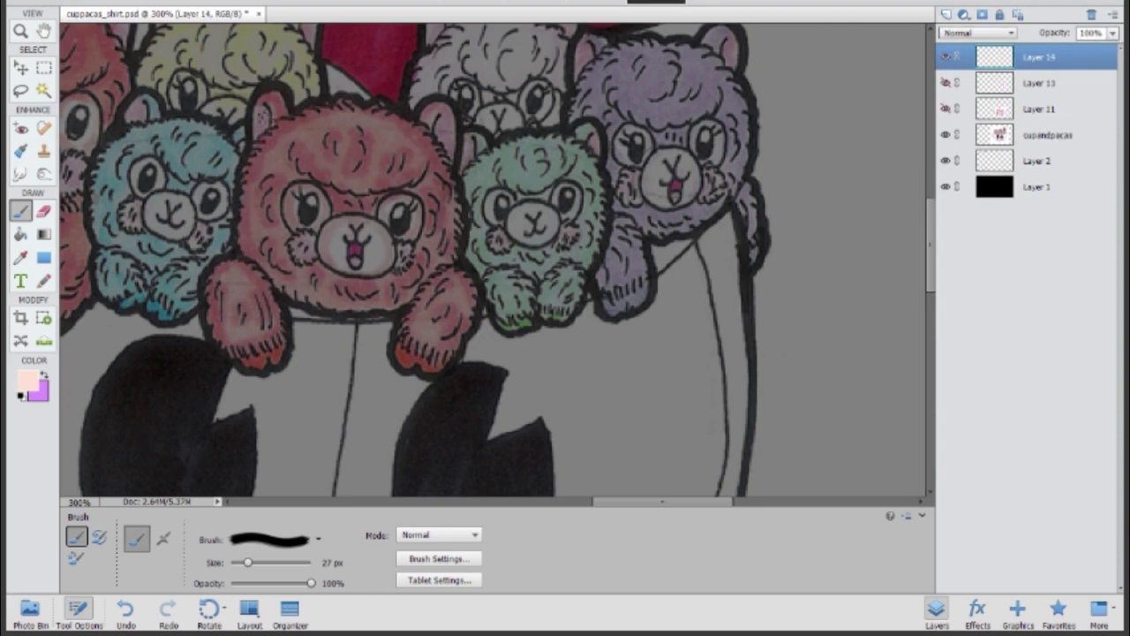
{"action": "key", "text": "bracketright"}
{"action": "key", "text": "bracketright"}
{"action": "key", "text": "bracketright"}
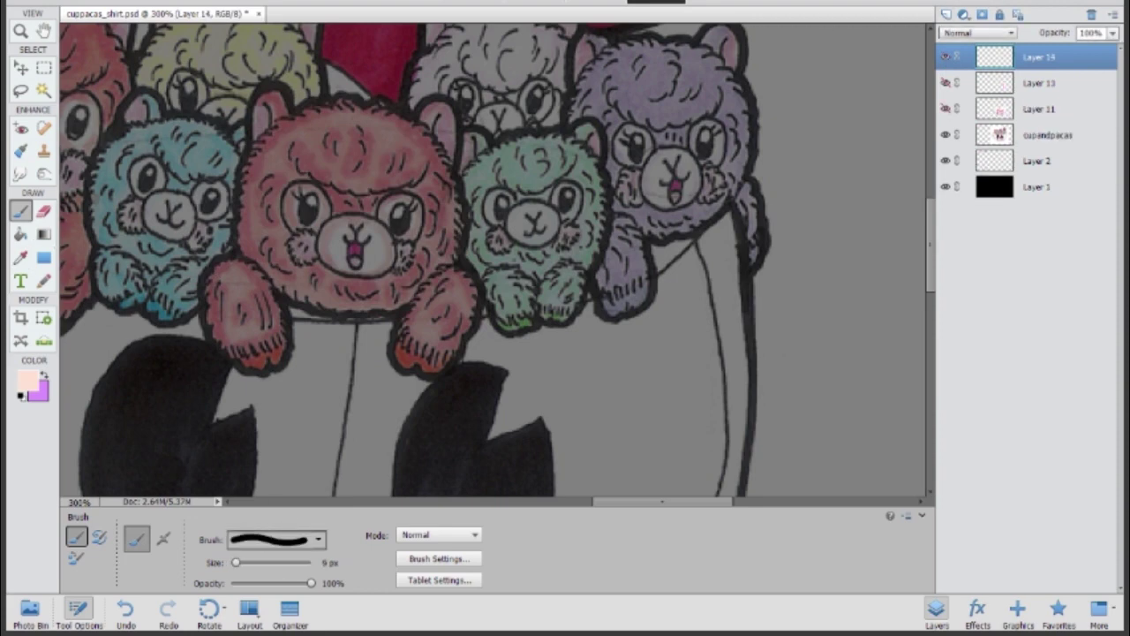
{"action": "mouse_move", "coordinate": [443, 277]}
{"action": "left_mouse_down"}
{"action": "mouse_move", "coordinate": [446, 345]}
{"action": "mouse_move", "coordinate": [408, 318]}
{"action": "left_mouse_up"}
{"action": "mouse_move", "coordinate": [228, 279]}
{"action": "left_mouse_down"}
{"action": "mouse_move", "coordinate": [225, 322]}
{"action": "mouse_move", "coordinate": [245, 294]}
{"action": "left_mouse_up"}
Fill out the peach paw edges on another layer and remove the old Layer 14
{"action": "left_click", "coordinate": [946, 15]}
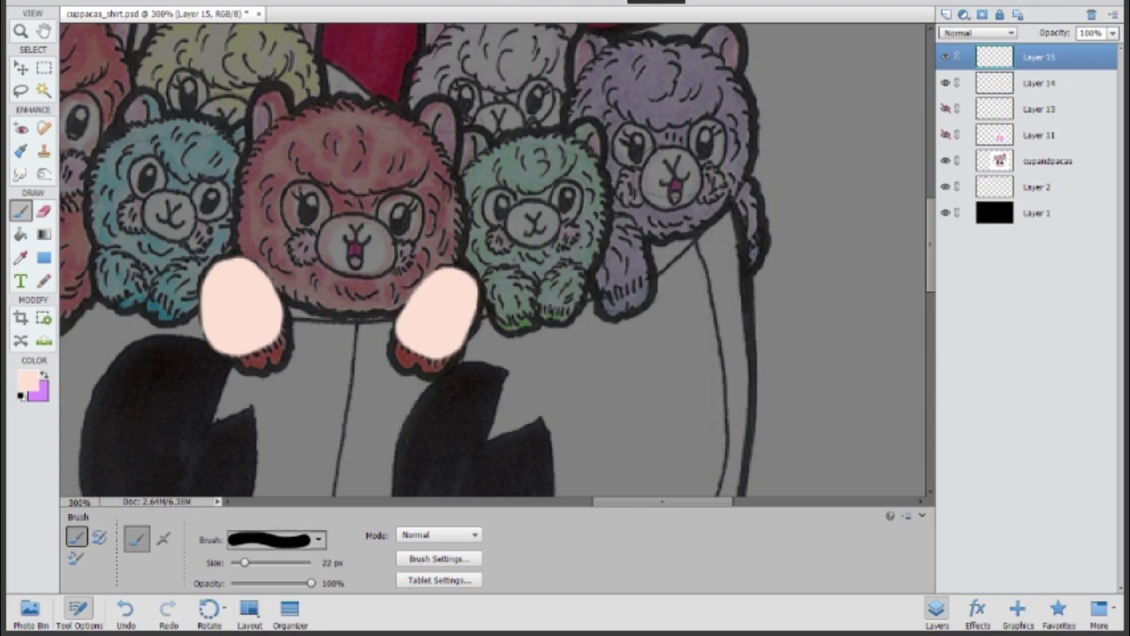
{"action": "key", "text": "bracketright"}
{"action": "key", "text": "bracketright"}
{"action": "key", "text": "bracketright"}
{"action": "key", "text": "bracketleft"}
{"action": "mouse_move", "coordinate": [409, 307]}
{"action": "left_mouse_down"}
{"action": "mouse_move", "coordinate": [435, 314]}
{"action": "mouse_move", "coordinate": [436, 283]}
{"action": "left_mouse_up"}
{"action": "mouse_move", "coordinate": [194, 241]}
{"action": "left_mouse_down"}
{"action": "mouse_move", "coordinate": [215, 323]}
{"action": "mouse_move", "coordinate": [243, 297]}
{"action": "mouse_move", "coordinate": [234, 270]}
{"action": "mouse_move", "coordinate": [228, 279]}
{"action": "left_mouse_up"}
{"action": "left_click", "coordinate": [1069, 79], "text": "ctrl"}
{"action": "key", "text": "ctrl+e"}
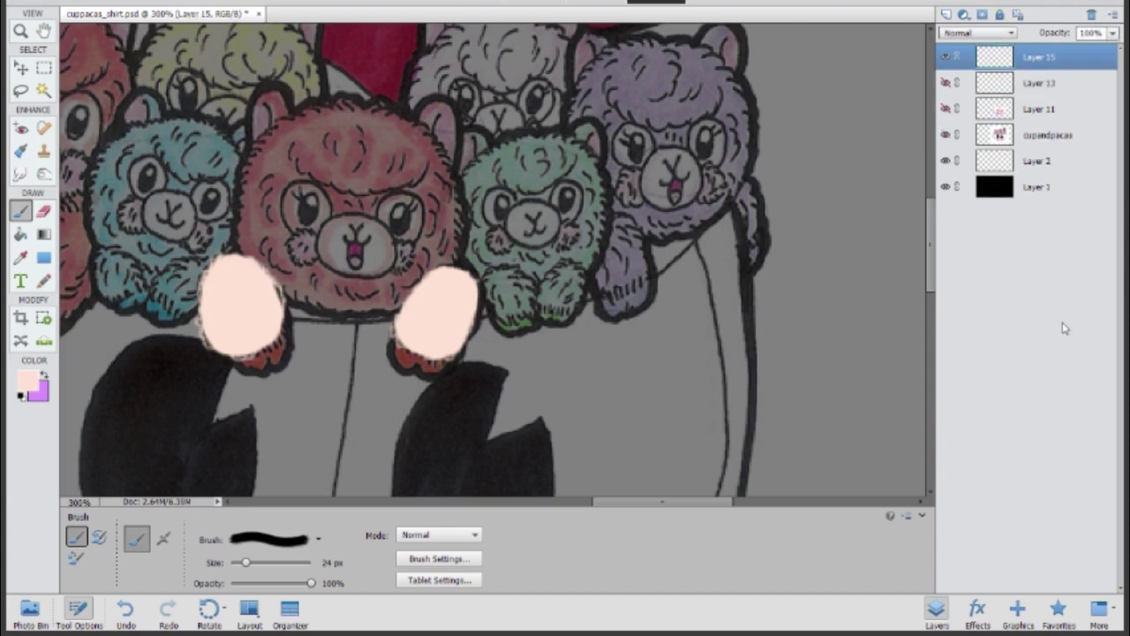
Move Layer 13 above Layer 15 and burn the left paw with the range set to Shadows
{"action": "left_click_drag", "start_coordinate": [982, 84], "coordinate": [981, 55]}
{"action": "left_click", "coordinate": [944, 58]}
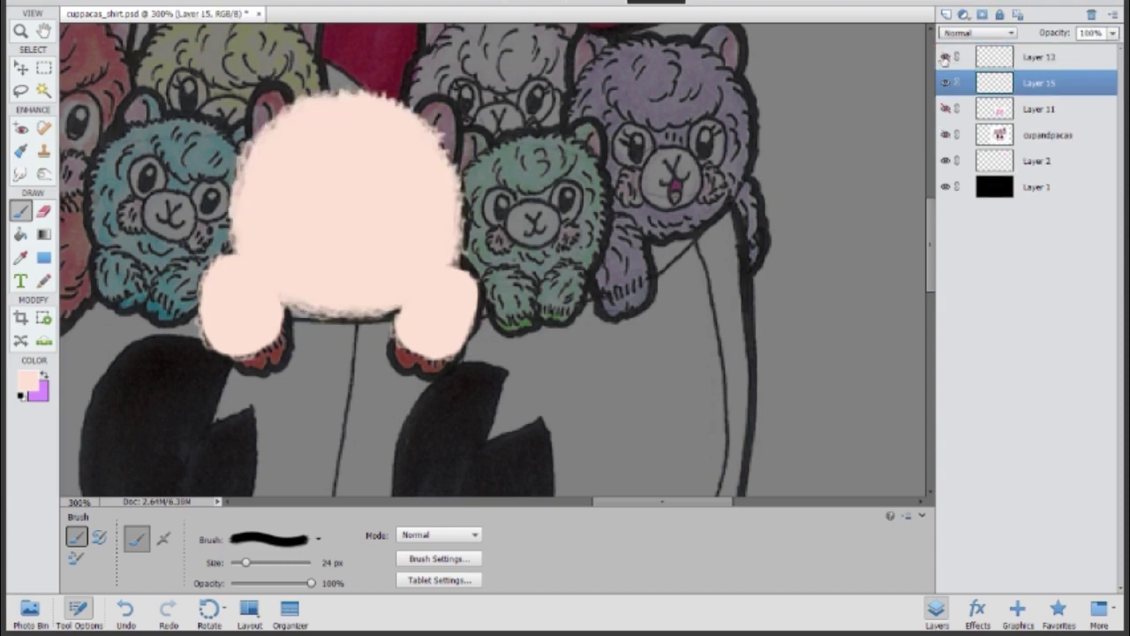
{"action": "left_click", "coordinate": [945, 58]}
{"action": "key", "text": "o"}
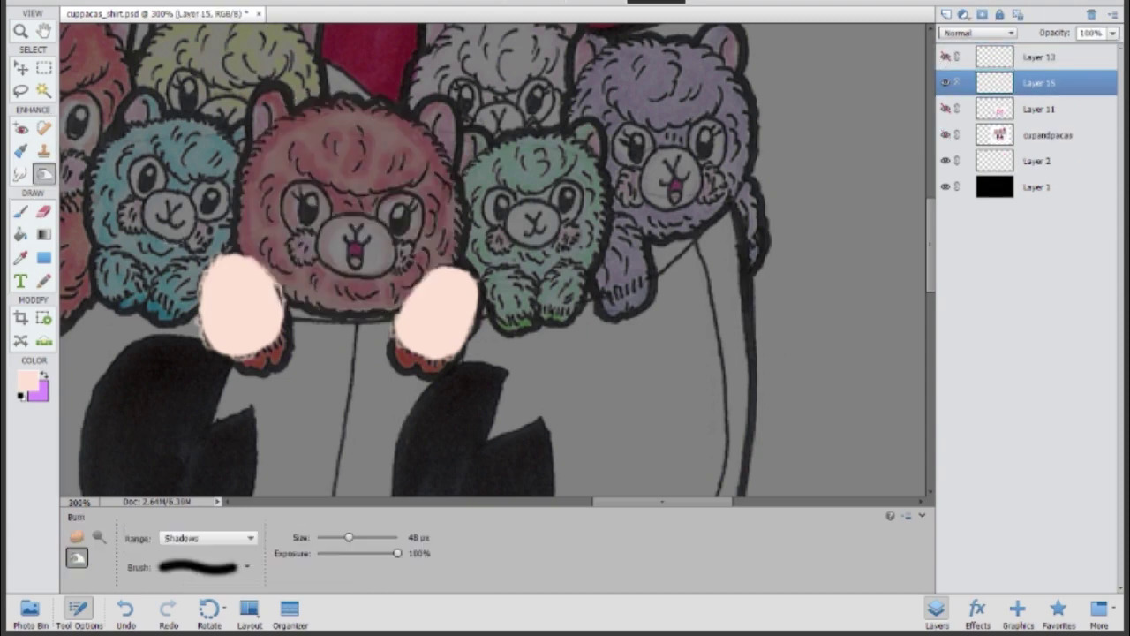
{"action": "mouse_move", "coordinate": [210, 269]}
{"action": "left_mouse_down"}
{"action": "mouse_move", "coordinate": [212, 345]}
{"action": "mouse_move", "coordinate": [225, 265]}
{"action": "mouse_move", "coordinate": [217, 349]}
{"action": "mouse_move", "coordinate": [274, 327]}
{"action": "mouse_move", "coordinate": [265, 331]}
{"action": "left_mouse_up"}
{"action": "left_click", "coordinate": [241, 538]}
{"action": "left_click", "coordinate": [203, 553]}
Switch the burn range to Midtones and burn reddish texture into both peach paws
{"action": "key", "text": "ctrl+="}
{"action": "left_click_drag", "start_coordinate": [212, 269], "coordinate": [265, 327]}
{"action": "key", "text": "ctrl+z"}
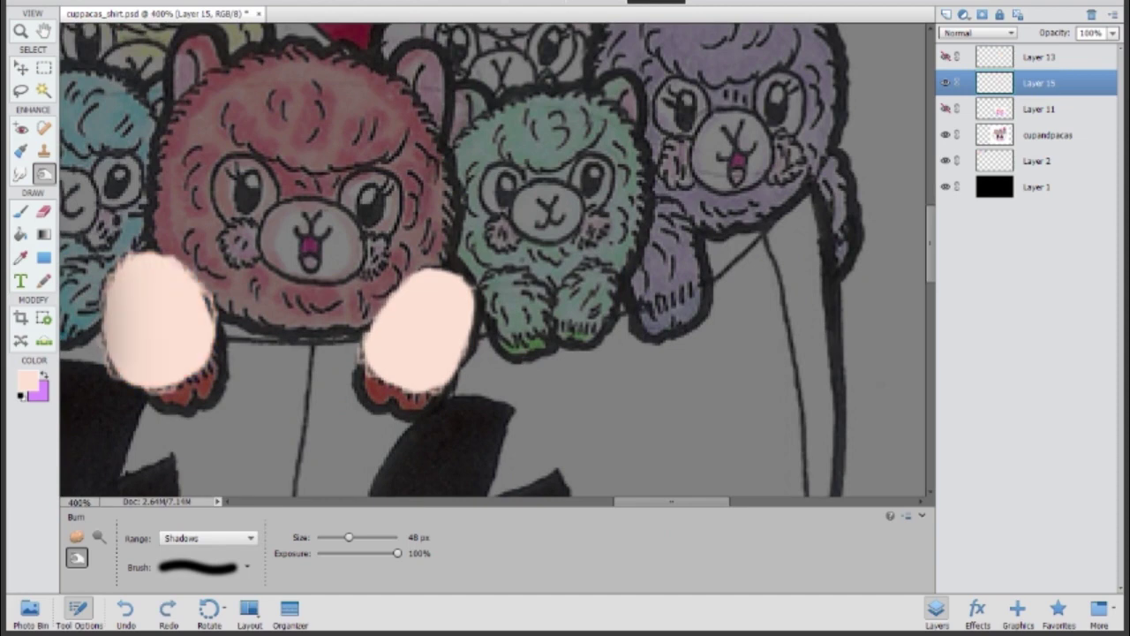
{"action": "left_click", "coordinate": [208, 537]}
{"action": "left_click", "coordinate": [203, 567]}
{"action": "mouse_move", "coordinate": [123, 265]}
{"action": "left_mouse_down"}
{"action": "mouse_move", "coordinate": [132, 379]}
{"action": "mouse_move", "coordinate": [194, 318]}
{"action": "left_mouse_up"}
{"action": "key", "text": "ctrl+z"}
{"action": "key", "text": "bracketleft"}
{"action": "mouse_move", "coordinate": [117, 290]}
{"action": "left_mouse_down"}
{"action": "mouse_move", "coordinate": [154, 230]}
{"action": "mouse_move", "coordinate": [132, 371]}
{"action": "left_mouse_up"}
{"action": "mouse_move", "coordinate": [415, 296]}
{"action": "left_mouse_down"}
{"action": "mouse_move", "coordinate": [389, 332]}
{"action": "mouse_move", "coordinate": [442, 296]}
{"action": "mouse_move", "coordinate": [388, 353]}
{"action": "left_mouse_up"}
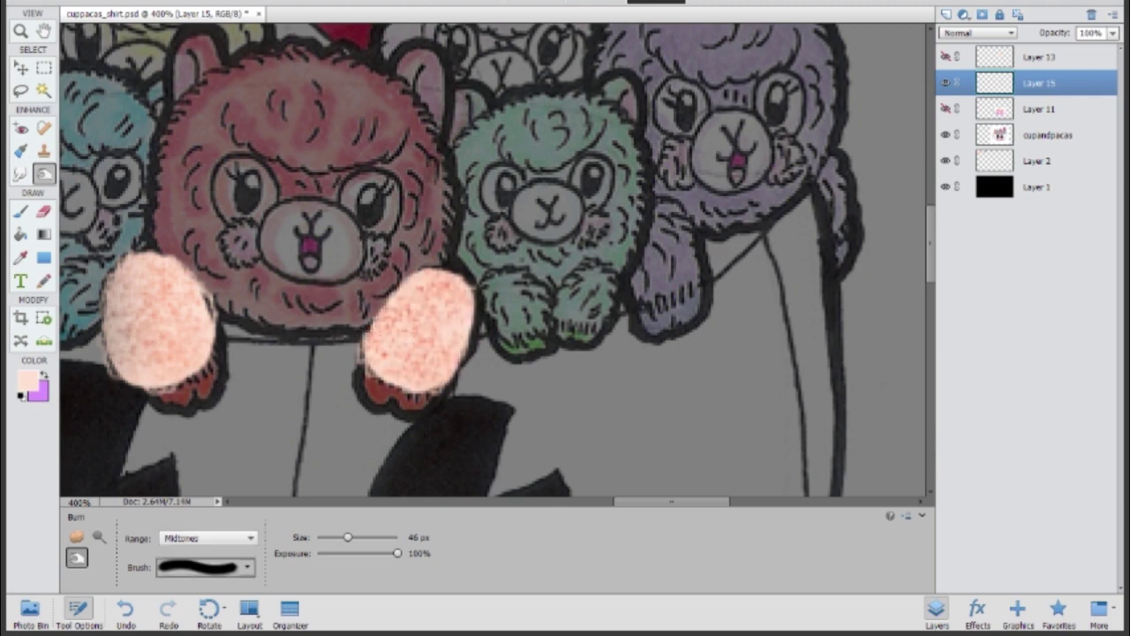
Burn shading into the peach head blob and move paw Layer 15 to the top
{"action": "left_click", "coordinate": [946, 56]}
{"action": "mouse_move", "coordinate": [281, 28]}
{"action": "left_mouse_down"}
{"action": "mouse_move", "coordinate": [368, 132]}
{"action": "mouse_move", "coordinate": [373, 236]}
{"action": "mouse_move", "coordinate": [187, 262]}
{"action": "mouse_move", "coordinate": [260, 283]}
{"action": "mouse_move", "coordinate": [320, 218]}
{"action": "mouse_move", "coordinate": [254, 94]}
{"action": "mouse_move", "coordinate": [203, 130]}
{"action": "left_mouse_up"}
{"action": "left_click", "coordinate": [1104, 83]}
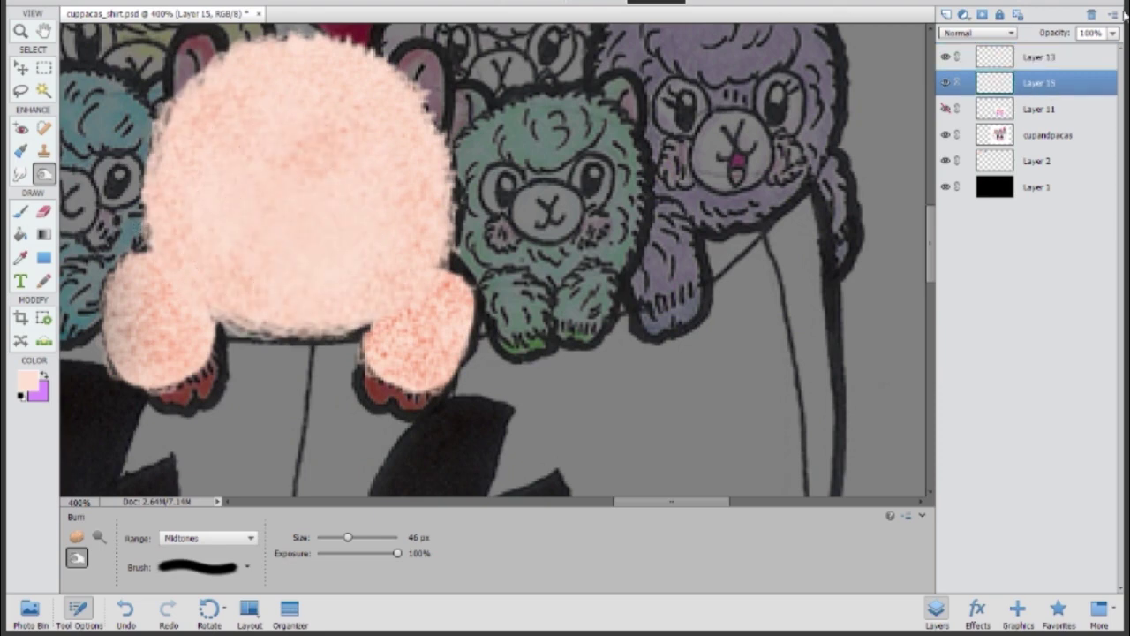
{"action": "left_click_drag", "start_coordinate": [1015, 78], "coordinate": [1016, 89]}
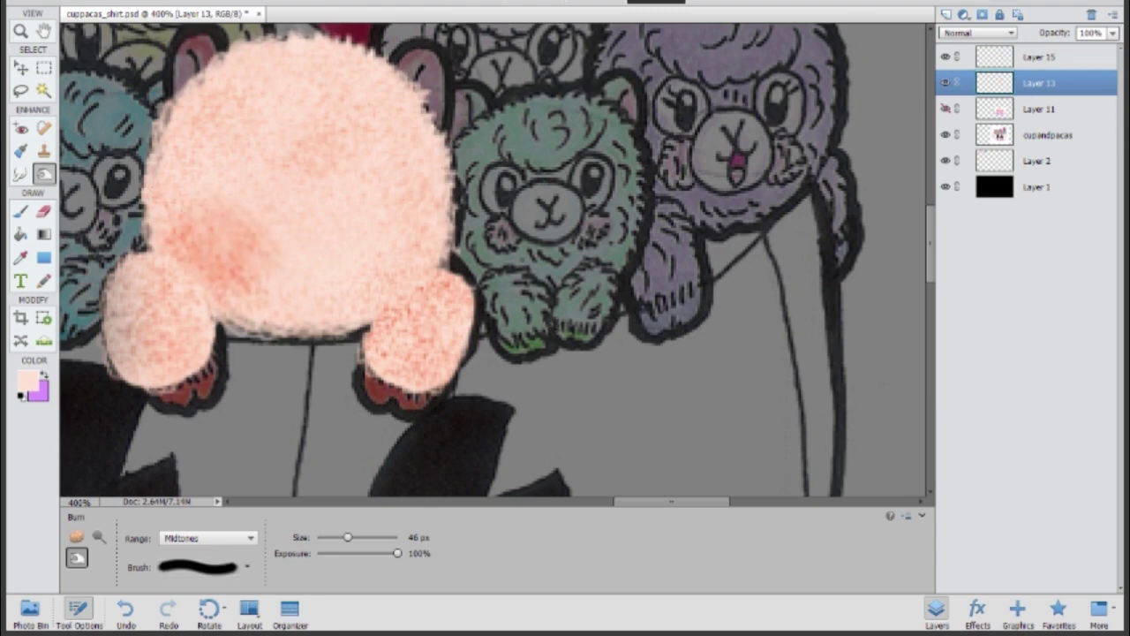
{"action": "key", "text": "alt+bracketright"}
{"action": "key", "text": "bracketleft"}
{"action": "key", "text": "bracketleft"}
{"action": "key", "text": "bracketleft"}
{"action": "left_click_drag", "start_coordinate": [398, 300], "coordinate": [433, 326]}
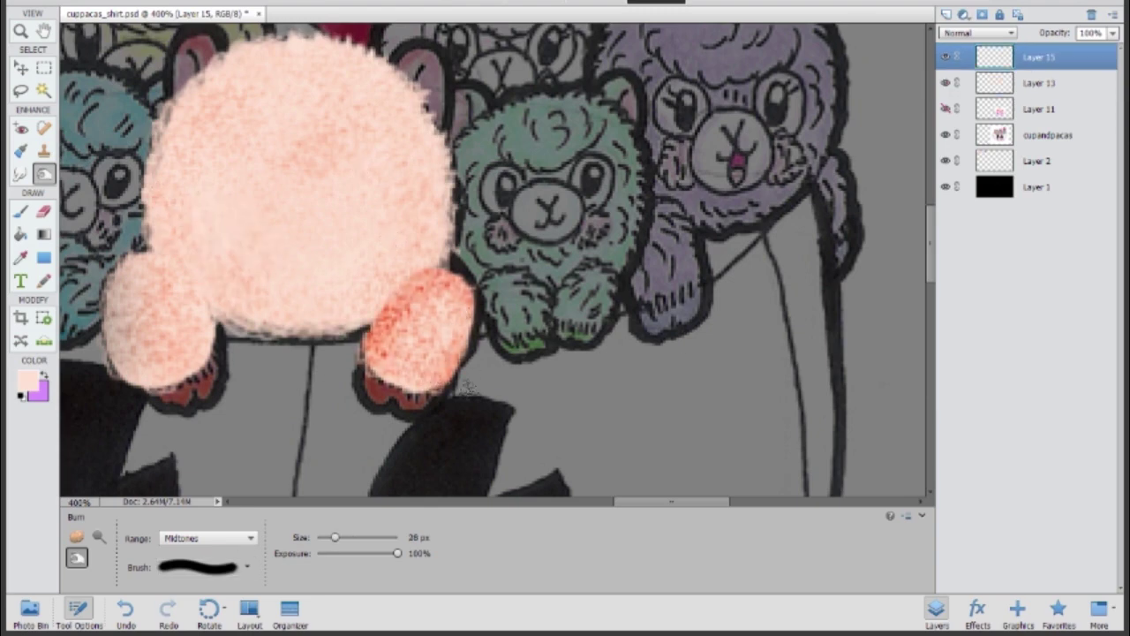
{"action": "left_click", "coordinate": [125, 609]}
Darken the left paw's edge with a 13 px Shadows burn, then hide both peach overlays
{"action": "left_click", "coordinate": [207, 538]}
{"action": "left_click", "coordinate": [194, 550]}
{"action": "key", "text": "alt+bracketright"}
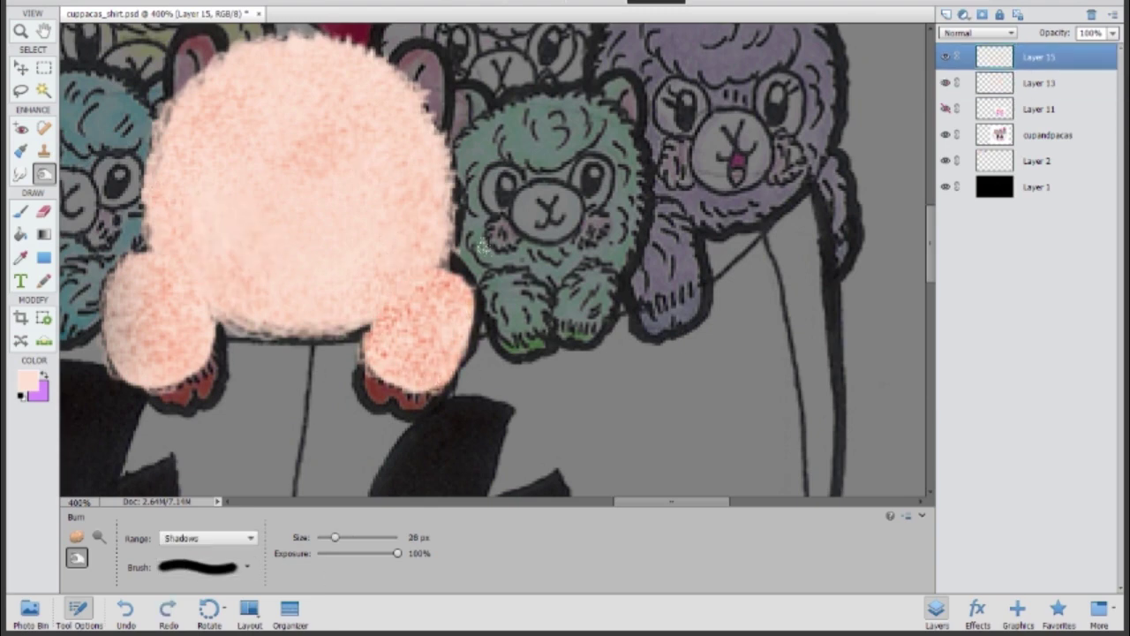
{"action": "mouse_move", "coordinate": [416, 247]}
{"action": "left_mouse_down"}
{"action": "mouse_move", "coordinate": [406, 371]}
{"action": "mouse_move", "coordinate": [463, 322]}
{"action": "left_mouse_up"}
{"action": "key", "text": "ctrl+z"}
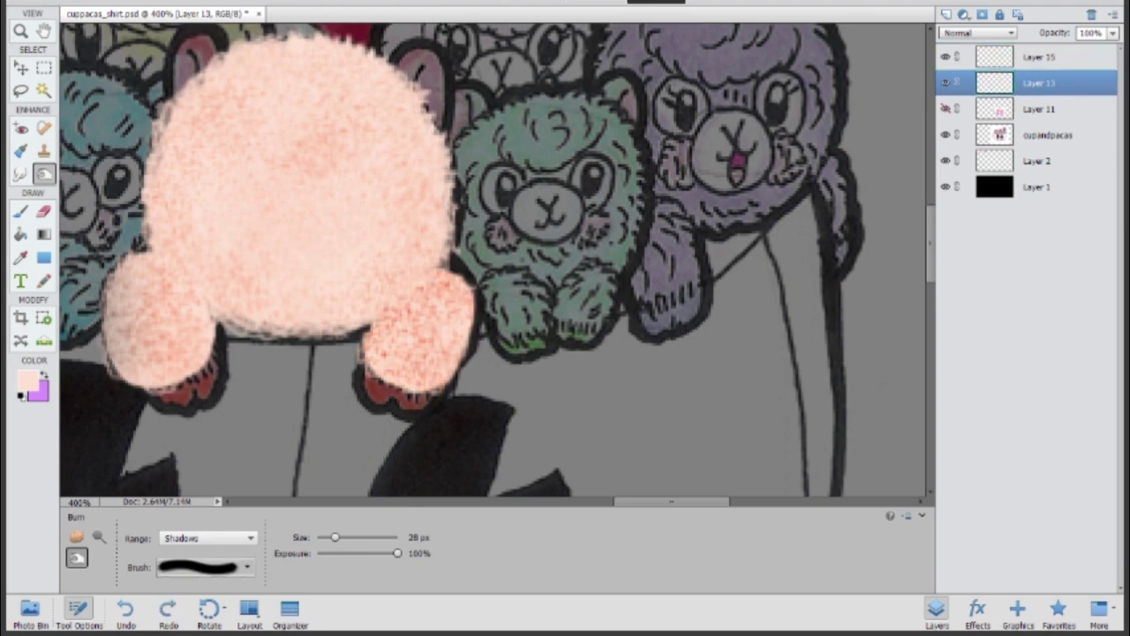
{"action": "key", "text": "bracketleft"}
{"action": "key", "text": "bracketleft"}
{"action": "key", "text": "bracketleft"}
{"action": "left_click", "coordinate": [1093, 55]}
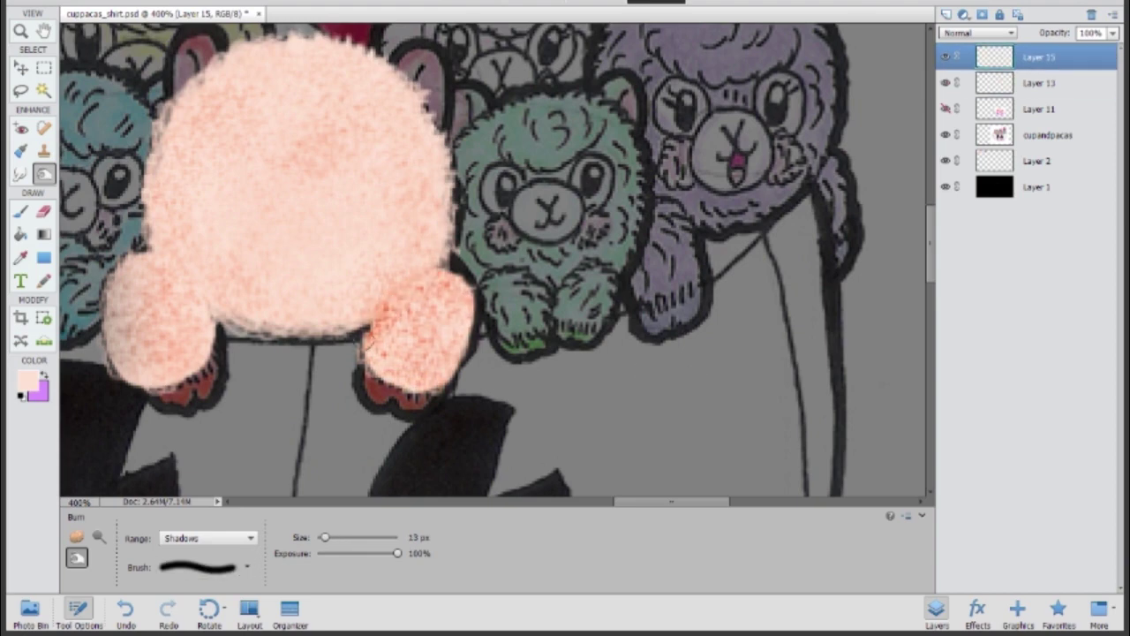
{"action": "left_click_drag", "start_coordinate": [192, 265], "coordinate": [203, 371]}
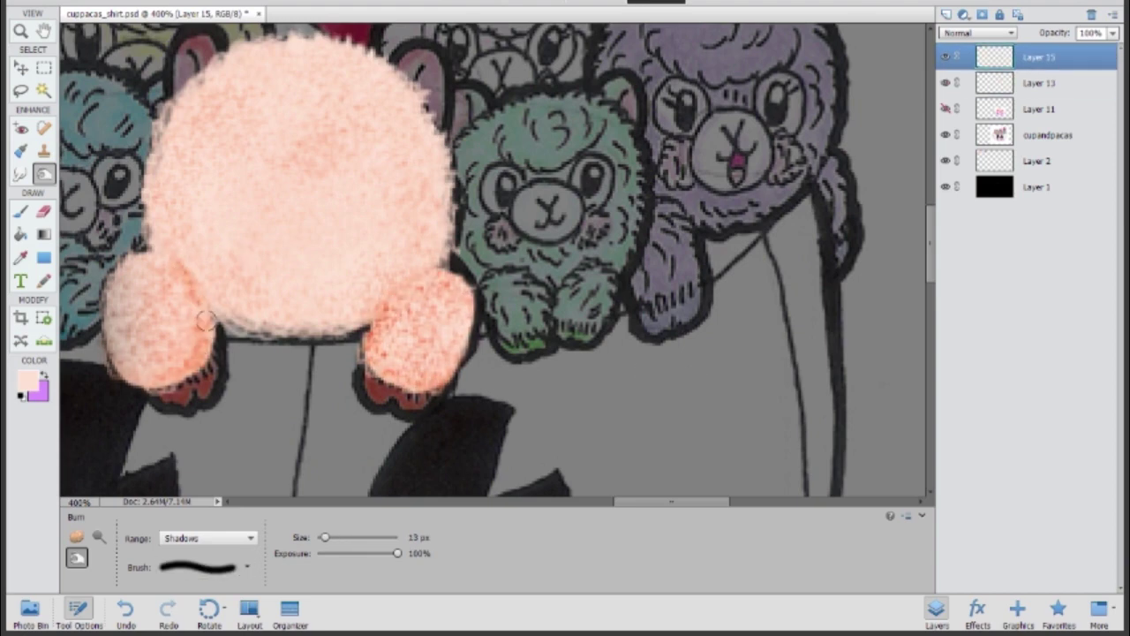
{"action": "left_click", "coordinate": [947, 57]}
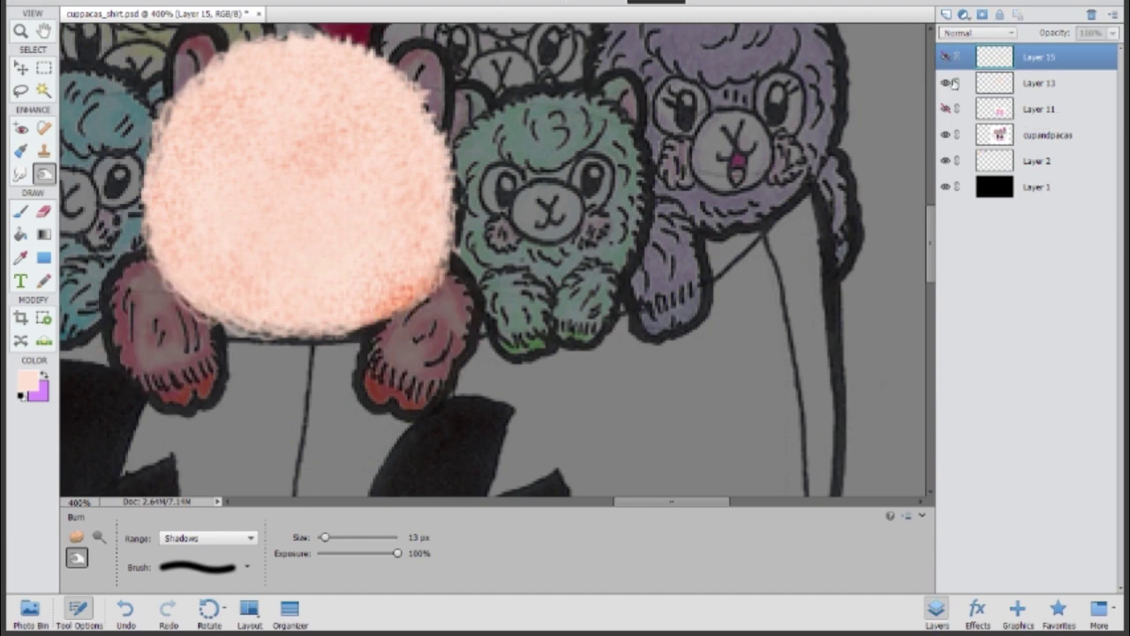
{"action": "left_click", "coordinate": [946, 82]}
On new Layer 16, paint a pale colour over the pink alpaca's muzzle with a 19 px brush
{"action": "left_click_drag", "start_coordinate": [643, 510], "coordinate": [631, 509]}
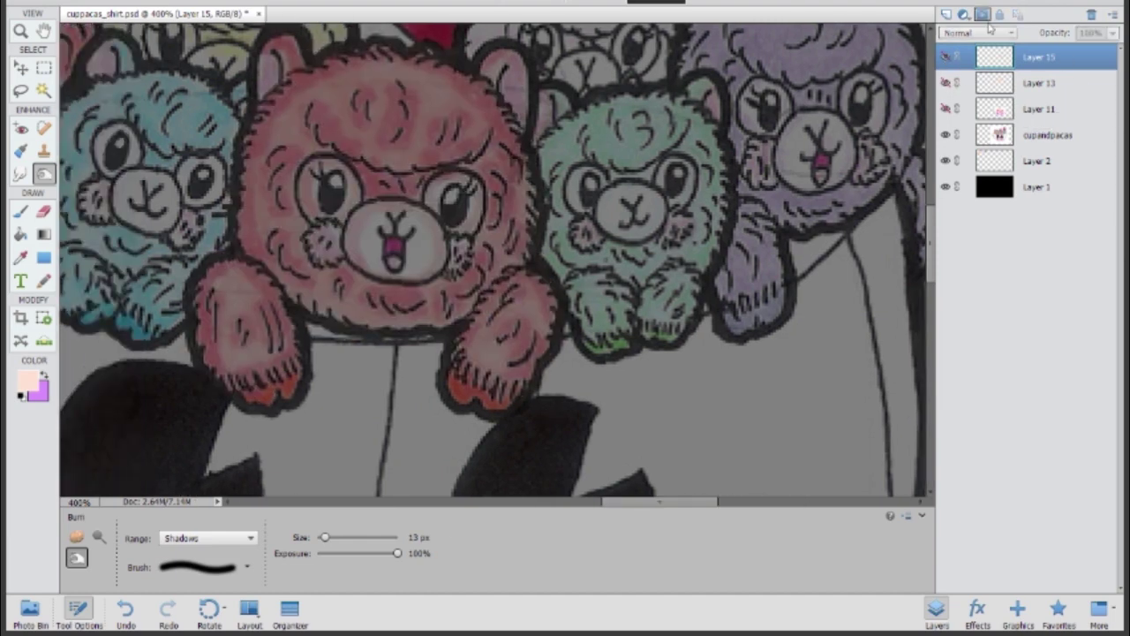
{"action": "left_click", "coordinate": [946, 57]}
{"action": "left_click", "coordinate": [946, 15], "text": "ctrl"}
{"action": "key", "text": "x"}
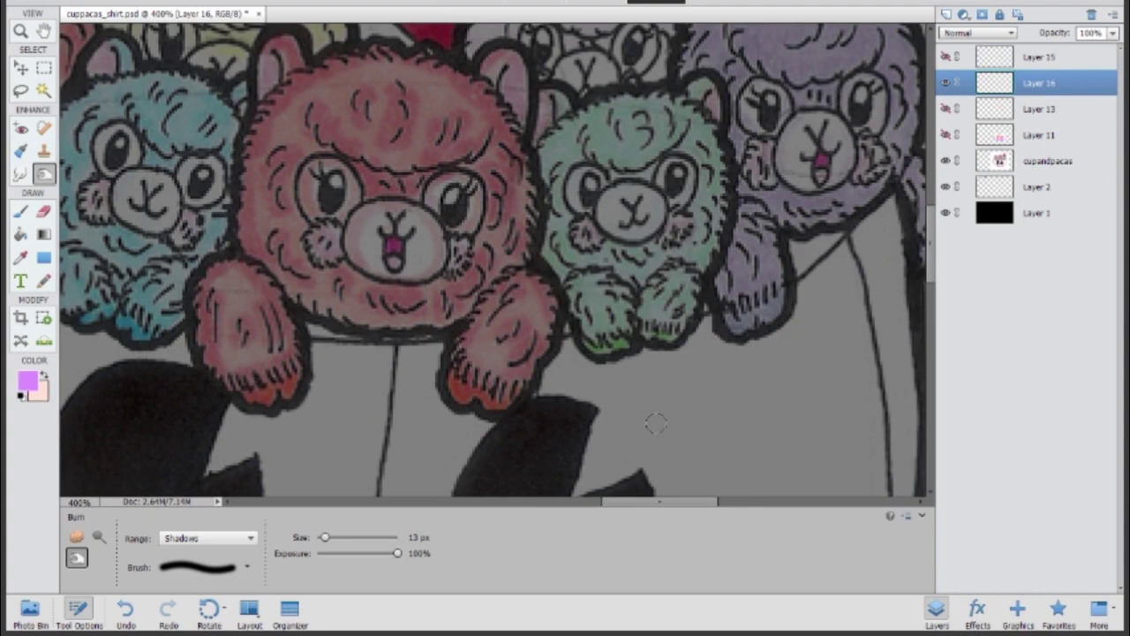
{"action": "key", "text": "ctrl+0"}
{"action": "key", "text": "i"}
{"action": "left_click", "coordinate": [549, 355]}
{"action": "key", "text": "b"}
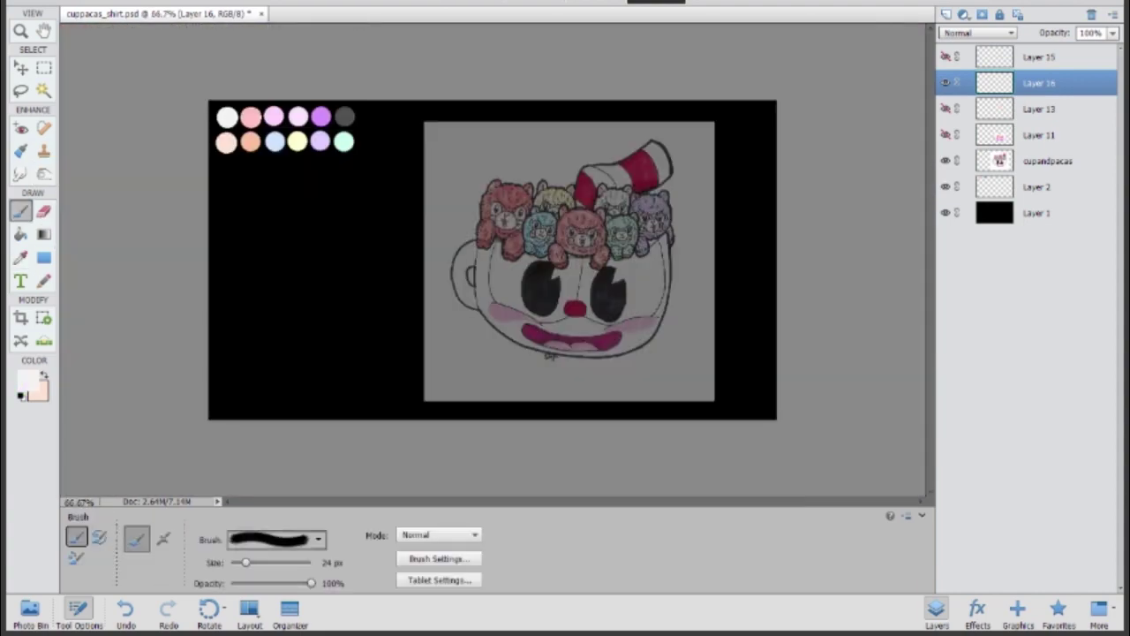
{"action": "key", "text": "bracketleft"}
{"action": "key", "text": "ctrl+equal"}
{"action": "key", "text": "ctrl+equal"}
{"action": "key", "text": "ctrl+equal"}
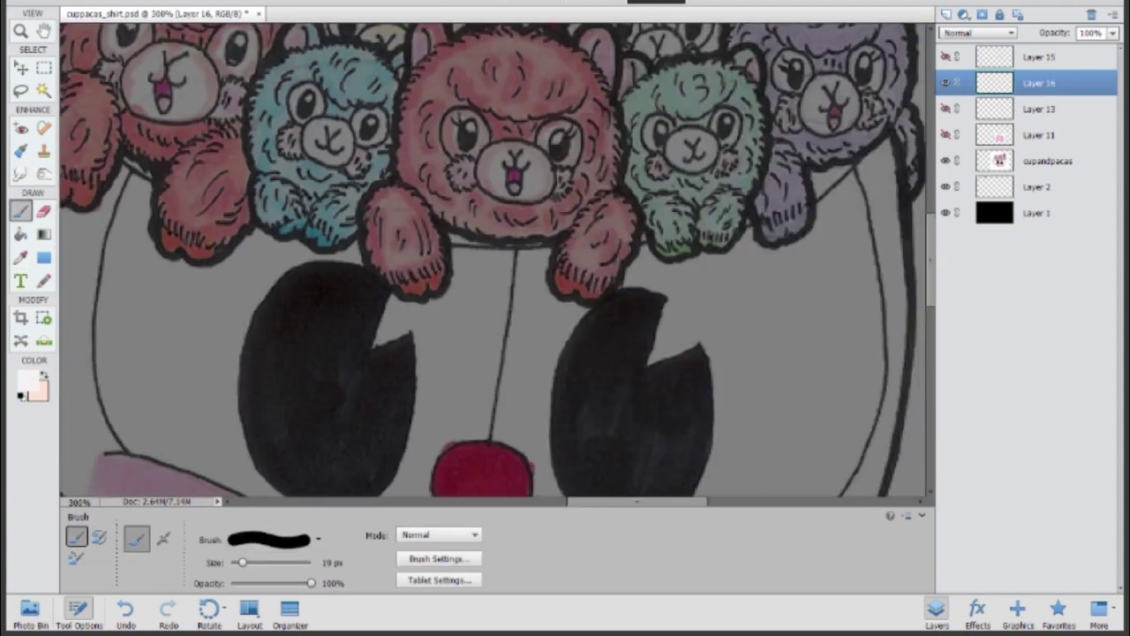
{"action": "key", "text": "ctrl+equal"}
{"action": "key", "text": "ctrl+equal"}
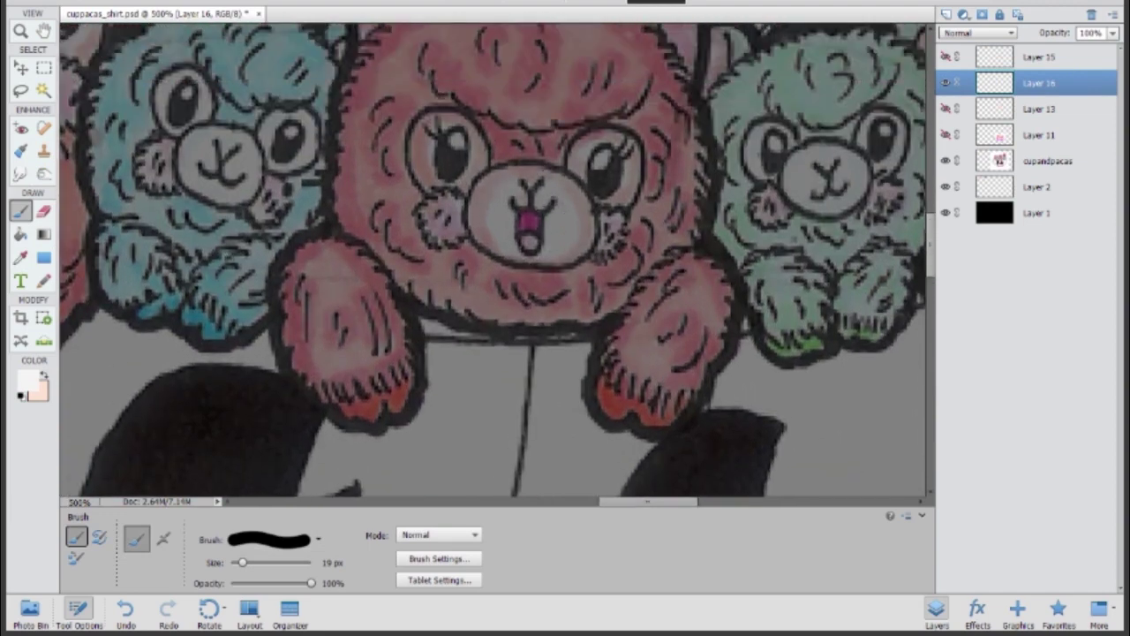
{"action": "mouse_move", "coordinate": [492, 169]}
{"action": "left_mouse_down"}
{"action": "mouse_move", "coordinate": [486, 211]}
{"action": "mouse_move", "coordinate": [543, 208]}
{"action": "mouse_move", "coordinate": [518, 176]}
{"action": "mouse_move", "coordinate": [477, 194]}
{"action": "left_mouse_up"}
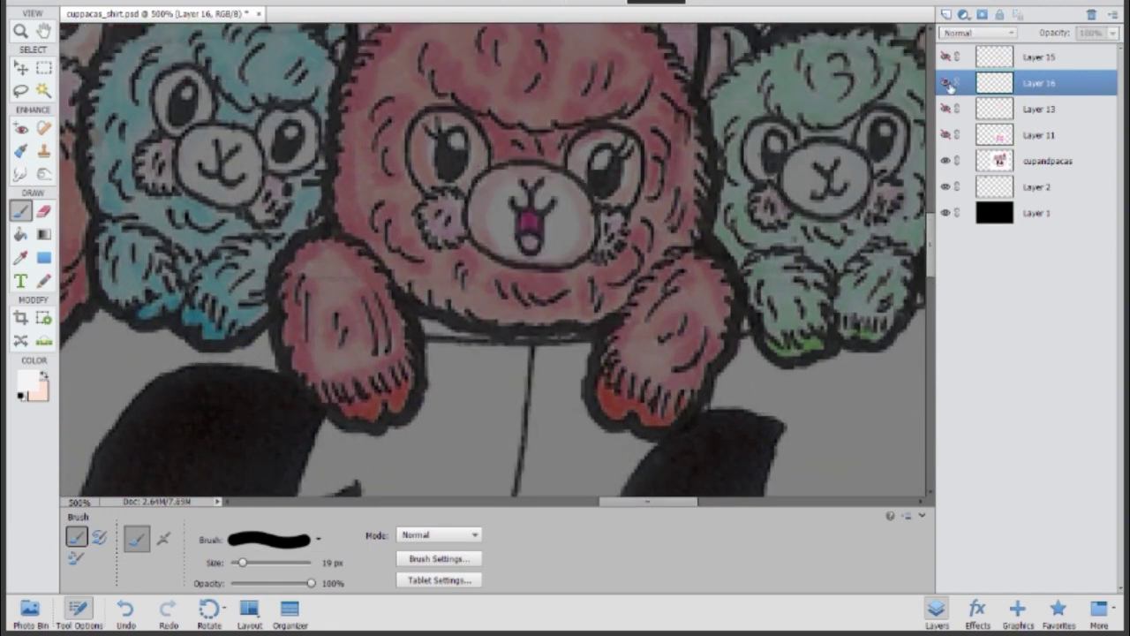
Add a layer, pick dark grey with a thinner brush, and try darkening the nose mark
{"action": "left_click", "coordinate": [946, 14]}
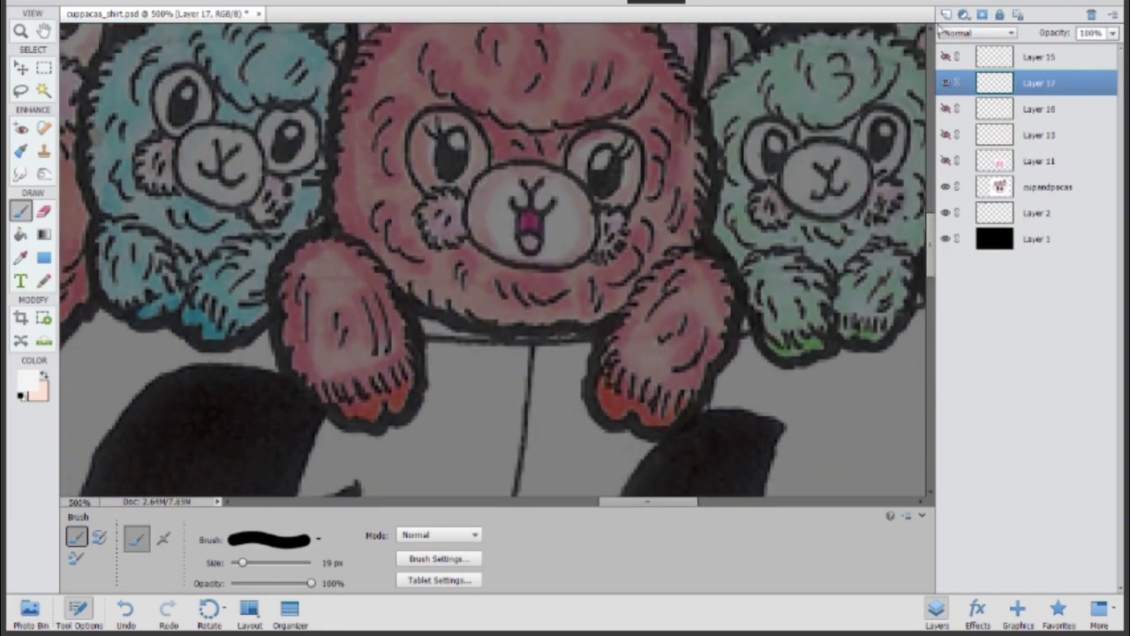
{"action": "key", "text": "ctrl+1"}
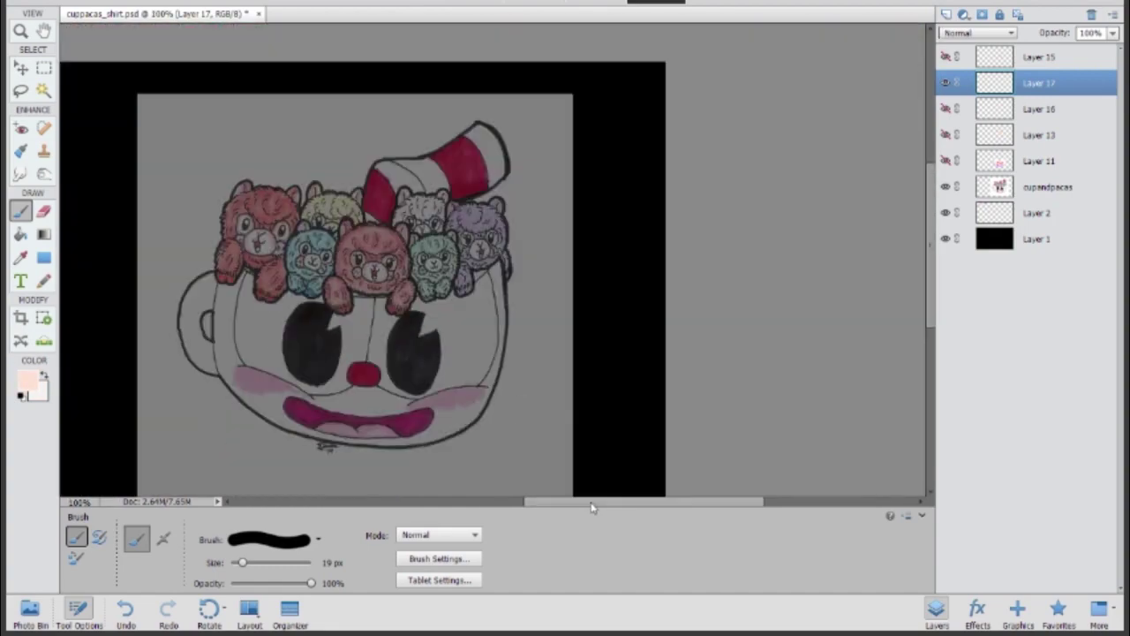
{"action": "left_click", "coordinate": [20, 256]}
{"action": "left_click", "coordinate": [22, 211]}
{"action": "key", "text": "bracketleft"}
{"action": "key", "text": "bracketleft"}
{"action": "left_click_drag", "start_coordinate": [623, 500], "coordinate": [691, 500]}
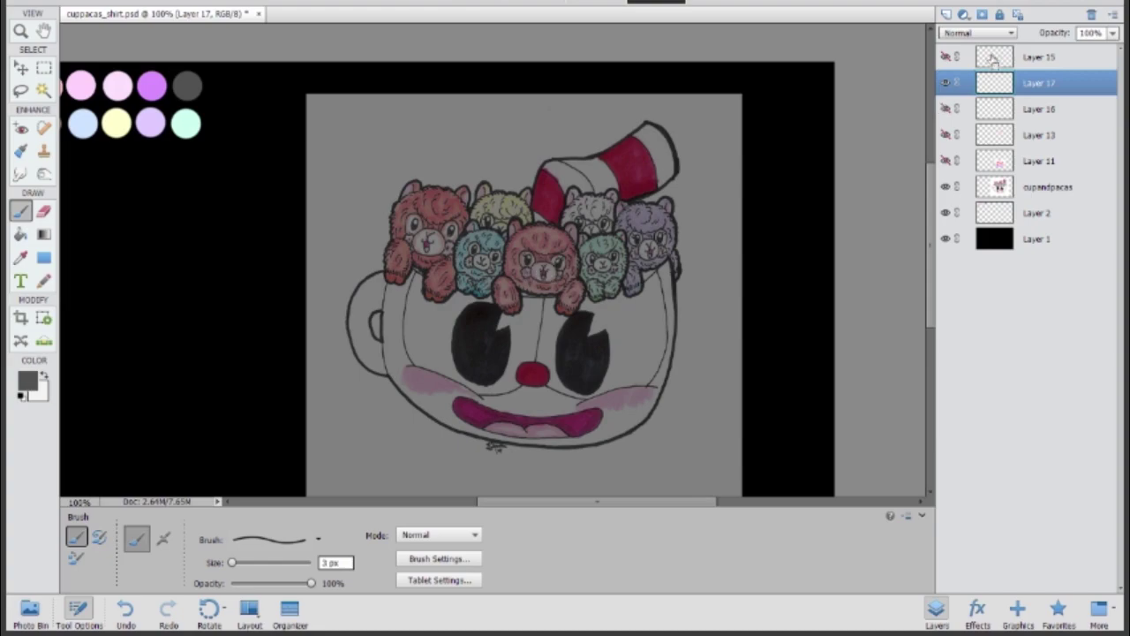
{"action": "key", "text": "ctrl+equal"}
{"action": "key", "text": "ctrl+equal"}
{"action": "key", "text": "ctrl+equal"}
{"action": "key", "text": "ctrl+equal"}
{"action": "left_click_drag", "start_coordinate": [621, 488], "coordinate": [646, 487]}
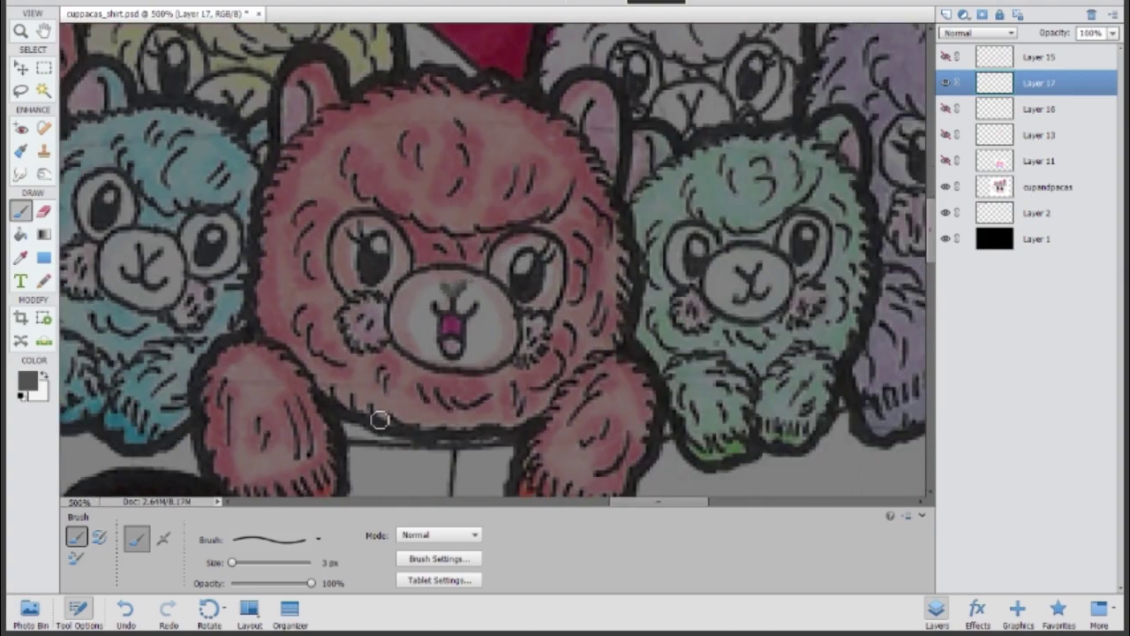
{"action": "key", "text": "o"}
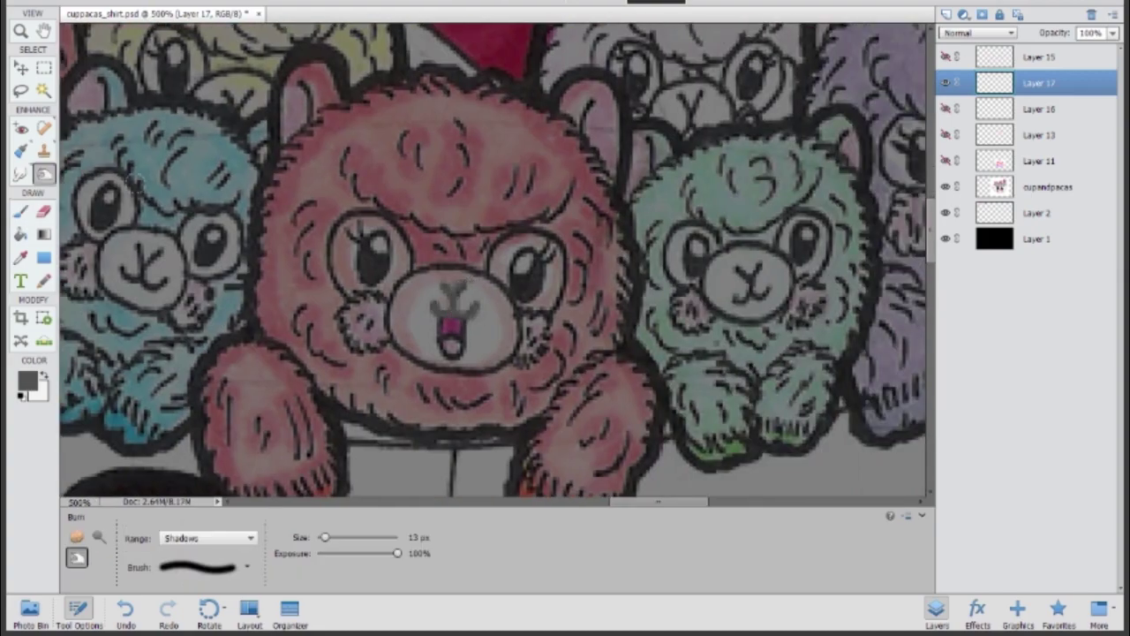
{"action": "left_click_drag", "start_coordinate": [440, 288], "coordinate": [468, 307]}
{"action": "key", "text": "ctrl+z"}
Pick the purple swatch and paint the alpaca's tongue purple on a new layer
{"action": "key", "text": "ctrl+0"}
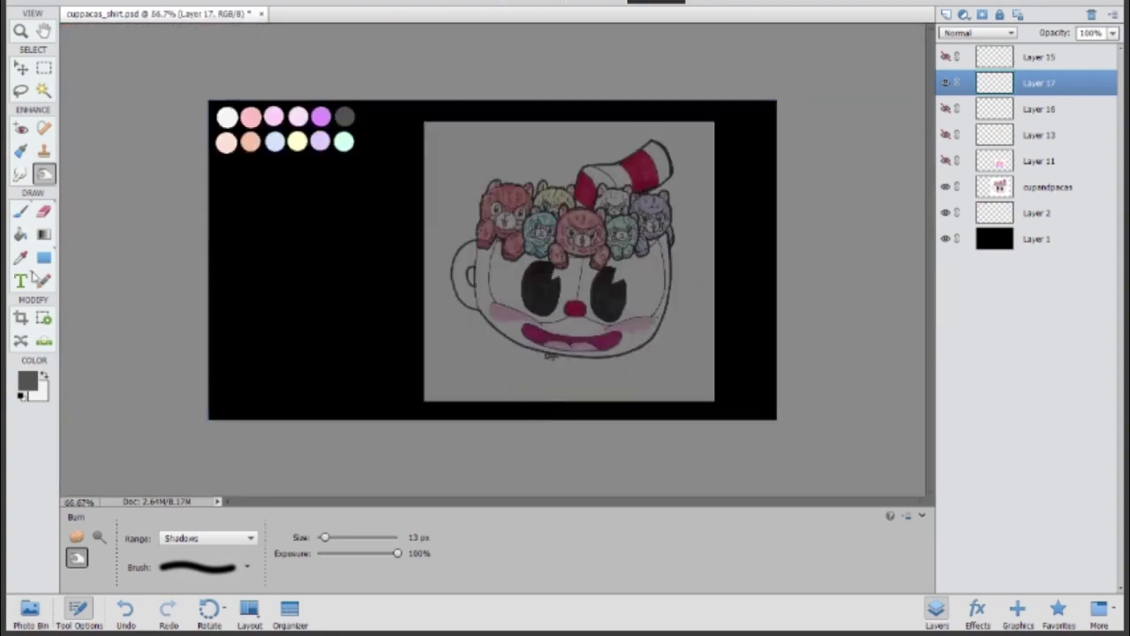
{"action": "key", "text": "i"}
{"action": "left_click", "coordinate": [275, 114]}
{"action": "left_click", "coordinate": [321, 116]}
{"action": "left_click", "coordinate": [20, 210]}
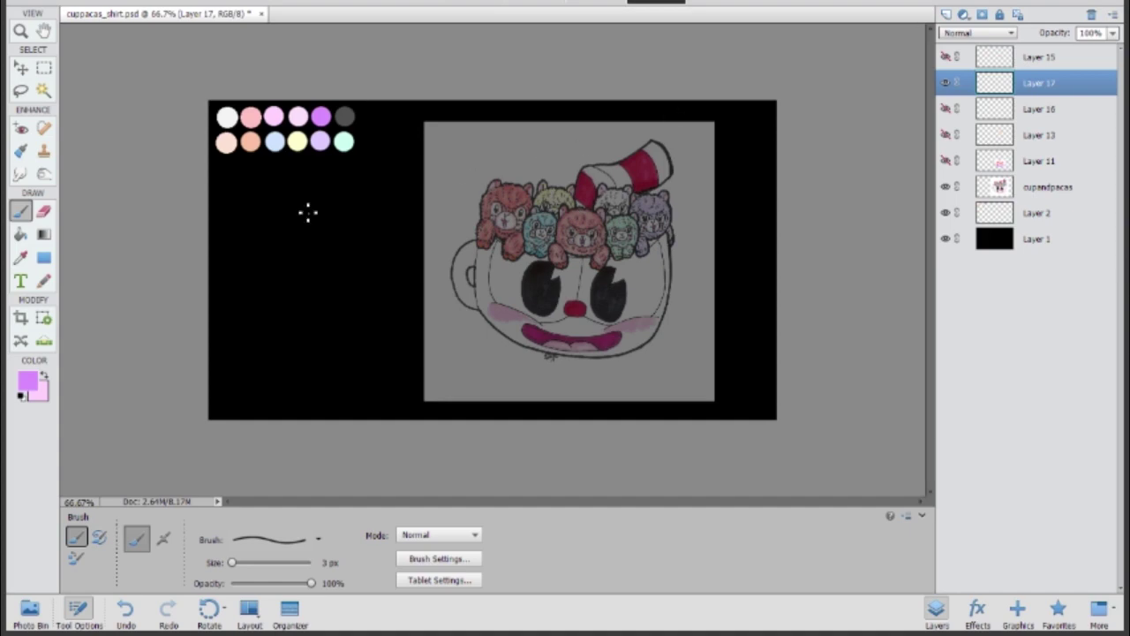
{"action": "left_click", "coordinate": [945, 15]}
{"action": "scroll", "coordinate": [751, 355], "scroll_direction": "up", "scroll_amount": 5}
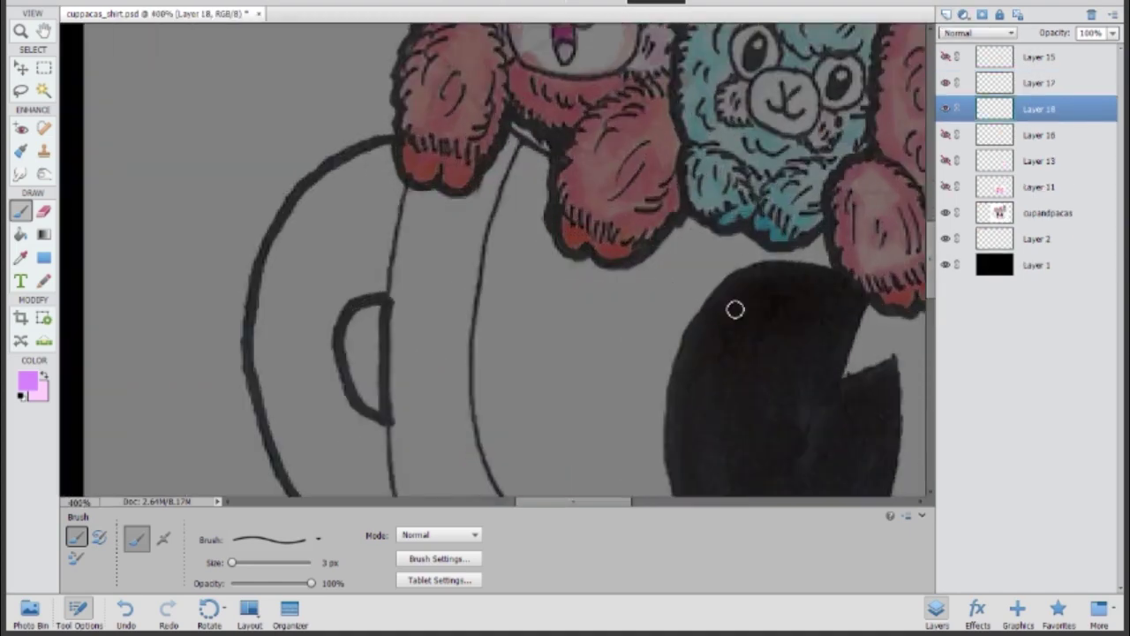
{"action": "scroll", "coordinate": [601, 446], "scroll_direction": "right", "scroll_amount": 3}
{"action": "scroll", "coordinate": [402, 99], "scroll_direction": "up", "scroll_amount": 2}
{"action": "mouse_move", "coordinate": [389, 95]}
{"action": "left_mouse_down"}
{"action": "mouse_move", "coordinate": [404, 150]}
{"action": "mouse_move", "coordinate": [413, 116]}
{"action": "mouse_move", "coordinate": [397, 98]}
{"action": "mouse_move", "coordinate": [408, 152]}
{"action": "left_mouse_up"}
Burn the tongue's top darker, add light pink on its lower part, and re-show Layer 18
{"action": "key", "text": "o"}
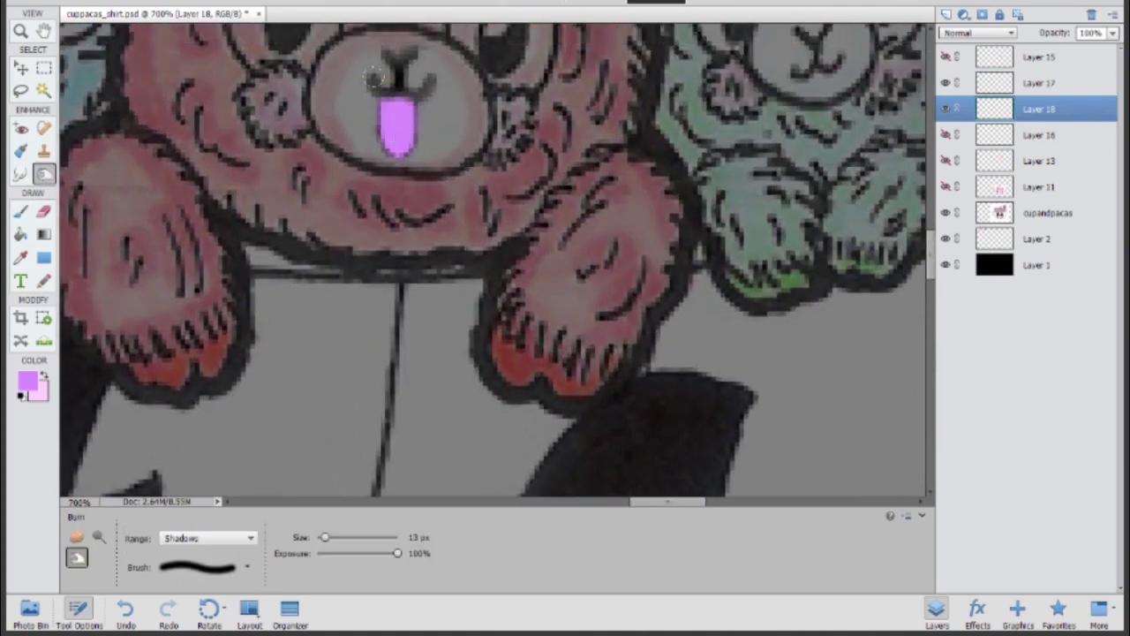
{"action": "left_click_drag", "start_coordinate": [397, 105], "coordinate": [406, 128]}
{"action": "left_click", "coordinate": [990, 109], "text": "ctrl"}
{"action": "left_click", "coordinate": [947, 14]}
{"action": "key", "text": "x"}
{"action": "key", "text": "b"}
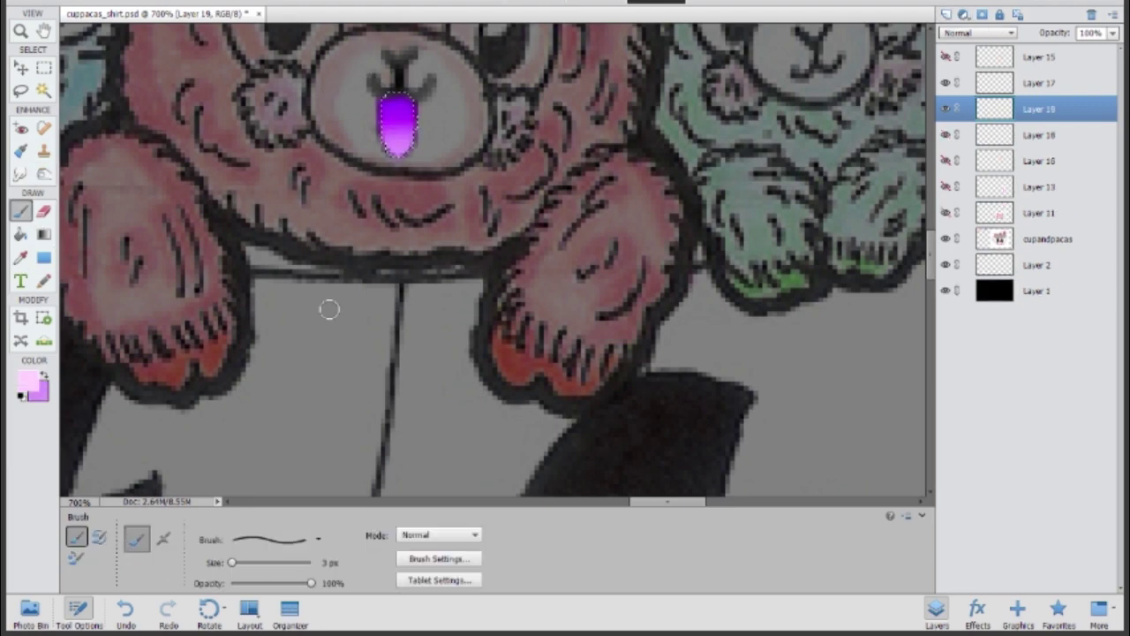
{"action": "key", "text": "bracketright"}
{"action": "left_click_drag", "start_coordinate": [396, 152], "coordinate": [399, 128]}
{"action": "key", "text": "o"}
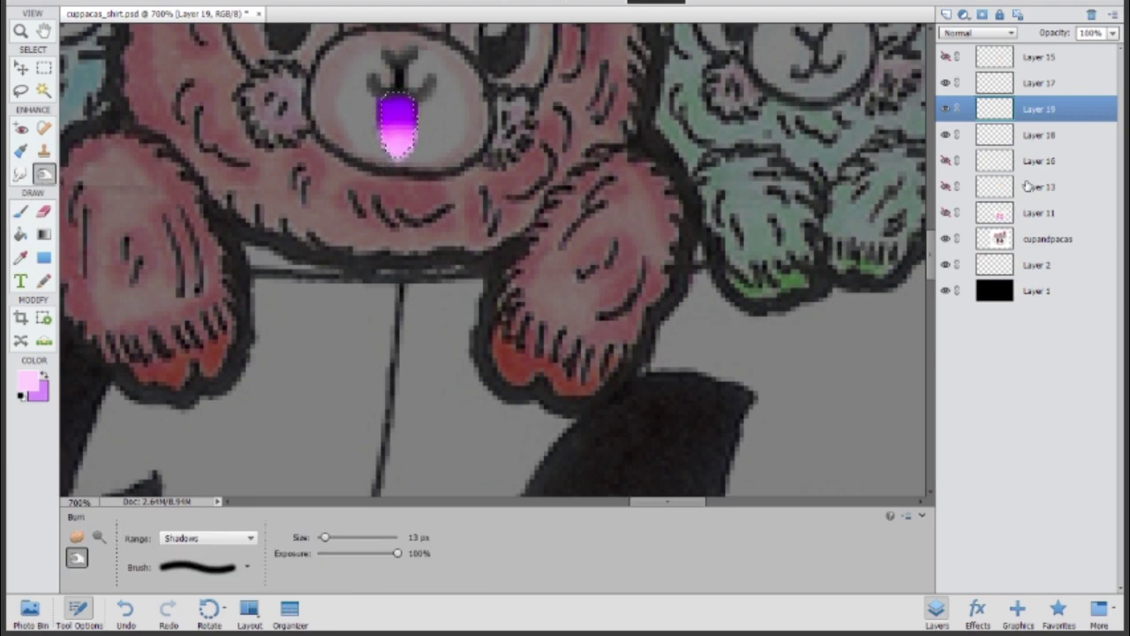
{"action": "key", "text": "ctrl+minus"}
{"action": "key", "text": "ctrl+minus"}
{"action": "key", "text": "ctrl+minus"}
{"action": "left_click", "coordinate": [945, 134]}
{"action": "left_click", "coordinate": [1007, 135], "text": "shift"}
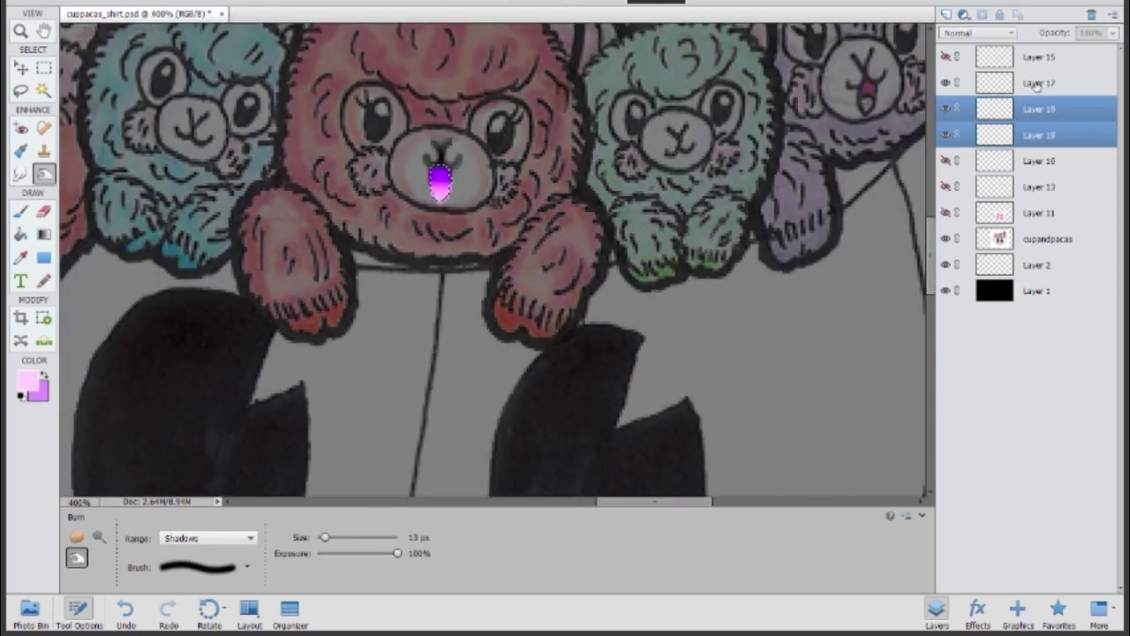
Merge the tongue layers into Layer 17 and sample the dark grey swatch as painting colour
{"action": "left_click", "coordinate": [1037, 82], "text": "shift"}
{"action": "key", "text": "ctrl+e"}
{"action": "key", "text": "m"}
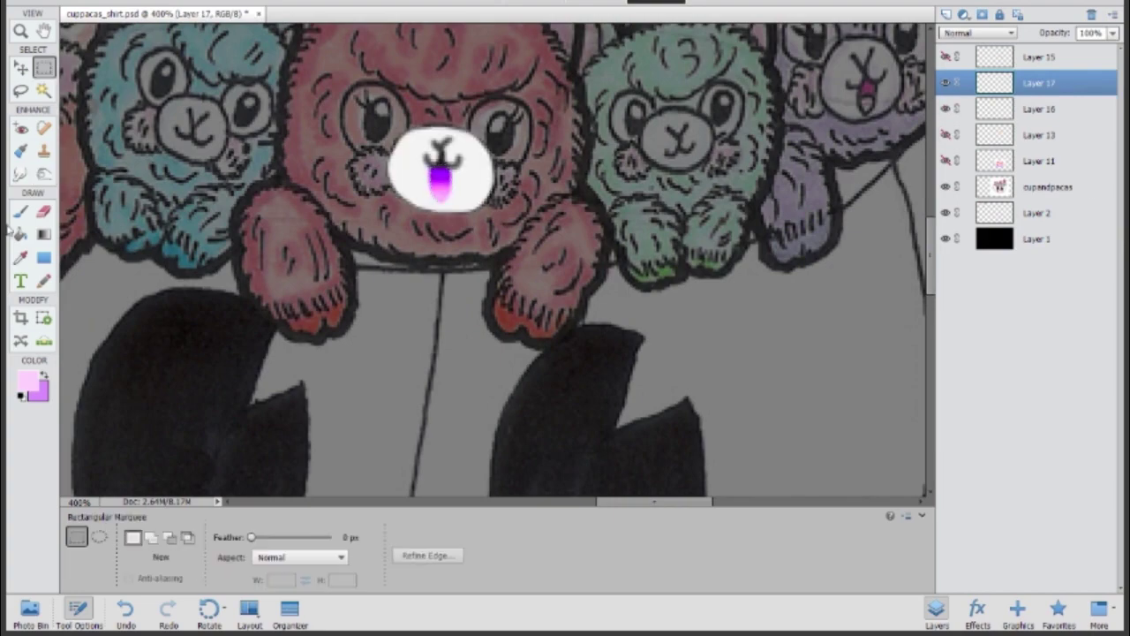
{"action": "left_click", "coordinate": [24, 258]}
{"action": "scroll", "coordinate": [462, 457], "scroll_direction": "left", "scroll_amount": 10}
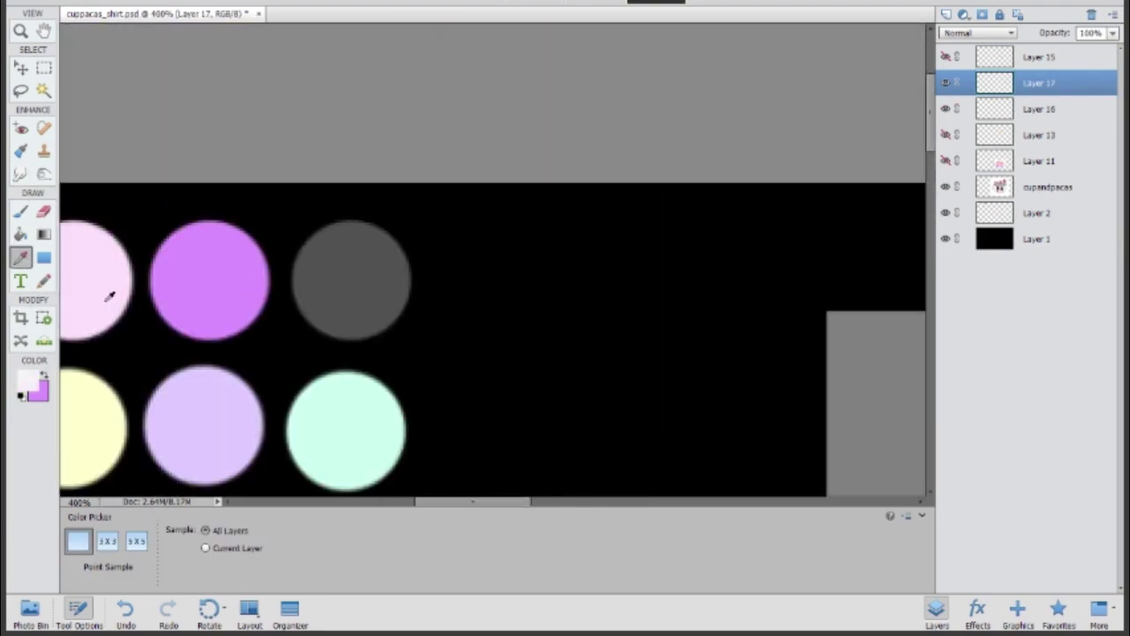
{"action": "key", "text": "x"}
{"action": "left_click", "coordinate": [353, 261]}
{"action": "left_click_drag", "start_coordinate": [499, 500], "coordinate": [609, 501]}
{"action": "scroll", "coordinate": [493, 261], "scroll_direction": "down", "scroll_amount": 5}
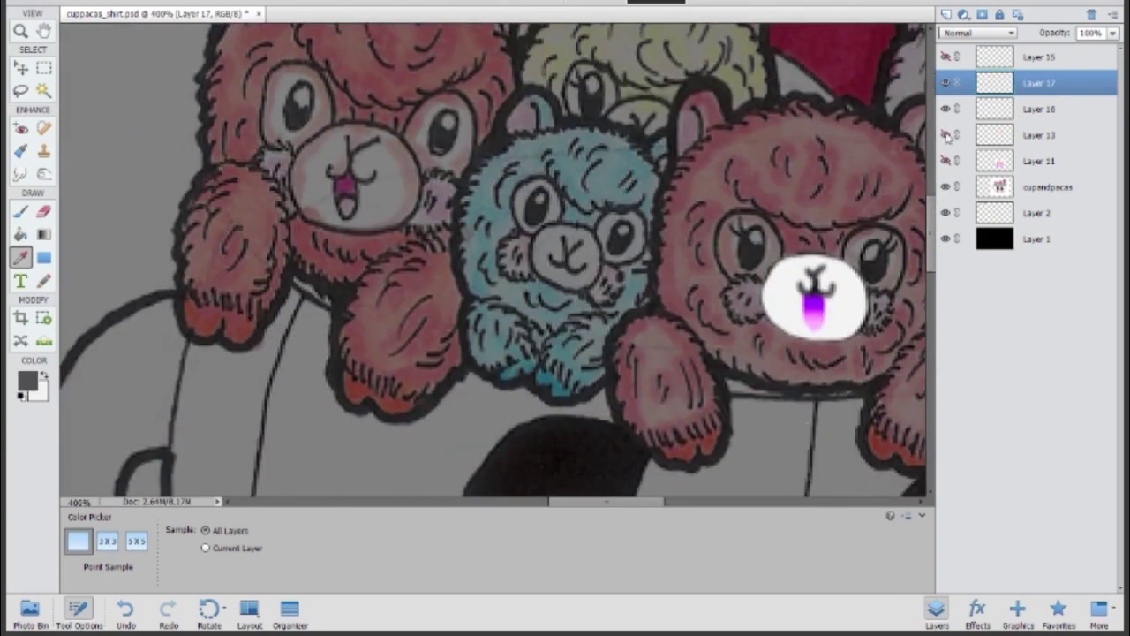
Burn the muzzle's left, right, top and bottom edges on Layer 16 with Shadows at 13 px
{"action": "left_click", "coordinate": [963, 109]}
{"action": "key", "text": "r"}
{"action": "key", "text": "o"}
{"action": "scroll", "coordinate": [812, 296], "scroll_direction": "up", "scroll_amount": 3}
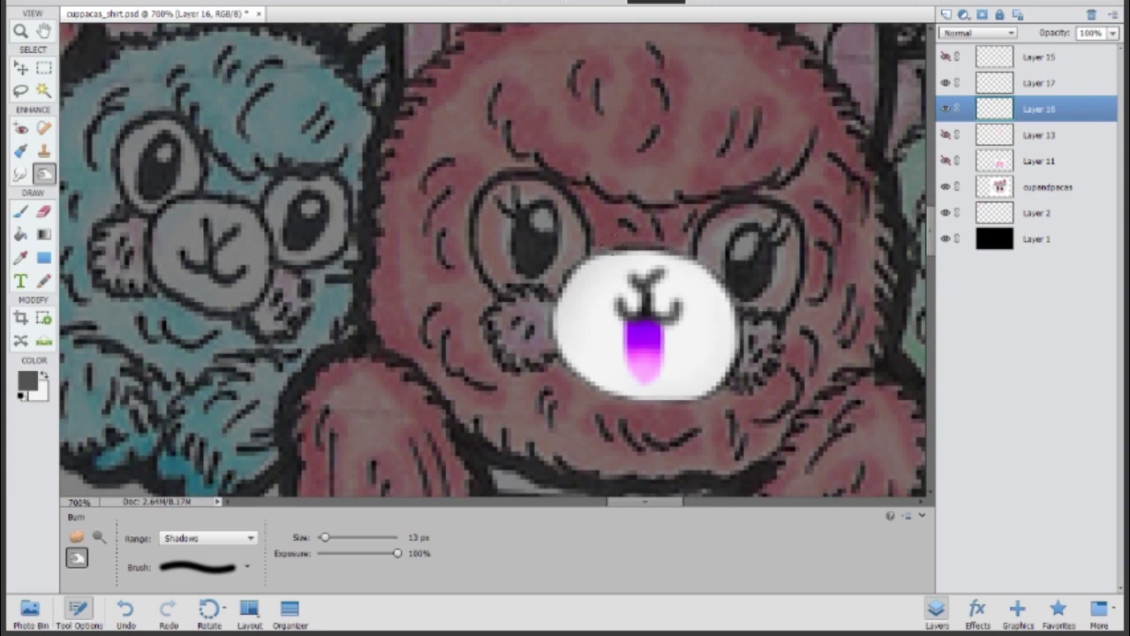
{"action": "mouse_move", "coordinate": [578, 269]}
{"action": "left_mouse_down"}
{"action": "mouse_move", "coordinate": [706, 375]}
{"action": "mouse_move", "coordinate": [636, 393]}
{"action": "mouse_move", "coordinate": [574, 362]}
{"action": "mouse_move", "coordinate": [618, 257]}
{"action": "left_mouse_up"}
{"action": "mouse_move", "coordinate": [706, 278]}
{"action": "left_mouse_down"}
{"action": "mouse_move", "coordinate": [698, 393]}
{"action": "mouse_move", "coordinate": [615, 322]}
{"action": "mouse_move", "coordinate": [642, 320]}
{"action": "mouse_move", "coordinate": [561, 371]}
{"action": "mouse_move", "coordinate": [706, 265]}
{"action": "mouse_move", "coordinate": [719, 326]}
{"action": "left_mouse_up"}
{"action": "key", "text": "ctrl+minus"}
{"action": "key", "text": "ctrl+minus"}
{"action": "key", "text": "ctrl+minus"}
{"action": "left_click_drag", "start_coordinate": [567, 299], "coordinate": [583, 304]}
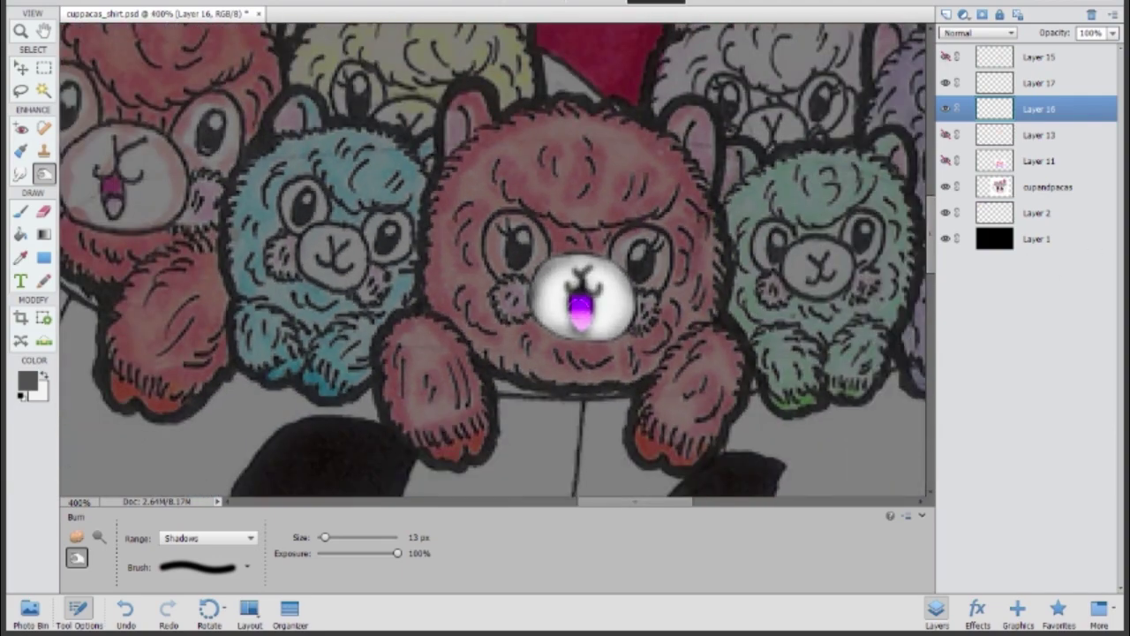
{"action": "key", "text": "ctrl+minus"}
{"action": "key", "text": "ctrl+z"}
Merge the shaded muzzle into Layer 17, set white as colour, and add a new layer
{"action": "left_click", "coordinate": [1033, 81], "text": "ctrl"}
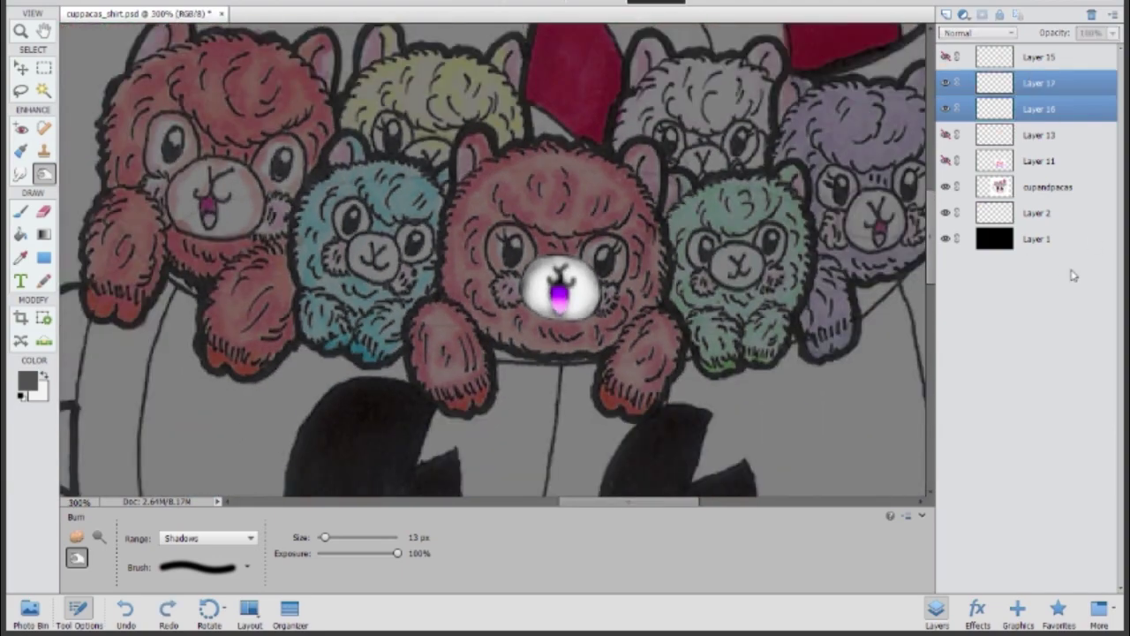
{"action": "key", "text": "ctrl+e"}
{"action": "left_click", "coordinate": [44, 378]}
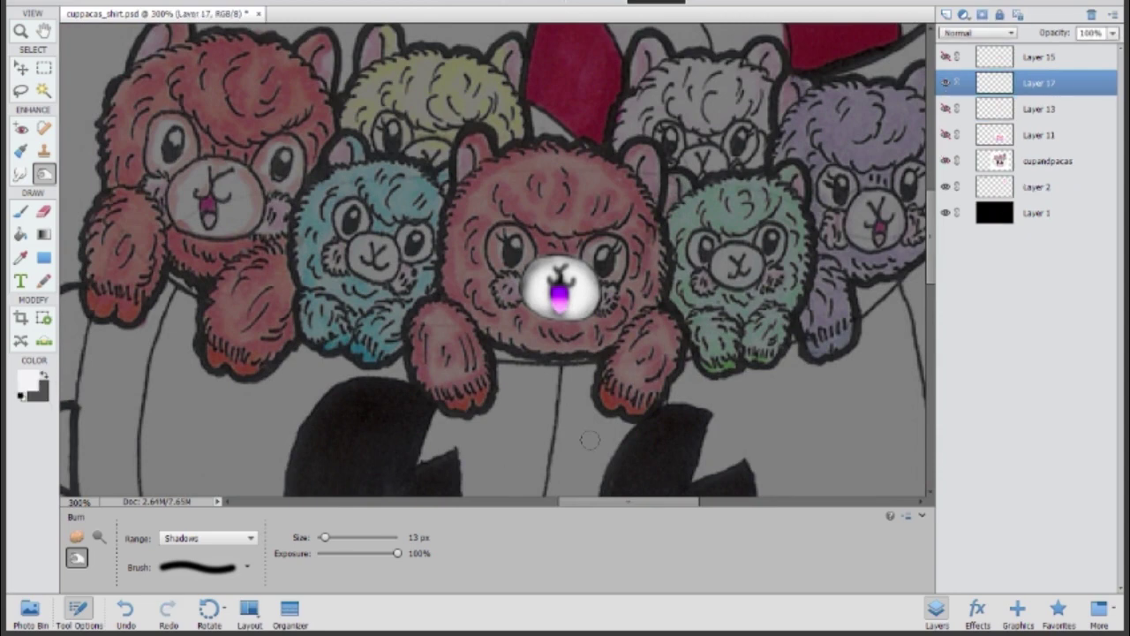
{"action": "key", "text": "ctrl+minus"}
{"action": "left_click", "coordinate": [945, 15]}
Brush white patches over both of the pink alpaca's eyes, then hide that layer
{"action": "left_click_drag", "start_coordinate": [561, 505], "coordinate": [577, 505]}
{"action": "key", "text": "b"}
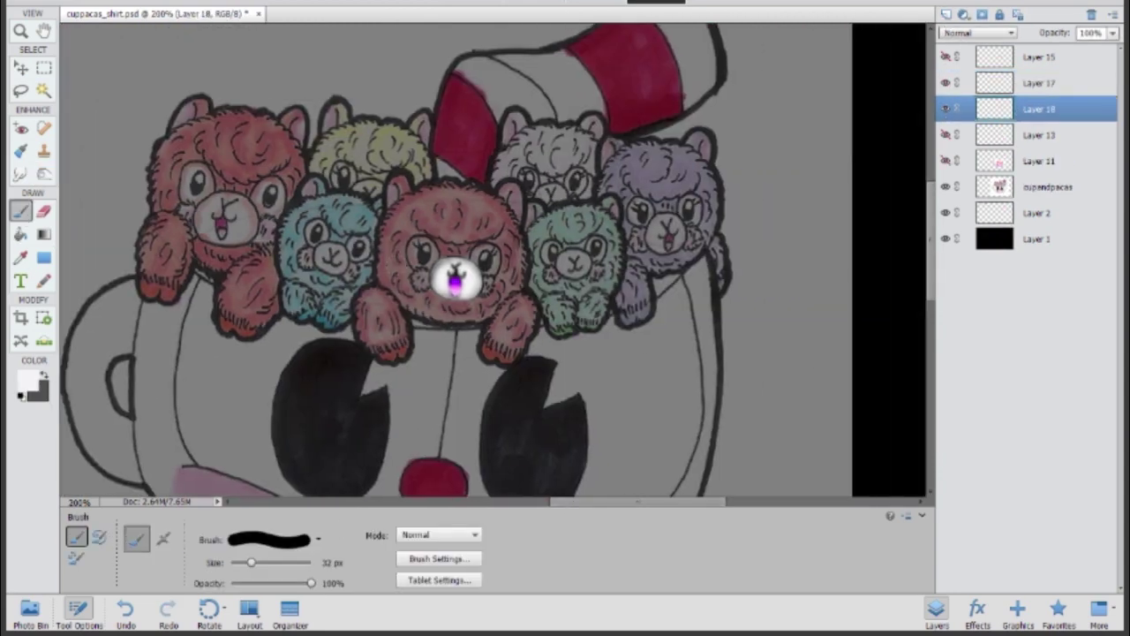
{"action": "key", "text": "ctrl+plus"}
{"action": "key", "text": "ctrl+plus"}
{"action": "key", "text": "ctrl+plus"}
{"action": "key", "text": "ctrl+plus"}
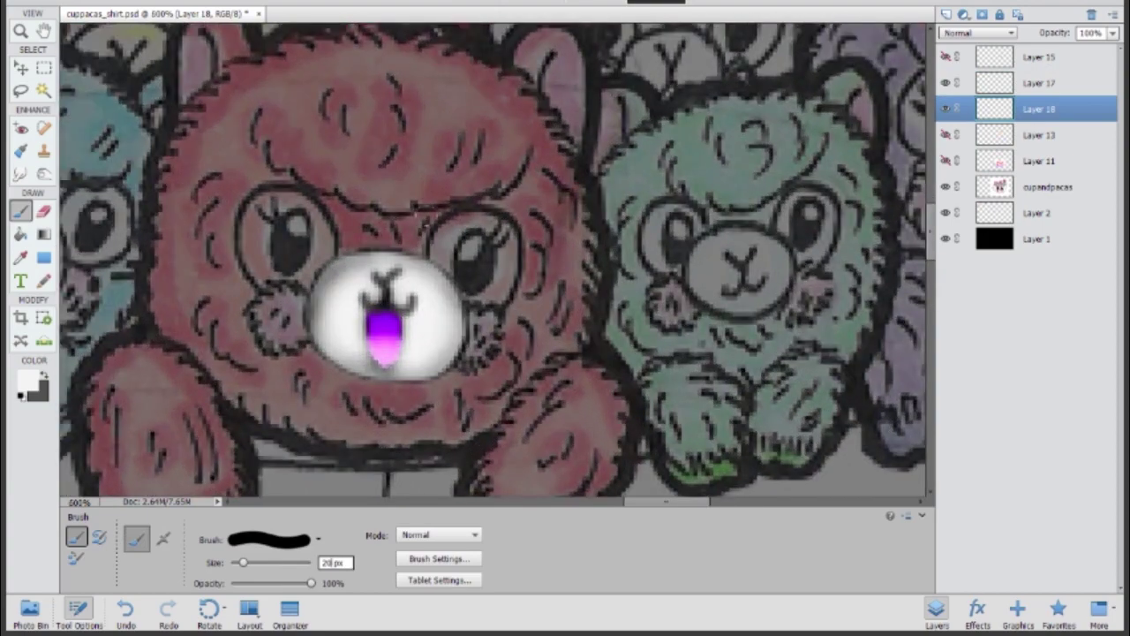
{"action": "mouse_move", "coordinate": [463, 252]}
{"action": "left_mouse_down"}
{"action": "mouse_move", "coordinate": [486, 251]}
{"action": "mouse_move", "coordinate": [488, 282]}
{"action": "left_mouse_up"}
{"action": "mouse_move", "coordinate": [291, 256]}
{"action": "left_mouse_down"}
{"action": "mouse_move", "coordinate": [318, 238]}
{"action": "mouse_move", "coordinate": [251, 211]}
{"action": "mouse_move", "coordinate": [267, 221]}
{"action": "mouse_move", "coordinate": [266, 206]}
{"action": "left_mouse_up"}
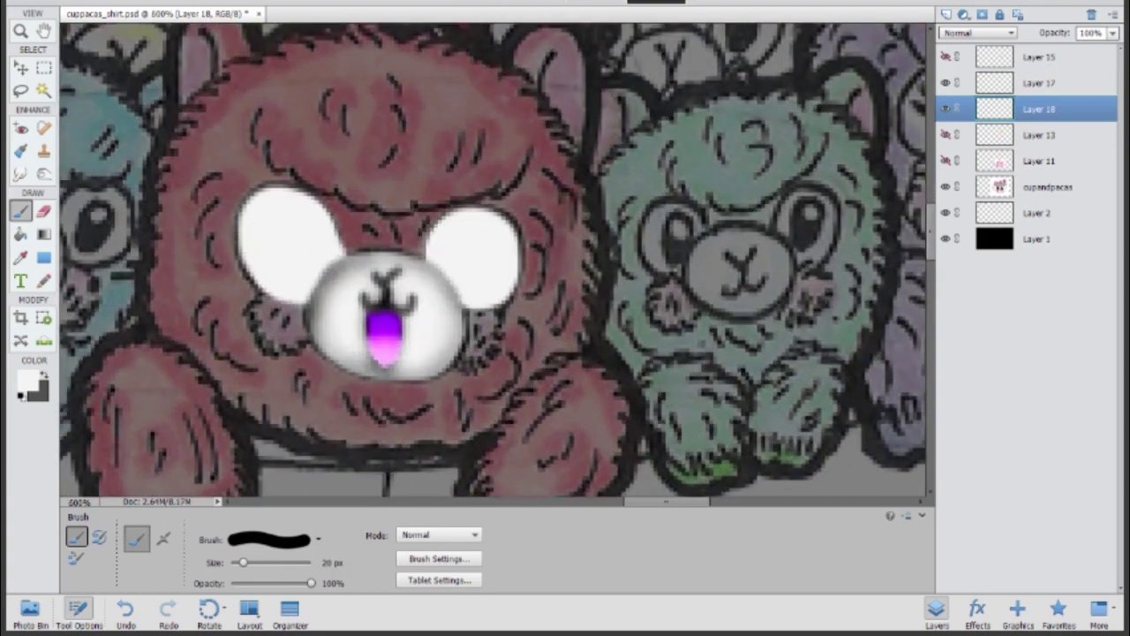
{"action": "left_click", "coordinate": [945, 108]}
On a new layer, paint both pupils dark grey with a 9 px brush
{"action": "left_click", "coordinate": [945, 15]}
{"action": "key", "text": "x"}
{"action": "double_click", "coordinate": [332, 563]}
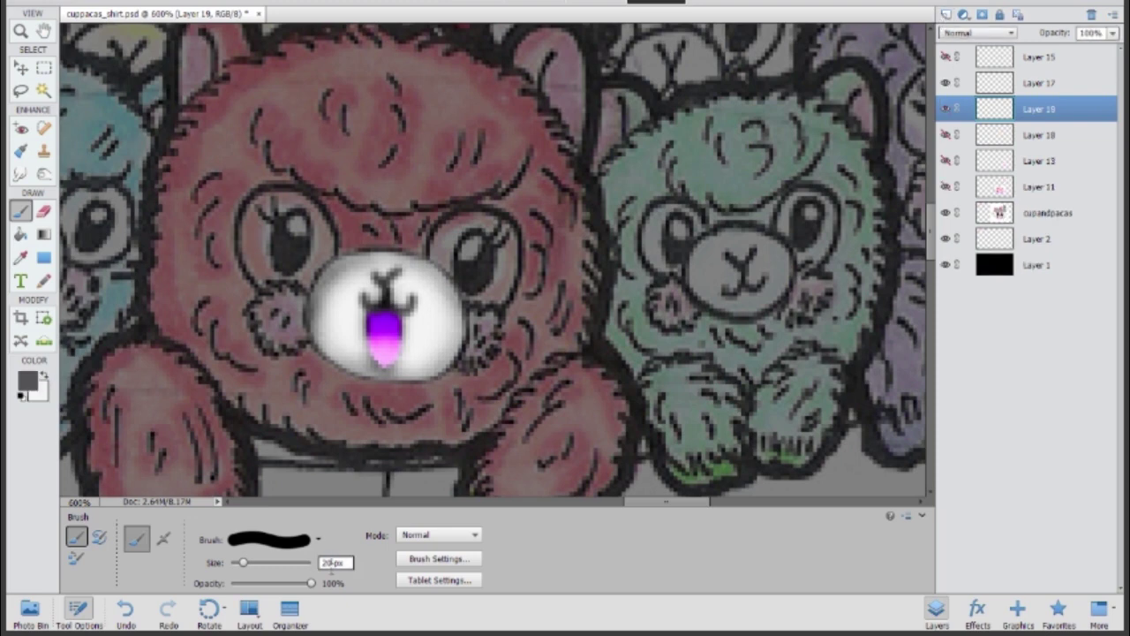
{"action": "type", "text": "5"}
{"action": "key", "text": "Return"}
{"action": "mouse_move", "coordinate": [291, 211]}
{"action": "left_mouse_down"}
{"action": "mouse_move", "coordinate": [291, 256]}
{"action": "mouse_move", "coordinate": [275, 256]}
{"action": "left_mouse_up"}
{"action": "left_click_drag", "start_coordinate": [474, 231], "coordinate": [472, 263]}
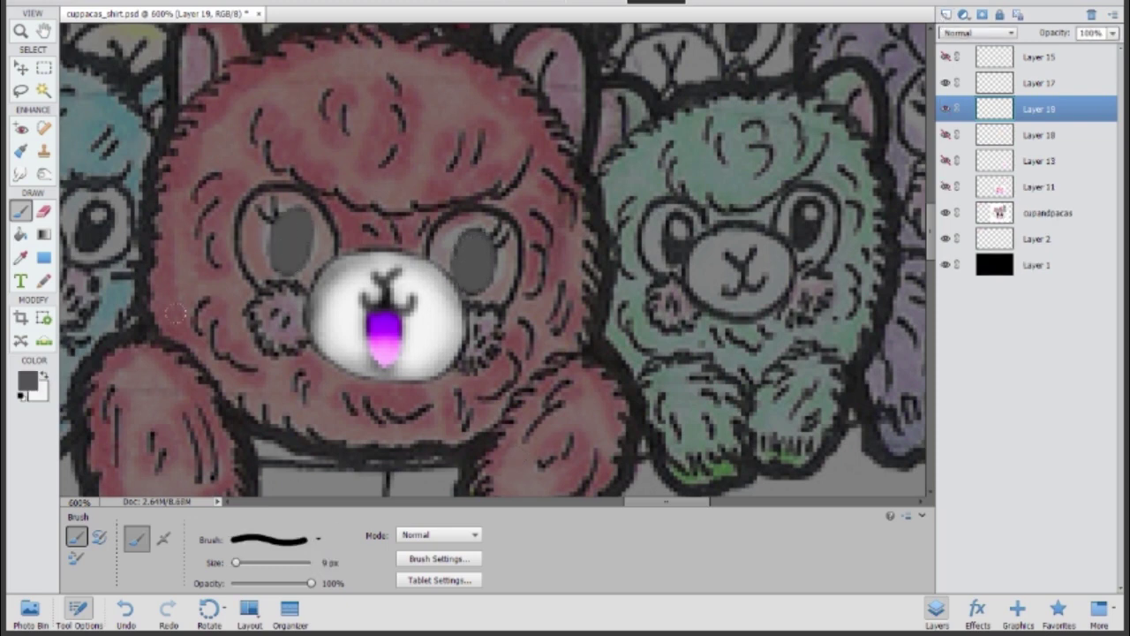
{"action": "key", "text": "bracketleft"}
{"action": "key", "text": "bracketleft"}
{"action": "key", "text": "bracketleft"}
{"action": "key", "text": "bracketleft"}
{"action": "key", "text": "bracketleft"}
{"action": "key", "text": "bracketleft"}
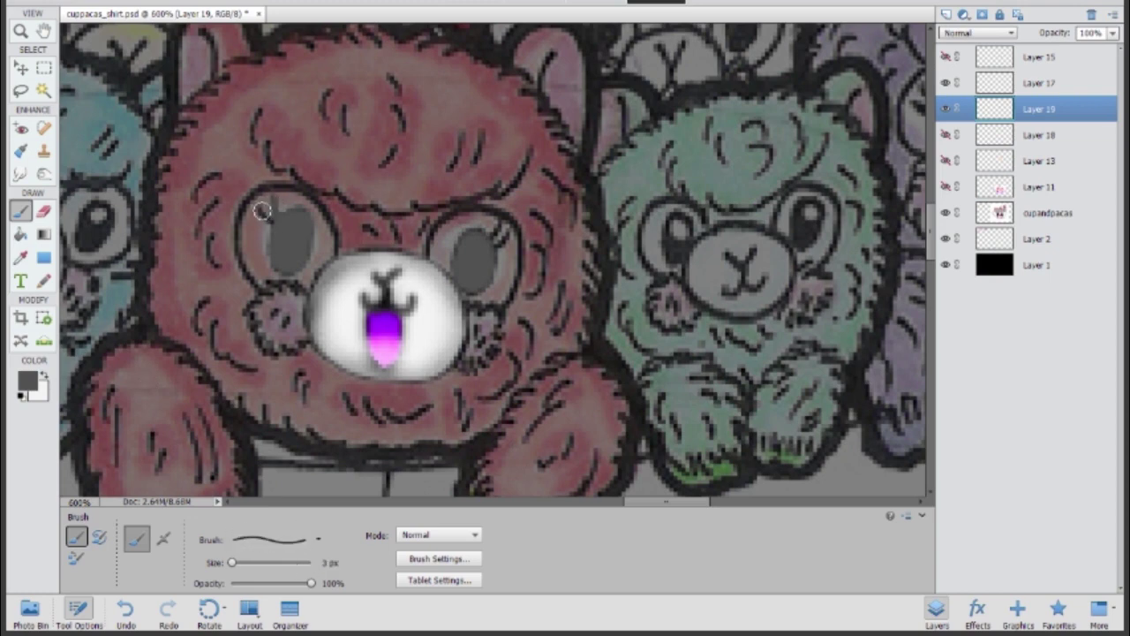
Burn the centres of both grey pupils darker
{"action": "key", "text": "o"}
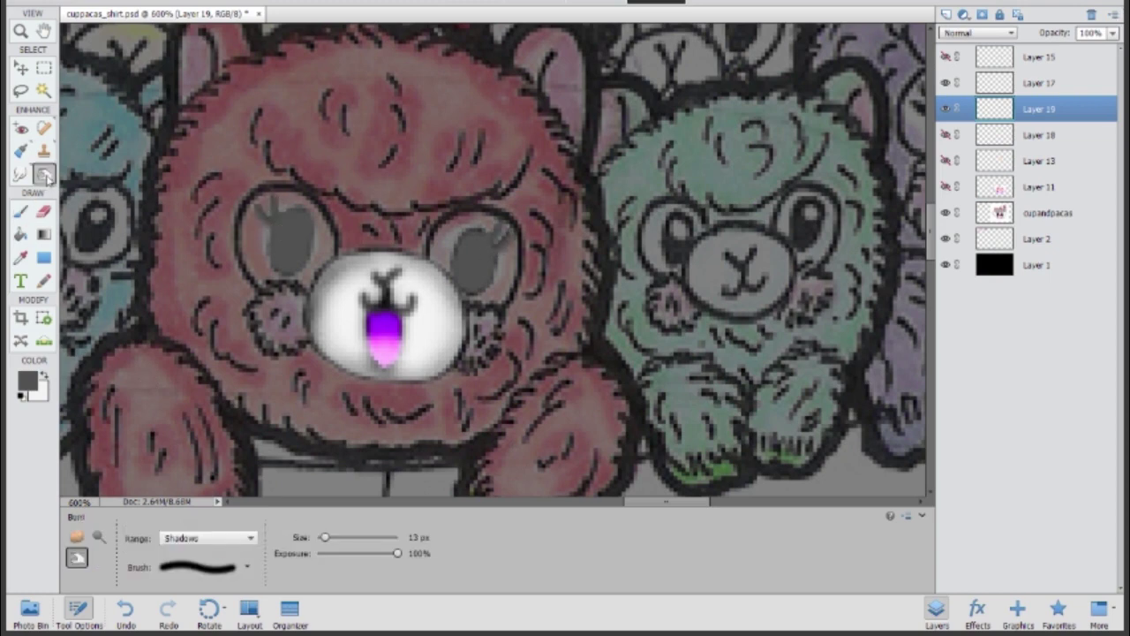
{"action": "left_click_drag", "start_coordinate": [256, 181], "coordinate": [264, 221]}
{"action": "left_click_drag", "start_coordinate": [499, 212], "coordinate": [495, 256]}
{"action": "mouse_move", "coordinate": [265, 212]}
{"action": "left_mouse_down"}
{"action": "mouse_move", "coordinate": [459, 280]}
{"action": "mouse_move", "coordinate": [341, 323]}
{"action": "mouse_move", "coordinate": [246, 265]}
{"action": "mouse_move", "coordinate": [305, 272]}
{"action": "left_mouse_up"}
{"action": "left_click_drag", "start_coordinate": [298, 219], "coordinate": [305, 265]}
{"action": "left_click_drag", "start_coordinate": [459, 237], "coordinate": [469, 288]}
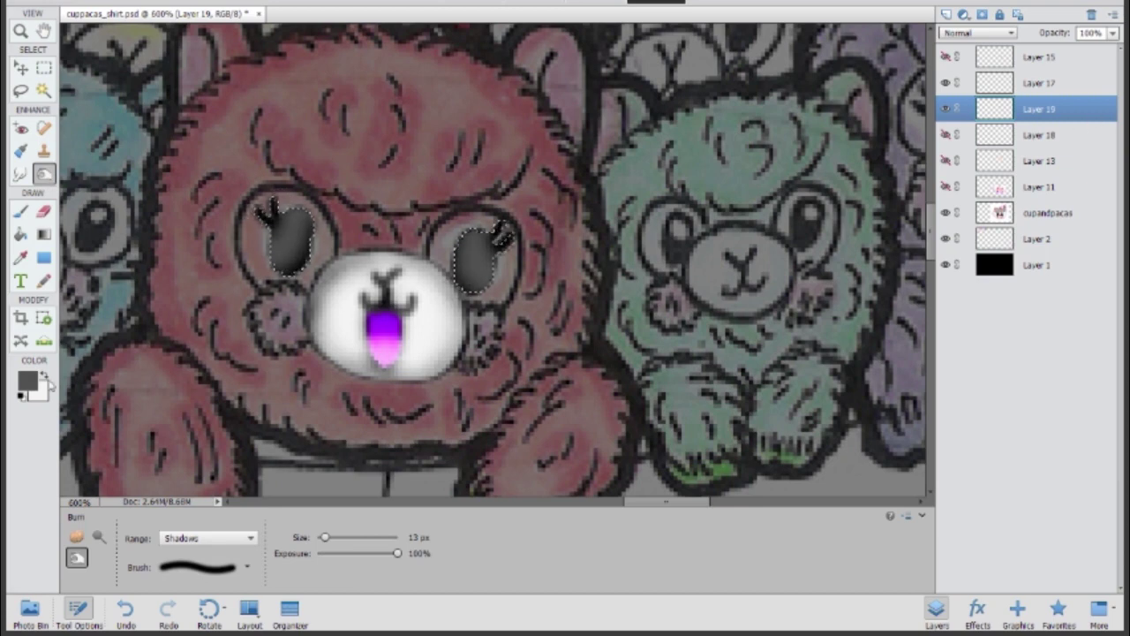
Add white highlights into both pupils on a new Layer 20
{"action": "left_click", "coordinate": [988, 119], "text": "ctrl"}
{"action": "key", "text": "ctrl+shift+alt+n"}
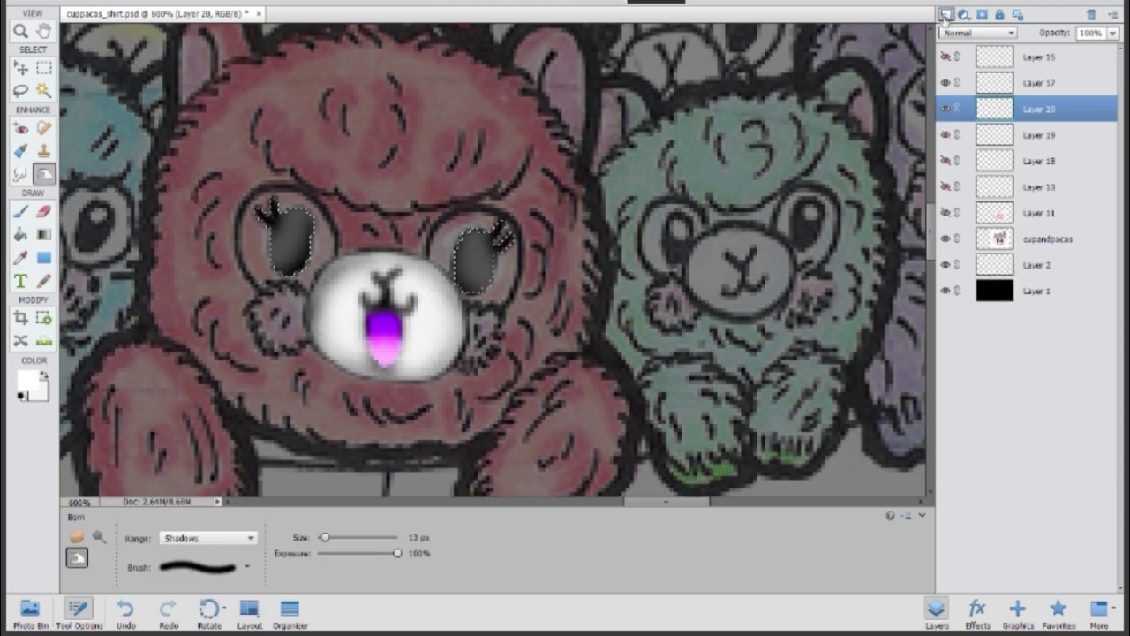
{"action": "left_click", "coordinate": [947, 134]}
{"action": "key", "text": "b"}
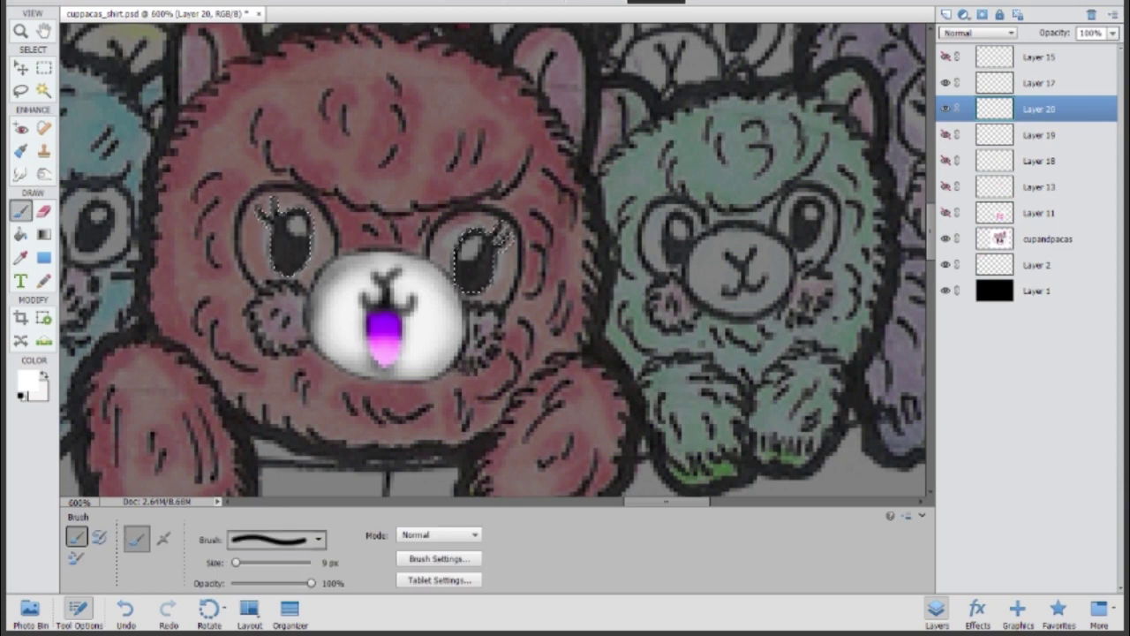
{"action": "left_click", "coordinate": [472, 246]}
{"action": "left_click_drag", "start_coordinate": [294, 219], "coordinate": [295, 235]}
{"action": "key", "text": "ctrl+d"}
Show the white eye patches again and burn their edges and tops grey
{"action": "key", "text": "m"}
{"action": "left_click", "coordinate": [1047, 135], "text": "shift"}
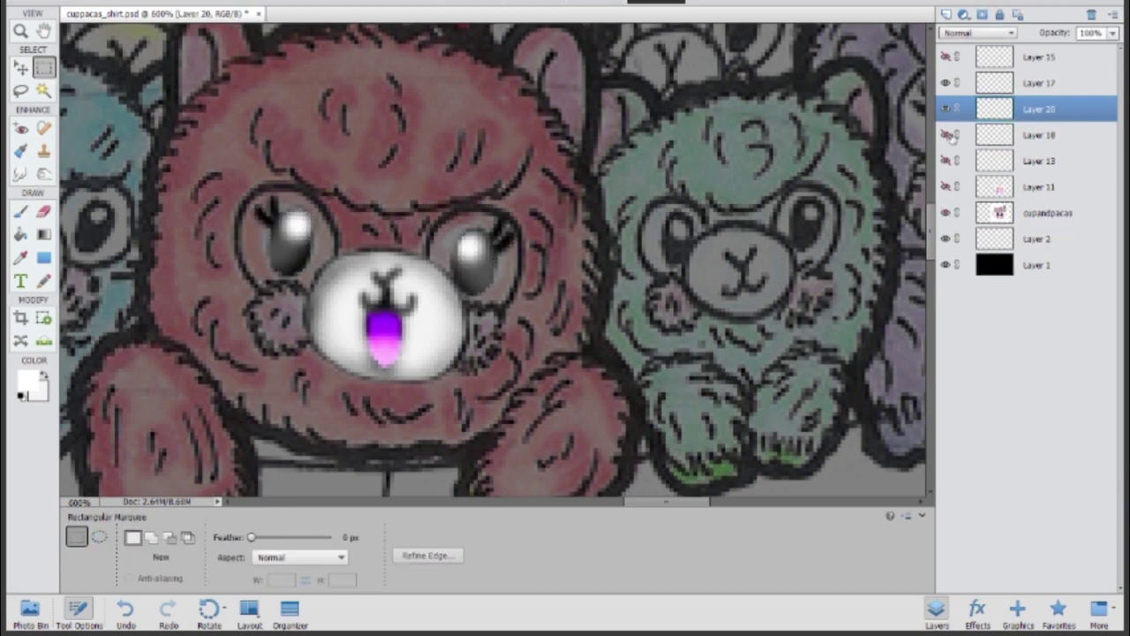
{"action": "left_click", "coordinate": [945, 135]}
{"action": "left_click", "coordinate": [45, 173]}
{"action": "left_click", "coordinate": [1014, 134]}
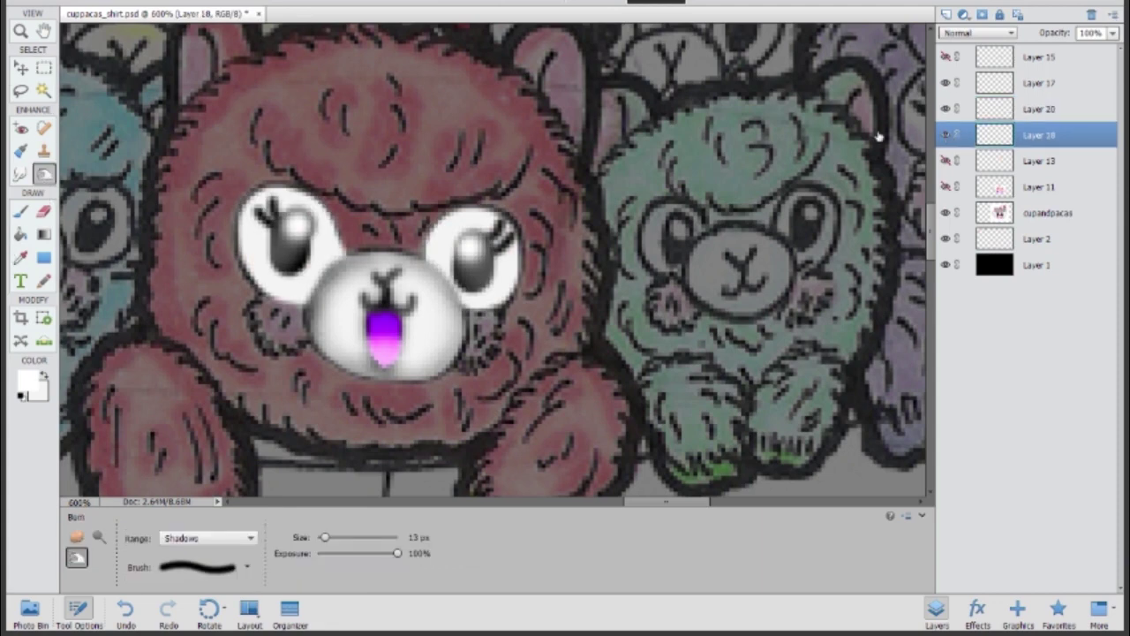
{"action": "left_click_drag", "start_coordinate": [324, 253], "coordinate": [332, 228]}
{"action": "left_click_drag", "start_coordinate": [445, 282], "coordinate": [452, 306]}
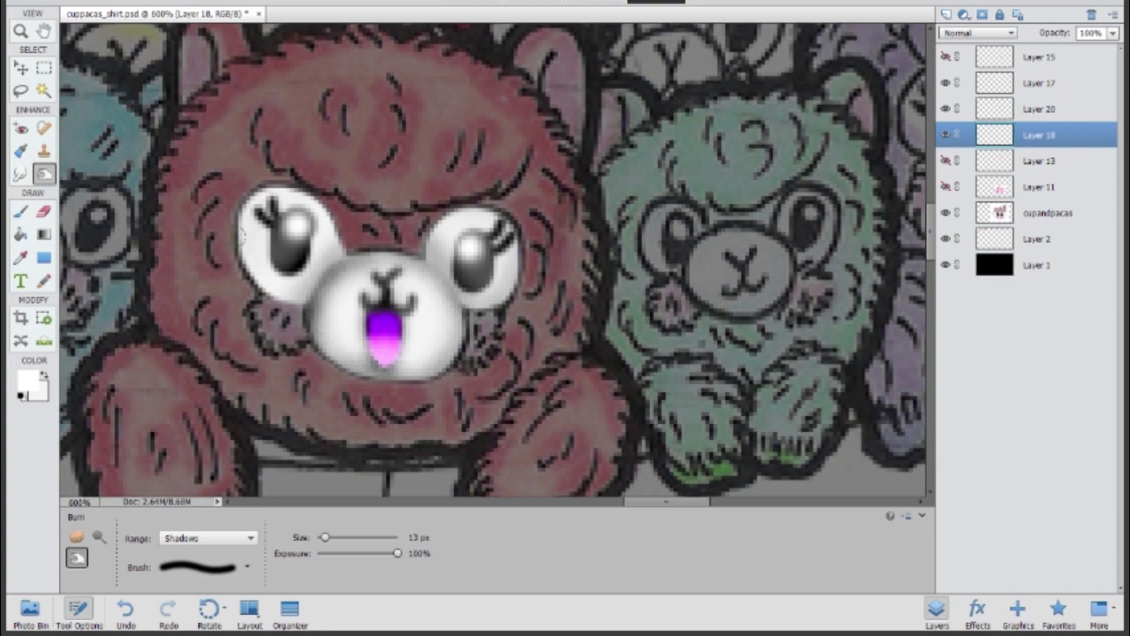
{"action": "left_click_drag", "start_coordinate": [253, 272], "coordinate": [270, 196]}
{"action": "left_click_drag", "start_coordinate": [256, 265], "coordinate": [287, 167]}
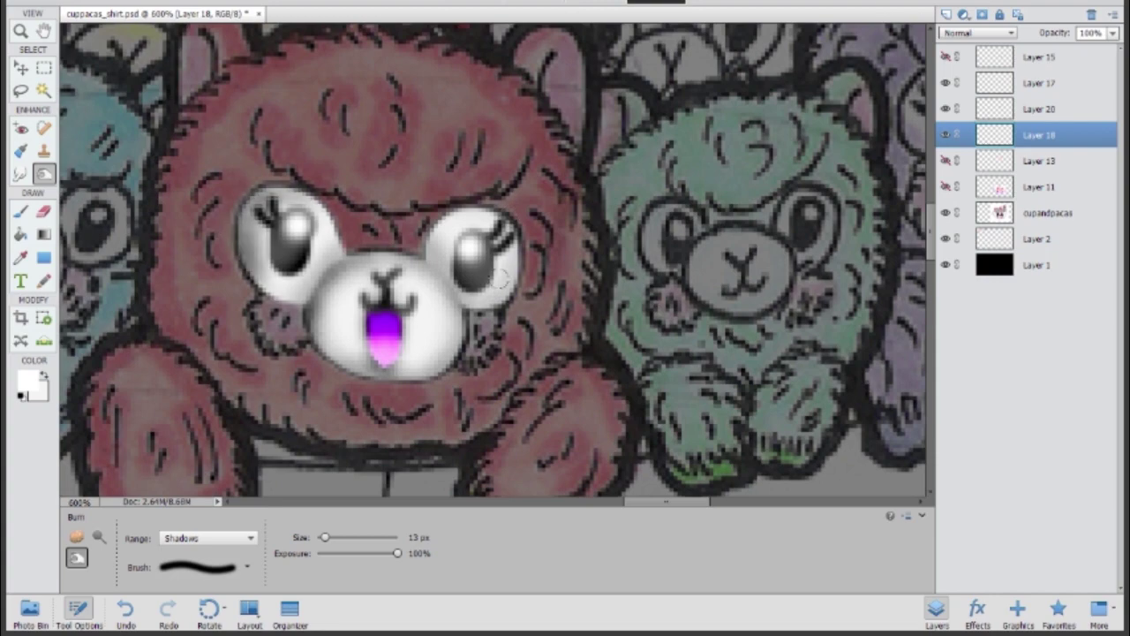
{"action": "key", "text": "ctrl+minus"}
{"action": "key", "text": "ctrl+minus"}
Merge the eye layers into Layer 17 and compare by toggling Layers 17 and 13
{"action": "left_click", "coordinate": [1037, 82], "text": "shift"}
{"action": "key", "text": "ctrl+e"}
{"action": "left_click", "coordinate": [945, 83]}
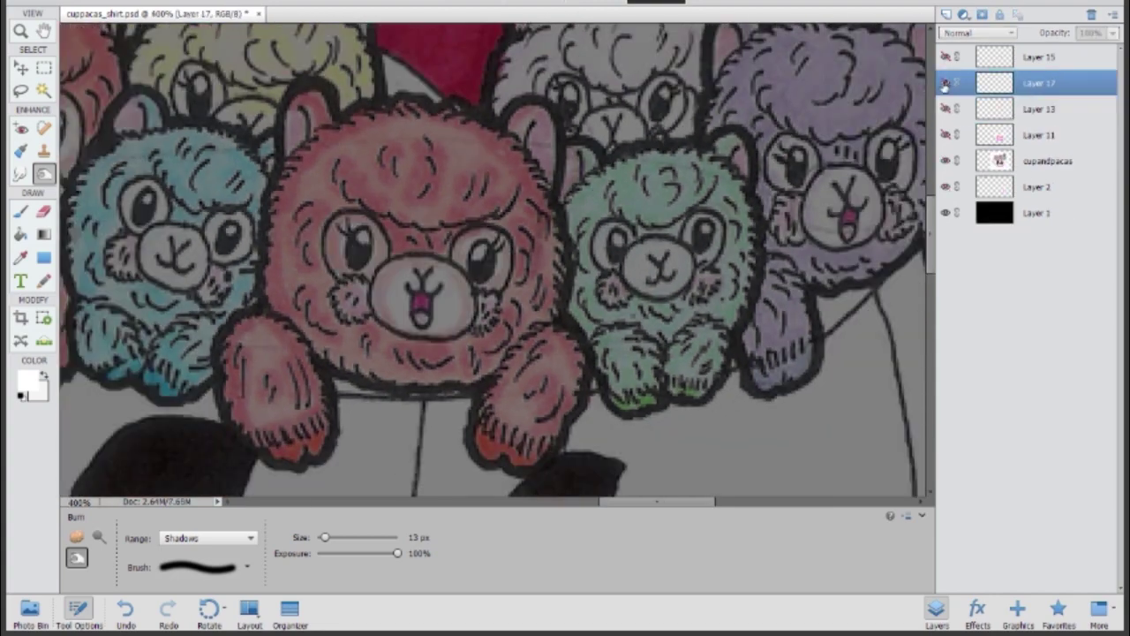
{"action": "left_click", "coordinate": [945, 83]}
{"action": "left_click", "coordinate": [944, 108]}
{"action": "left_click", "coordinate": [944, 109]}
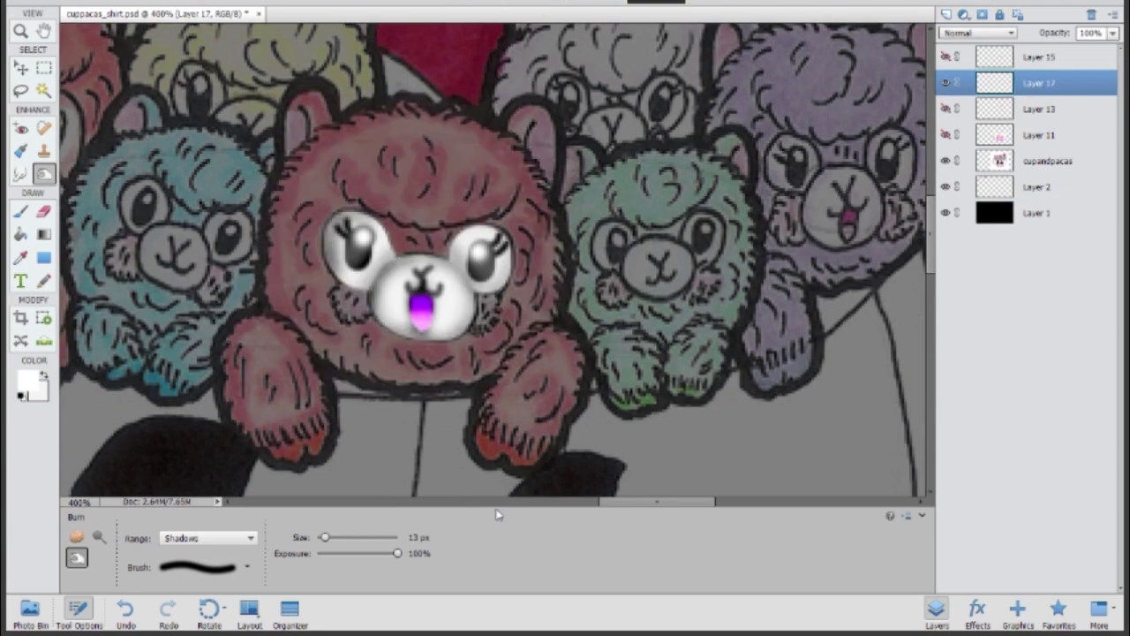
{"action": "key", "text": "ctrl+minus"}
{"action": "key", "text": "ctrl+minus"}
{"action": "key", "text": "ctrl+minus"}
{"action": "key", "text": "ctrl+minus"}
Eyedrop the pink swatch and dab pink blush on both cheeks on a new layer
{"action": "key", "text": "i"}
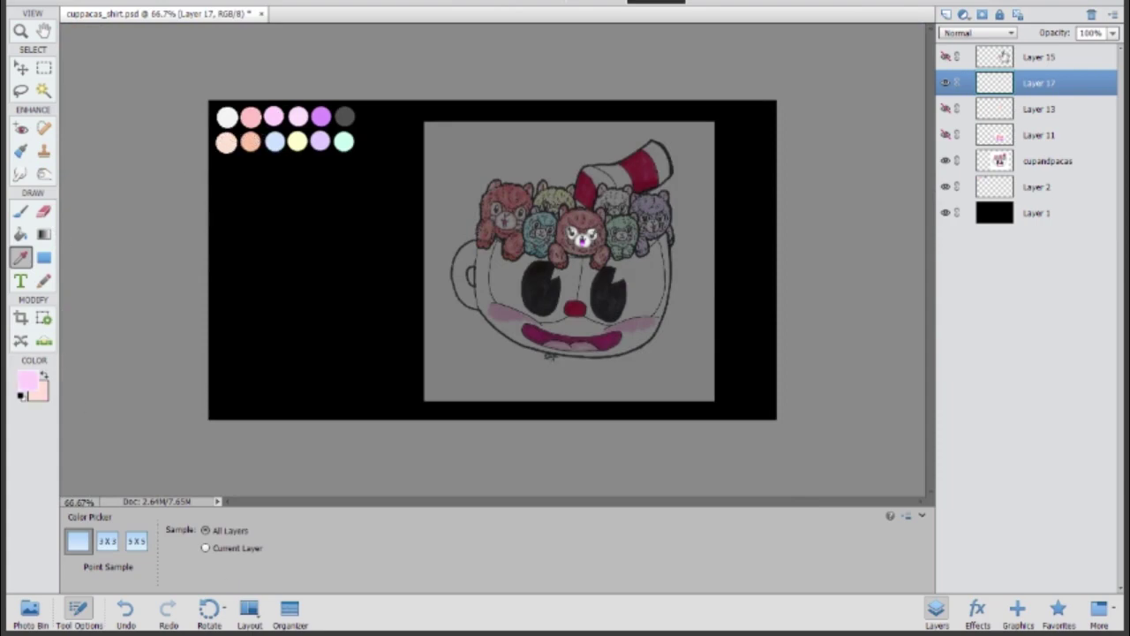
{"action": "key", "text": "ctrl+plus"}
{"action": "key", "text": "ctrl+plus"}
{"action": "key", "text": "ctrl+plus"}
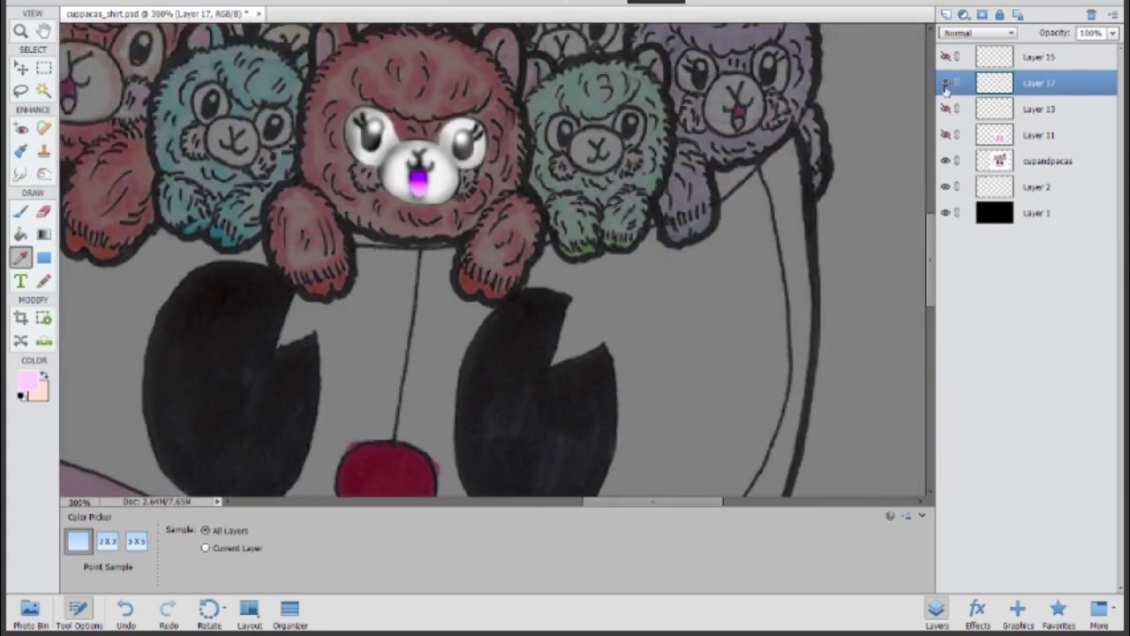
{"action": "key", "text": "ctrl+shift+alt+n"}
{"action": "key", "text": "b"}
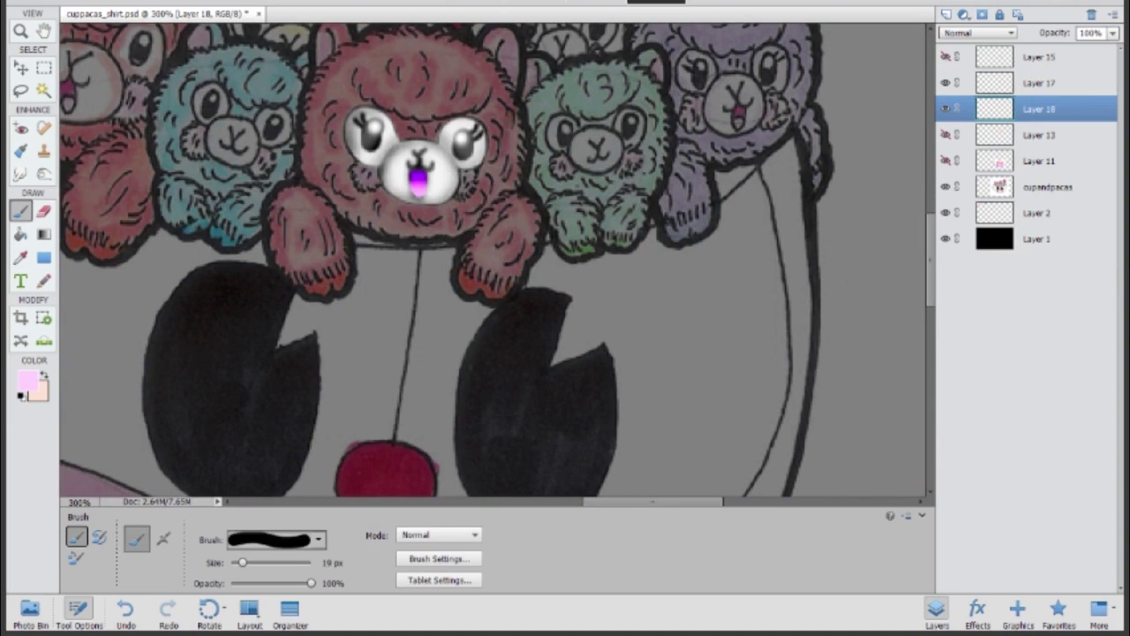
{"action": "left_click", "coordinate": [365, 177]}
{"action": "left_click", "coordinate": [463, 182]}
Merge the cheek layers and burn both pink cheeks to a deeper magenta
{"action": "left_click", "coordinate": [944, 14]}
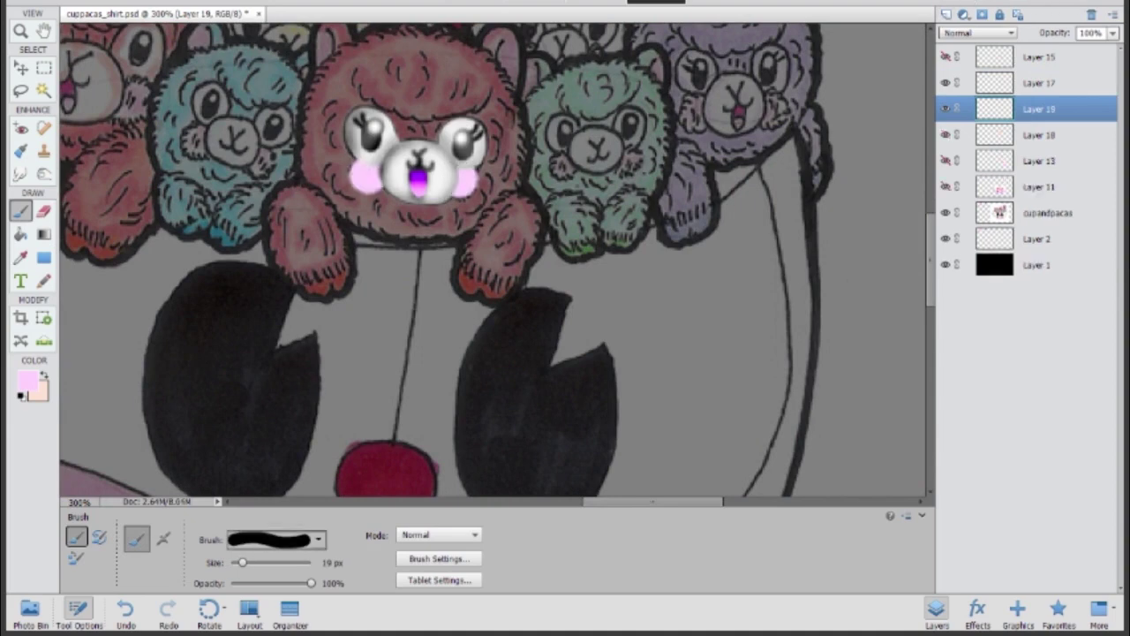
{"action": "key", "text": "ctrl+equal"}
{"action": "key", "text": "ctrl+equal"}
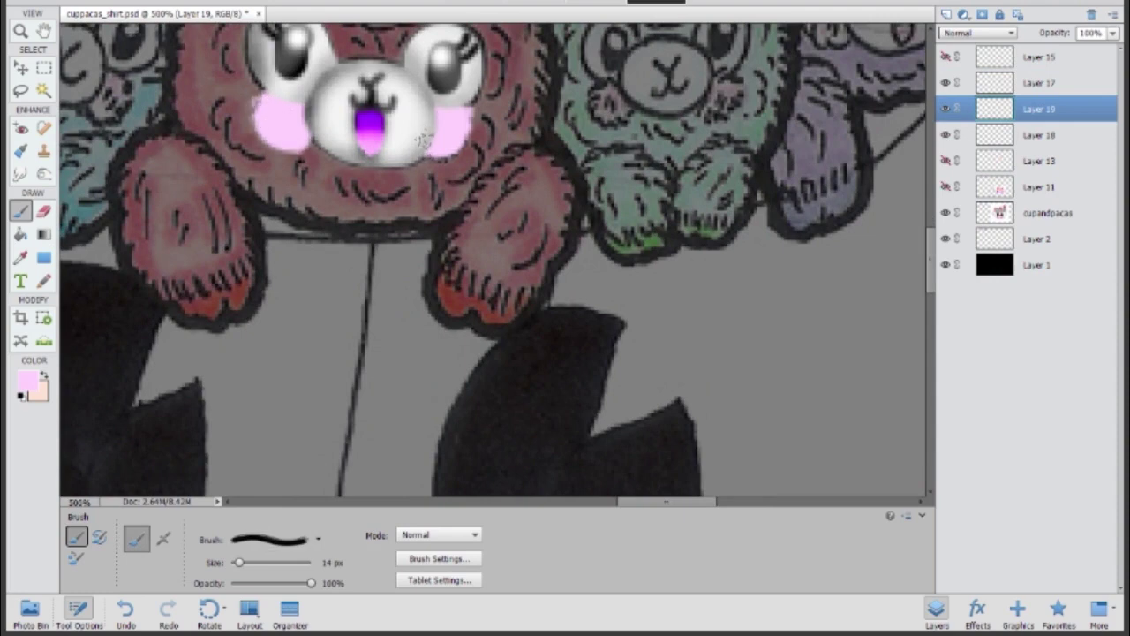
{"action": "left_click", "coordinate": [44, 173]}
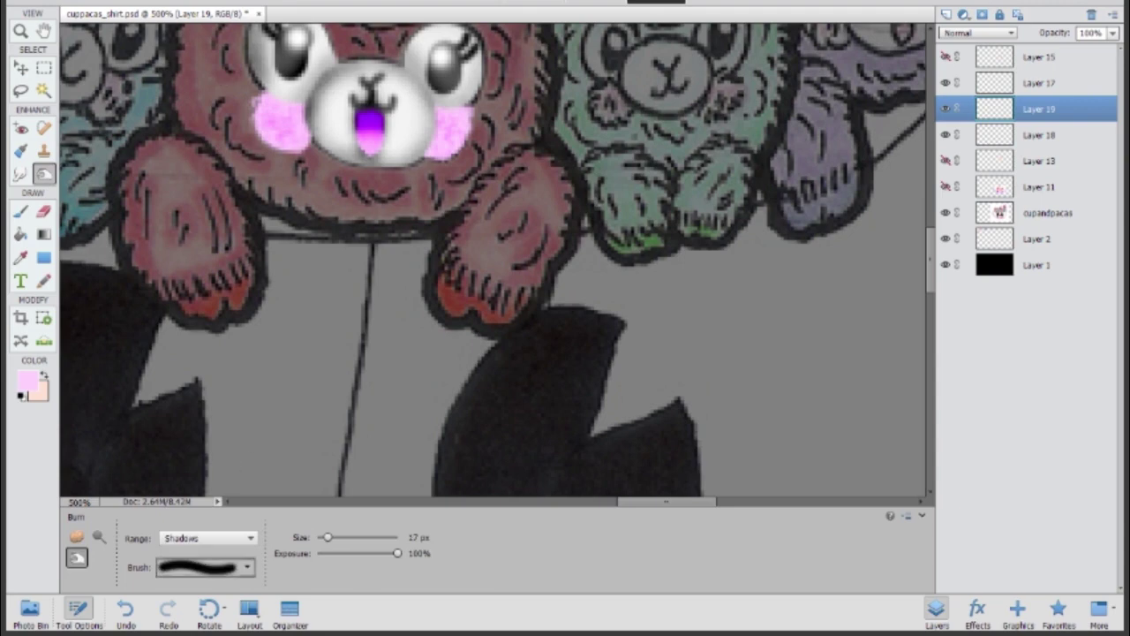
{"action": "left_click", "coordinate": [1038, 134], "text": "ctrl"}
{"action": "key", "text": "ctrl+e"}
{"action": "left_click_drag", "start_coordinate": [264, 97], "coordinate": [300, 132]}
{"action": "left_click_drag", "start_coordinate": [442, 114], "coordinate": [452, 146]}
{"action": "key", "text": "ctrl+minus"}
{"action": "key", "text": "ctrl+minus"}
Merge the cheeks into Layer 17, then show and activate the peach alpaca head layer
{"action": "left_click", "coordinate": [1039, 82], "text": "ctrl"}
{"action": "key", "text": "ctrl+e"}
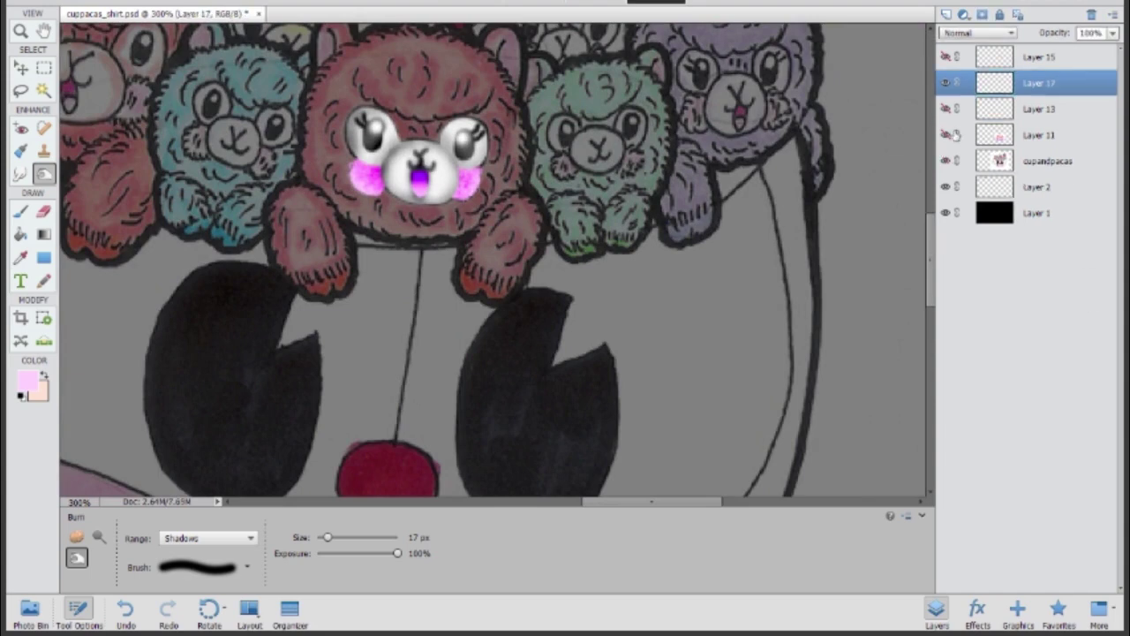
{"action": "left_click", "coordinate": [946, 108]}
{"action": "left_click", "coordinate": [1038, 109]}
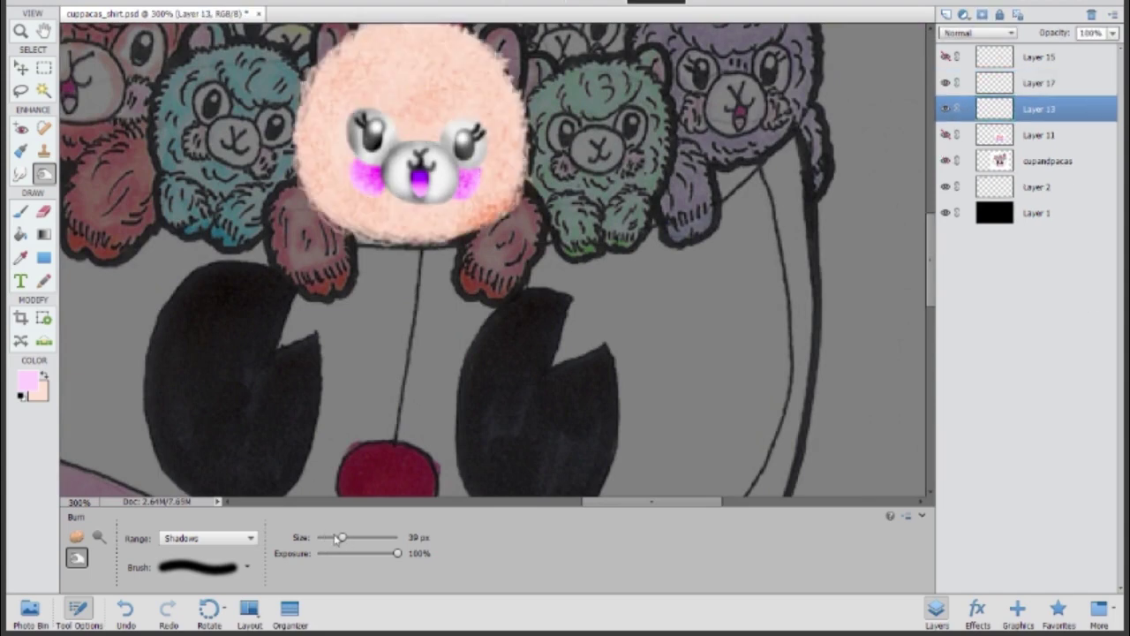
{"action": "left_click_drag", "start_coordinate": [338, 537], "coordinate": [331, 537]}
{"action": "key", "text": "ctrl+plus"}
{"action": "key", "text": "ctrl+plus"}
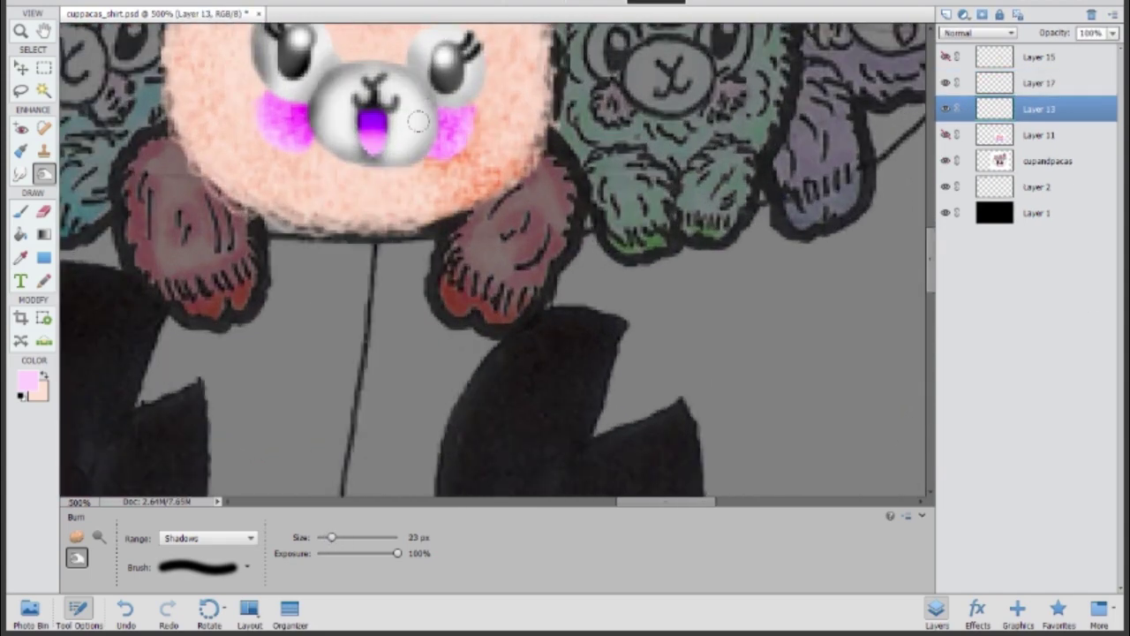
Burn the peach fur darker around the eyes, cheeks and paws with a 23 px brush
{"action": "left_click_drag", "start_coordinate": [267, 91], "coordinate": [254, 71]}
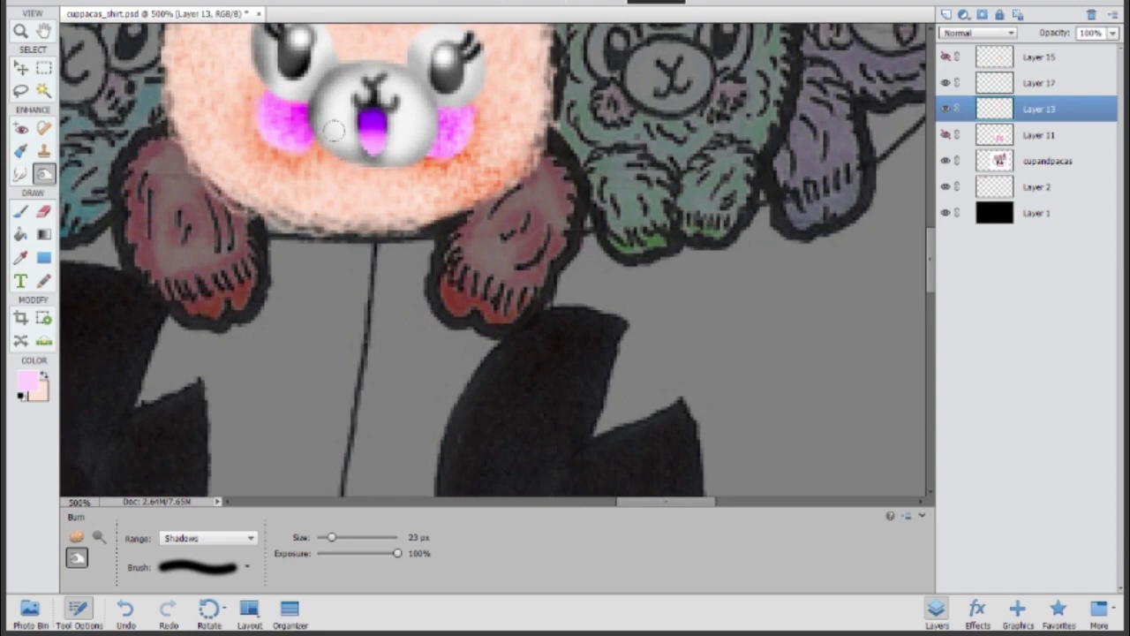
{"action": "scroll", "coordinate": [382, 135], "scroll_direction": "up", "scroll_amount": 3}
{"action": "left_click_drag", "start_coordinate": [468, 129], "coordinate": [444, 161]}
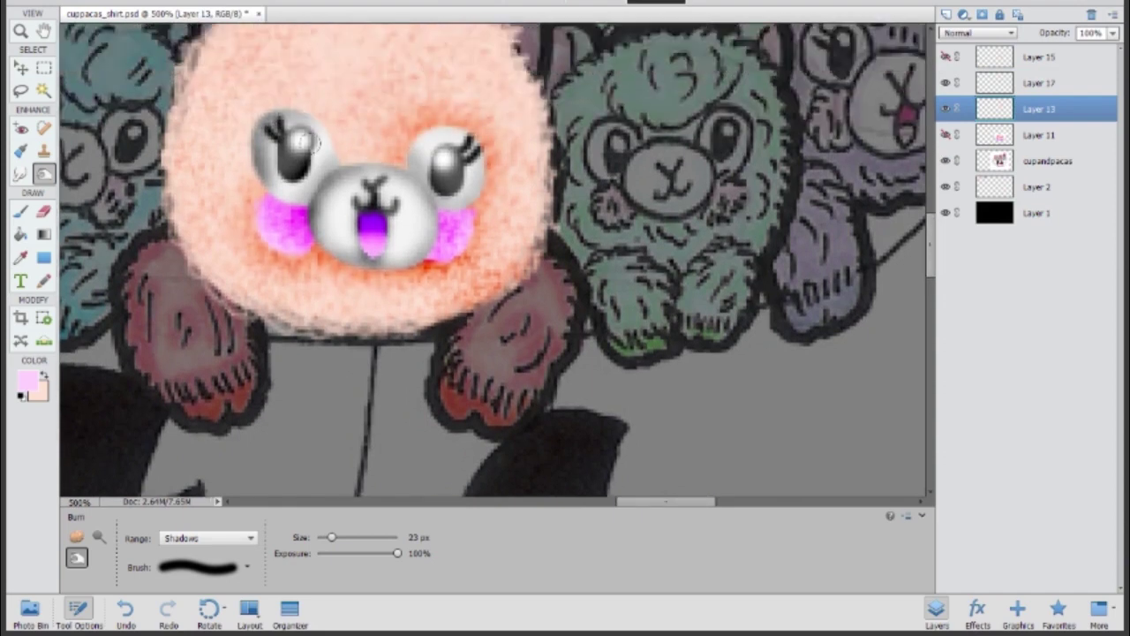
{"action": "mouse_move", "coordinate": [301, 116]}
{"action": "left_mouse_down"}
{"action": "mouse_move", "coordinate": [269, 88]}
{"action": "mouse_move", "coordinate": [371, 154]}
{"action": "left_mouse_up"}
{"action": "scroll", "coordinate": [370, 154], "scroll_direction": "up", "scroll_amount": 3}
{"action": "left_click_drag", "start_coordinate": [265, 106], "coordinate": [221, 177]}
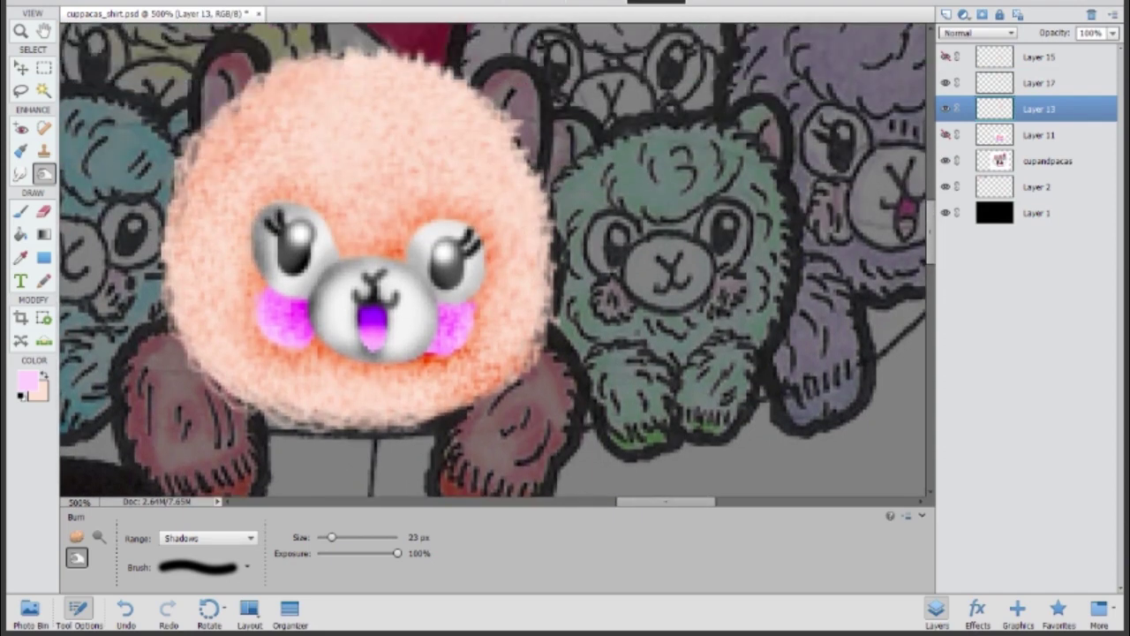
{"action": "mouse_move", "coordinate": [221, 380]}
{"action": "left_mouse_down"}
{"action": "mouse_move", "coordinate": [530, 159]}
{"action": "mouse_move", "coordinate": [283, 80]}
{"action": "mouse_move", "coordinate": [265, 397]}
{"action": "left_mouse_up"}
{"action": "key", "text": "ctrl+minus"}
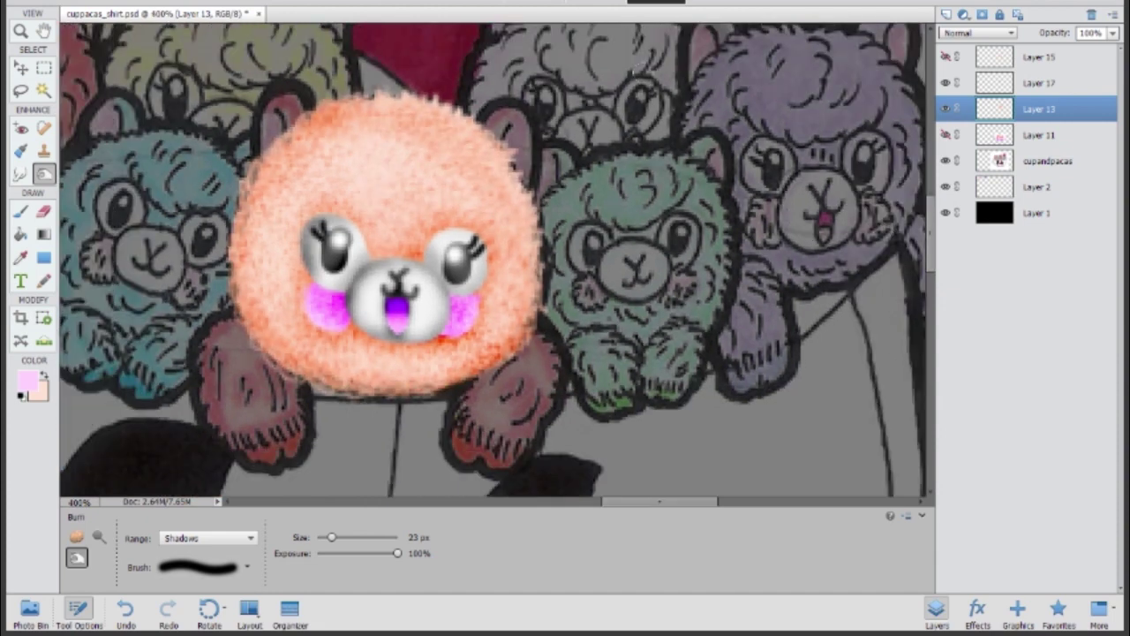
{"action": "left_click", "coordinate": [946, 57]}
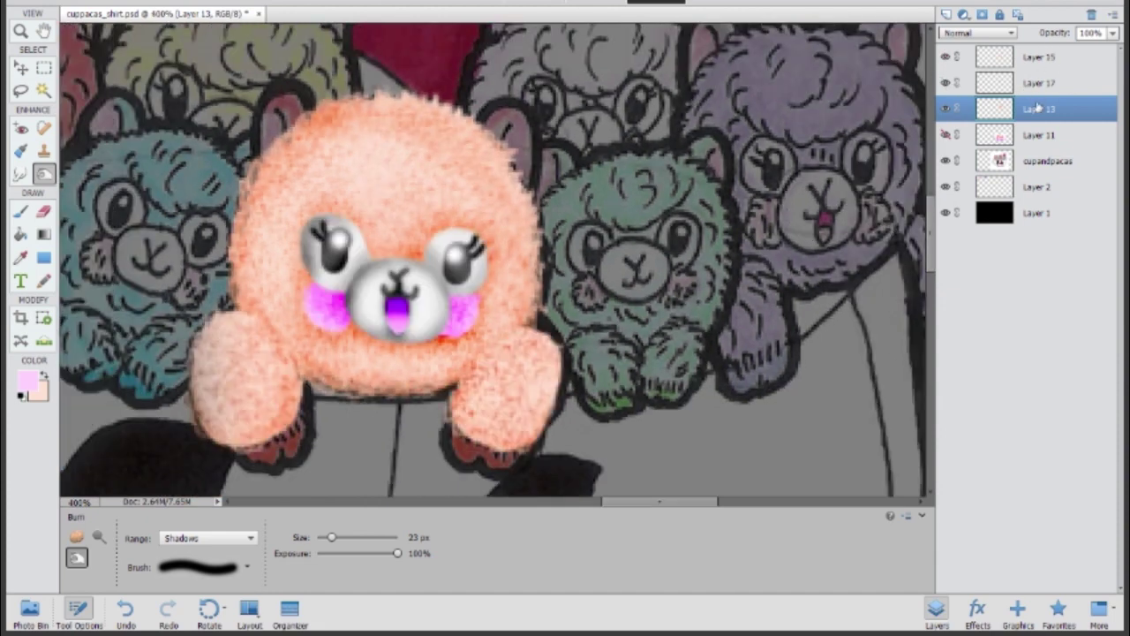
{"action": "mouse_move", "coordinate": [458, 311]}
{"action": "left_mouse_down"}
{"action": "mouse_move", "coordinate": [495, 371]}
{"action": "mouse_move", "coordinate": [265, 344]}
{"action": "left_mouse_up"}
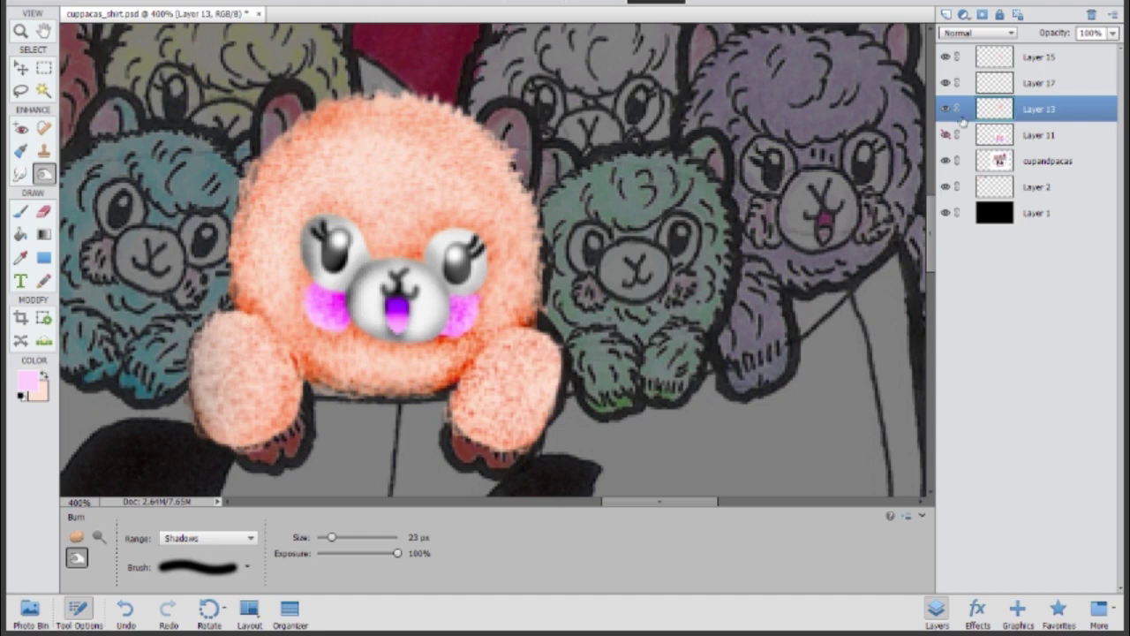
Merge the alpaca's head and paw layers and fix the paw tips
{"action": "left_click", "coordinate": [1039, 58], "text": "shift"}
{"action": "key", "text": "ctrl+e"}
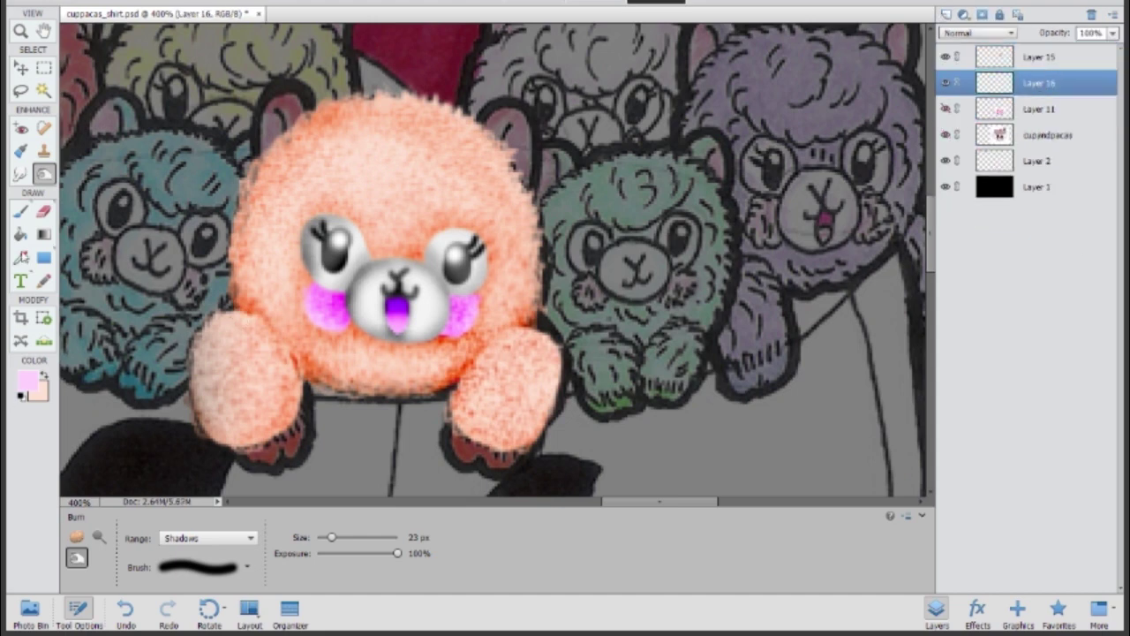
{"action": "key", "text": "b"}
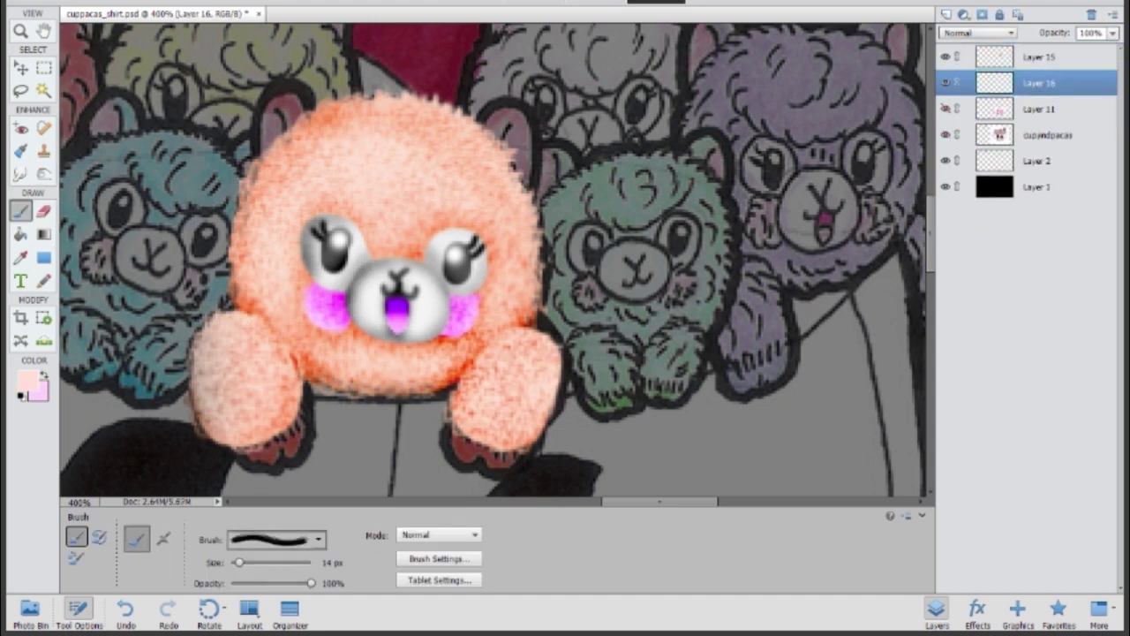
{"action": "key", "text": "bracketleft"}
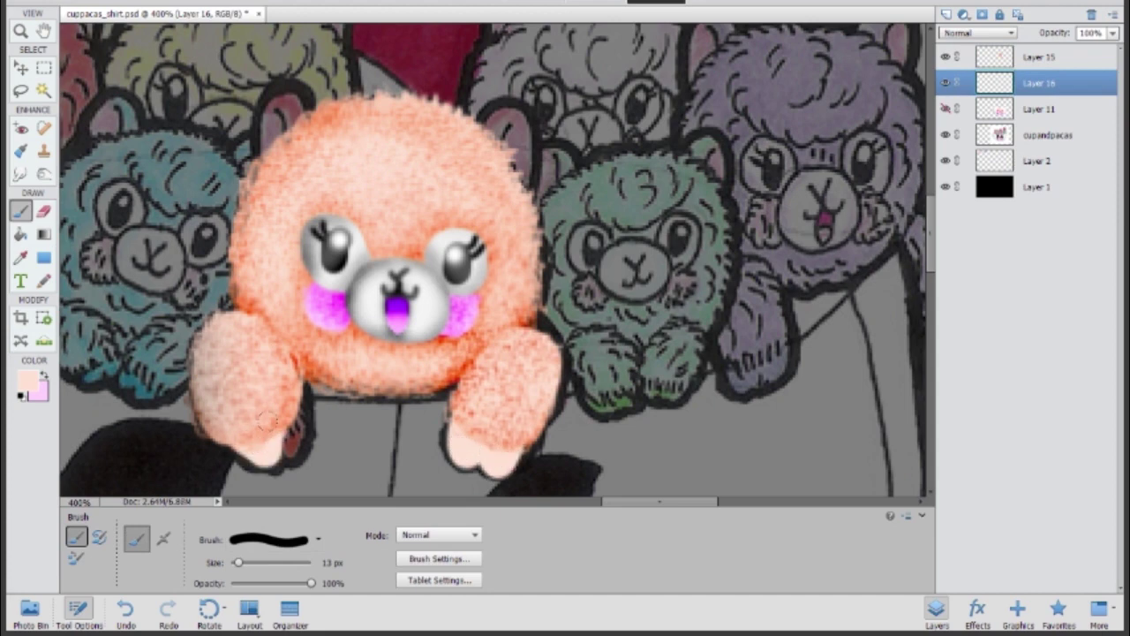
{"action": "mouse_move", "coordinate": [273, 419]}
{"action": "left_mouse_down"}
{"action": "mouse_move", "coordinate": [274, 383]}
{"action": "mouse_move", "coordinate": [267, 408]}
{"action": "mouse_move", "coordinate": [279, 394]}
{"action": "mouse_move", "coordinate": [234, 419]}
{"action": "mouse_move", "coordinate": [273, 385]}
{"action": "left_mouse_up"}
{"action": "key", "text": "o"}
{"action": "left_click_drag", "start_coordinate": [501, 424], "coordinate": [510, 439]}
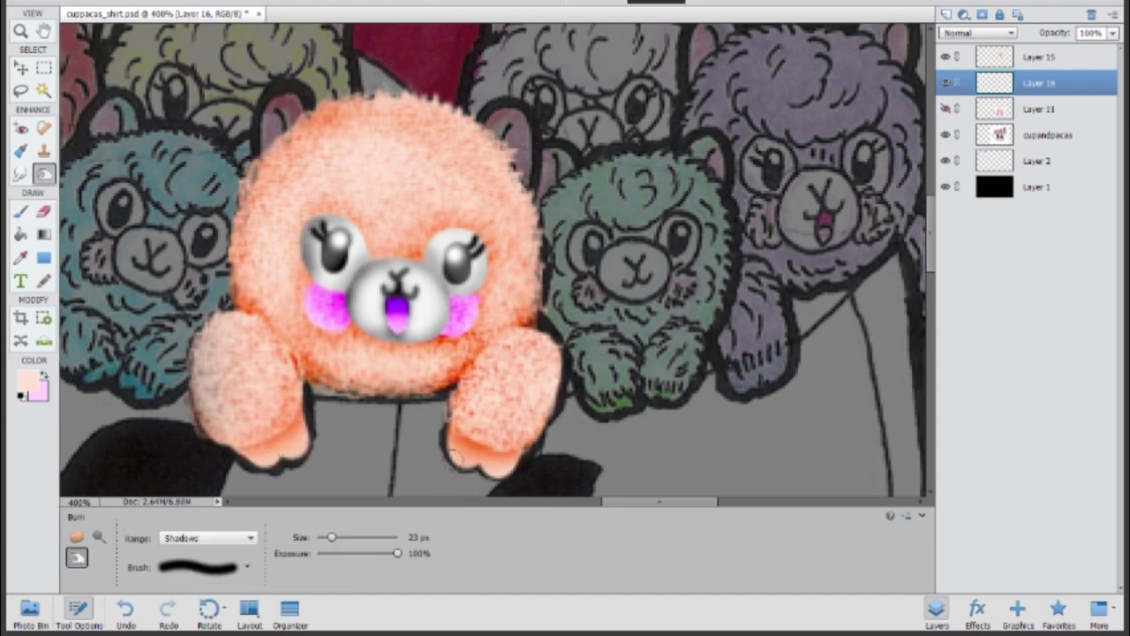
Merge Layers 15 and 16 and briefly check the white cup layer
{"action": "left_click", "coordinate": [1051, 62], "text": "shift"}
{"action": "key", "text": "ctrl+e"}
{"action": "left_click", "coordinate": [947, 82]}
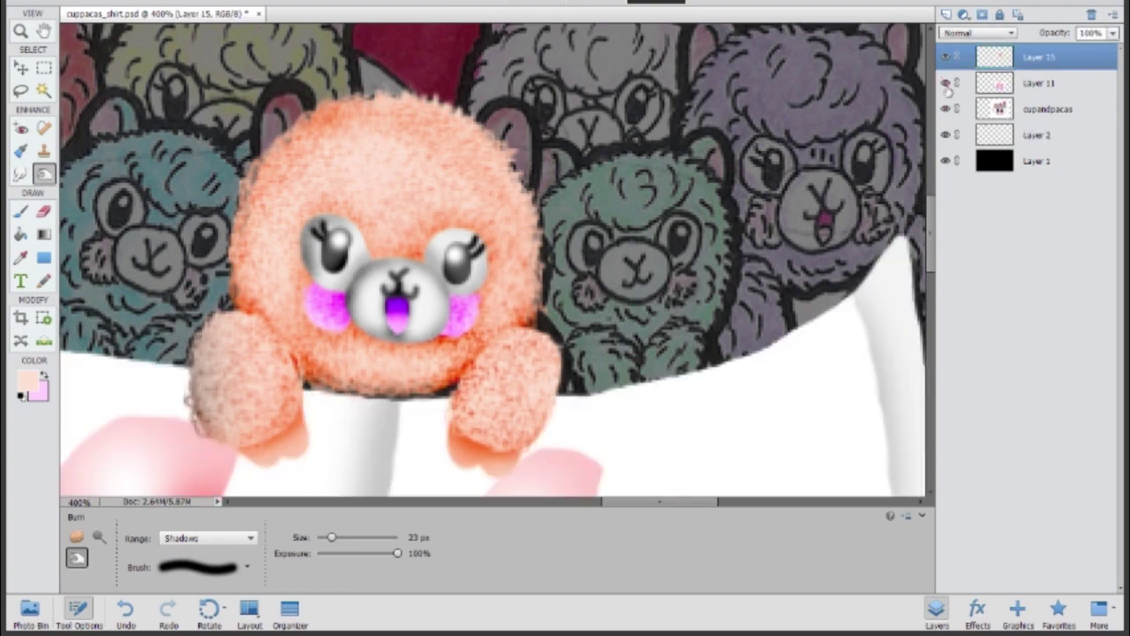
{"action": "left_click", "coordinate": [946, 82]}
Paint pale pink ears on a new layer above the peach alpaca
{"action": "left_click", "coordinate": [20, 209]}
{"action": "left_click", "coordinate": [945, 14]}
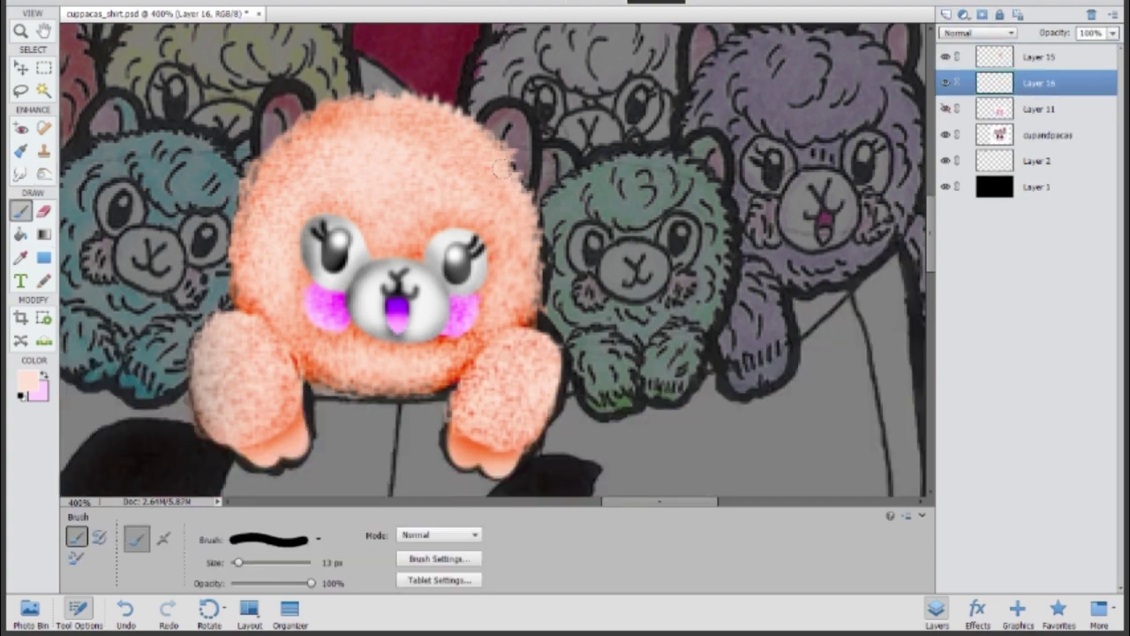
{"action": "scroll", "coordinate": [497, 154], "scroll_direction": "up", "scroll_amount": 2}
{"action": "scroll", "coordinate": [497, 155], "scroll_direction": "up", "scroll_amount": 1}
{"action": "mouse_move", "coordinate": [494, 168]}
{"action": "left_mouse_down"}
{"action": "mouse_move", "coordinate": [468, 155]}
{"action": "mouse_move", "coordinate": [510, 121]}
{"action": "mouse_move", "coordinate": [509, 226]}
{"action": "left_mouse_up"}
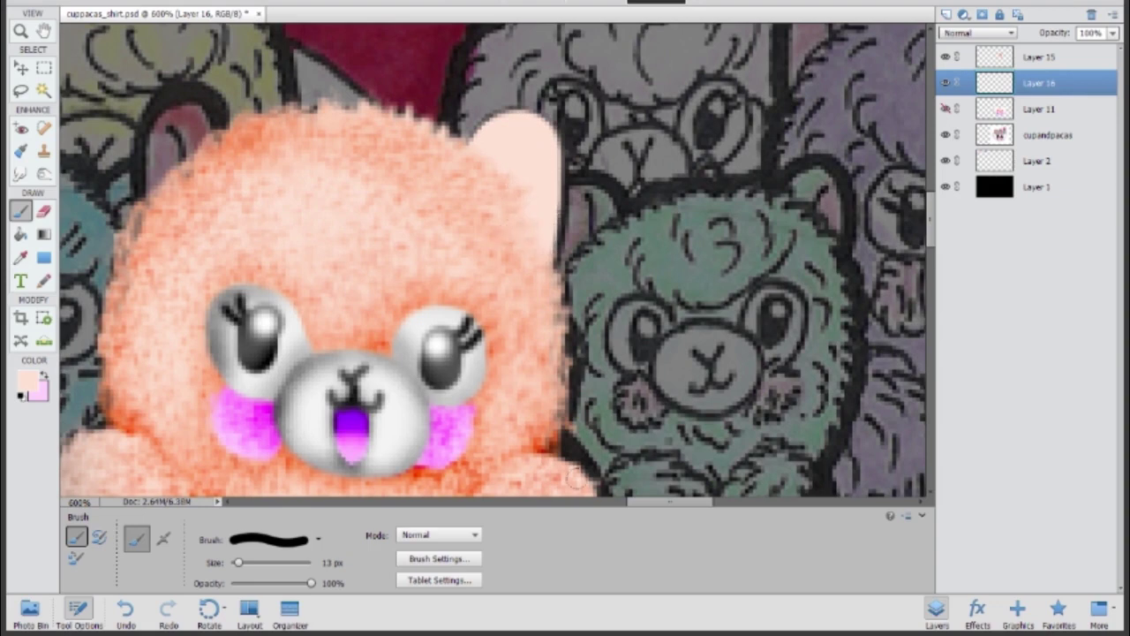
{"action": "left_click_drag", "start_coordinate": [636, 505], "coordinate": [600, 505]}
{"action": "left_click_drag", "start_coordinate": [512, 111], "coordinate": [470, 176]}
{"action": "left_click_drag", "start_coordinate": [499, 113], "coordinate": [467, 209]}
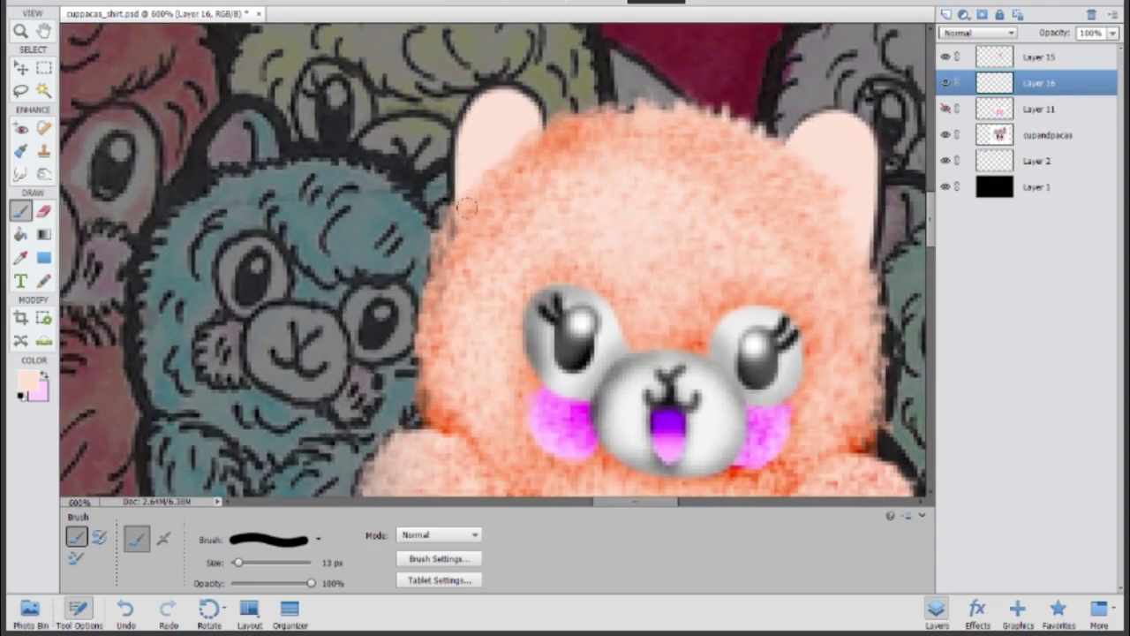
Within the ear selection, brush bright pink inside both ears on new Layer 17
{"action": "left_click_drag", "start_coordinate": [497, 96], "coordinate": [461, 203]}
{"action": "left_click", "coordinate": [994, 82], "text": "ctrl"}
{"action": "left_click", "coordinate": [945, 14]}
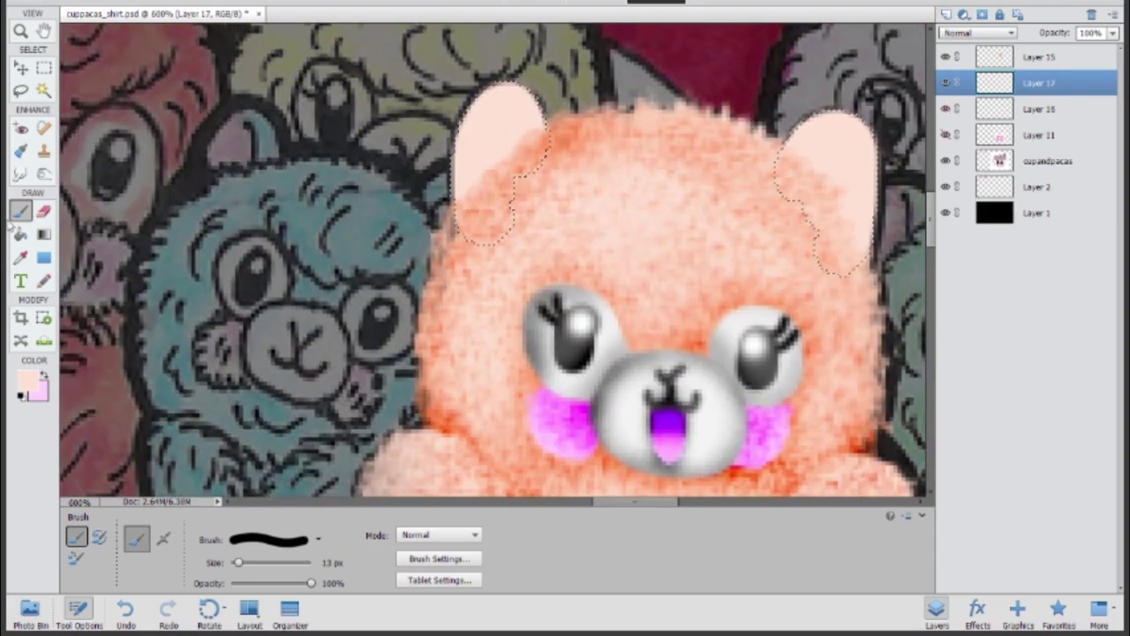
{"action": "key", "text": "x"}
{"action": "left_click_drag", "start_coordinate": [838, 163], "coordinate": [849, 207]}
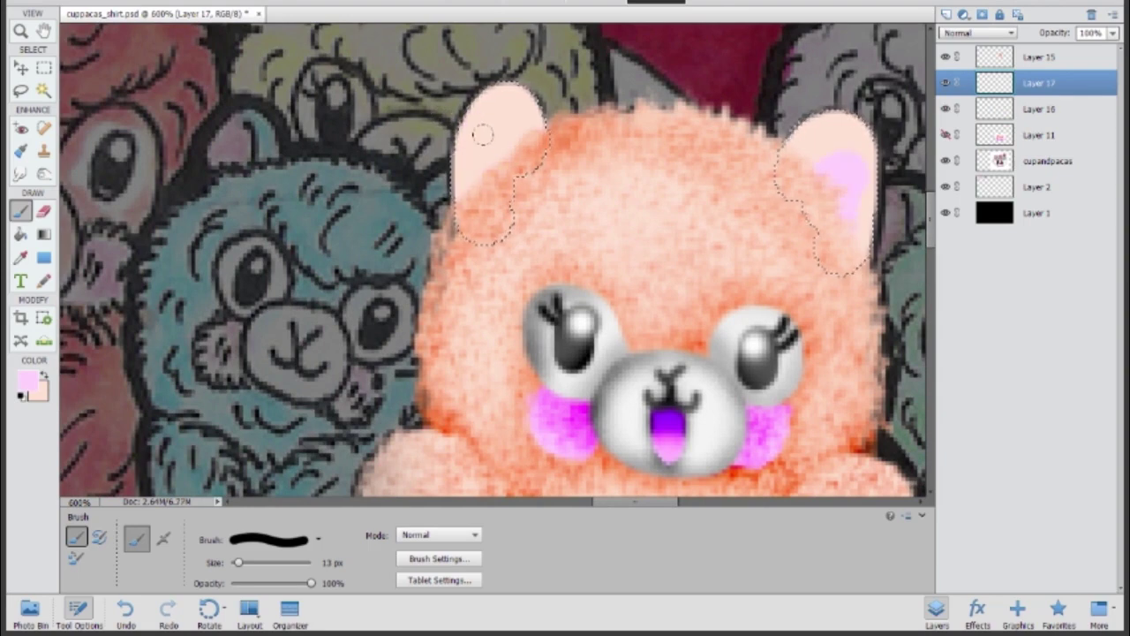
{"action": "left_click_drag", "start_coordinate": [484, 124], "coordinate": [495, 150]}
Burn the inner ear edges, then merge Layers 15 and 16
{"action": "key", "text": "o"}
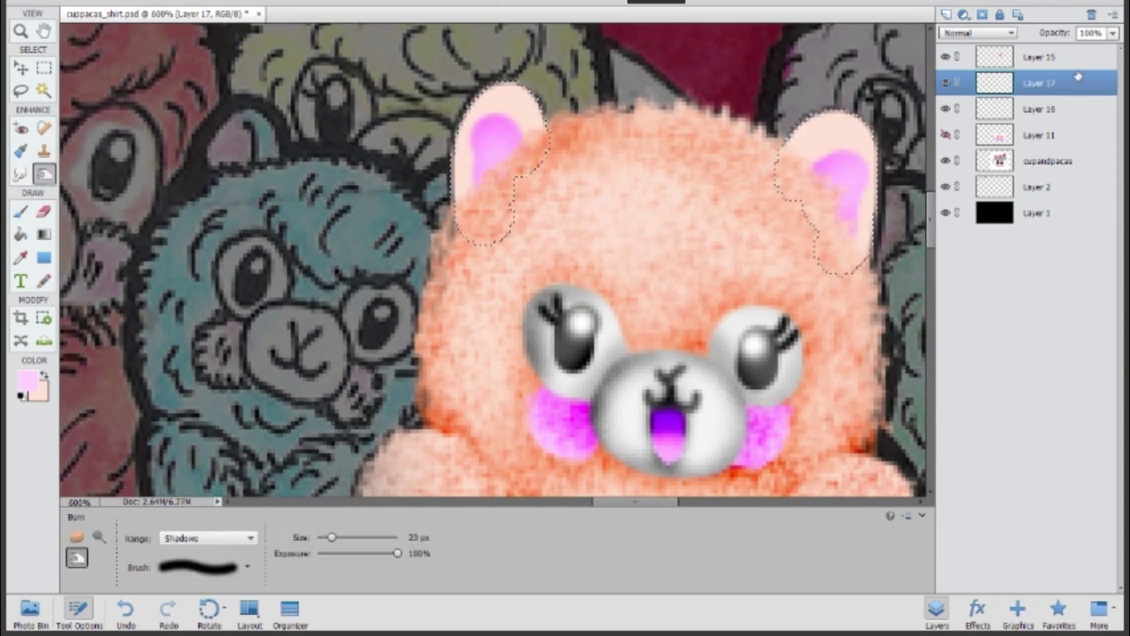
{"action": "left_click", "coordinate": [1042, 109]}
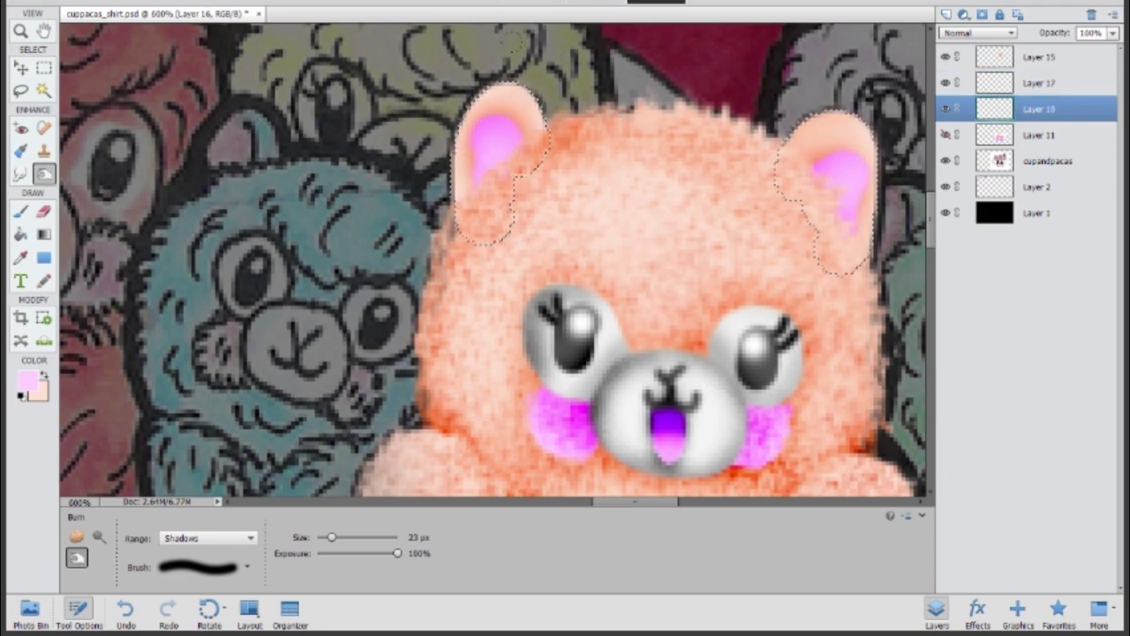
{"action": "left_click_drag", "start_coordinate": [477, 171], "coordinate": [470, 190]}
{"action": "left_click", "coordinate": [1044, 57], "text": "shift"}
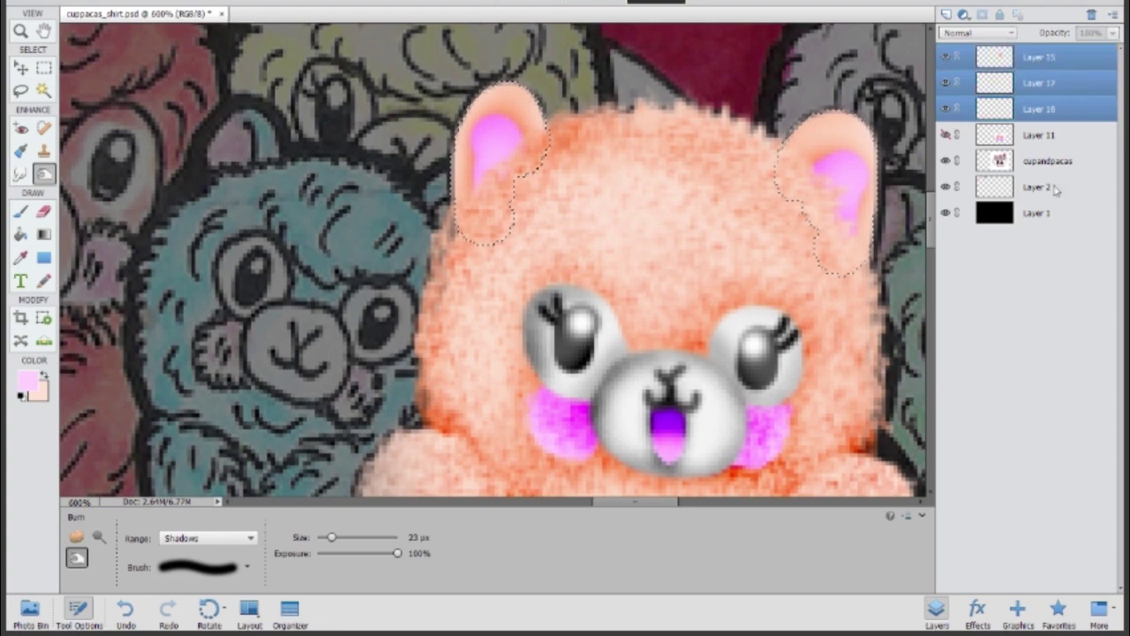
{"action": "key", "text": "ctrl+e"}
{"action": "key", "text": "ctrl+minus"}
{"action": "key", "text": "ctrl+minus"}
{"action": "key", "text": "ctrl+minus"}
{"action": "key", "text": "ctrl+minus"}
Show Layer 11 and merge the peach alpaca on Layer 15 into the coloured cup
{"action": "left_click", "coordinate": [946, 82]}
{"action": "left_click", "coordinate": [1038, 83], "text": "shift"}
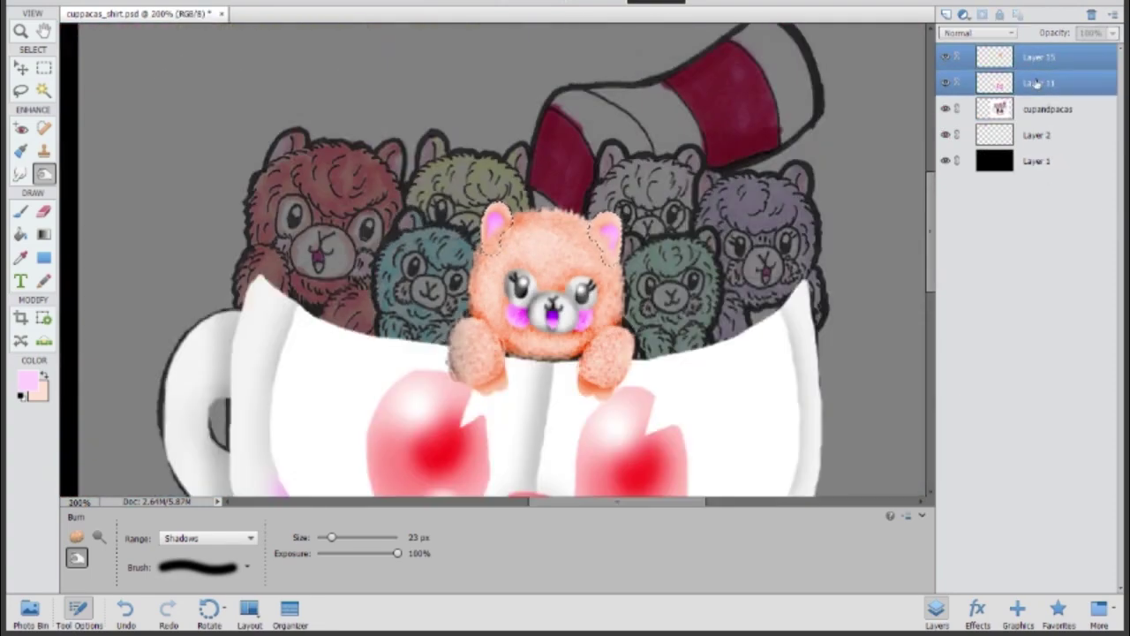
{"action": "key", "text": "ctrl+e"}
{"action": "key", "text": "m"}
{"action": "key", "text": "ctrl+minus"}
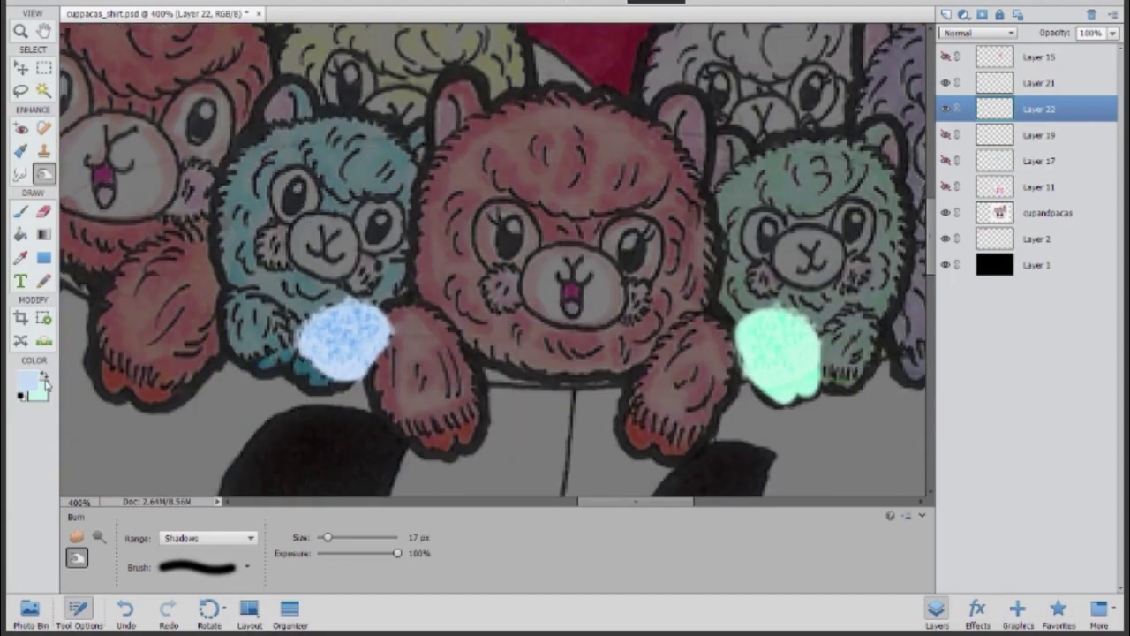
Extend the light-blue paw and move Layer 22 below Layer 19
{"action": "key", "text": "b"}
{"action": "key", "text": "o"}
{"action": "mouse_move", "coordinate": [300, 384]}
{"action": "left_mouse_down"}
{"action": "mouse_move", "coordinate": [338, 371]}
{"action": "mouse_move", "coordinate": [345, 352]}
{"action": "mouse_move", "coordinate": [315, 353]}
{"action": "mouse_move", "coordinate": [354, 371]}
{"action": "left_mouse_up"}
{"action": "key", "text": "alt+bracketright"}
{"action": "key", "text": "alt+bracketleft"}
{"action": "key", "text": "alt+bracketright"}
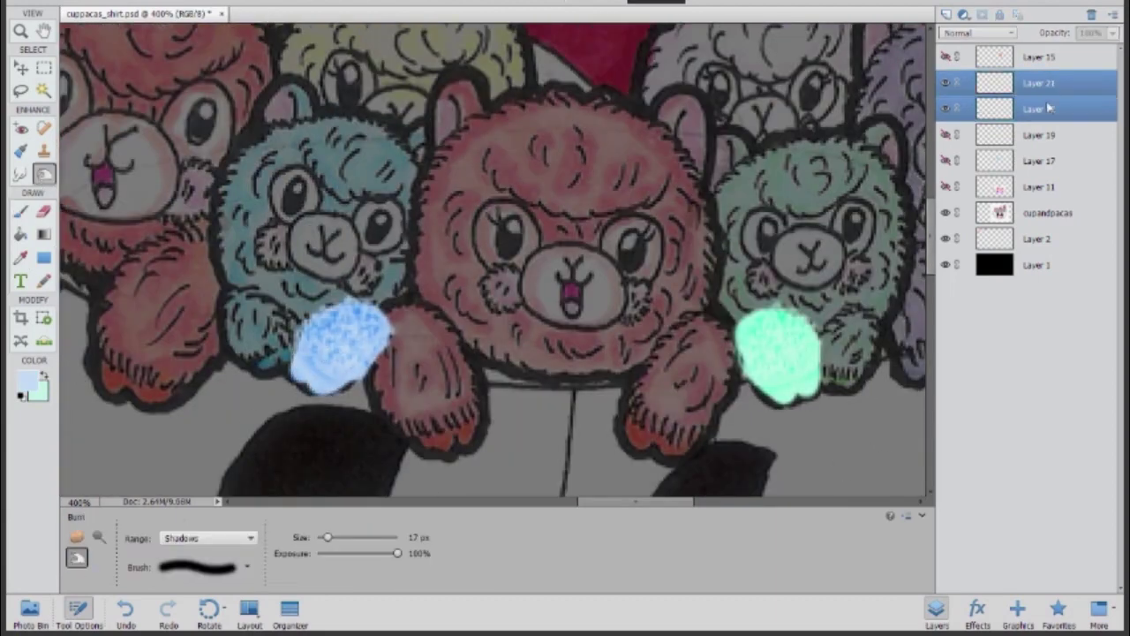
{"action": "key", "text": "alt+bracketleft"}
{"action": "key", "text": "ctrl+bracketleft"}
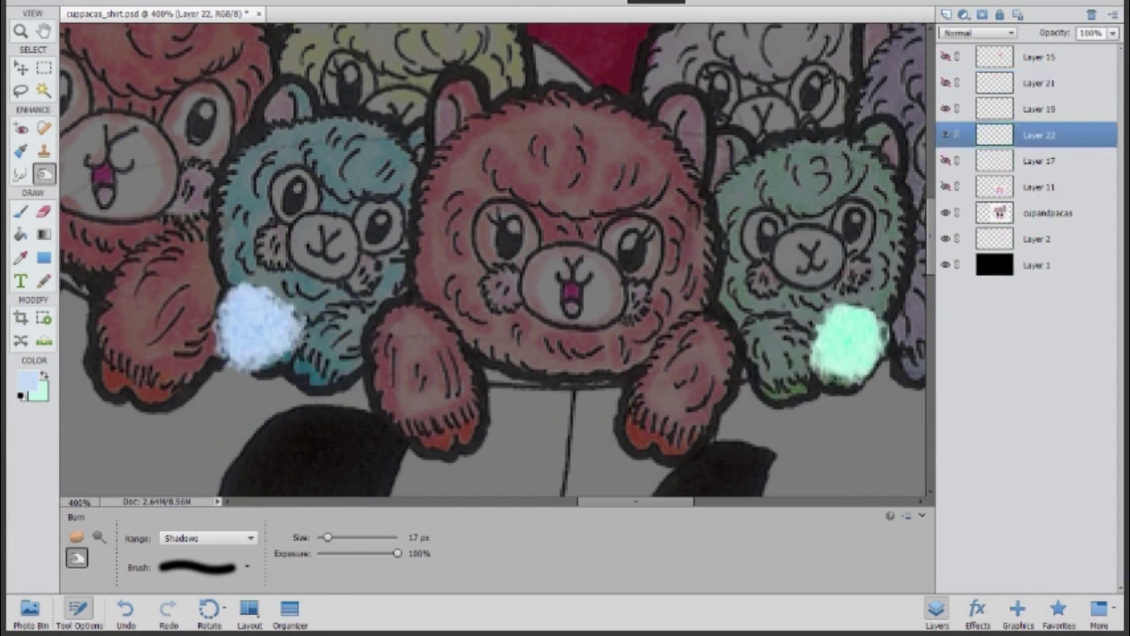
Brush the light-blue paw lower and paint a larger mint green paw
{"action": "key", "text": "b"}
{"action": "left_click_drag", "start_coordinate": [265, 375], "coordinate": [272, 350]}
{"action": "key", "text": "x"}
{"action": "scroll", "coordinate": [530, 353], "scroll_direction": "right", "scroll_amount": 5}
{"action": "left_click_drag", "start_coordinate": [622, 354], "coordinate": [671, 393]}
{"action": "key", "text": "o"}
{"action": "scroll", "coordinate": [358, 366], "scroll_direction": "left", "scroll_amount": 6}
Erase and burn the paw edges on Layer 19 to deeper tones
{"action": "left_click_drag", "start_coordinate": [370, 309], "coordinate": [380, 348]}
{"action": "key", "text": "alt+bracketright"}
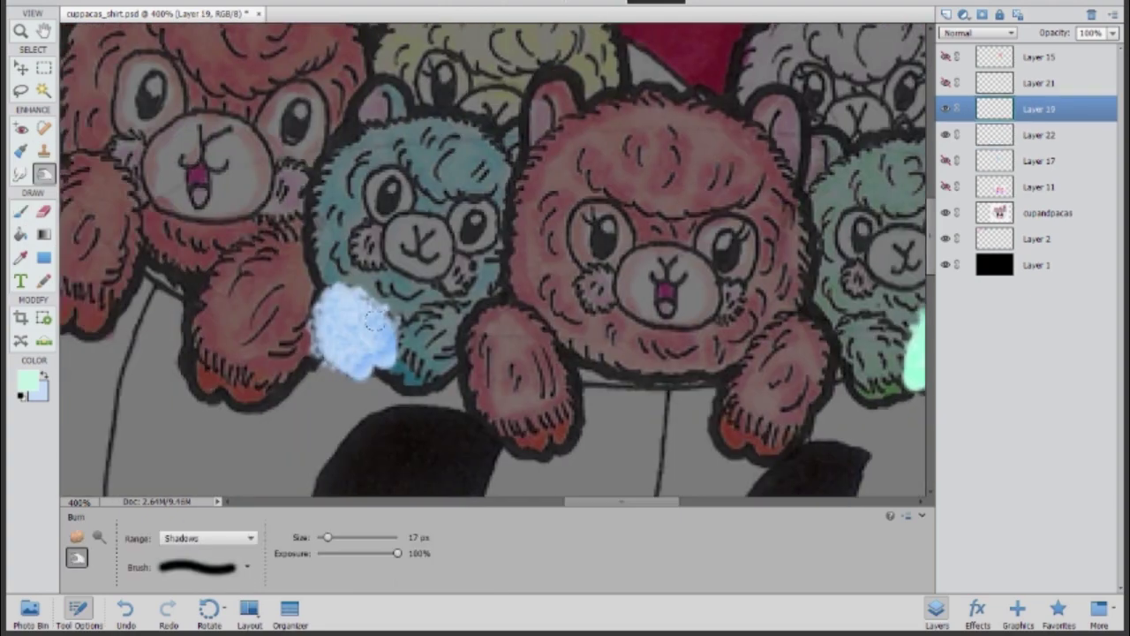
{"action": "scroll", "coordinate": [530, 353], "scroll_direction": "right", "scroll_amount": 5}
{"action": "left_click", "coordinate": [42, 212]}
{"action": "scroll", "coordinate": [651, 516], "scroll_direction": "left", "scroll_amount": 1}
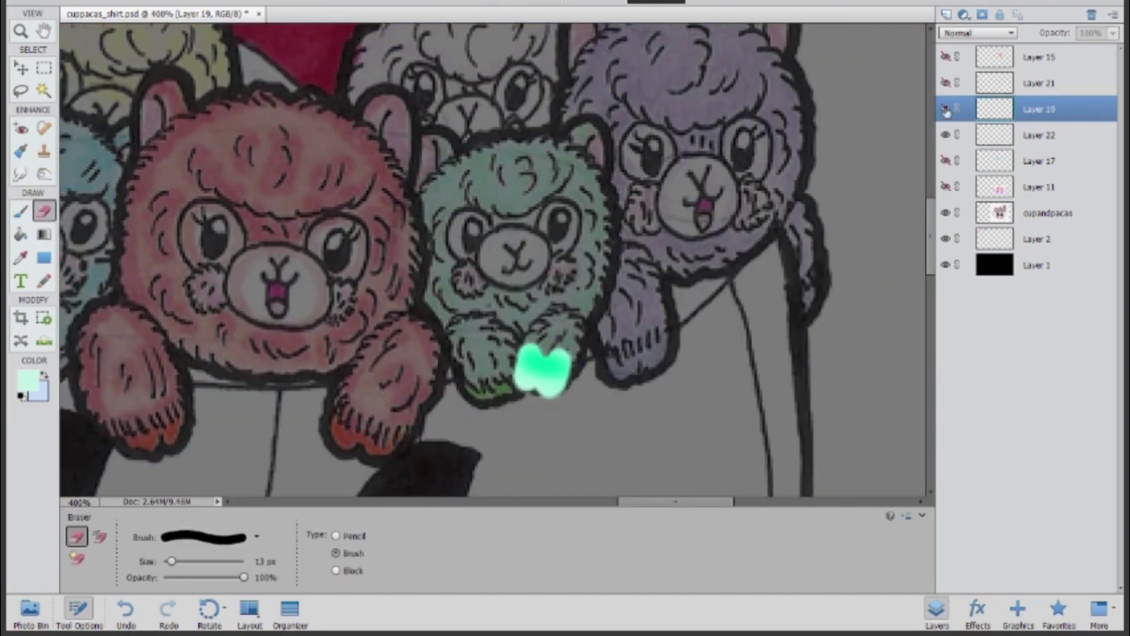
{"action": "key", "text": "o"}
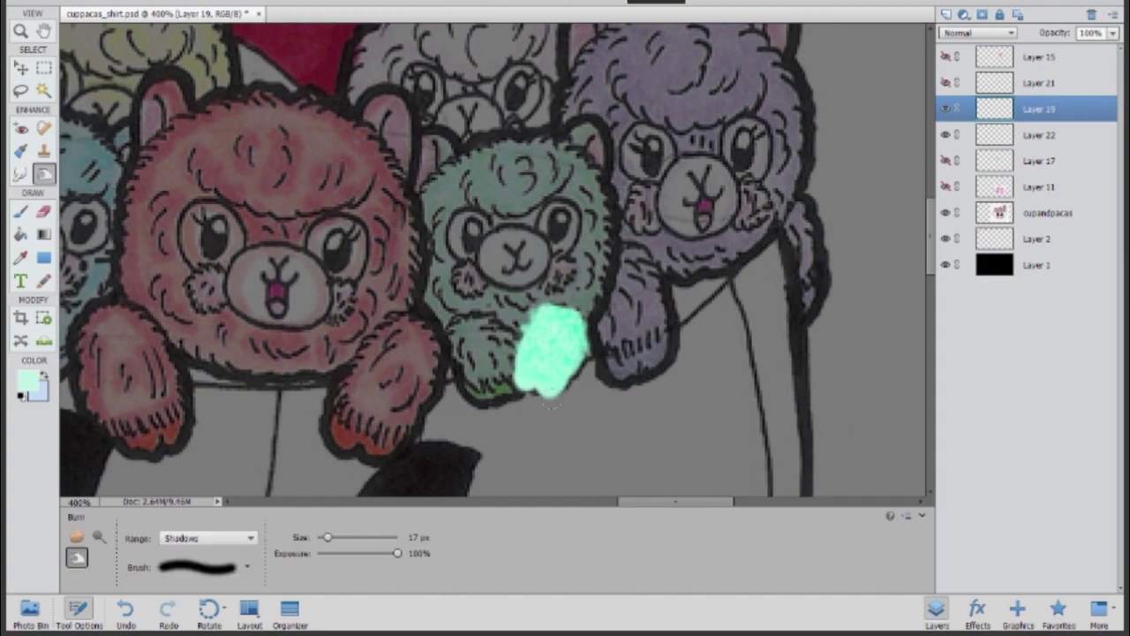
{"action": "scroll", "coordinate": [492, 264], "scroll_direction": "left", "scroll_amount": 5}
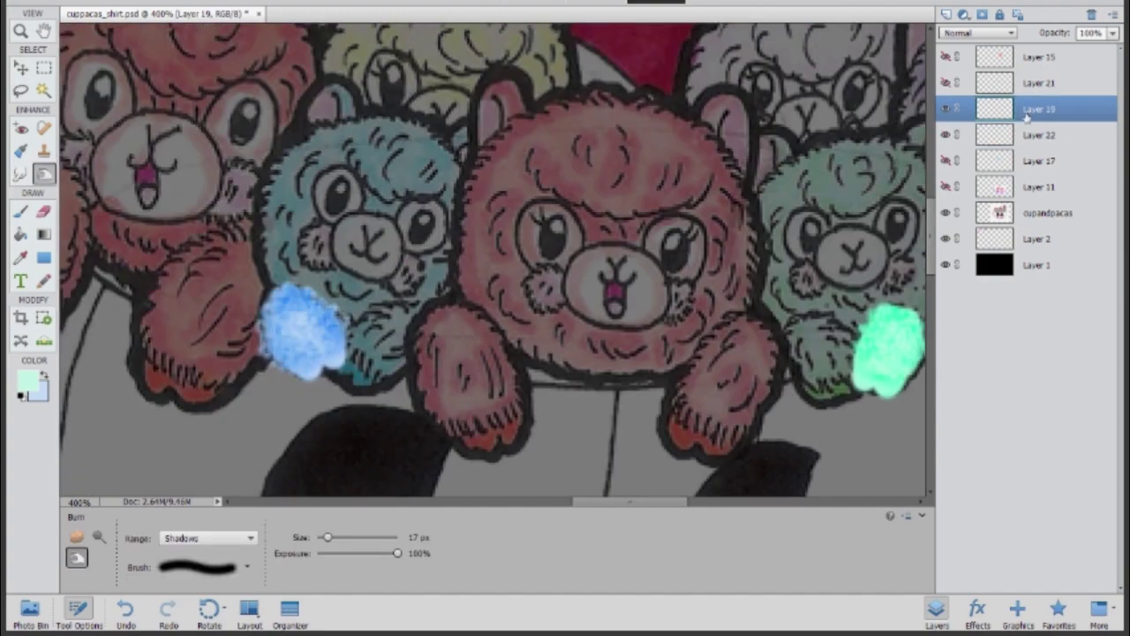
Merge Layer 22 down and show the blue and green alpaca bodies on Layers 21 and 17
{"action": "key", "text": "ctrl+e"}
{"action": "left_click", "coordinate": [946, 82]}
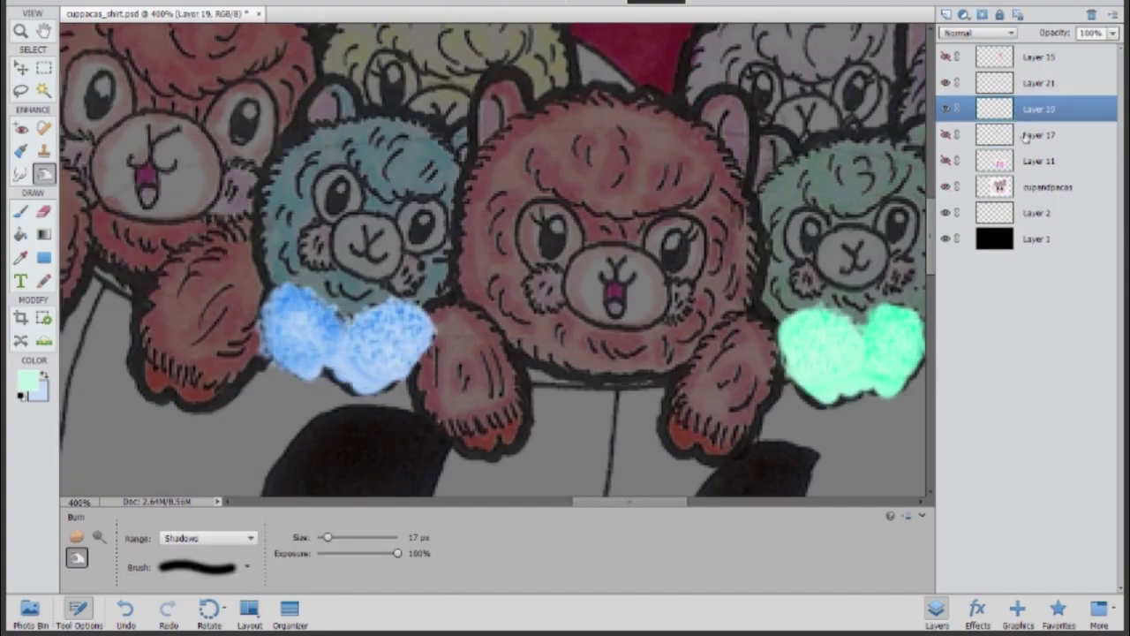
{"action": "scroll", "coordinate": [883, 265], "scroll_direction": "right", "scroll_amount": 2}
{"action": "left_click", "coordinate": [945, 134]}
{"action": "key", "text": "v"}
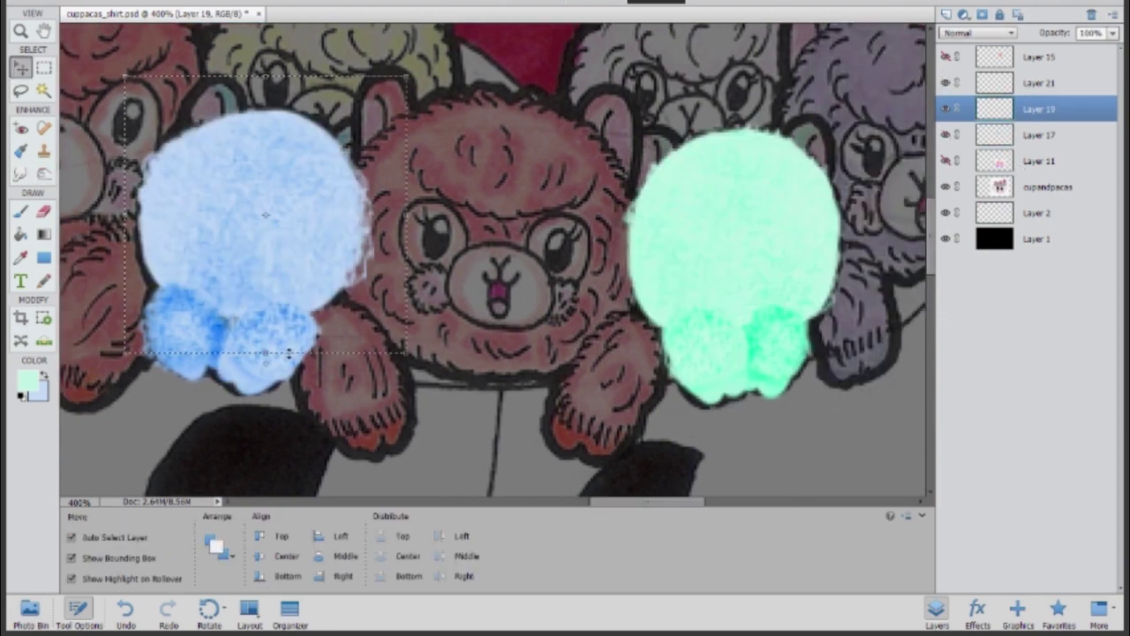
{"action": "left_click", "coordinate": [269, 356]}
{"action": "left_click", "coordinate": [269, 356]}
{"action": "key", "text": "m"}
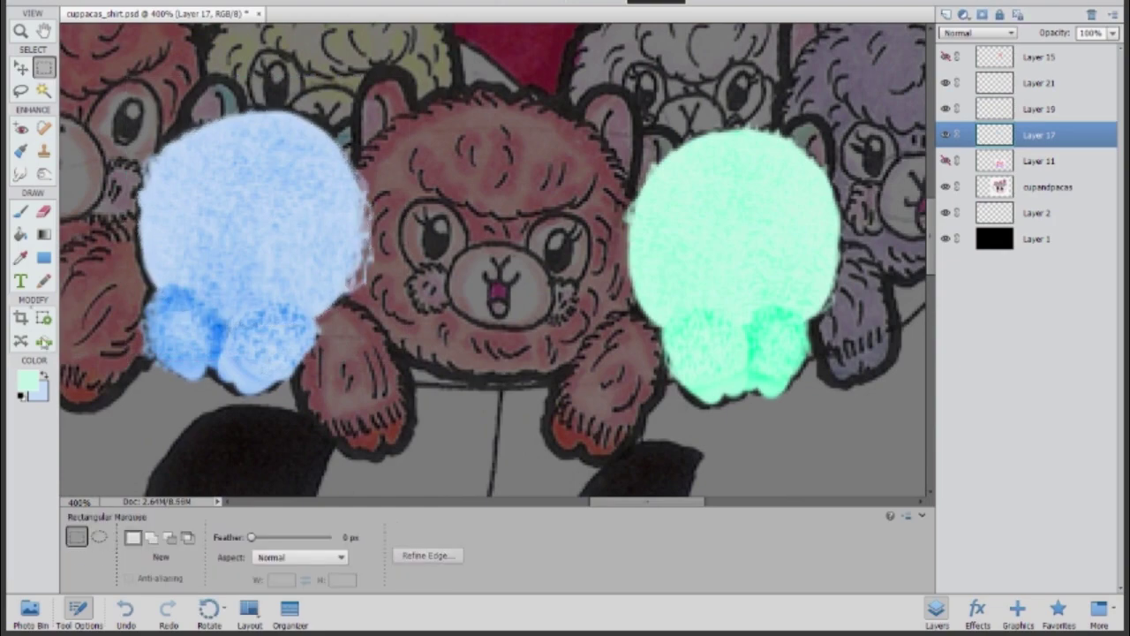
{"action": "left_click", "coordinate": [946, 14]}
Brush two ears each onto the blue and mint green alpaca blobs
{"action": "key", "text": "b"}
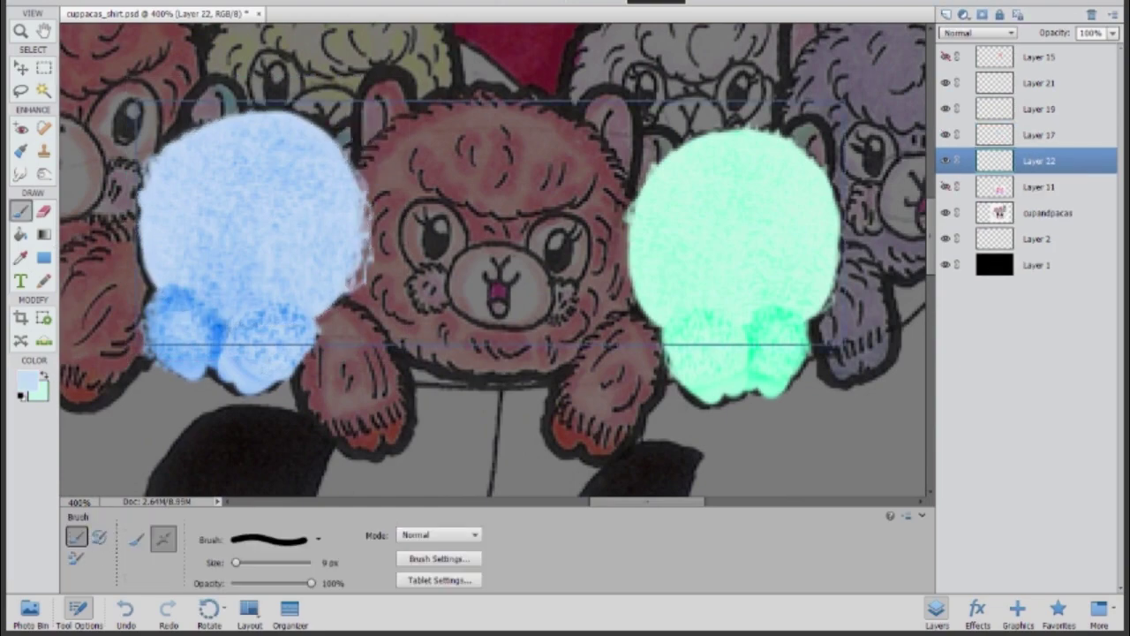
{"action": "key", "text": "ctrl+plus"}
{"action": "left_click_drag", "start_coordinate": [292, 109], "coordinate": [326, 115]}
{"action": "left_click_drag", "start_coordinate": [168, 53], "coordinate": [97, 102]}
{"action": "left_click_drag", "start_coordinate": [777, 264], "coordinate": [490, 265]}
{"action": "left_click", "coordinate": [507, 221], "text": "alt"}
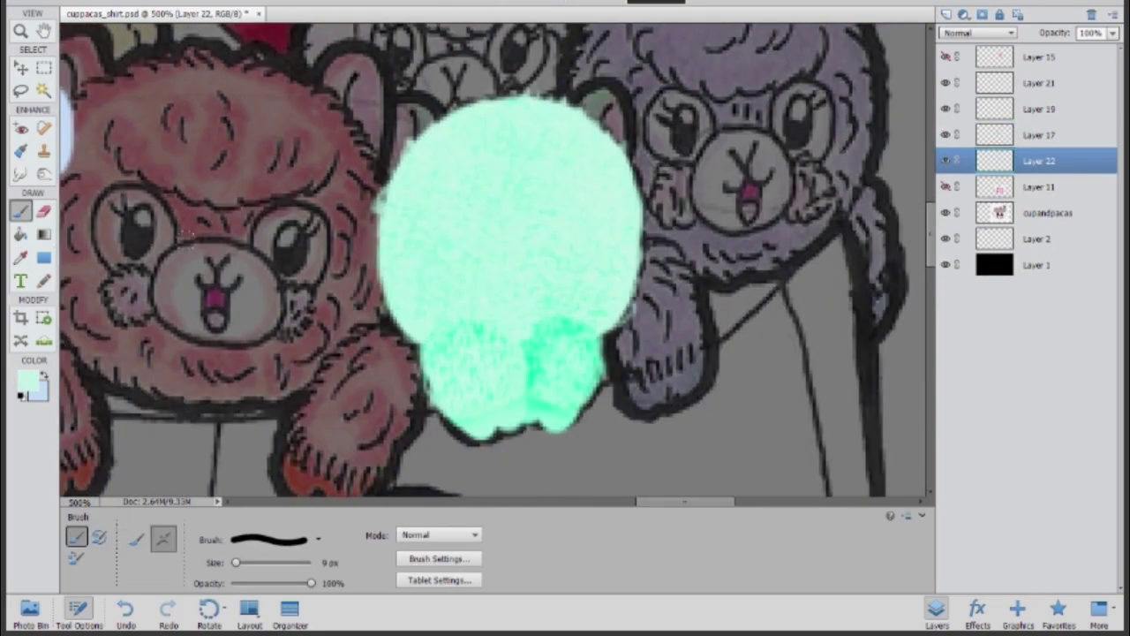
{"action": "left_click_drag", "start_coordinate": [442, 97], "coordinate": [388, 159]}
{"action": "left_click_drag", "start_coordinate": [572, 113], "coordinate": [609, 132]}
Add a new layer for the inner ears and sample pink from the swatches
{"action": "left_click", "coordinate": [945, 14]}
{"action": "left_click_drag", "start_coordinate": [684, 501], "coordinate": [358, 500]}
{"action": "scroll", "coordinate": [928, 157], "scroll_direction": "up", "scroll_amount": 5}
{"action": "scroll", "coordinate": [929, 157], "scroll_direction": "up", "scroll_amount": 5}
{"action": "key", "text": "i"}
{"action": "left_click", "coordinate": [682, 208]}
{"action": "key", "text": "b"}
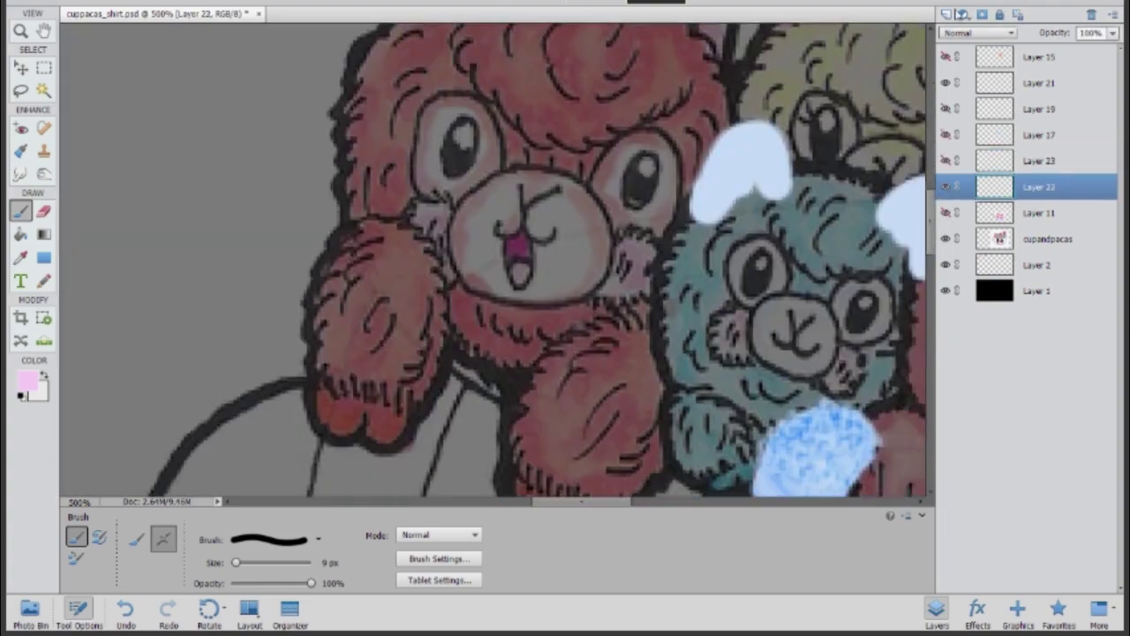
Paint pink inner ears into the blue and mint alpacas' ears
{"action": "left_click_drag", "start_coordinate": [572, 501], "coordinate": [628, 501]}
{"action": "left_click_drag", "start_coordinate": [304, 134], "coordinate": [281, 190]}
{"action": "left_click_drag", "start_coordinate": [482, 192], "coordinate": [460, 232]}
{"action": "left_click_drag", "start_coordinate": [631, 501], "coordinate": [671, 501]}
{"action": "left_click_drag", "start_coordinate": [484, 208], "coordinate": [477, 236]}
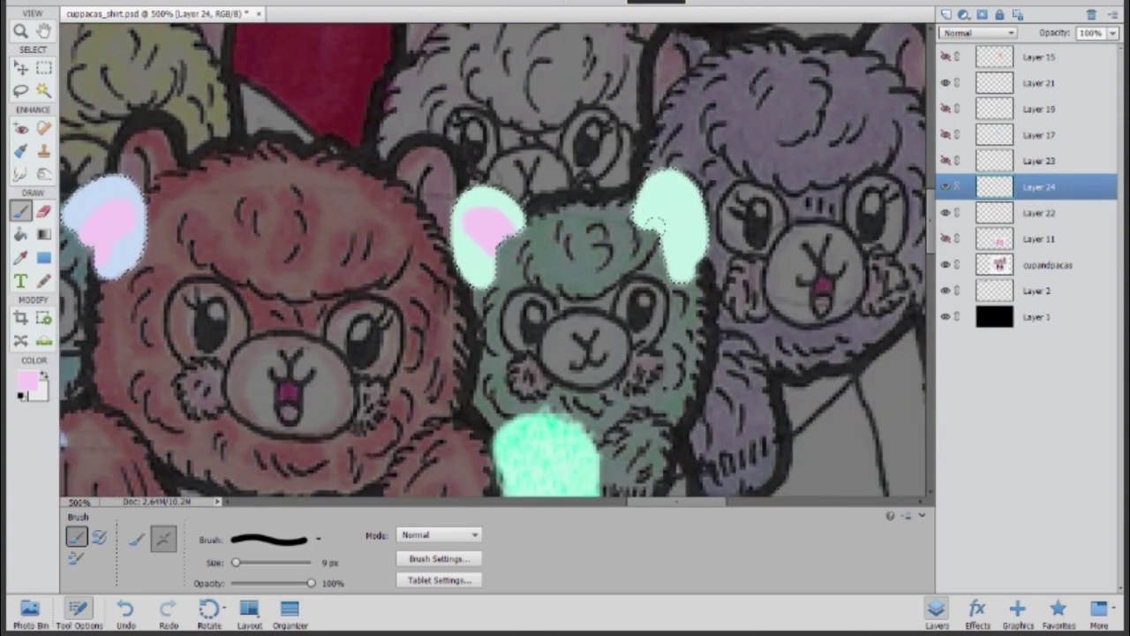
{"action": "left_click_drag", "start_coordinate": [668, 200], "coordinate": [681, 256]}
{"action": "key", "text": "o"}
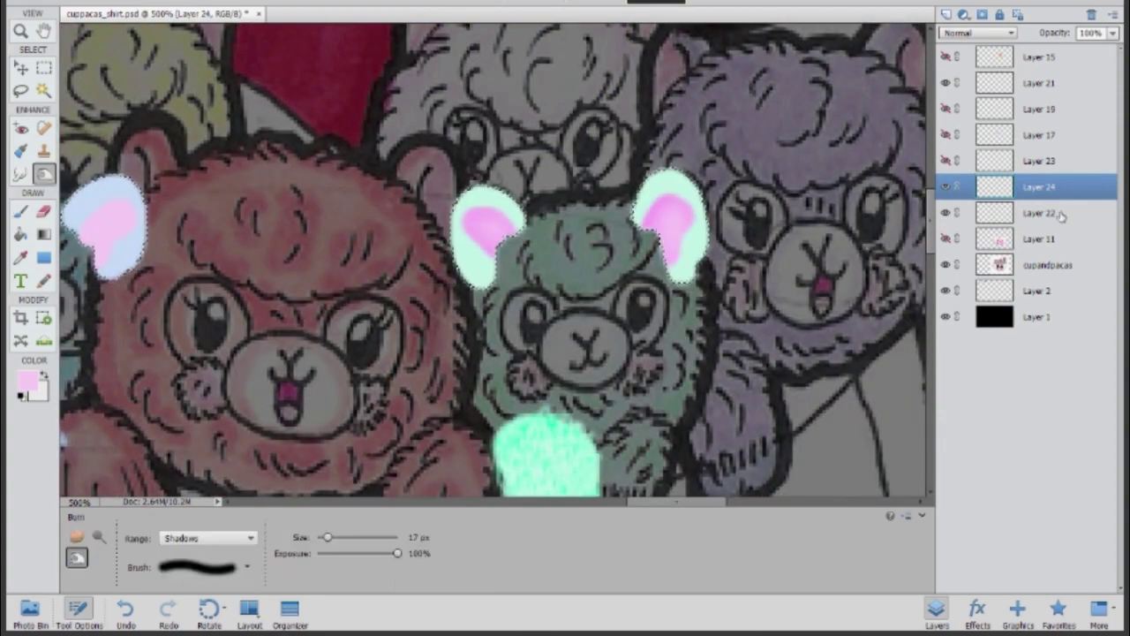
Combine the inner ear layers into Layer 24 with Ctrl+E
{"action": "left_click", "coordinate": [945, 162]}
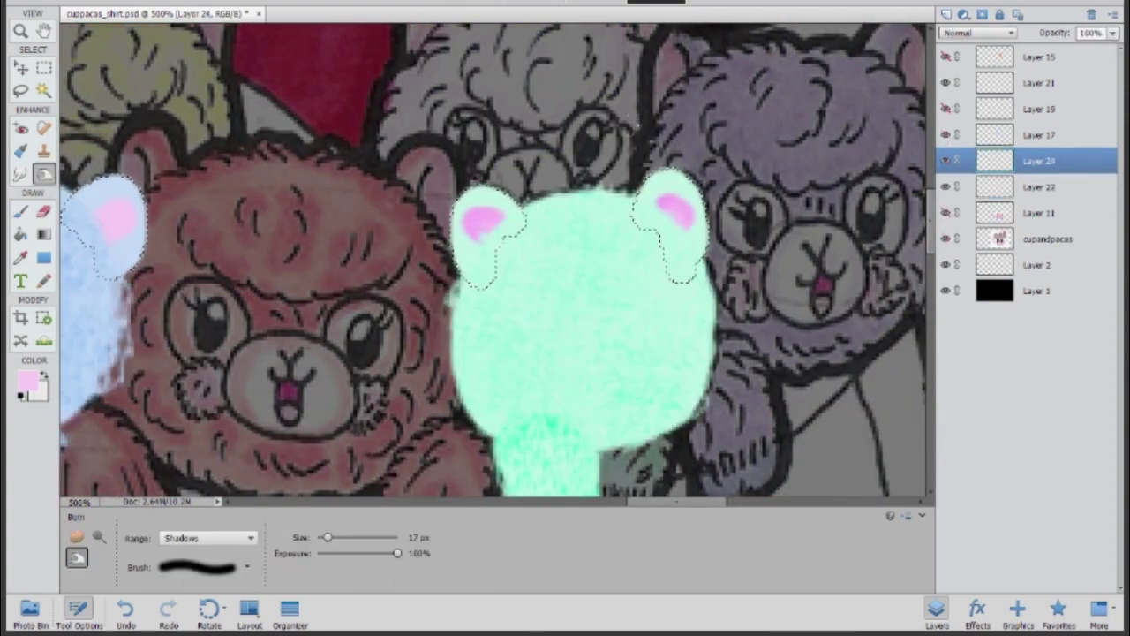
{"action": "left_click_drag", "start_coordinate": [944, 162], "coordinate": [947, 186]}
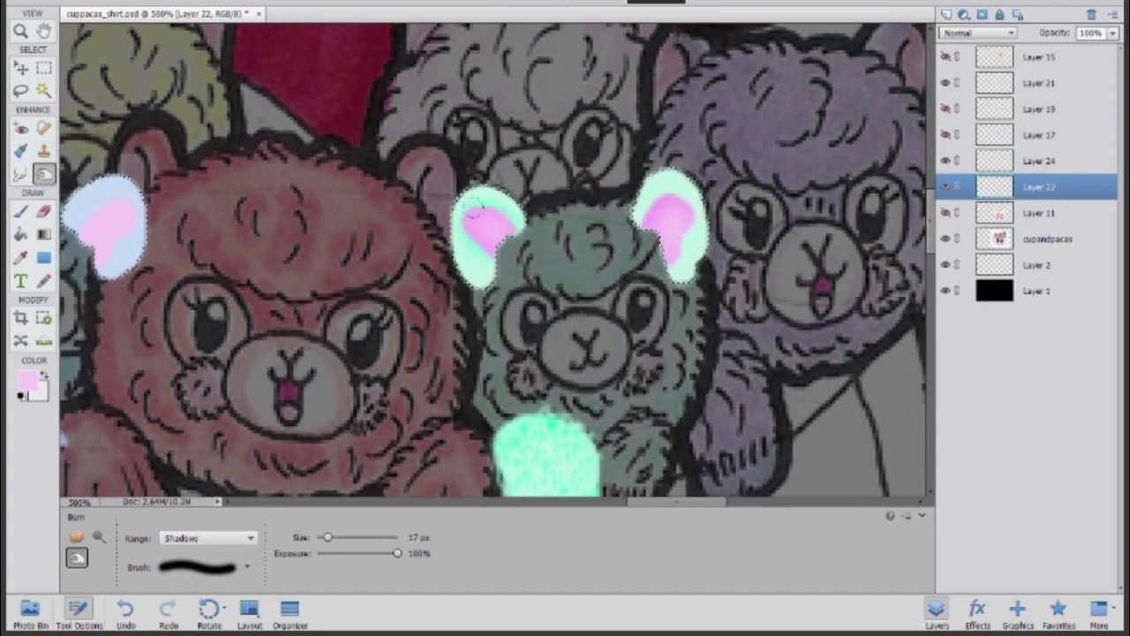
{"action": "scroll", "coordinate": [627, 202], "scroll_direction": "left", "scroll_amount": 5}
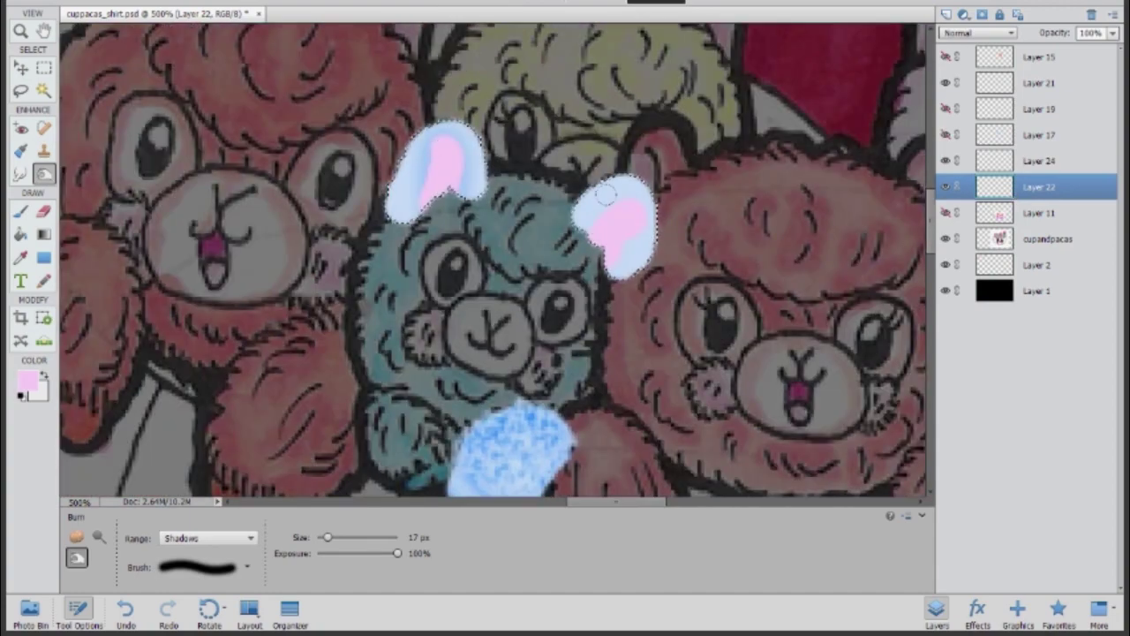
{"action": "key", "text": "alt+bracketright"}
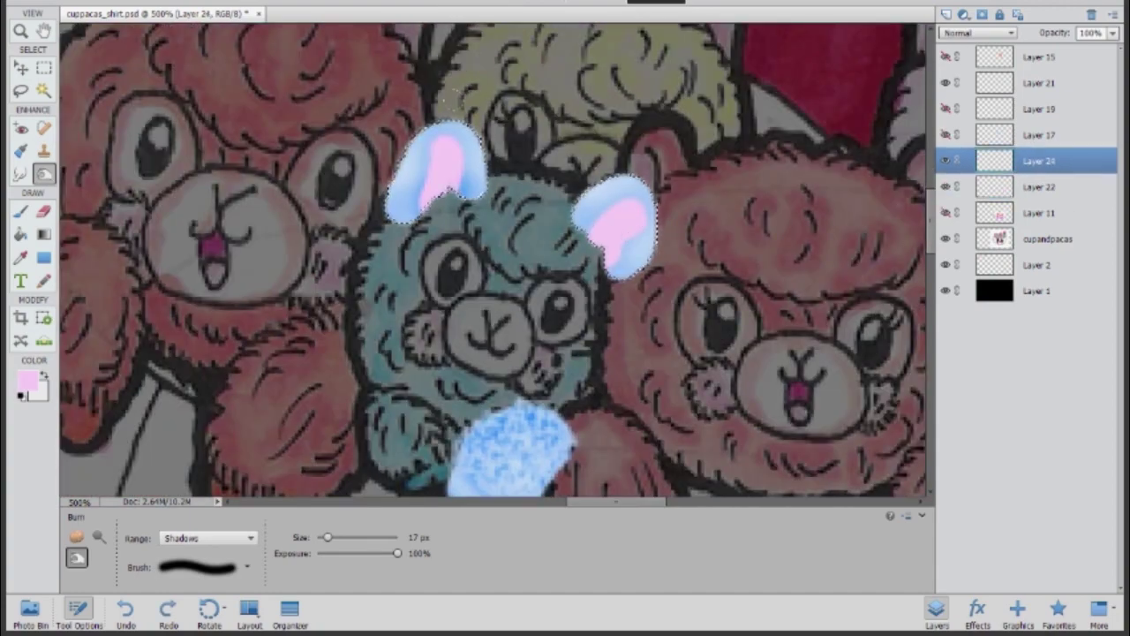
{"action": "key", "text": "ctrl+e"}
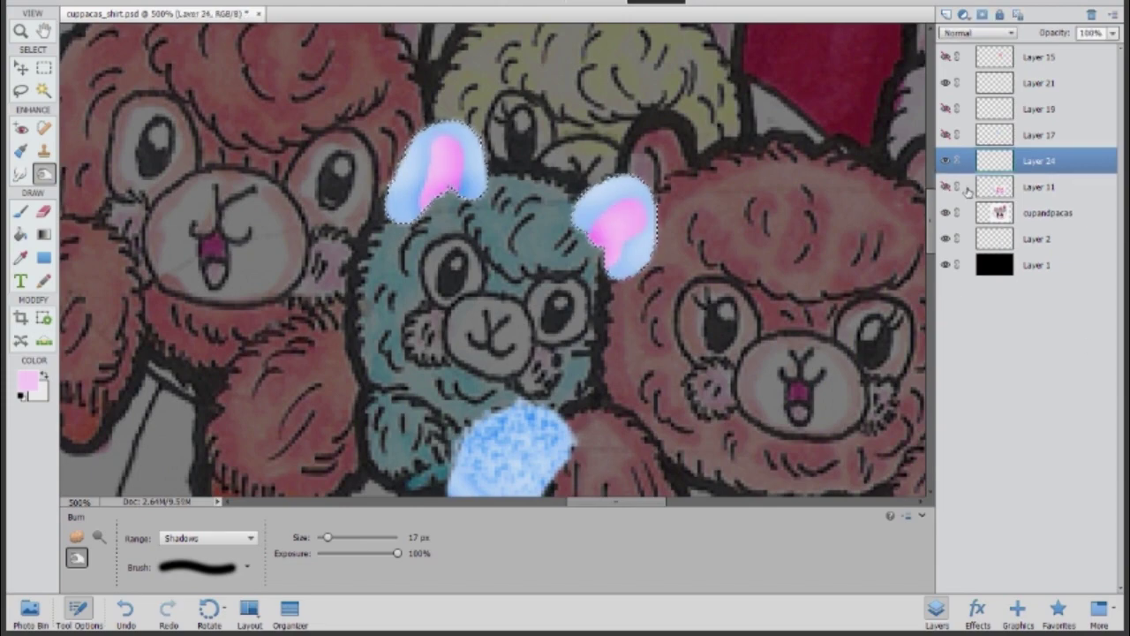
Undo and restore the ear layer merge, fit the drawing on screen, and select Layer 22
{"action": "left_click", "coordinate": [720, 496]}
{"action": "key", "text": "ctrl+minus"}
{"action": "key", "text": "ctrl+minus"}
{"action": "key", "text": "m"}
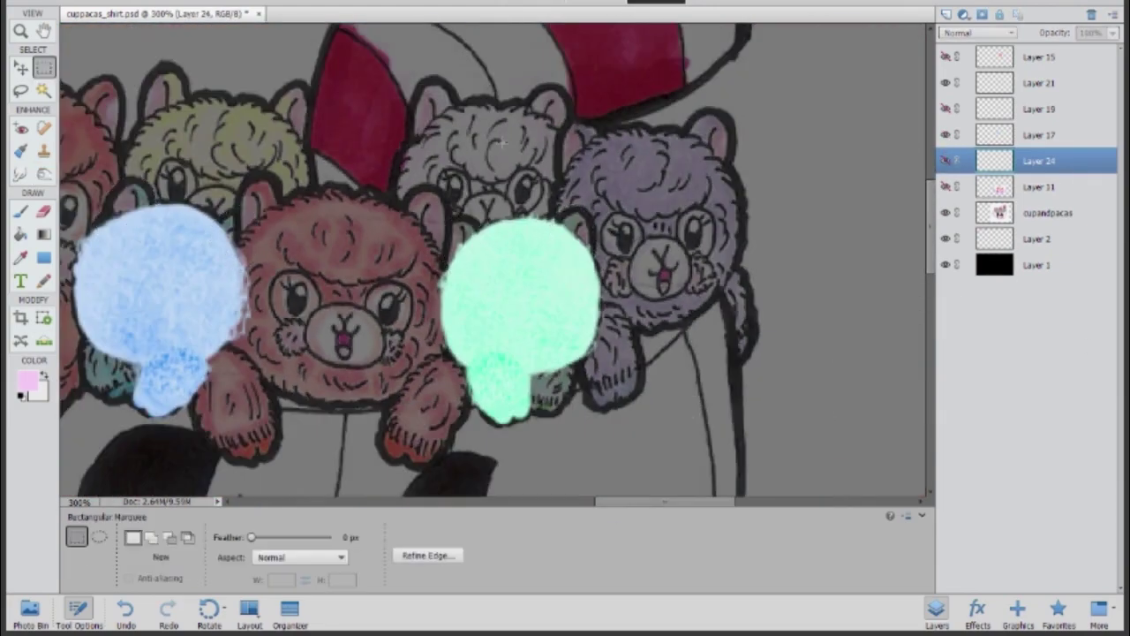
{"action": "key", "text": "ctrl+z"}
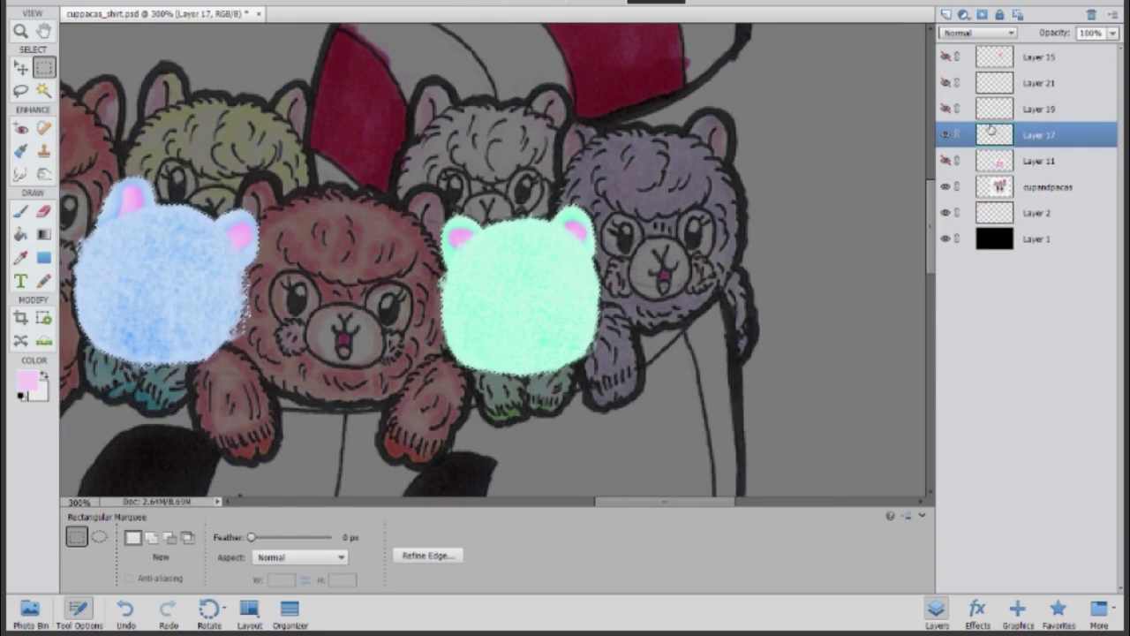
{"action": "left_click_drag", "start_coordinate": [649, 503], "coordinate": [580, 502]}
{"action": "key", "text": "ctrl+0"}
{"action": "key", "text": "i"}
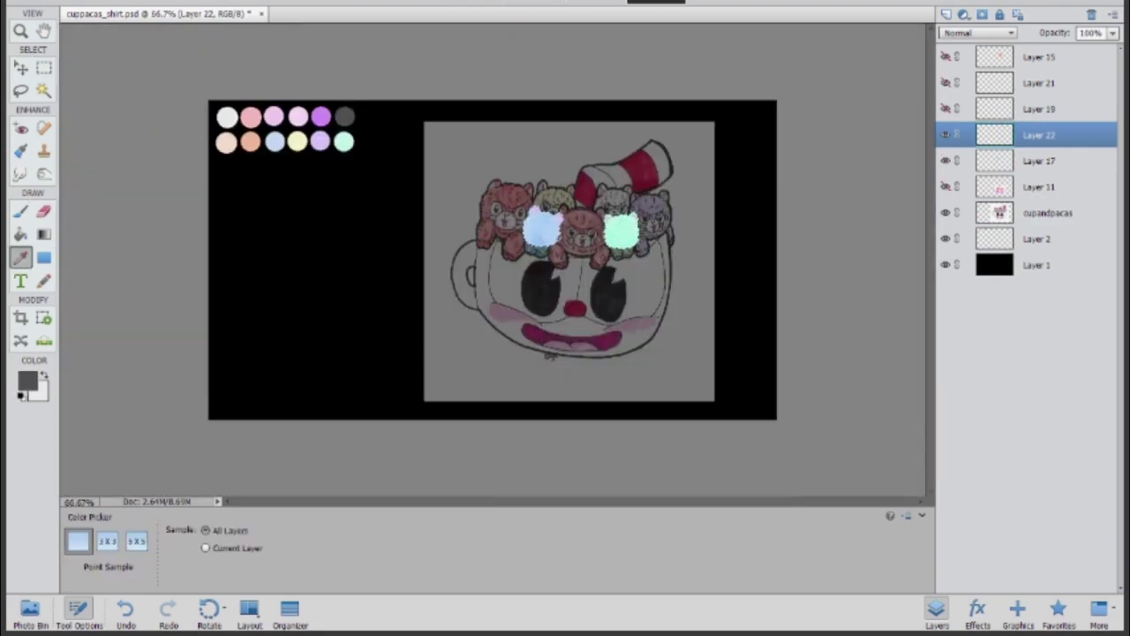
{"action": "key", "text": "b"}
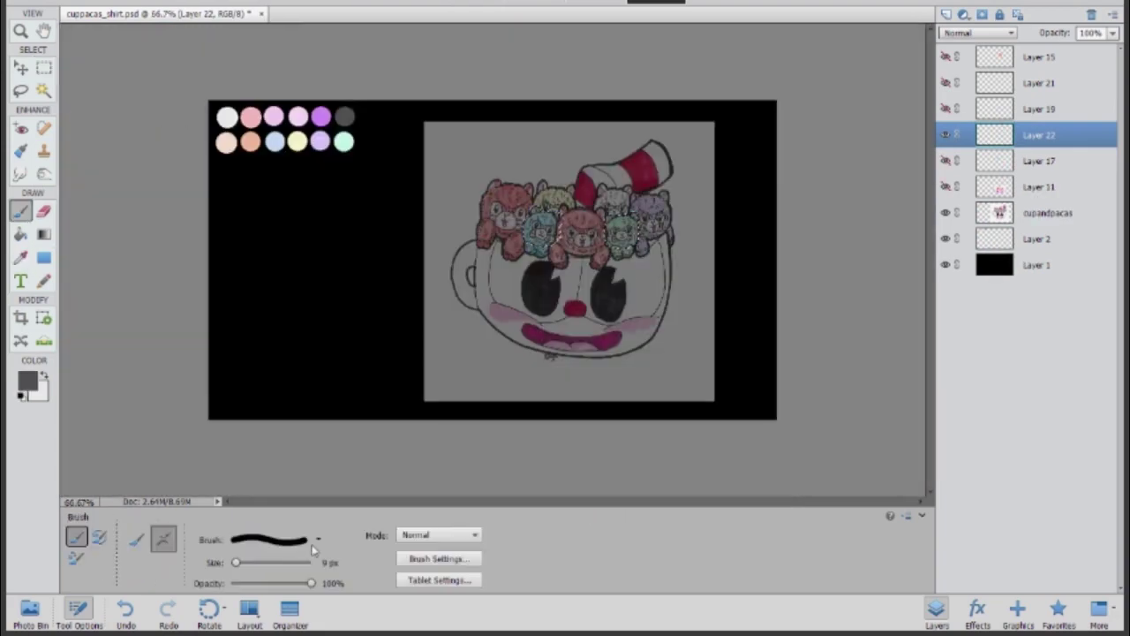
{"action": "key", "text": "ctrl+z"}
{"action": "left_click", "coordinate": [1038, 135]}
{"action": "scroll", "coordinate": [578, 230], "scroll_direction": "up", "scroll_amount": 5}
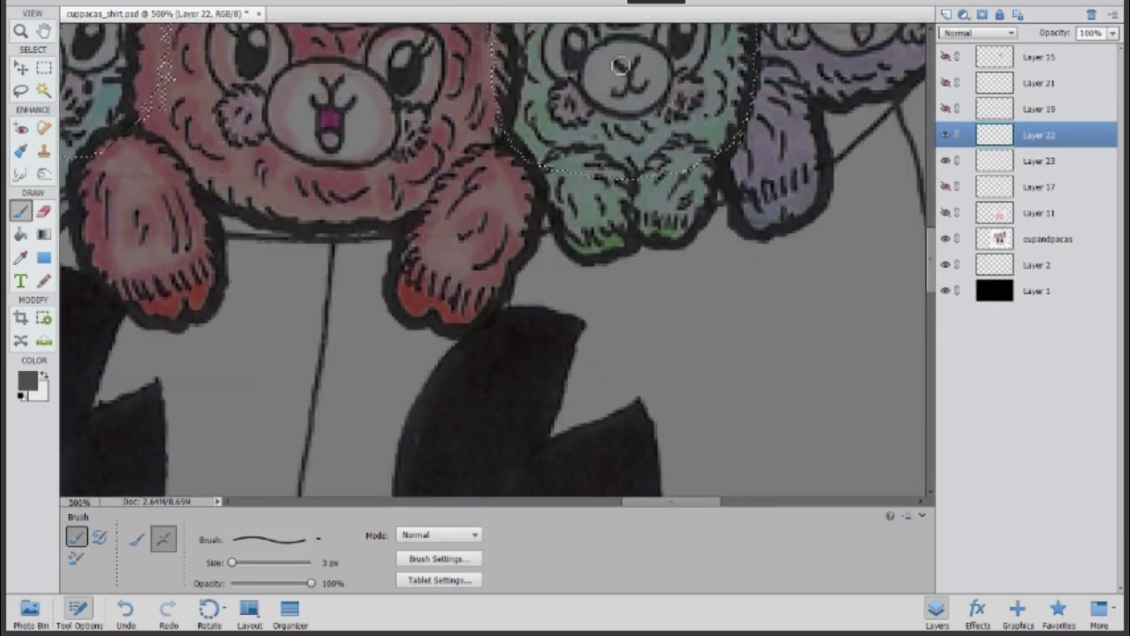
Paint white muzzles on the blue and green alpacas on Layer 23 and burn their shading
{"action": "key", "text": "o"}
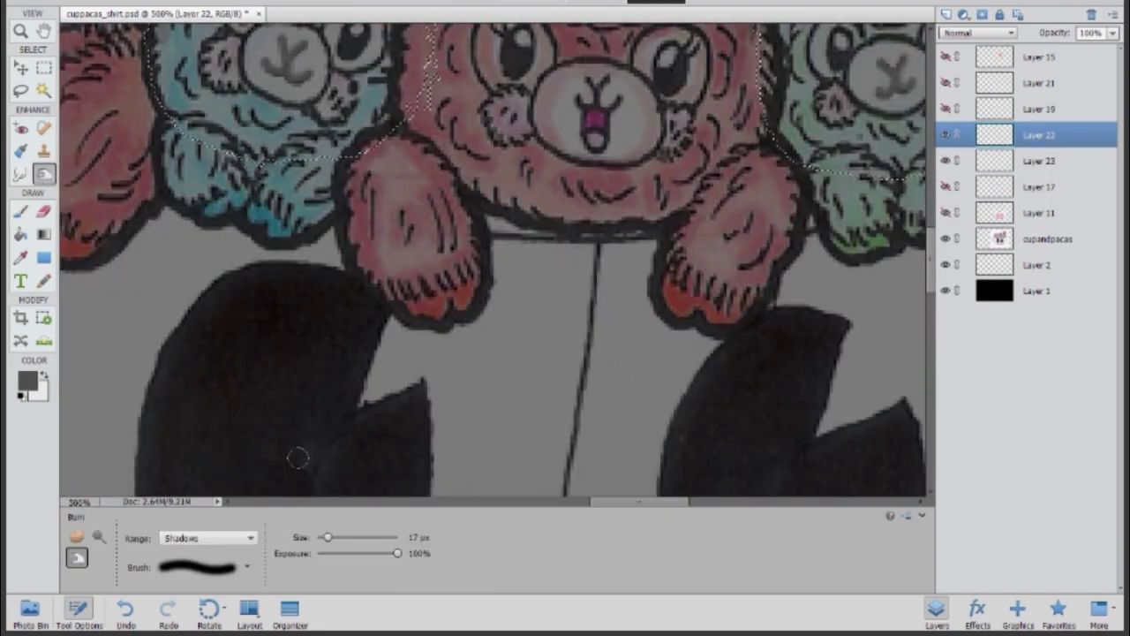
{"action": "left_click", "coordinate": [973, 162]}
{"action": "key", "text": "b"}
{"action": "scroll", "coordinate": [239, 450], "scroll_direction": "up", "scroll_amount": 2}
{"action": "key", "text": "x"}
{"action": "left_click_drag", "start_coordinate": [281, 146], "coordinate": [287, 155]}
{"action": "scroll", "coordinate": [287, 154], "scroll_direction": "right", "scroll_amount": 4}
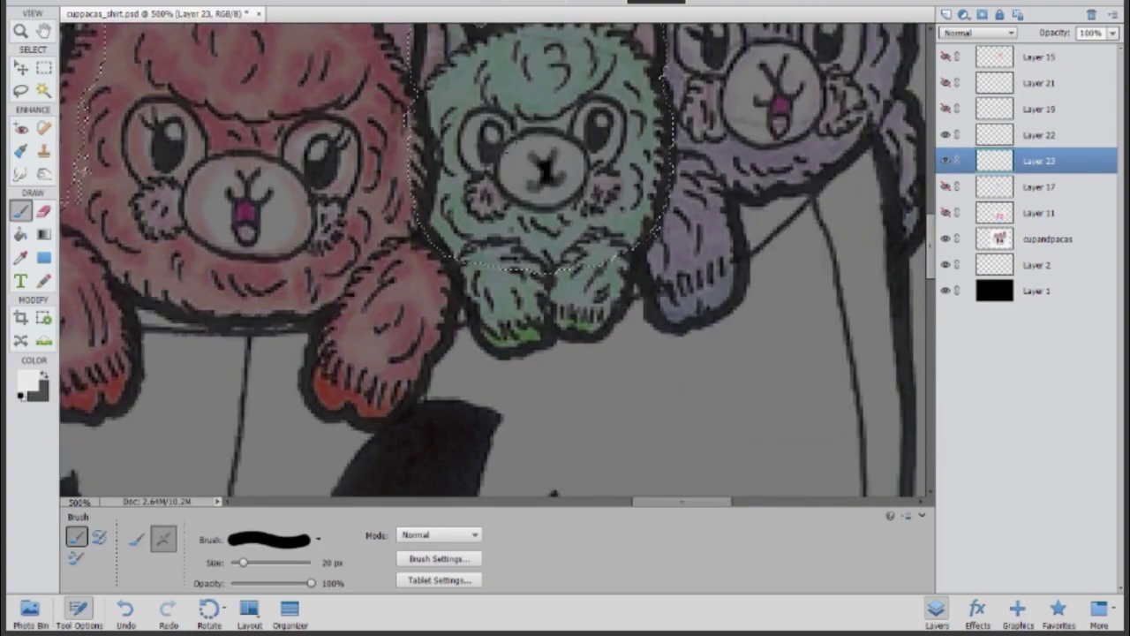
{"action": "mouse_move", "coordinate": [538, 164]}
{"action": "left_mouse_down"}
{"action": "mouse_move", "coordinate": [549, 189]}
{"action": "mouse_move", "coordinate": [574, 148]}
{"action": "mouse_move", "coordinate": [556, 198]}
{"action": "left_mouse_up"}
{"action": "key", "text": "o"}
{"action": "scroll", "coordinate": [604, 503], "scroll_direction": "left", "scroll_amount": 4}
{"action": "scroll", "coordinate": [604, 503], "scroll_direction": "left", "scroll_amount": 1}
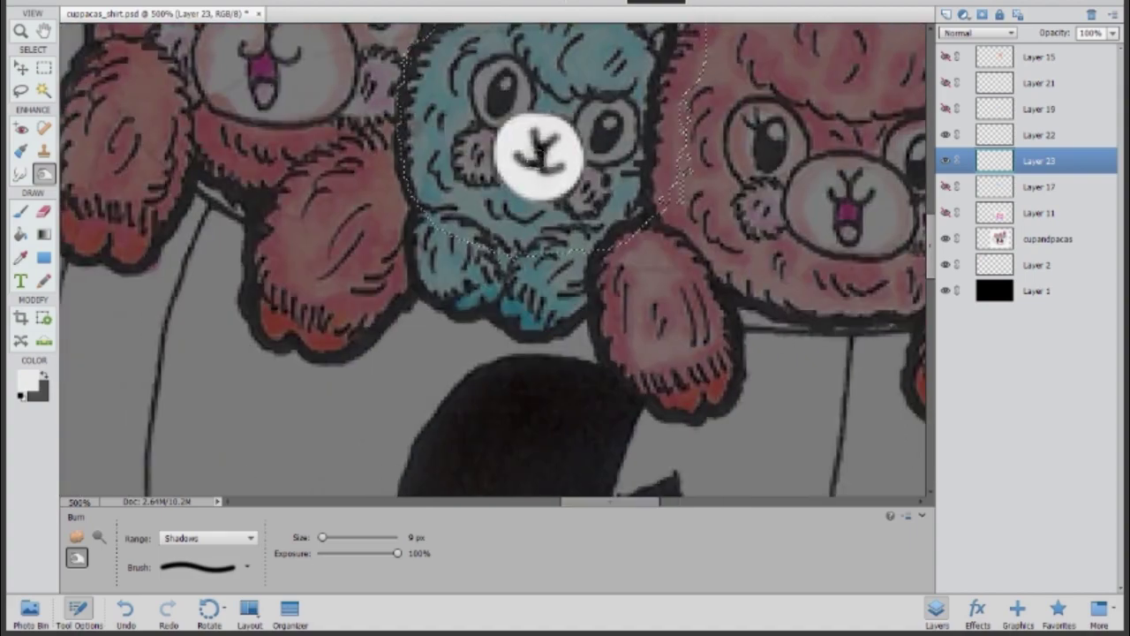
{"action": "key", "text": "ctrl+minus"}
{"action": "key", "text": "ctrl+minus"}
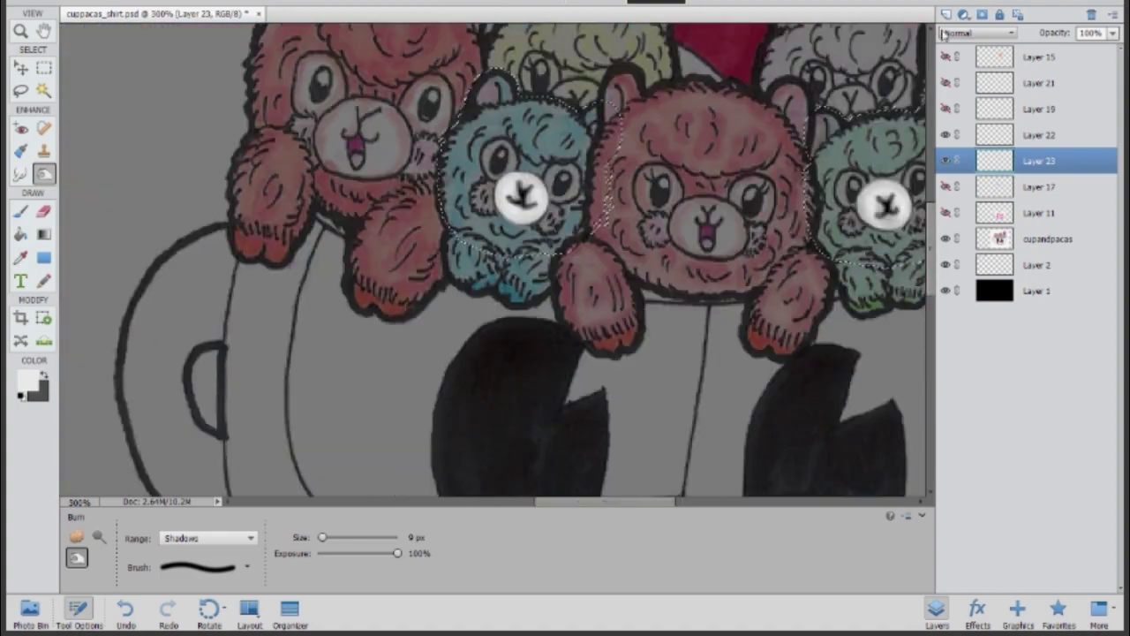
{"action": "scroll", "coordinate": [604, 503], "scroll_direction": "right", "scroll_amount": 10}
Paint white eye patches on both alpacas, shrinking the brush to 15 px
{"action": "key", "text": "alt+bracketright"}
{"action": "key", "text": "ctrl+e"}
{"action": "key", "text": "ctrl+z"}
{"action": "key", "text": "b"}
{"action": "left_click", "coordinate": [557, 187]}
{"action": "left_click", "coordinate": [270, 181]}
{"action": "left_click", "coordinate": [208, 157]}
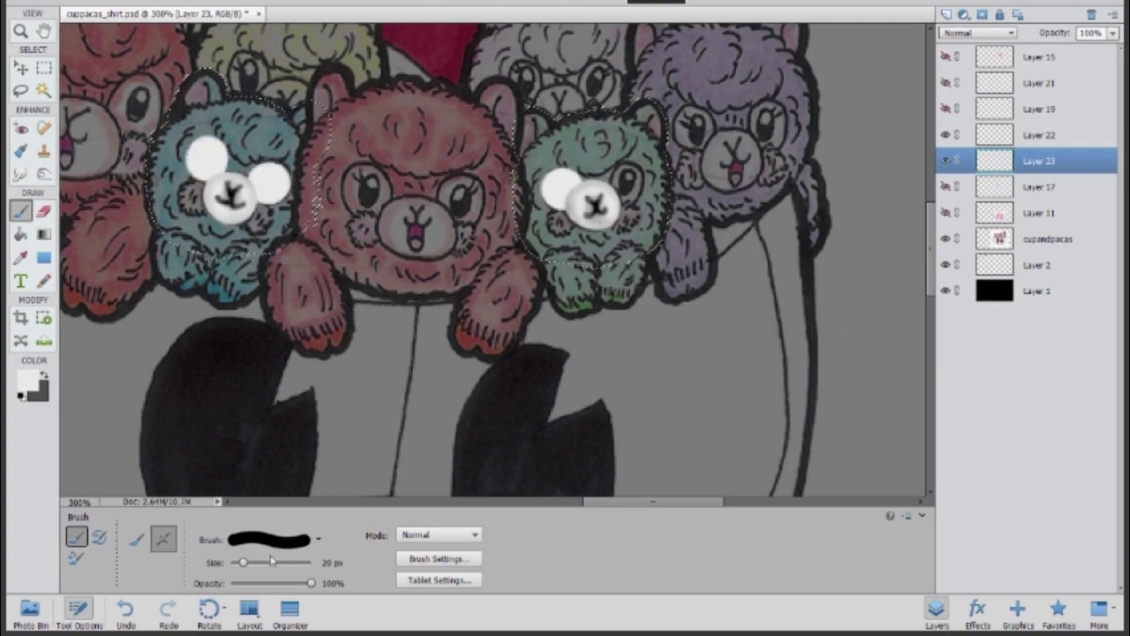
{"action": "key", "text": "bracketleft"}
{"action": "left_click", "coordinate": [625, 185]}
On a new layer, dab dark grey pupils on both alpacas' eyes with a 9 px brush
{"action": "key", "text": "ctrl+equal"}
{"action": "key", "text": "ctrl+equal"}
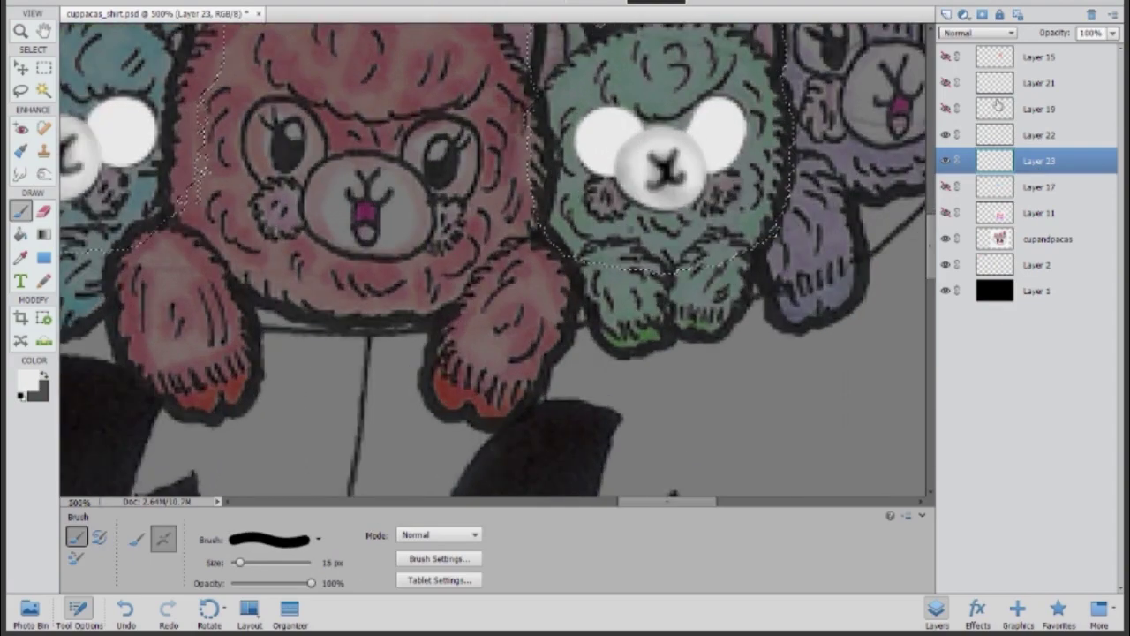
{"action": "key", "text": "ctrl+shift+alt+n"}
{"action": "key", "text": "x"}
{"action": "scroll", "coordinate": [643, 508], "scroll_direction": "left", "scroll_amount": 5}
{"action": "key", "text": "bracketleft"}
{"action": "key", "text": "bracketleft"}
{"action": "key", "text": "ctrl+equal"}
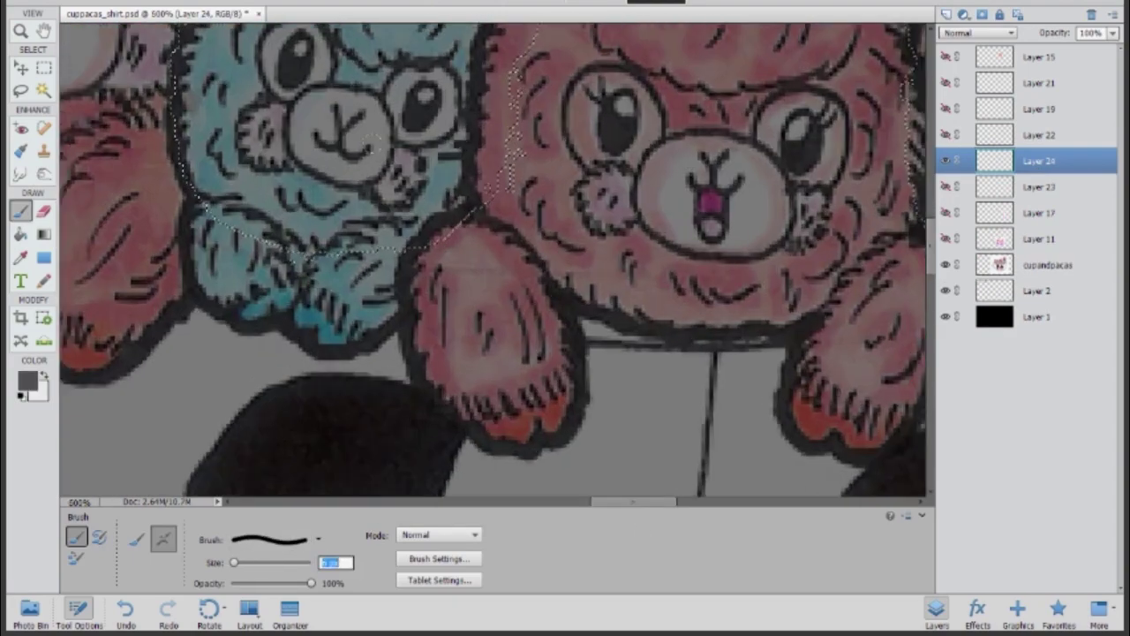
{"action": "scroll", "coordinate": [495, 265], "scroll_direction": "left", "scroll_amount": 3}
{"action": "left_click", "coordinate": [422, 240]}
{"action": "left_click", "coordinate": [297, 195]}
{"action": "left_click", "coordinate": [946, 57]}
{"action": "left_click", "coordinate": [945, 56]}
{"action": "scroll", "coordinate": [494, 265], "scroll_direction": "right", "scroll_amount": 5}
{"action": "left_click", "coordinate": [621, 256]}
{"action": "left_click", "coordinate": [750, 240]}
{"action": "key", "text": "ctrl+d"}
Add white 7 px eye highlights on a new layer and merge Layers 24 and 25
{"action": "key", "text": "ctrl+shift+alt+n"}
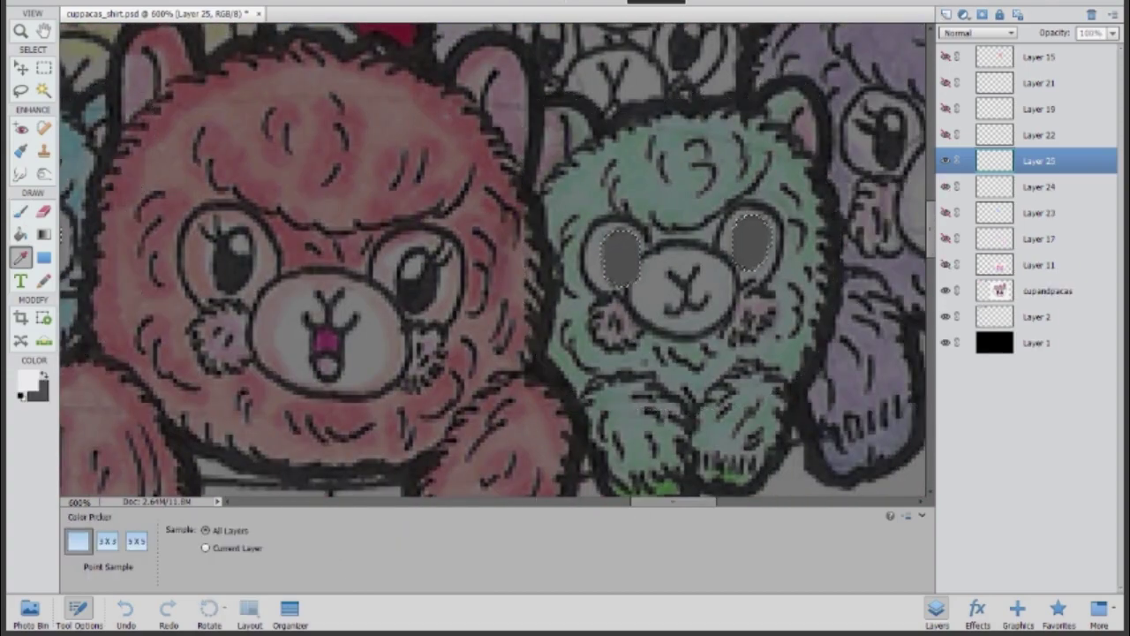
{"action": "key", "text": "x"}
{"action": "key", "text": "bracketleft"}
{"action": "key", "text": "bracketleft"}
{"action": "left_click", "coordinate": [623, 246]}
{"action": "scroll", "coordinate": [742, 231], "scroll_direction": "left", "scroll_amount": 5}
{"action": "left_click", "coordinate": [307, 185]}
{"action": "left_click", "coordinate": [433, 228]}
{"action": "key", "text": "alt+bracketleft"}
{"action": "key", "text": "o"}
{"action": "scroll", "coordinate": [298, 229], "scroll_direction": "right", "scroll_amount": 5}
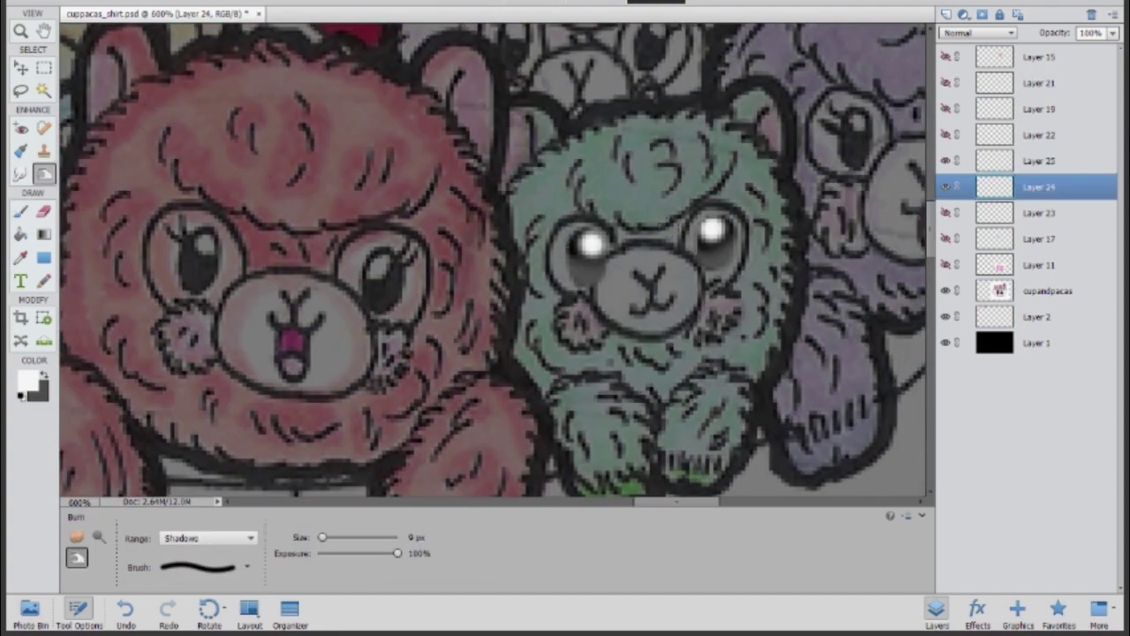
{"action": "left_click", "coordinate": [1038, 160], "text": "shift"}
{"action": "key", "text": "ctrl+e"}
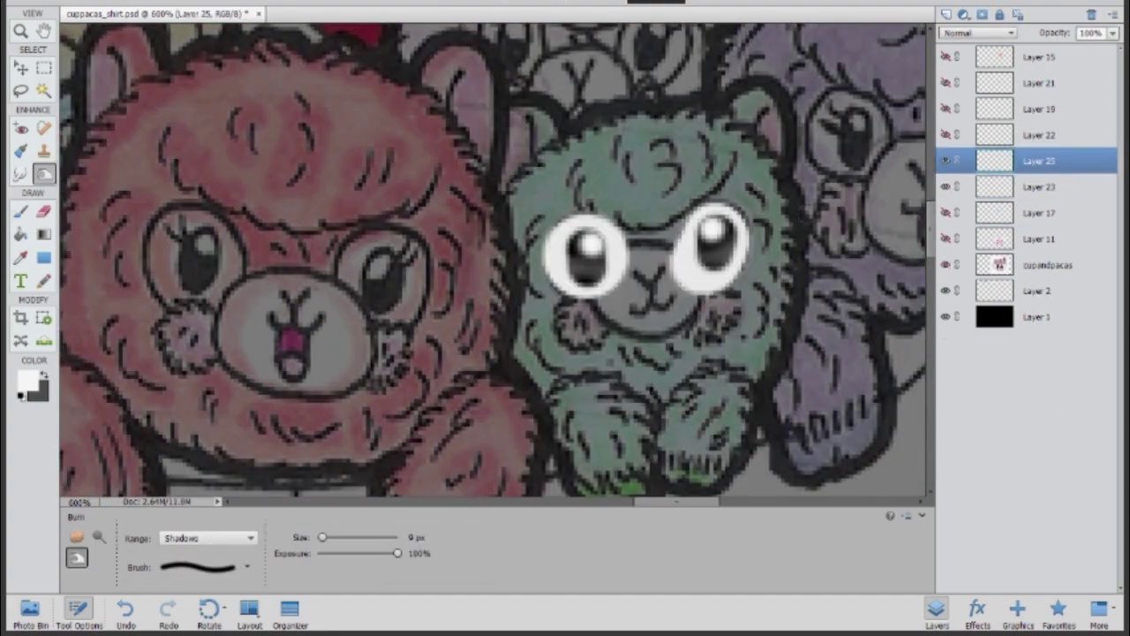
Burn darker shading around all four eyes and merge Layers 23 to 25
{"action": "key", "text": "alt+bracketleft"}
{"action": "mouse_move", "coordinate": [547, 267]}
{"action": "left_mouse_down"}
{"action": "mouse_move", "coordinate": [552, 242]}
{"action": "mouse_move", "coordinate": [554, 265]}
{"action": "left_mouse_up"}
{"action": "left_click_drag", "start_coordinate": [676, 265], "coordinate": [741, 256]}
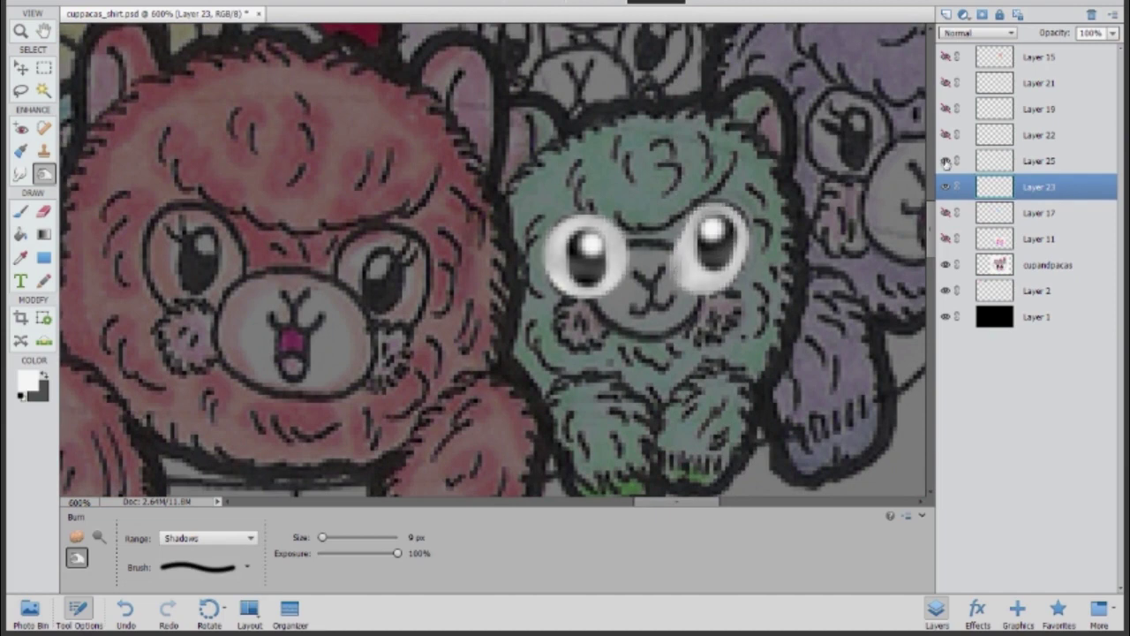
{"action": "scroll", "coordinate": [494, 265], "scroll_direction": "left", "scroll_amount": 5}
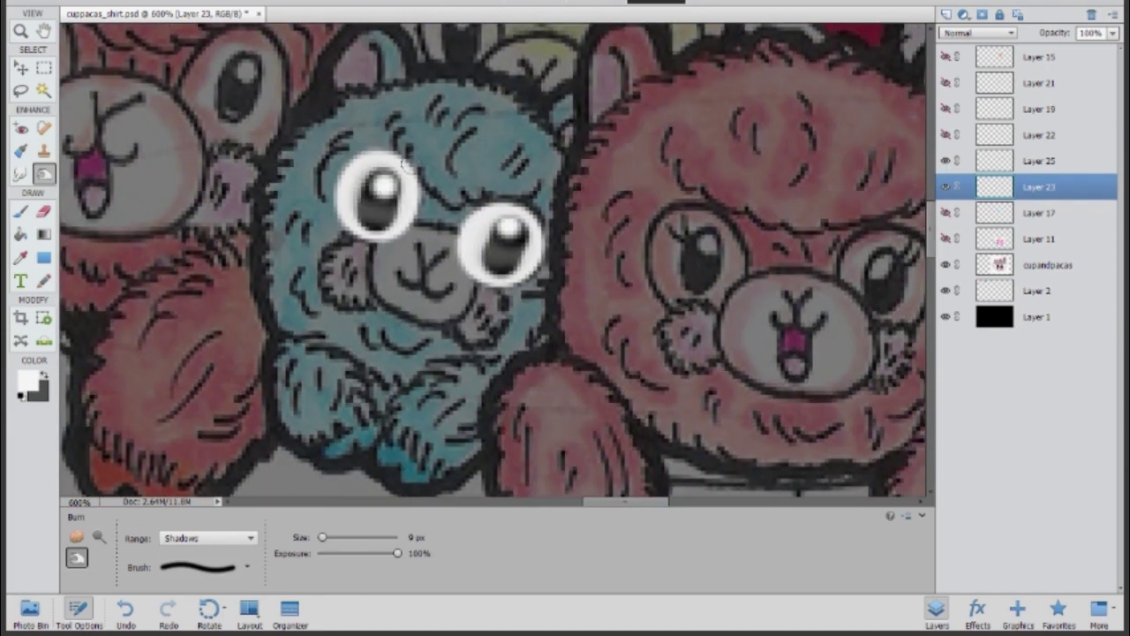
{"action": "left_click_drag", "start_coordinate": [400, 163], "coordinate": [408, 207]}
{"action": "left_click_drag", "start_coordinate": [465, 265], "coordinate": [521, 278]}
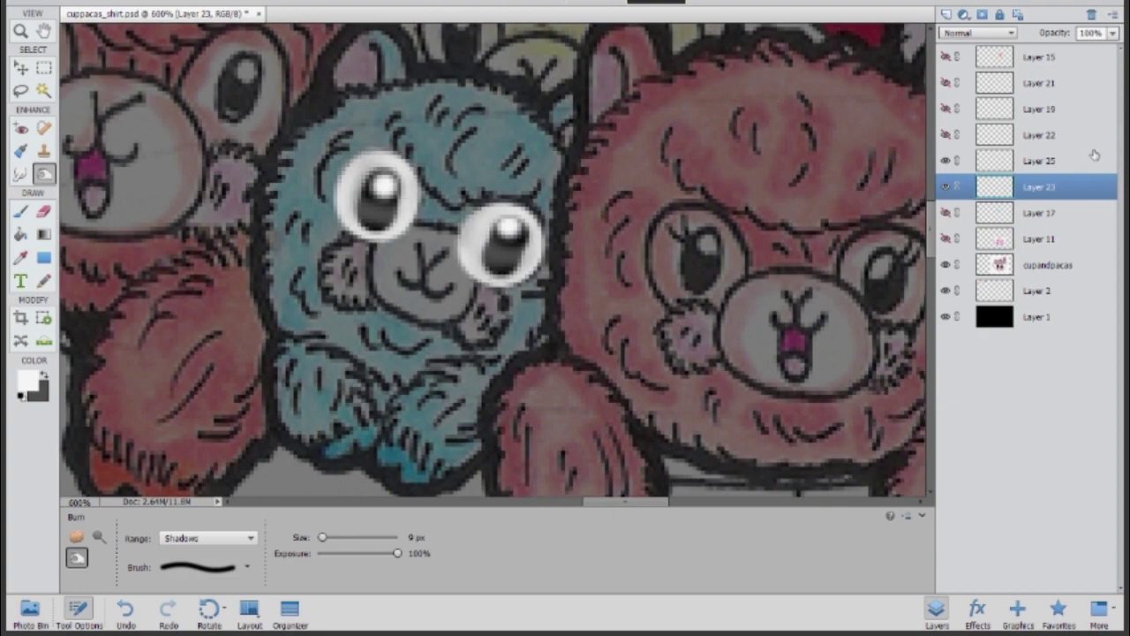
{"action": "left_click", "coordinate": [1031, 161], "text": "shift"}
{"action": "key", "text": "ctrl+e"}
Merge the eye layer into Layer 22 and zoom out to view the whole drawing
{"action": "left_click", "coordinate": [946, 134]}
{"action": "left_click", "coordinate": [946, 134]}
{"action": "left_click", "coordinate": [945, 135]}
{"action": "scroll", "coordinate": [494, 265], "scroll_direction": "right", "scroll_amount": 5}
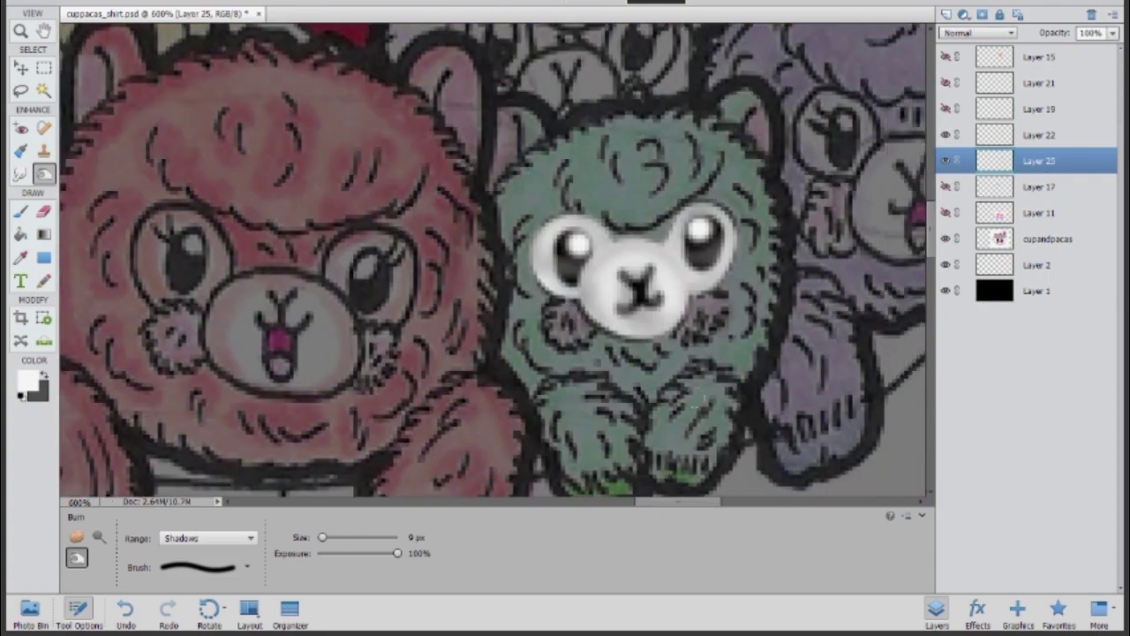
{"action": "key", "text": "ctrl+minus"}
{"action": "key", "text": "ctrl+minus"}
{"action": "key", "text": "ctrl+e"}
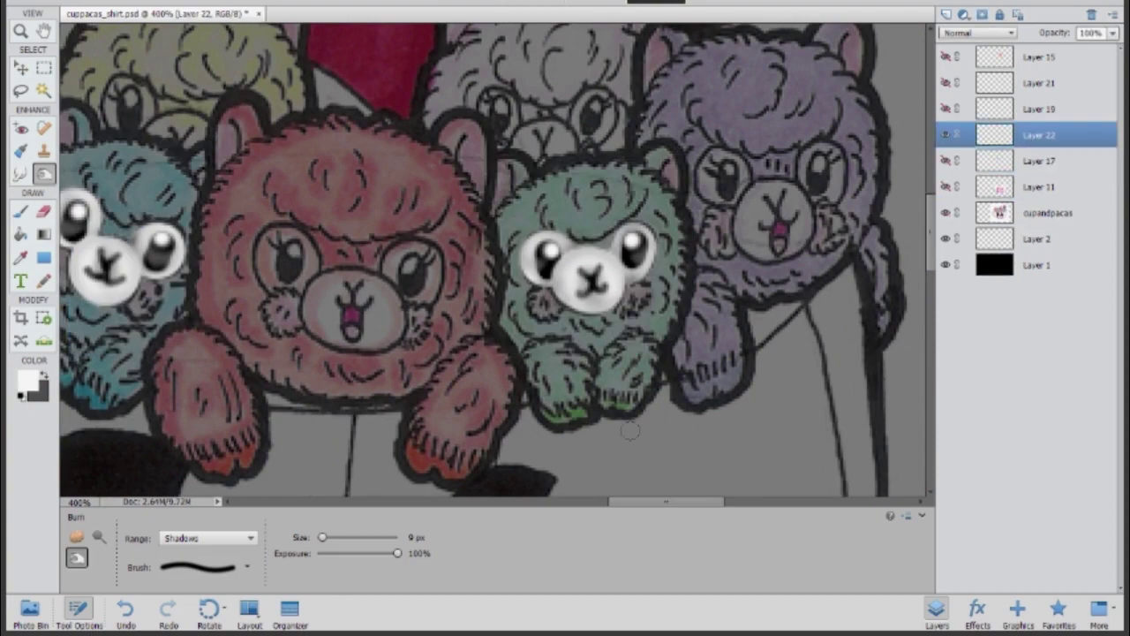
{"action": "key", "text": "ctrl+minus"}
{"action": "key", "text": "ctrl+minus"}
{"action": "key", "text": "ctrl+minus"}
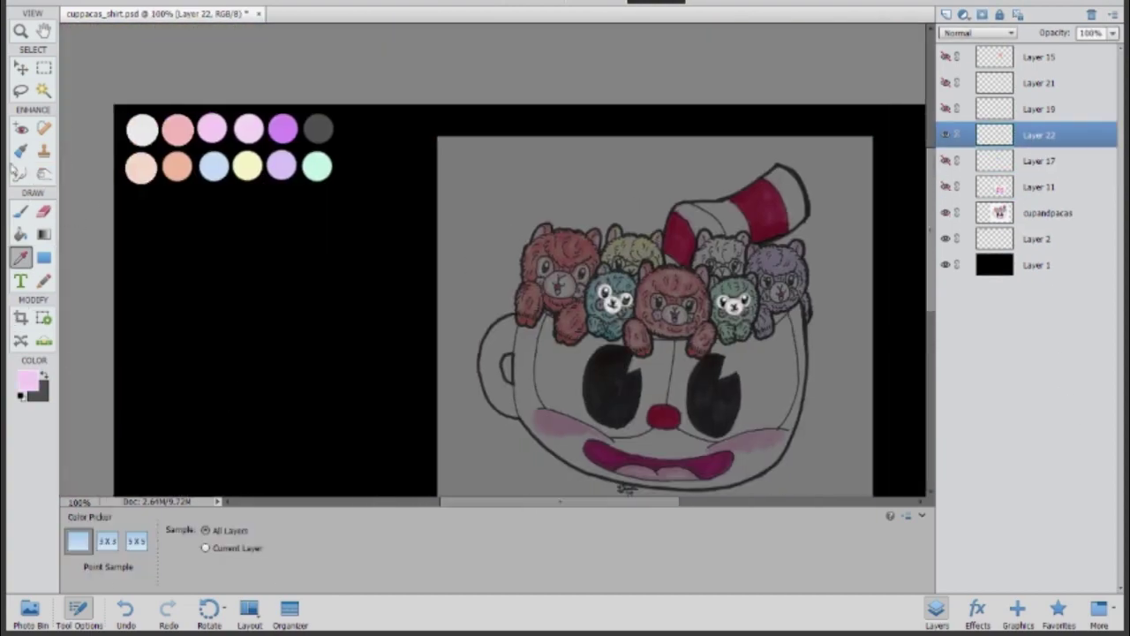
Brush two pink cheeks onto the blue alpaca on a new layer
{"action": "key", "text": "b"}
{"action": "key", "text": "ctrl+shift+alt+n"}
{"action": "scroll", "coordinate": [341, 315], "scroll_direction": "right", "scroll_amount": 5}
{"action": "key", "text": "ctrl+plus"}
{"action": "key", "text": "ctrl+plus"}
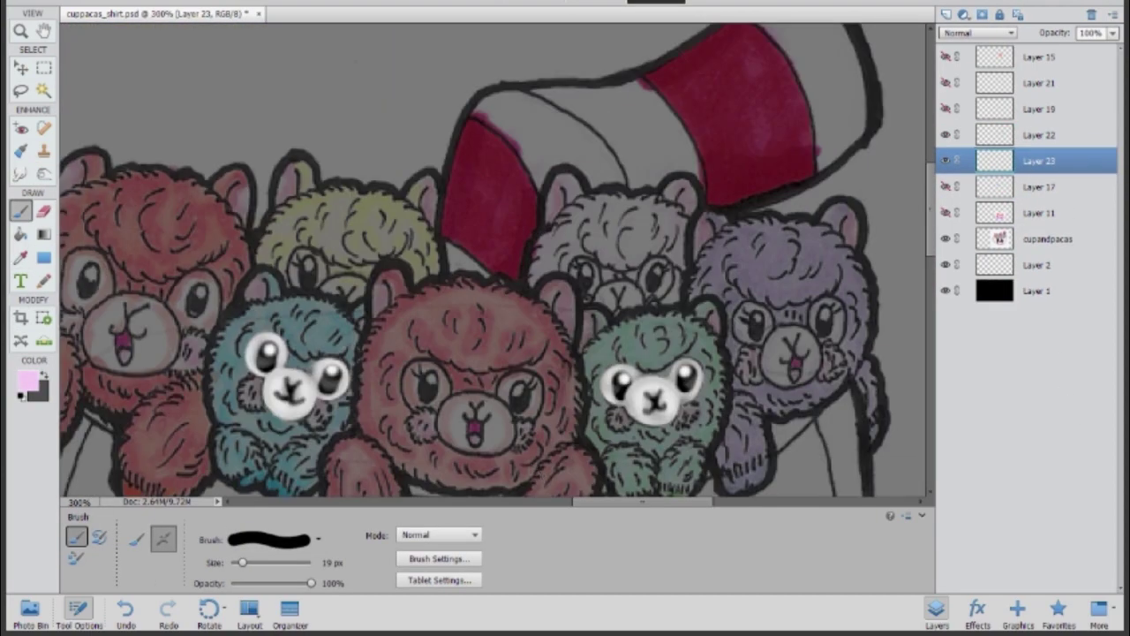
{"action": "scroll", "coordinate": [494, 265], "scroll_direction": "down", "scroll_amount": 1}
{"action": "left_click", "coordinate": [251, 353]}
{"action": "left_click", "coordinate": [317, 376]}
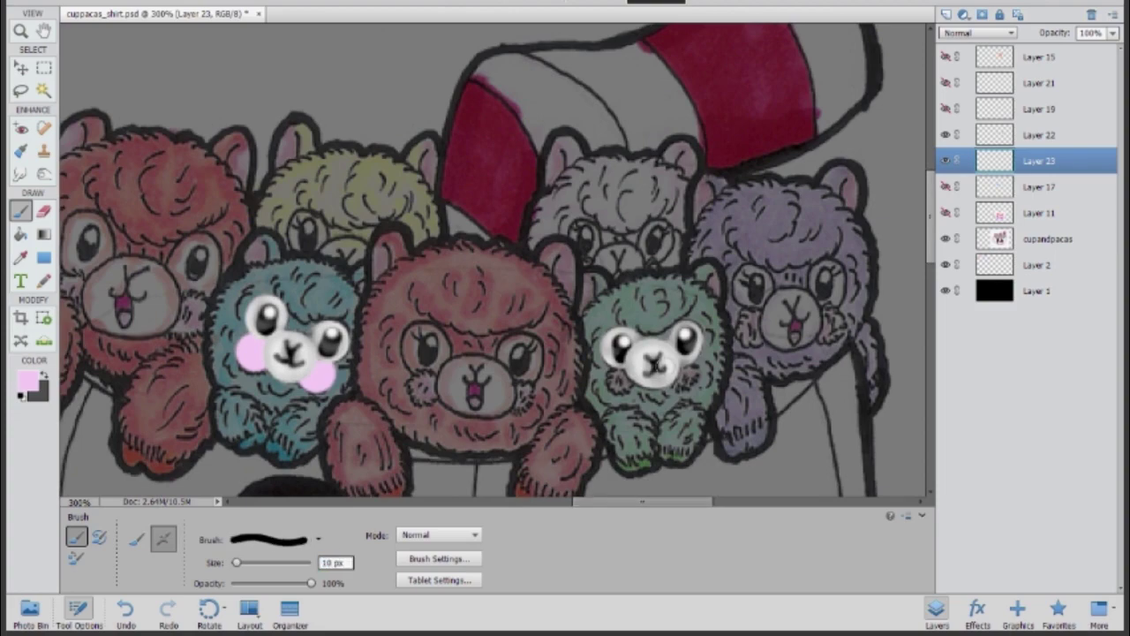
Repaint pink cheeks on both green and blue alpacas with a larger brush on another layer
{"action": "left_click", "coordinate": [618, 377]}
{"action": "left_click", "coordinate": [688, 375]}
{"action": "key", "text": "ctrl+shift+alt+n"}
{"action": "key", "text": "bracketright"}
{"action": "key", "text": "bracketright"}
{"action": "key", "text": "bracketright"}
{"action": "key", "text": "bracketright"}
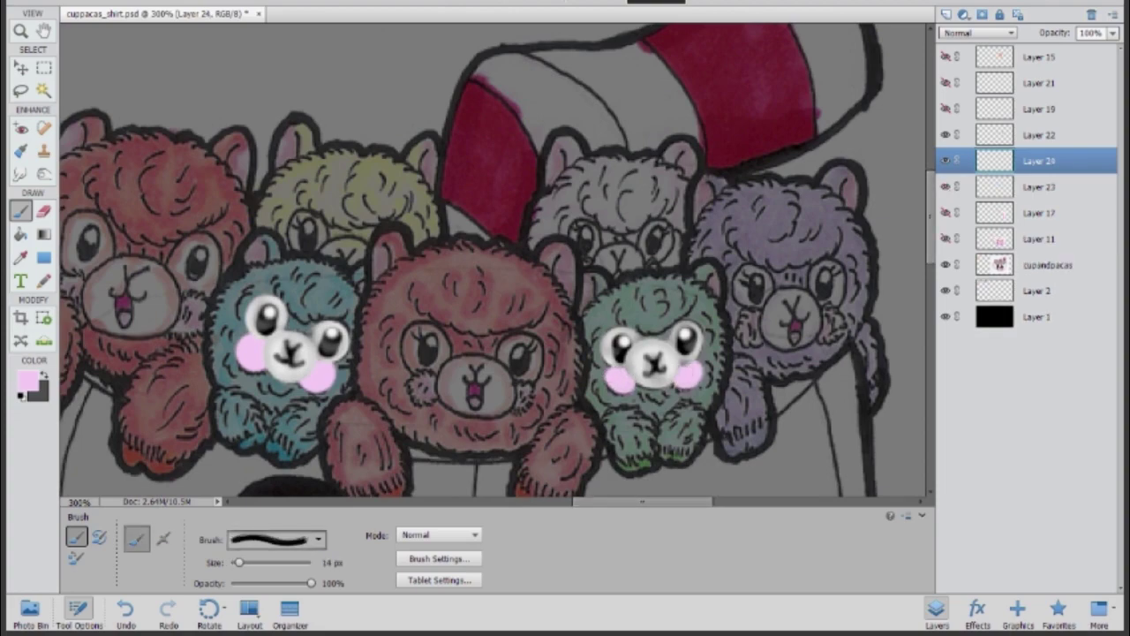
{"action": "key", "text": "ctrl+plus"}
{"action": "key", "text": "ctrl+plus"}
{"action": "left_click", "coordinate": [698, 255]}
{"action": "left_click", "coordinate": [821, 247]}
{"action": "left_click", "coordinate": [201, 252]}
{"action": "left_click", "coordinate": [89, 212]}
Merge the cheek layers and burn all four cheeks a deeper pink
{"action": "key", "text": "ctrl+e"}
{"action": "key", "text": "o"}
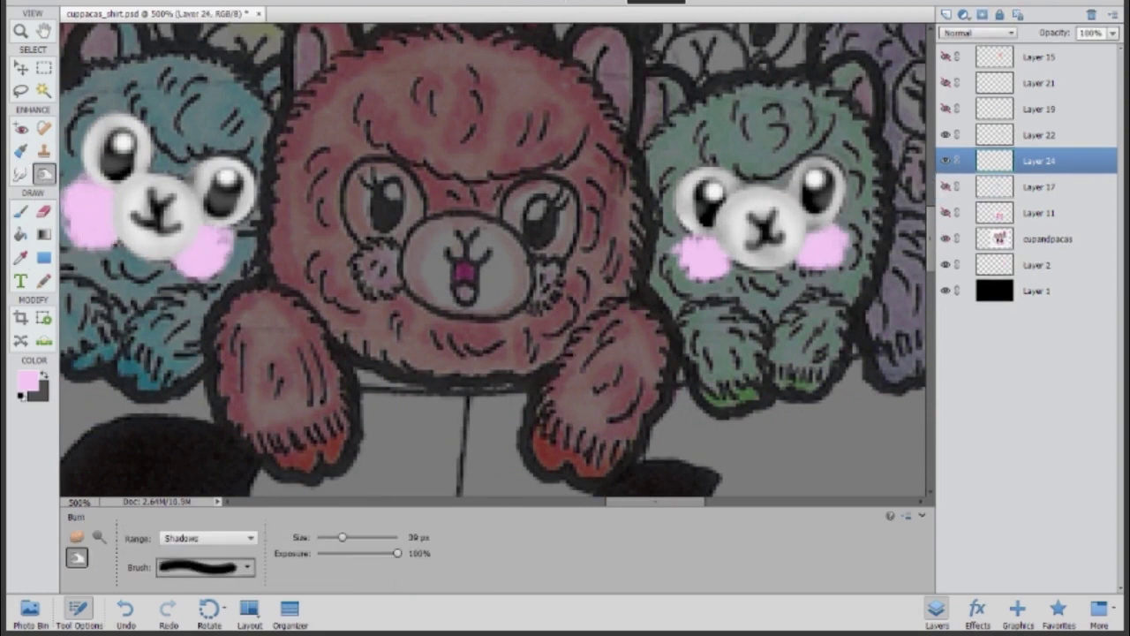
{"action": "left_click", "coordinate": [207, 243]}
{"action": "left_click", "coordinate": [696, 256]}
{"action": "left_click", "coordinate": [814, 246]}
{"action": "left_click", "coordinate": [88, 216]}
{"action": "left_click", "coordinate": [198, 248]}
{"action": "left_click", "coordinate": [99, 212]}
{"action": "left_click", "coordinate": [206, 232]}
{"action": "left_click", "coordinate": [706, 244]}
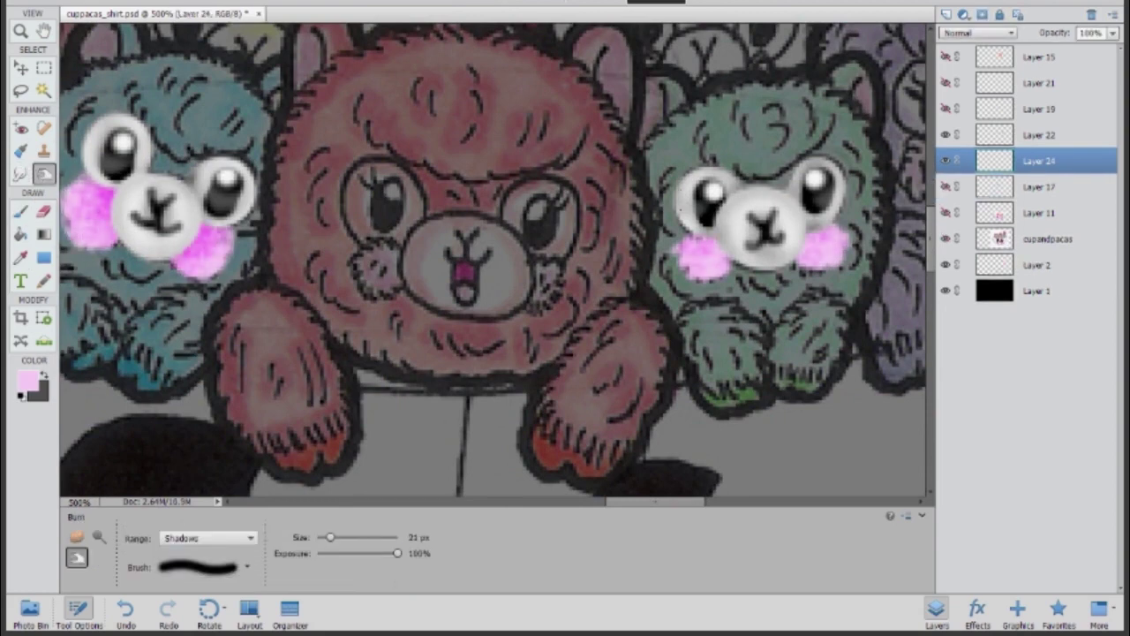
Merge the cheeks onto the fur layer and burn the blue alpaca's fur darker around its face
{"action": "key", "text": "ctrl+minus"}
{"action": "left_click", "coordinate": [944, 186]}
{"action": "key", "text": "ctrl+e"}
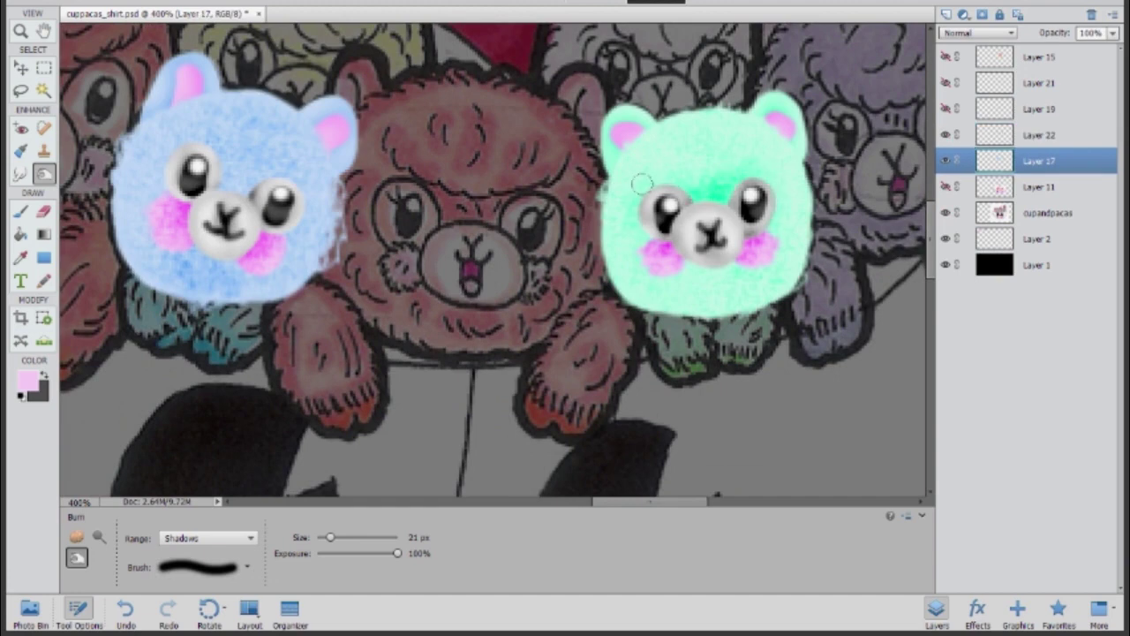
{"action": "mouse_move", "coordinate": [214, 181]}
{"action": "left_mouse_down"}
{"action": "mouse_move", "coordinate": [203, 261]}
{"action": "mouse_move", "coordinate": [163, 177]}
{"action": "left_mouse_up"}
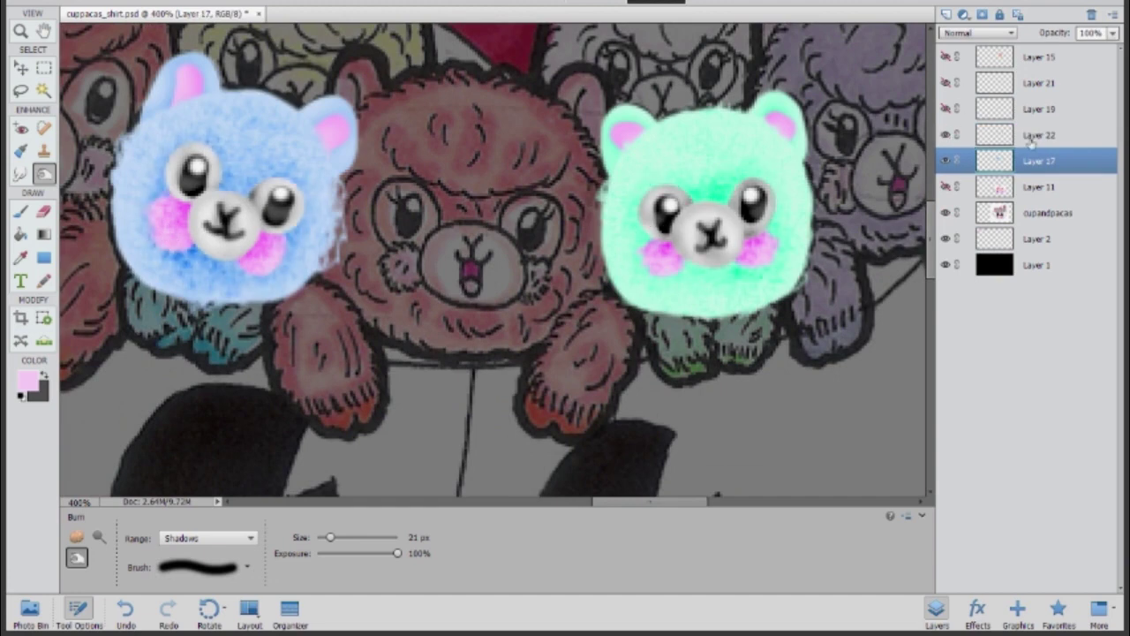
{"action": "left_click_drag", "start_coordinate": [335, 283], "coordinate": [124, 88]}
Merge alpaca Layers 21 through 17, then merge the result with Layer 15
{"action": "left_click", "coordinate": [1016, 82], "text": "shift"}
{"action": "key", "text": "ctrl+e"}
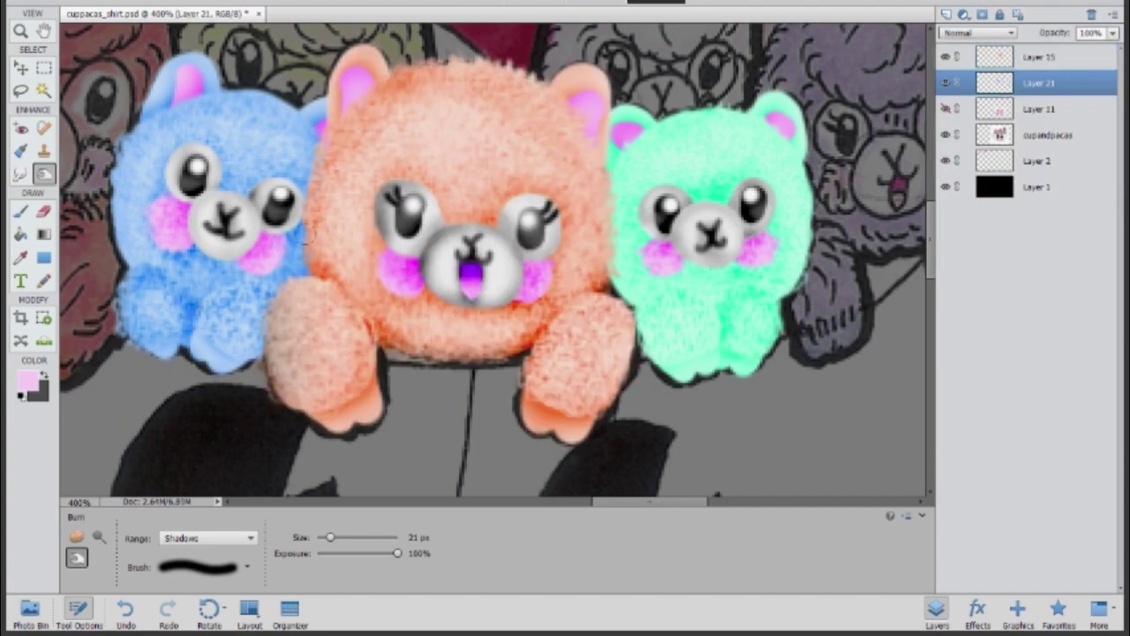
{"action": "left_click", "coordinate": [1015, 56], "text": "shift"}
{"action": "key", "text": "ctrl+e"}
{"action": "key", "text": "ctrl+minus"}
{"action": "key", "text": "ctrl+minus"}
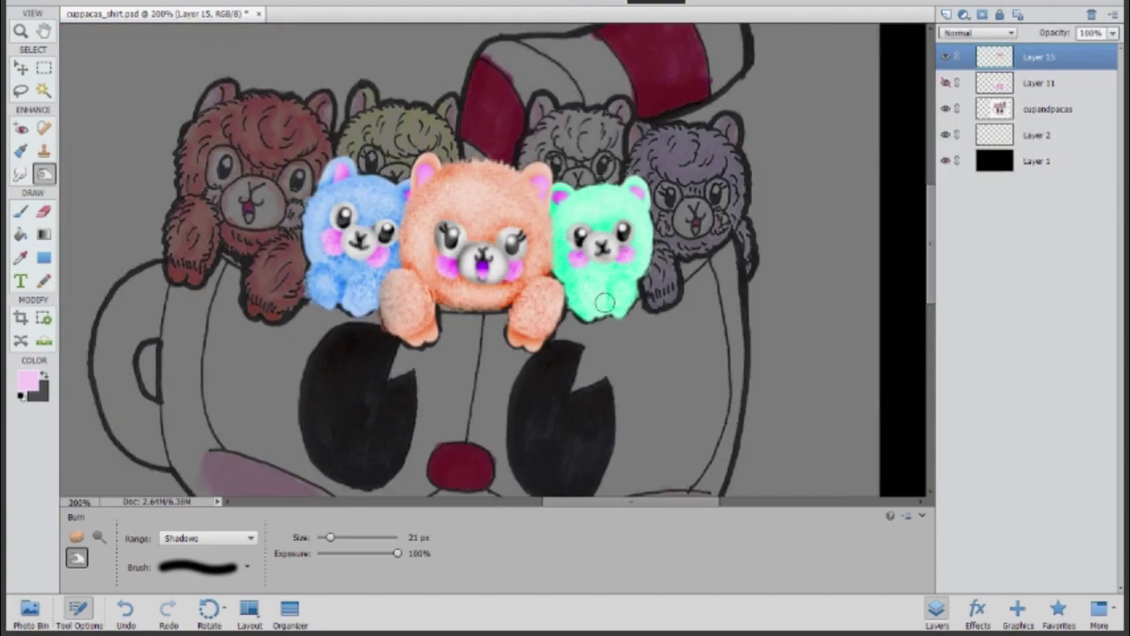
Hide the cup and finished alpaca layers and add empty Layer 16
{"action": "left_click", "coordinate": [946, 81]}
{"action": "left_click", "coordinate": [946, 82]}
{"action": "left_click", "coordinate": [946, 14]}
{"action": "left_click", "coordinate": [946, 57]}
{"action": "key", "text": "ctrl+0"}
Pick lavender and dab it onto the purple alpaca with a large brush
{"action": "left_click", "coordinate": [20, 257]}
{"action": "left_click", "coordinate": [20, 212]}
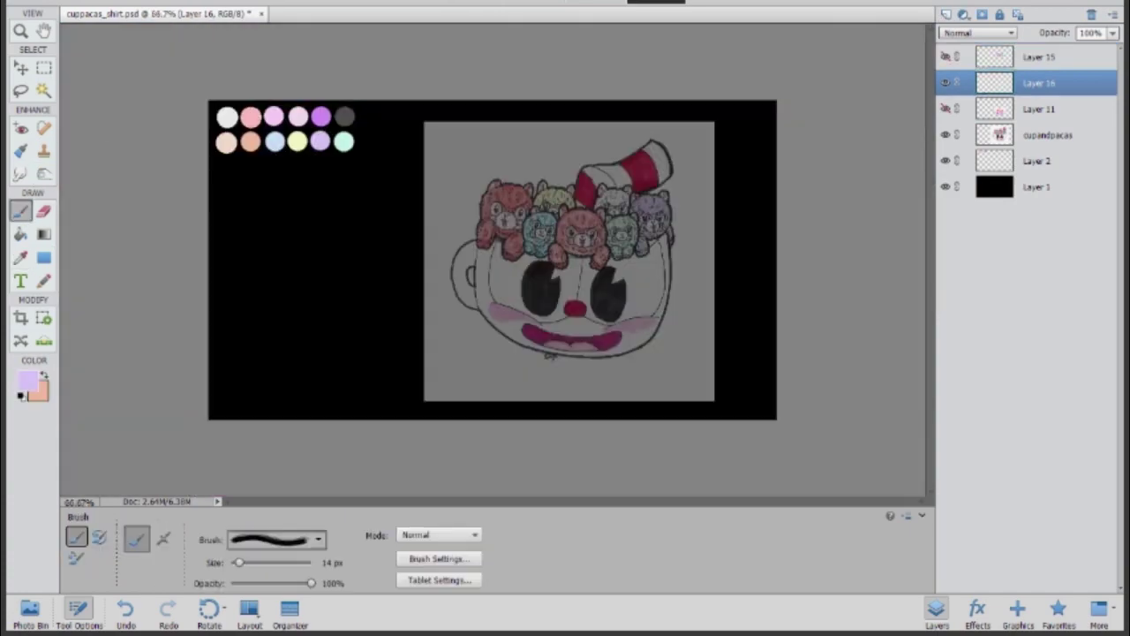
{"action": "key", "text": "bracketright"}
{"action": "key", "text": "bracketright"}
{"action": "key", "text": "bracketright"}
{"action": "key", "text": "bracketright"}
{"action": "key", "text": "bracketright"}
{"action": "key", "text": "bracketright"}
{"action": "key", "text": "bracketright"}
{"action": "key", "text": "ctrl+equal"}
{"action": "key", "text": "ctrl+equal"}
{"action": "key", "text": "ctrl+equal"}
{"action": "scroll", "coordinate": [495, 265], "scroll_direction": "up", "scroll_amount": 3}
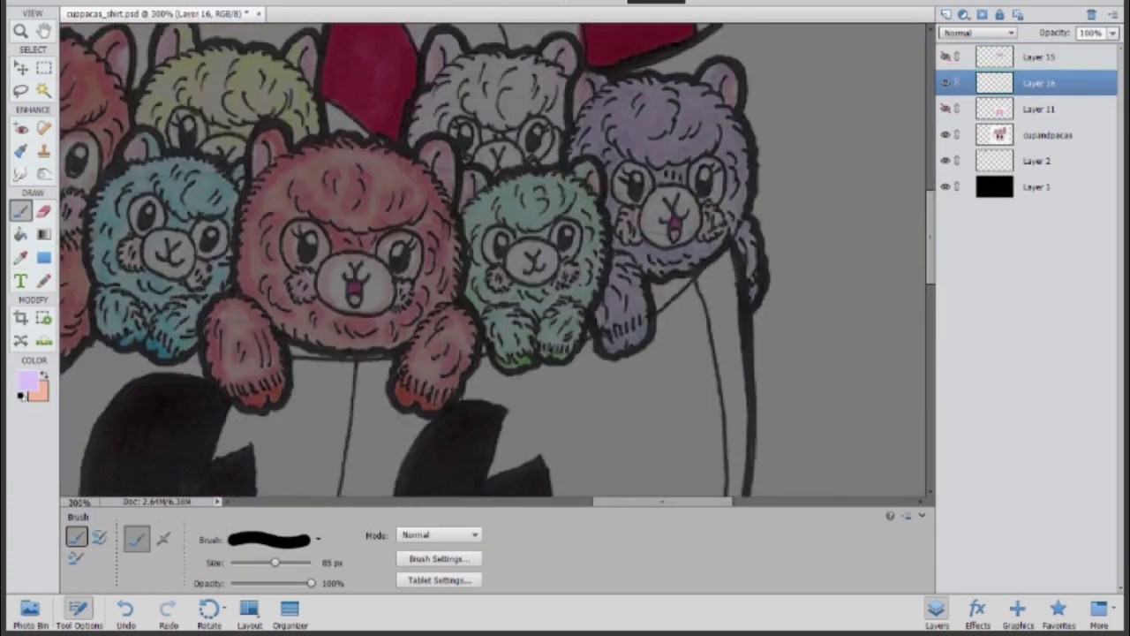
{"action": "left_click", "coordinate": [650, 174]}
{"action": "scroll", "coordinate": [494, 265], "scroll_direction": "left", "scroll_amount": 5}
{"action": "scroll", "coordinate": [494, 265], "scroll_direction": "up", "scroll_amount": 1}
Paint a peach head over the left alpaca and a lavender head over the right one
{"action": "key", "text": "x"}
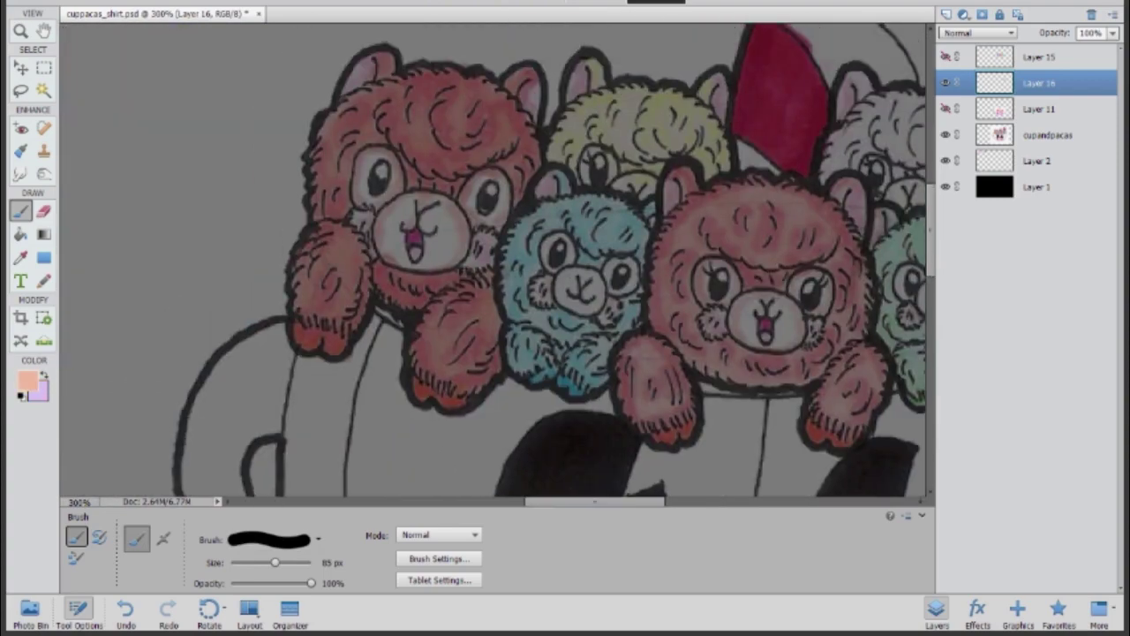
{"action": "mouse_move", "coordinate": [450, 155]}
{"action": "left_mouse_down"}
{"action": "mouse_move", "coordinate": [451, 221]}
{"action": "mouse_move", "coordinate": [412, 154]}
{"action": "mouse_move", "coordinate": [393, 167]}
{"action": "mouse_move", "coordinate": [397, 216]}
{"action": "left_mouse_up"}
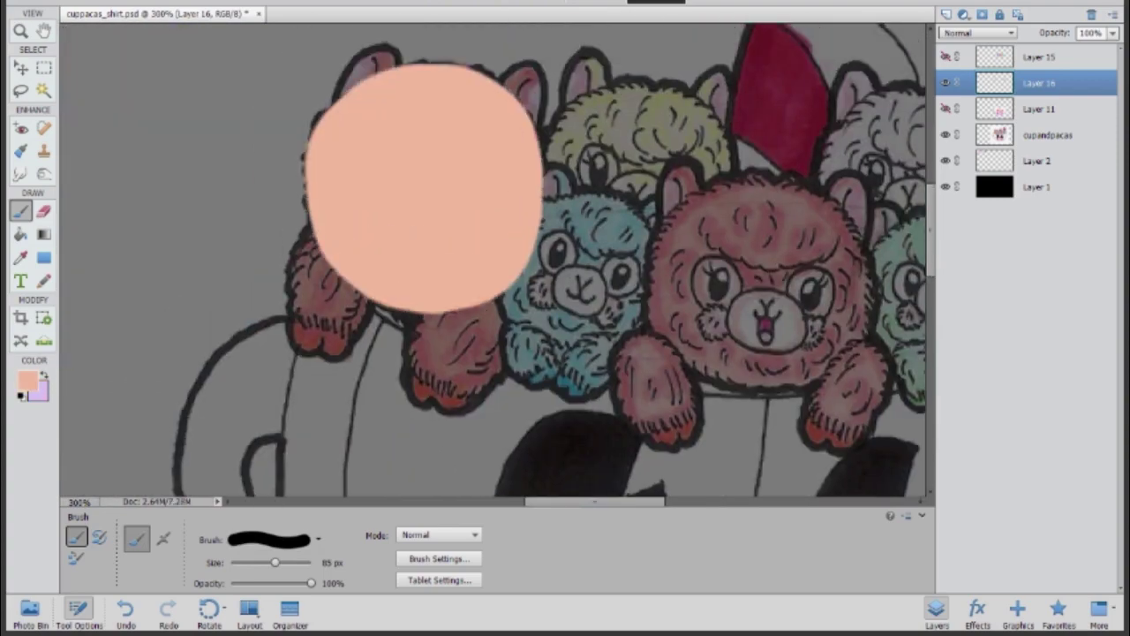
{"action": "scroll", "coordinate": [494, 264], "scroll_direction": "right", "scroll_amount": 5}
{"action": "key", "text": "ctrl+shift+alt+n"}
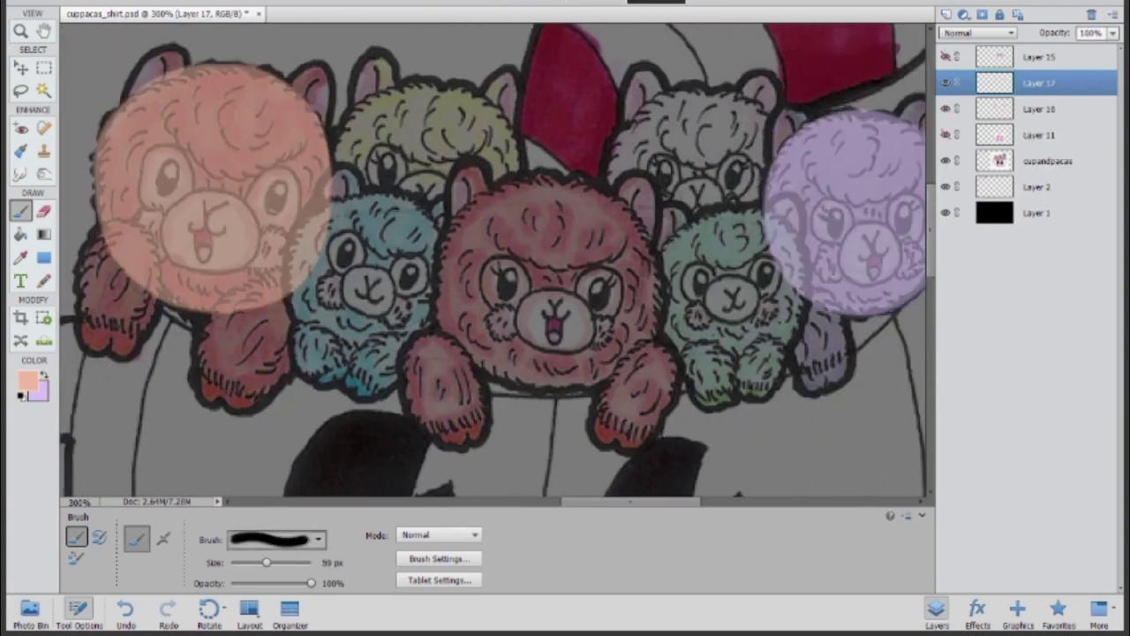
{"action": "key", "text": "bracketleft"}
{"action": "key", "text": "bracketleft"}
{"action": "mouse_move", "coordinate": [274, 79]}
{"action": "left_mouse_down"}
{"action": "mouse_move", "coordinate": [198, 71]}
{"action": "mouse_move", "coordinate": [114, 256]}
{"action": "mouse_move", "coordinate": [282, 89]}
{"action": "mouse_move", "coordinate": [177, 97]}
{"action": "mouse_move", "coordinate": [227, 113]}
{"action": "left_mouse_up"}
{"action": "scroll", "coordinate": [227, 113], "scroll_direction": "right", "scroll_amount": 5}
{"action": "key", "text": "x"}
{"action": "mouse_move", "coordinate": [424, 133]}
{"action": "left_mouse_down"}
{"action": "mouse_move", "coordinate": [459, 221]}
{"action": "mouse_move", "coordinate": [362, 204]}
{"action": "mouse_move", "coordinate": [468, 291]}
{"action": "mouse_move", "coordinate": [529, 185]}
{"action": "mouse_move", "coordinate": [419, 174]}
{"action": "left_mouse_up"}
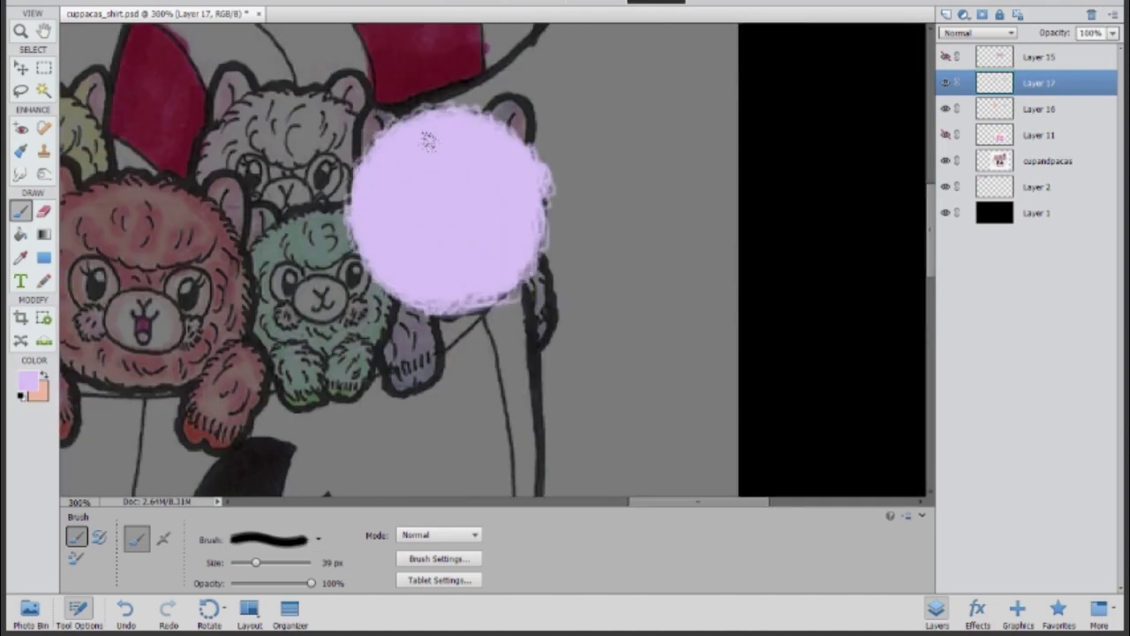
Merge the two colour layers and burn a fluffy fur texture into both heads
{"action": "left_click", "coordinate": [995, 109], "text": "ctrl"}
{"action": "scroll", "coordinate": [494, 265], "scroll_direction": "left", "scroll_amount": 10}
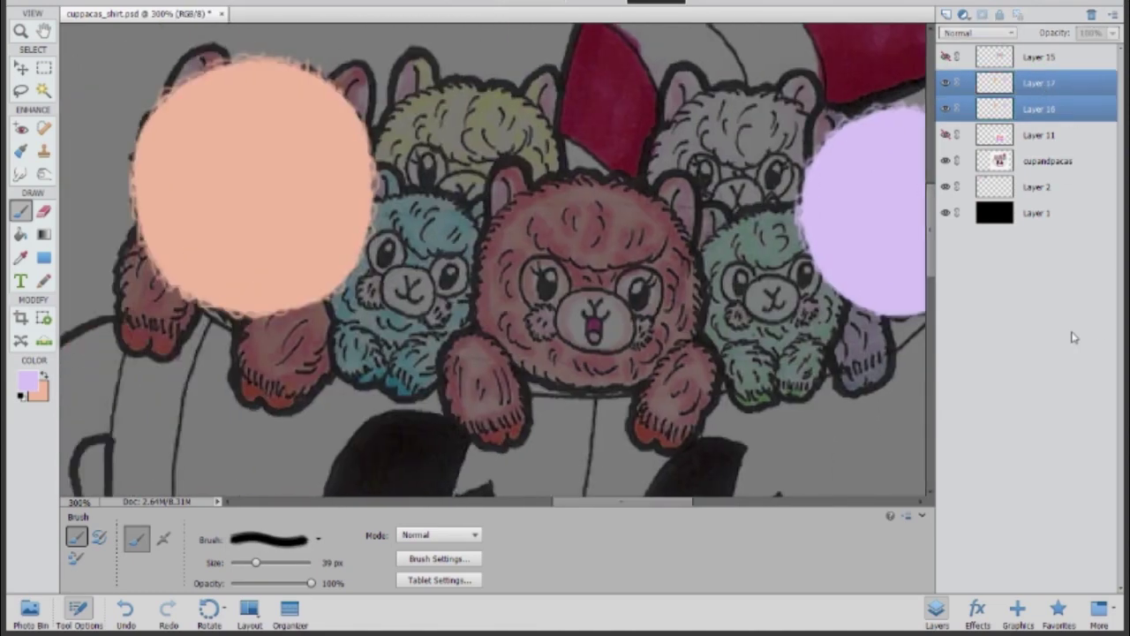
{"action": "key", "text": "ctrl+e"}
{"action": "key", "text": "o"}
{"action": "mouse_move", "coordinate": [247, 106]}
{"action": "left_mouse_down"}
{"action": "mouse_move", "coordinate": [191, 252]}
{"action": "mouse_move", "coordinate": [221, 165]}
{"action": "left_mouse_up"}
{"action": "scroll", "coordinate": [222, 164], "scroll_direction": "right", "scroll_amount": 10}
{"action": "mouse_move", "coordinate": [538, 176]}
{"action": "left_mouse_down"}
{"action": "mouse_move", "coordinate": [413, 256]}
{"action": "mouse_move", "coordinate": [385, 147]}
{"action": "mouse_move", "coordinate": [413, 270]}
{"action": "mouse_move", "coordinate": [326, 258]}
{"action": "left_mouse_up"}
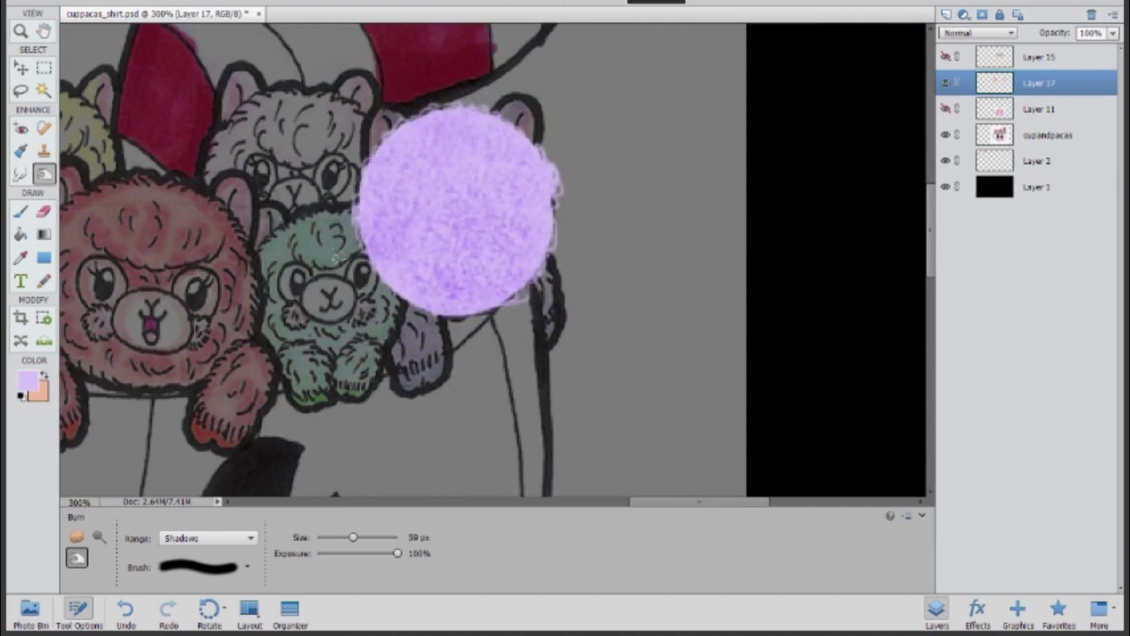
{"action": "key", "text": "ctrl+1"}
Hide the head layer and rough in lavender and peach paw blobs on a new layer
{"action": "left_click", "coordinate": [947, 83]}
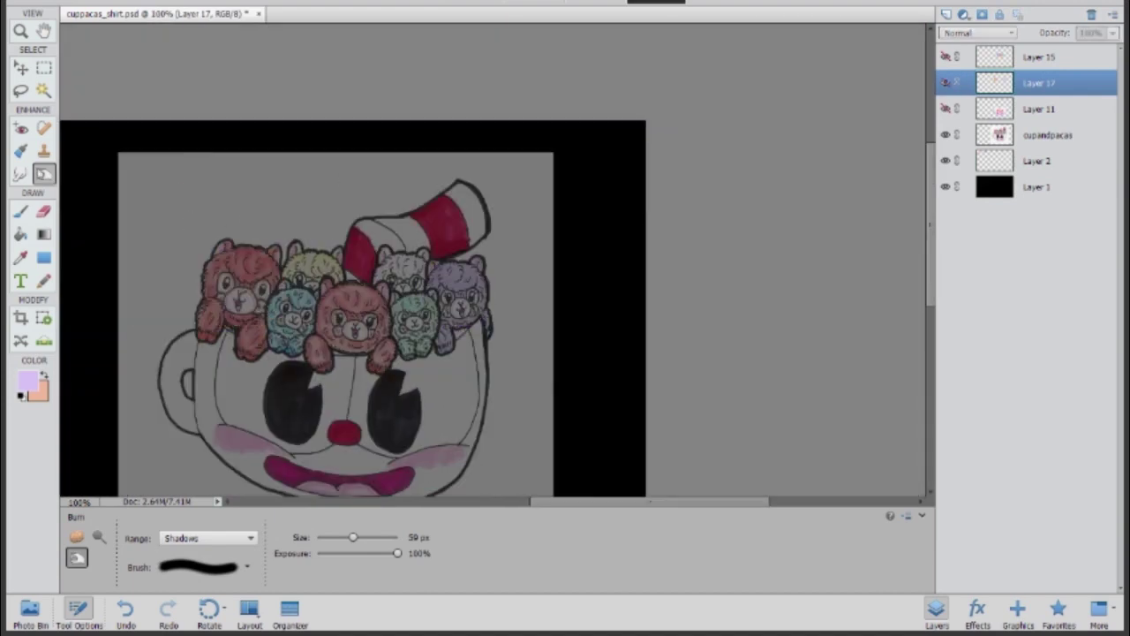
{"action": "key", "text": "b"}
{"action": "key", "text": "ctrl+equal"}
{"action": "key", "text": "ctrl+equal"}
{"action": "key", "text": "ctrl+equal"}
{"action": "scroll", "coordinate": [494, 265], "scroll_direction": "down", "scroll_amount": 5}
{"action": "left_click", "coordinate": [945, 14]}
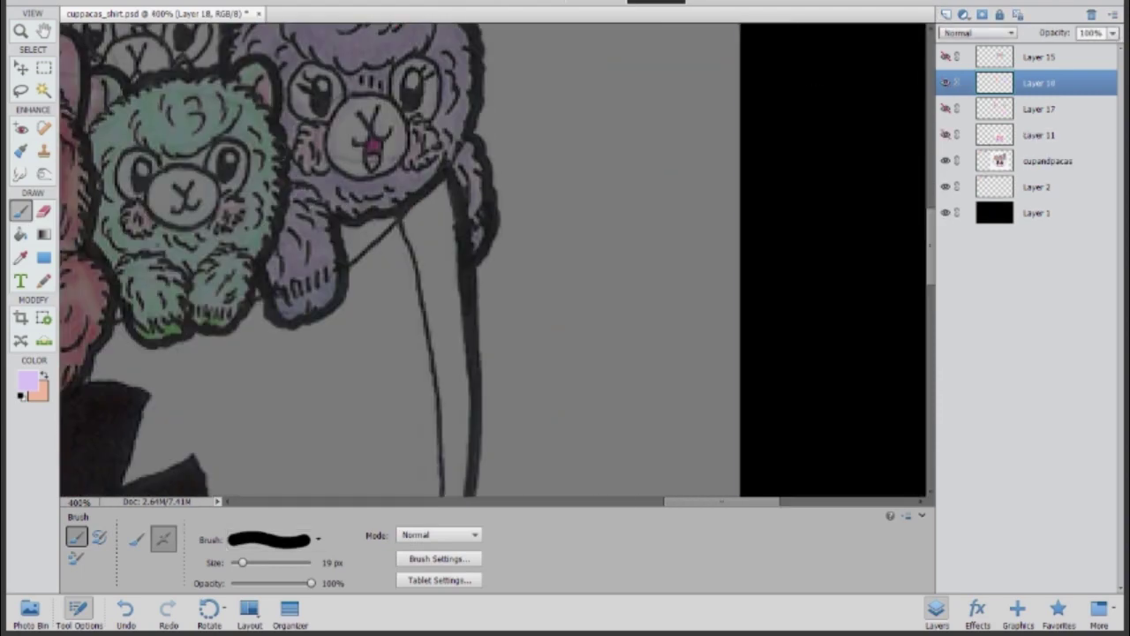
{"action": "mouse_move", "coordinate": [265, 194]}
{"action": "left_mouse_down"}
{"action": "mouse_move", "coordinate": [309, 247]}
{"action": "mouse_move", "coordinate": [291, 282]}
{"action": "mouse_move", "coordinate": [326, 229]}
{"action": "left_mouse_up"}
{"action": "scroll", "coordinate": [494, 265], "scroll_direction": "left", "scroll_amount": 10}
{"action": "key", "text": "x"}
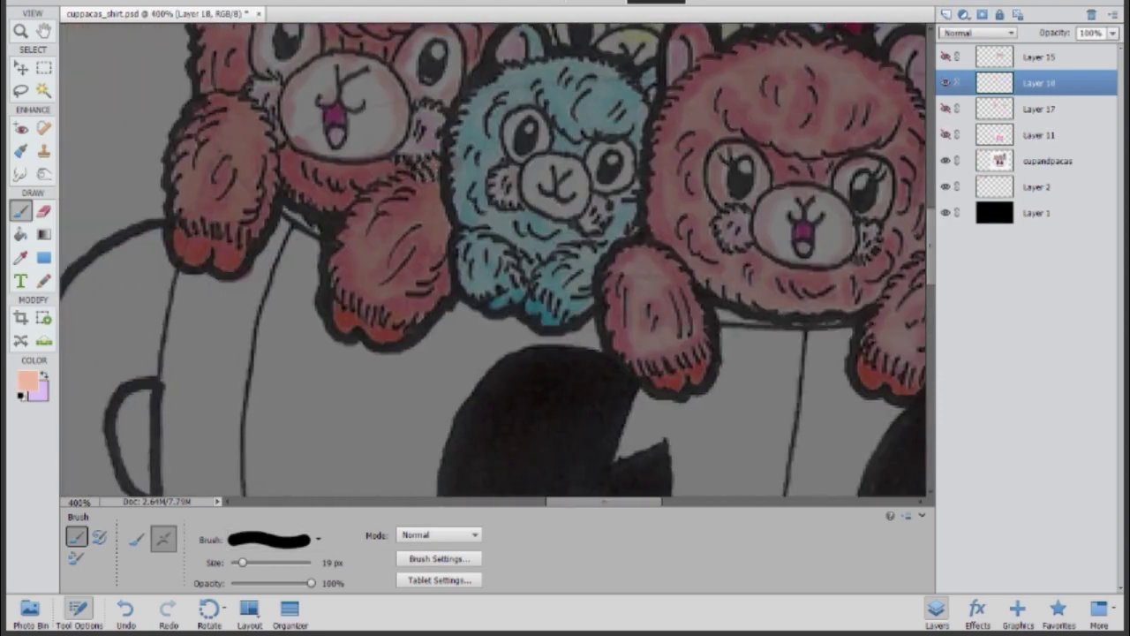
{"action": "mouse_move", "coordinate": [424, 169]}
{"action": "left_mouse_down"}
{"action": "mouse_move", "coordinate": [371, 265]}
{"action": "mouse_move", "coordinate": [429, 245]}
{"action": "left_mouse_up"}
{"action": "mouse_move", "coordinate": [220, 104]}
{"action": "left_mouse_down"}
{"action": "mouse_move", "coordinate": [226, 207]}
{"action": "mouse_move", "coordinate": [227, 124]}
{"action": "mouse_move", "coordinate": [173, 167]}
{"action": "left_mouse_up"}
Make the rough blobs translucent and repaint solid peach and lavender paws on a new layer
{"action": "key", "text": "shift+alt+m"}
{"action": "key", "text": "ctrl+shift+alt+n"}
{"action": "key", "text": "bracketright"}
{"action": "key", "text": "bracketright"}
{"action": "mouse_move", "coordinate": [229, 102]}
{"action": "left_mouse_down"}
{"action": "mouse_move", "coordinate": [174, 179]}
{"action": "mouse_move", "coordinate": [265, 167]}
{"action": "mouse_move", "coordinate": [221, 137]}
{"action": "left_mouse_up"}
{"action": "mouse_move", "coordinate": [459, 168]}
{"action": "left_mouse_down"}
{"action": "mouse_move", "coordinate": [380, 182]}
{"action": "mouse_move", "coordinate": [349, 209]}
{"action": "mouse_move", "coordinate": [352, 276]}
{"action": "mouse_move", "coordinate": [419, 195]}
{"action": "mouse_move", "coordinate": [422, 219]}
{"action": "mouse_move", "coordinate": [389, 247]}
{"action": "mouse_move", "coordinate": [353, 214]}
{"action": "left_mouse_up"}
{"action": "scroll", "coordinate": [495, 264], "scroll_direction": "right", "scroll_amount": 10}
{"action": "key", "text": "x"}
{"action": "mouse_move", "coordinate": [477, 194]}
{"action": "left_mouse_down"}
{"action": "mouse_move", "coordinate": [495, 283]}
{"action": "mouse_move", "coordinate": [442, 240]}
{"action": "left_mouse_up"}
Burn fur shading into the lavender and peach paws
{"action": "left_click_drag", "start_coordinate": [1047, 108], "coordinate": [1092, 14]}
{"action": "key", "text": "o"}
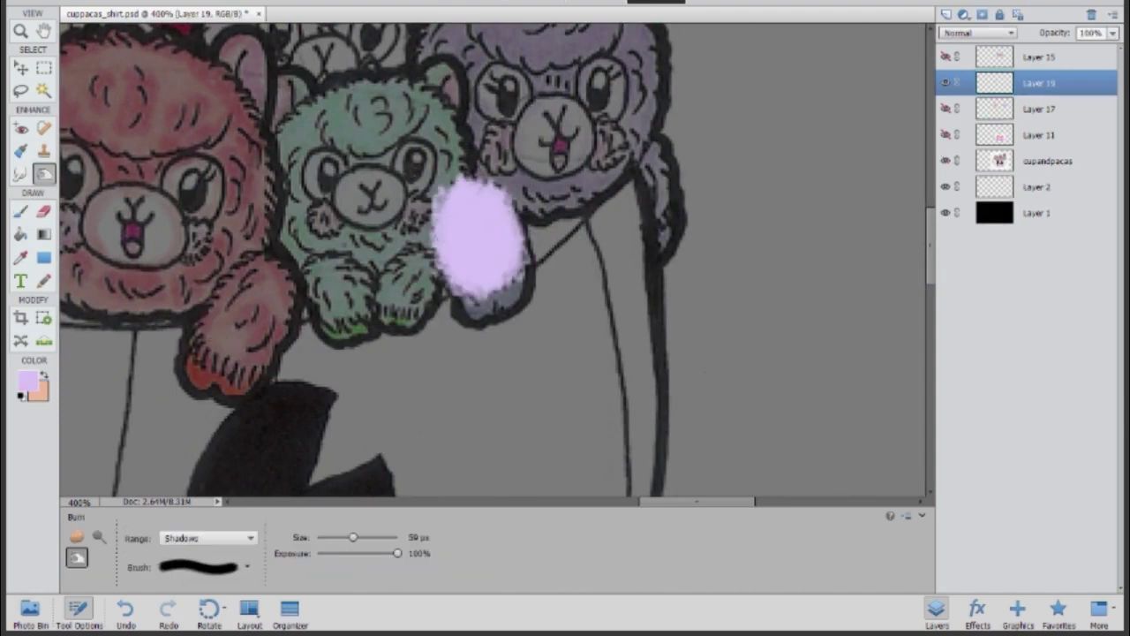
{"action": "left_click_drag", "start_coordinate": [468, 211], "coordinate": [494, 256]}
{"action": "scroll", "coordinate": [530, 265], "scroll_direction": "left", "scroll_amount": 10}
{"action": "mouse_move", "coordinate": [574, 283]}
{"action": "left_mouse_down"}
{"action": "mouse_move", "coordinate": [389, 141]}
{"action": "mouse_move", "coordinate": [388, 221]}
{"action": "mouse_move", "coordinate": [354, 177]}
{"action": "mouse_move", "coordinate": [593, 308]}
{"action": "mouse_move", "coordinate": [623, 194]}
{"action": "left_mouse_up"}
{"action": "key", "text": "bracketleft"}
{"action": "key", "text": "bracketleft"}
{"action": "key", "text": "bracketleft"}
{"action": "key", "text": "bracketleft"}
{"action": "scroll", "coordinate": [618, 221], "scroll_direction": "right", "scroll_amount": 10}
{"action": "left_click_drag", "start_coordinate": [494, 195], "coordinate": [494, 269]}
On a new layer, paint and burn extra lavender and peach paw sections
{"action": "left_click", "coordinate": [947, 14]}
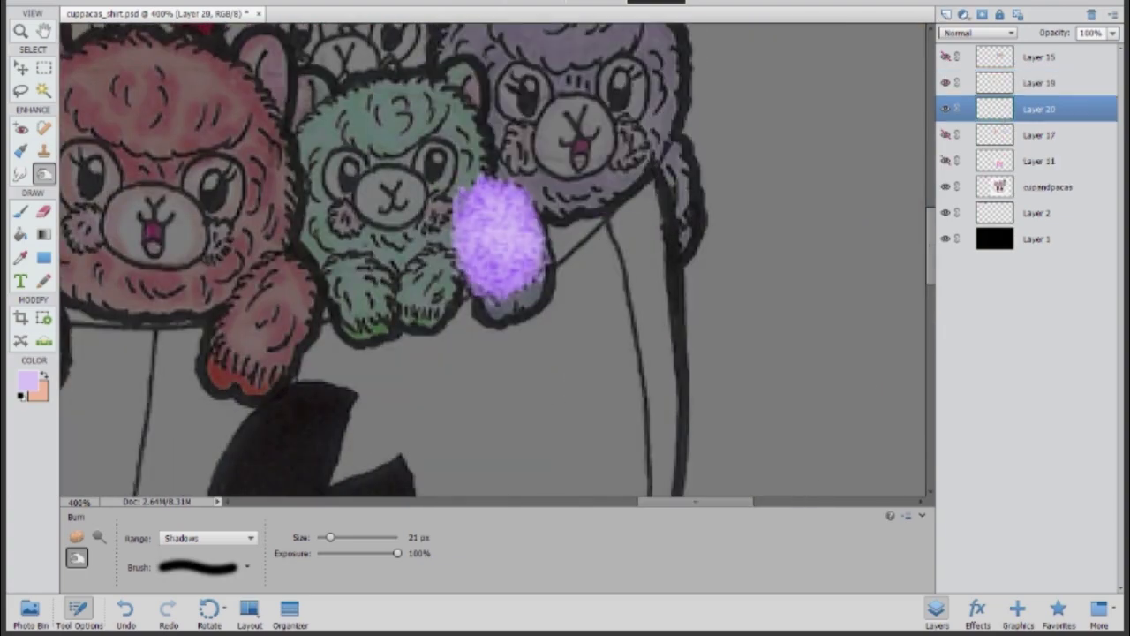
{"action": "key", "text": "b"}
{"action": "left_click_drag", "start_coordinate": [494, 300], "coordinate": [539, 282]}
{"action": "scroll", "coordinate": [539, 282], "scroll_direction": "left", "scroll_amount": 10}
{"action": "key", "text": "x"}
{"action": "left_click_drag", "start_coordinate": [203, 238], "coordinate": [256, 264]}
{"action": "mouse_move", "coordinate": [353, 295]}
{"action": "left_mouse_down"}
{"action": "mouse_move", "coordinate": [406, 308]}
{"action": "mouse_move", "coordinate": [350, 308]}
{"action": "left_mouse_up"}
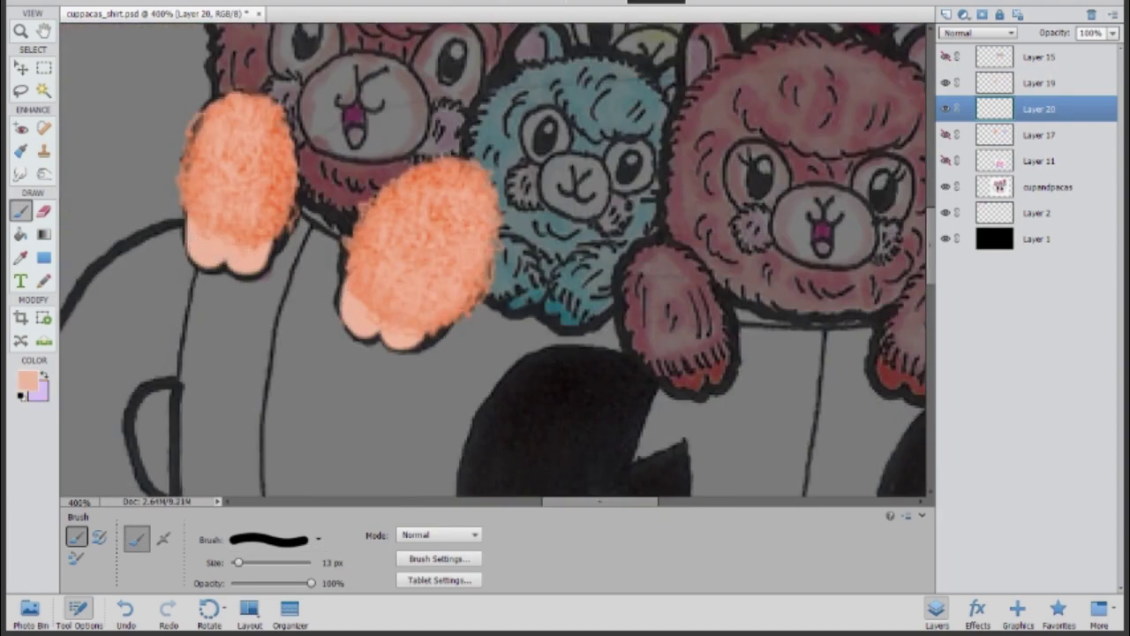
{"action": "key", "text": "o"}
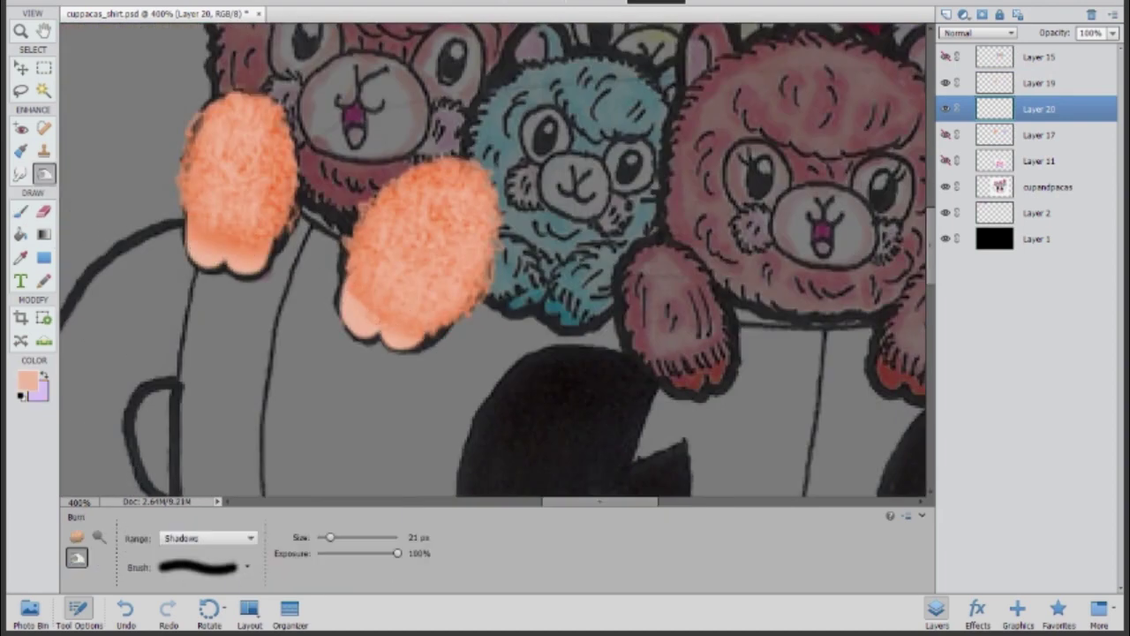
{"action": "left_click_drag", "start_coordinate": [357, 309], "coordinate": [362, 329]}
{"action": "scroll", "coordinate": [362, 328], "scroll_direction": "right", "scroll_amount": 5}
{"action": "left_click_drag", "start_coordinate": [543, 265], "coordinate": [548, 305]}
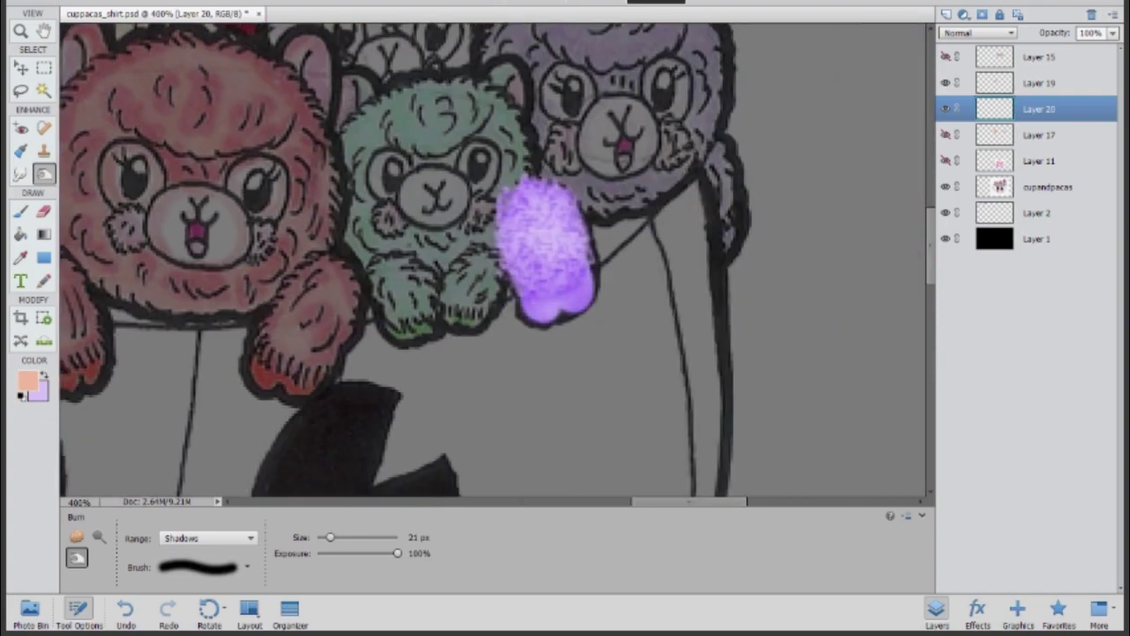
Show the head layer and move paw Layer 20 beneath head Layer 17
{"action": "left_click", "coordinate": [945, 134]}
{"action": "scroll", "coordinate": [494, 265], "scroll_direction": "up", "scroll_amount": 3}
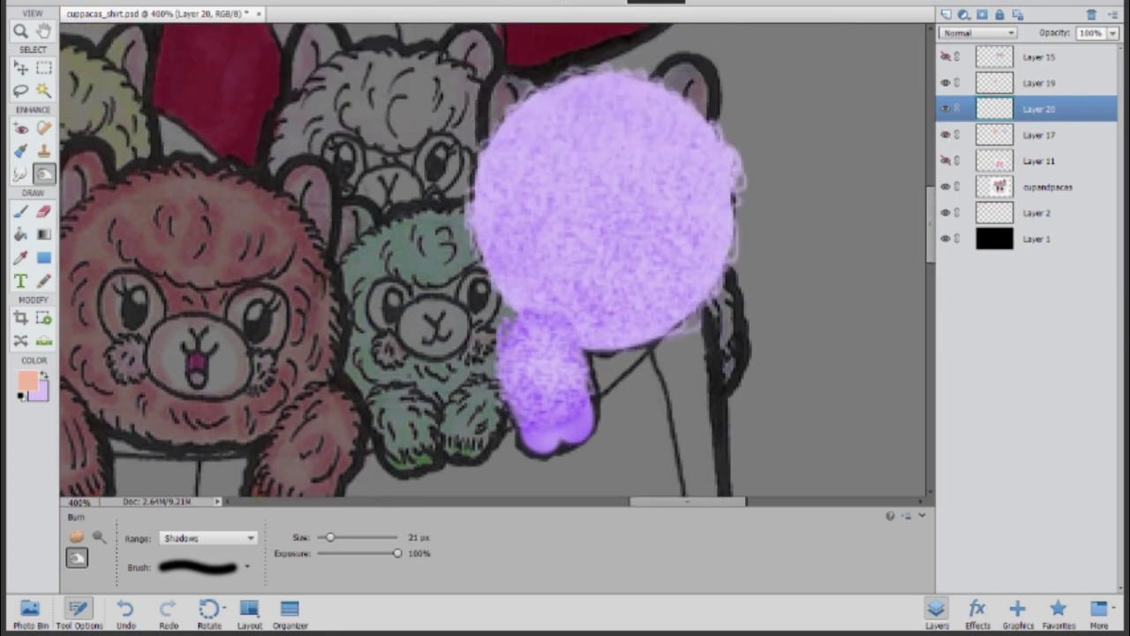
{"action": "left_click", "coordinate": [1091, 14]}
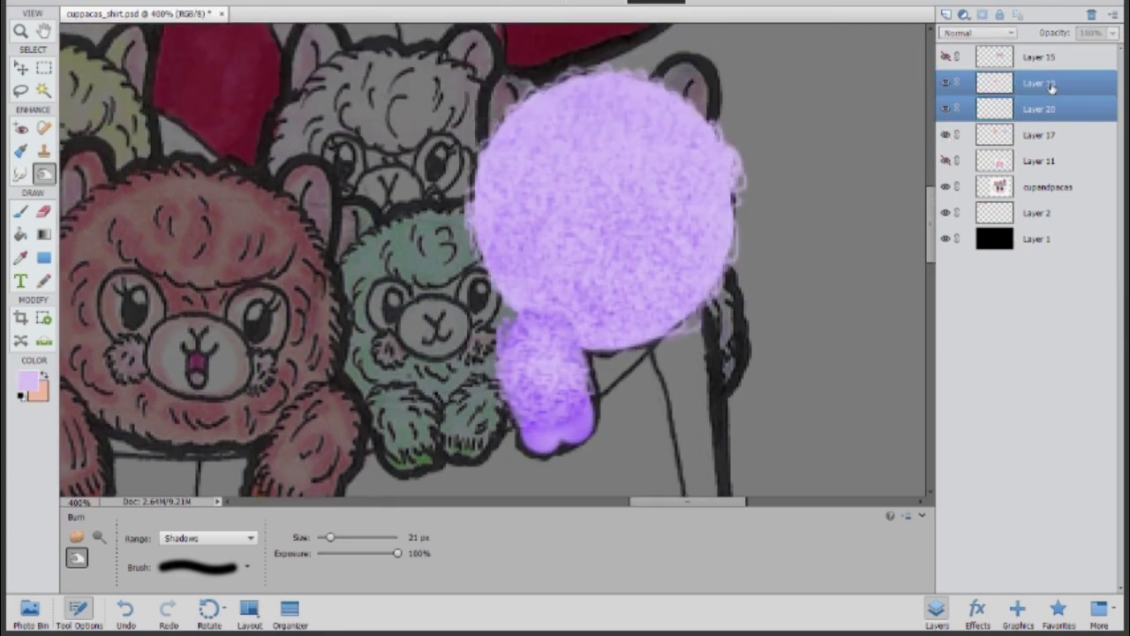
{"action": "scroll", "coordinate": [495, 264], "scroll_direction": "left", "scroll_amount": 10}
{"action": "scroll", "coordinate": [494, 265], "scroll_direction": "right", "scroll_amount": 5}
{"action": "key", "text": "ctrl+z"}
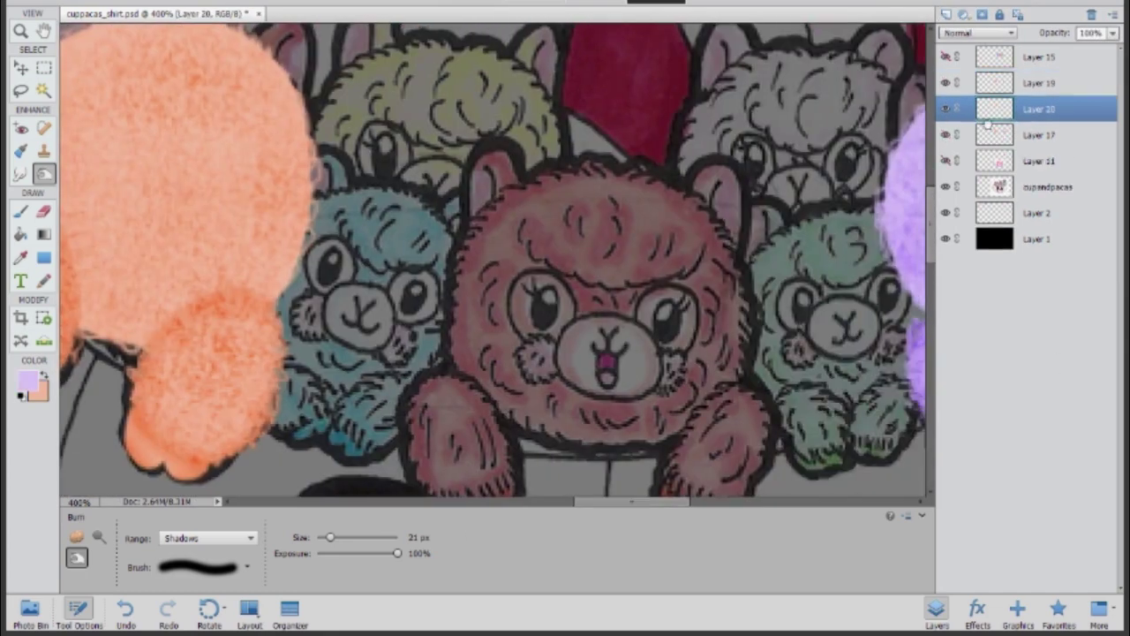
{"action": "scroll", "coordinate": [494, 265], "scroll_direction": "up", "scroll_amount": 2}
{"action": "scroll", "coordinate": [495, 265], "scroll_direction": "left", "scroll_amount": 4}
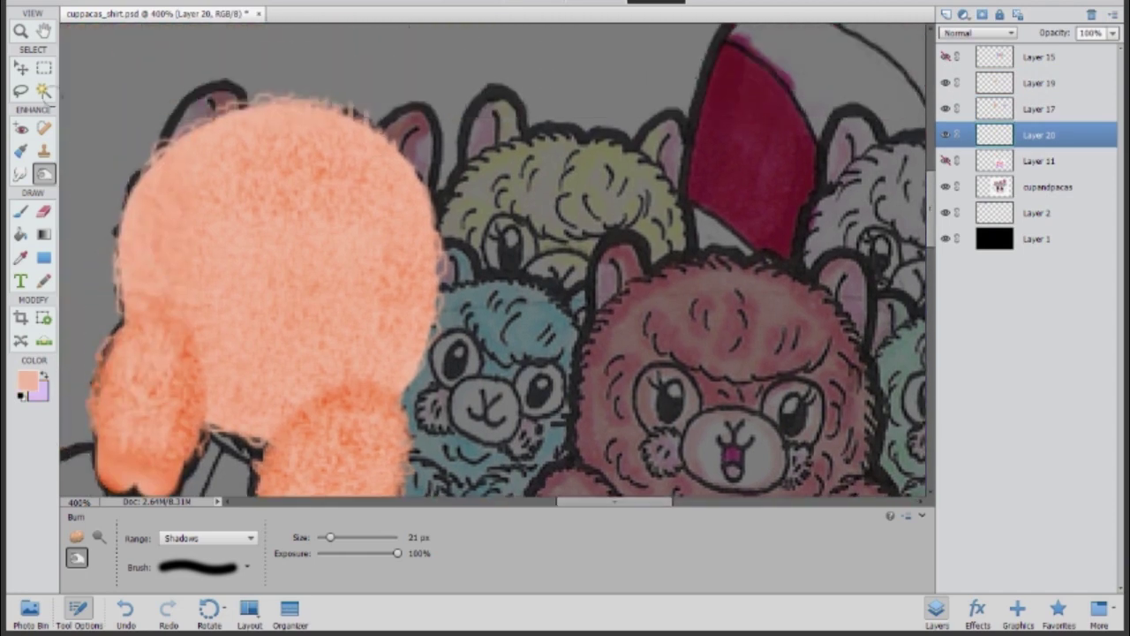
Paint peach ears on the left alpaca and lavender ears on the right, then add Layer 21
{"action": "key", "text": "x"}
{"action": "key", "text": "b"}
{"action": "left_click_drag", "start_coordinate": [168, 150], "coordinate": [229, 84]}
{"action": "left_click_drag", "start_coordinate": [380, 133], "coordinate": [416, 122]}
{"action": "scroll", "coordinate": [417, 122], "scroll_direction": "right", "scroll_amount": 13}
{"action": "key", "text": "x"}
{"action": "left_click_drag", "start_coordinate": [429, 221], "coordinate": [468, 166]}
{"action": "mouse_move", "coordinate": [587, 190]}
{"action": "left_mouse_down"}
{"action": "mouse_move", "coordinate": [631, 163]}
{"action": "mouse_move", "coordinate": [605, 223]}
{"action": "left_mouse_up"}
{"action": "left_click", "coordinate": [946, 14]}
{"action": "scroll", "coordinate": [494, 264], "scroll_direction": "left", "scroll_amount": 6}
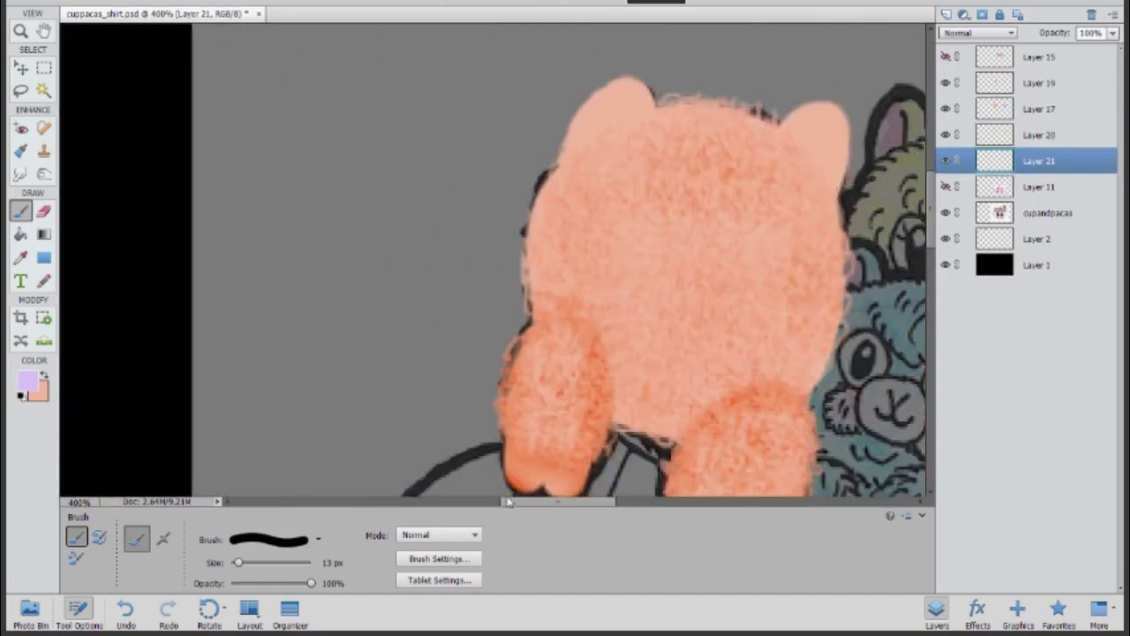
{"action": "scroll", "coordinate": [494, 265], "scroll_direction": "down", "scroll_amount": 3}
{"action": "key", "text": "i"}
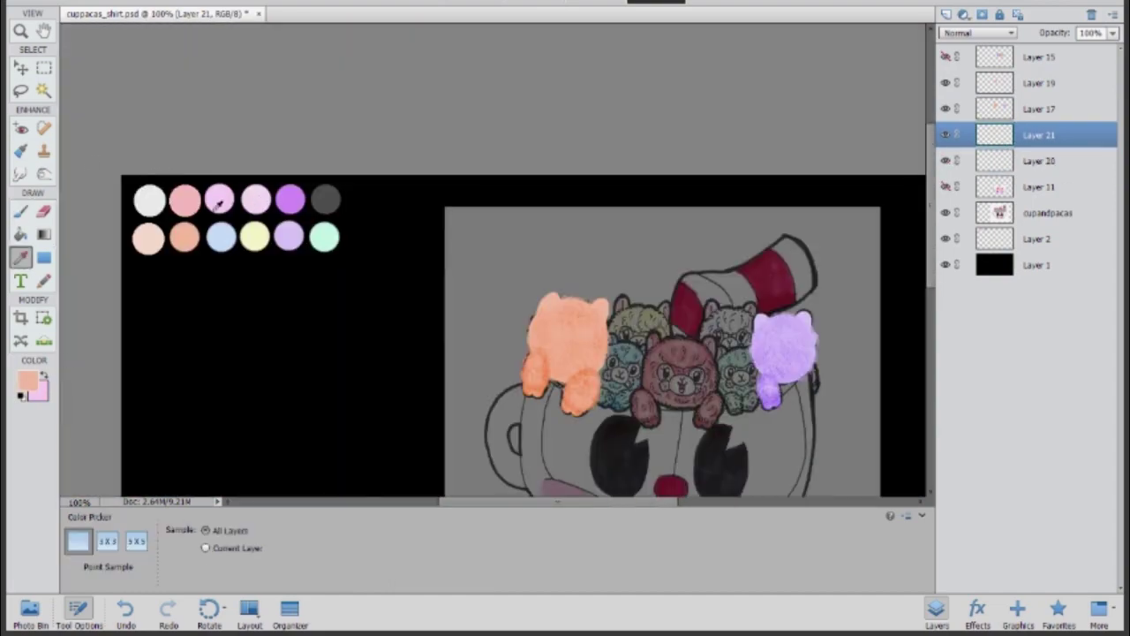
Paint pink inside the orange alpaca's ears, undoing the stray right-ear stroke
{"action": "left_click", "coordinate": [45, 377]}
{"action": "key", "text": "b"}
{"action": "scroll", "coordinate": [495, 265], "scroll_direction": "up", "scroll_amount": 3}
{"action": "scroll", "coordinate": [494, 265], "scroll_direction": "right", "scroll_amount": 4}
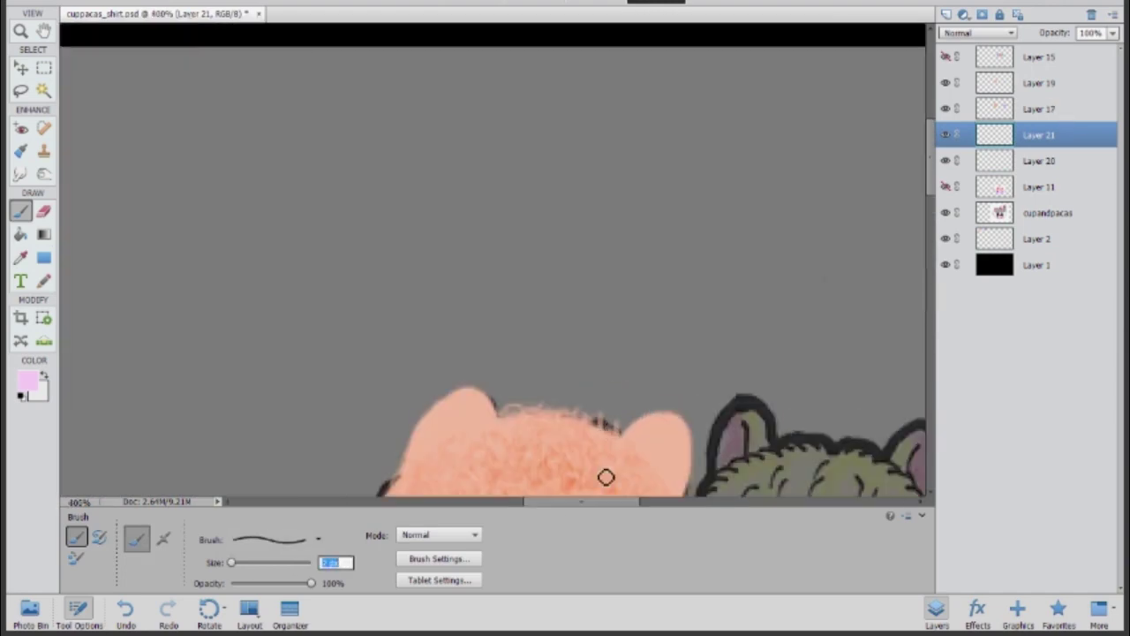
{"action": "left_click_drag", "start_coordinate": [467, 408], "coordinate": [442, 451]}
{"action": "scroll", "coordinate": [442, 451], "scroll_direction": "down", "scroll_amount": 2}
{"action": "scroll", "coordinate": [442, 451], "scroll_direction": "right", "scroll_amount": 4}
{"action": "left_click_drag", "start_coordinate": [493, 349], "coordinate": [481, 352]}
{"action": "key", "text": "ctrl+z"}
Set up a 12 px Burn brush, then delete the orange and purple fur layers 20 and 21
{"action": "key", "text": "o"}
{"action": "scroll", "coordinate": [232, 314], "scroll_direction": "right", "scroll_amount": 6}
{"action": "left_click", "coordinate": [21, 210]}
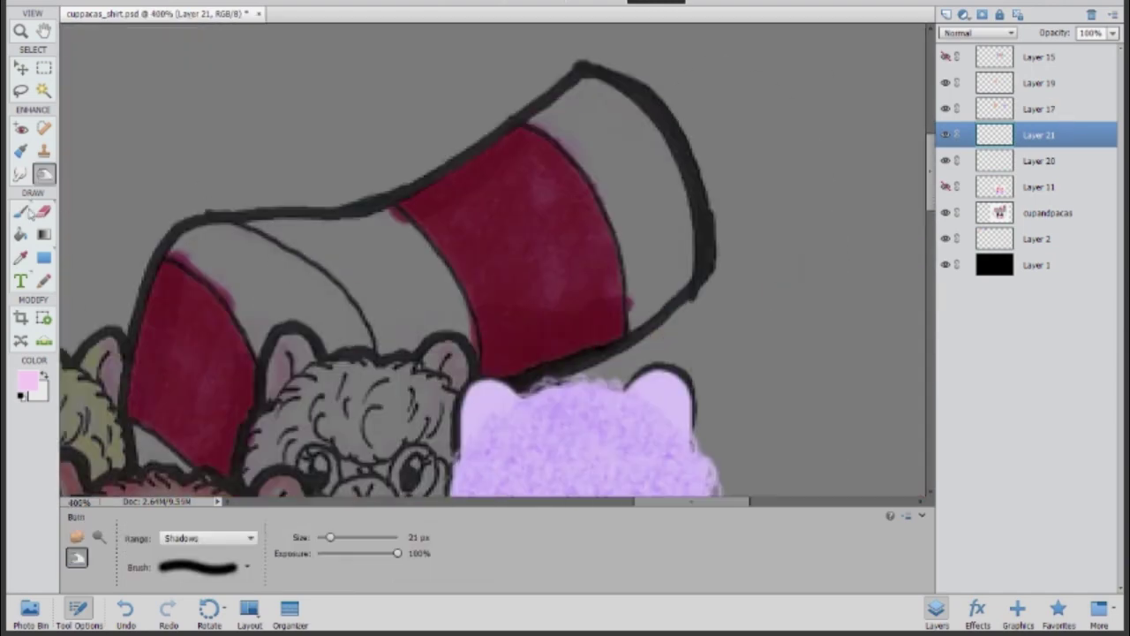
{"action": "key", "text": "o"}
{"action": "key", "text": "alt+bracketleft"}
{"action": "scroll", "coordinate": [484, 422], "scroll_direction": "up", "scroll_amount": 2}
{"action": "key", "text": "bracketleft"}
{"action": "key", "text": "bracketleft"}
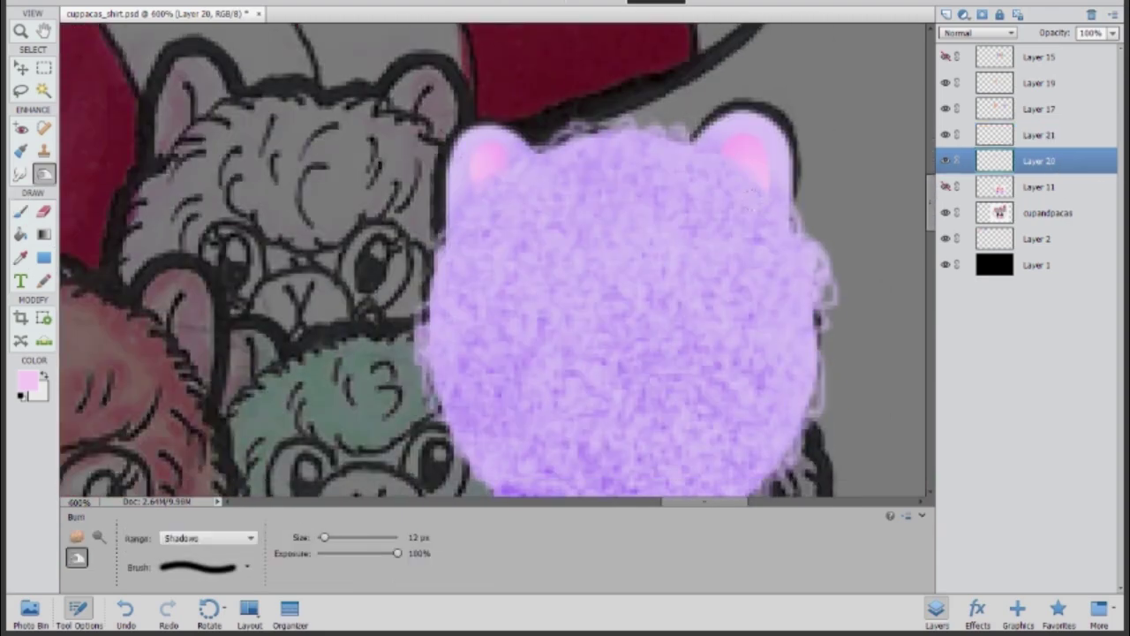
{"action": "scroll", "coordinate": [494, 264], "scroll_direction": "left", "scroll_amount": 6}
{"action": "scroll", "coordinate": [291, 159], "scroll_direction": "up", "scroll_amount": 1}
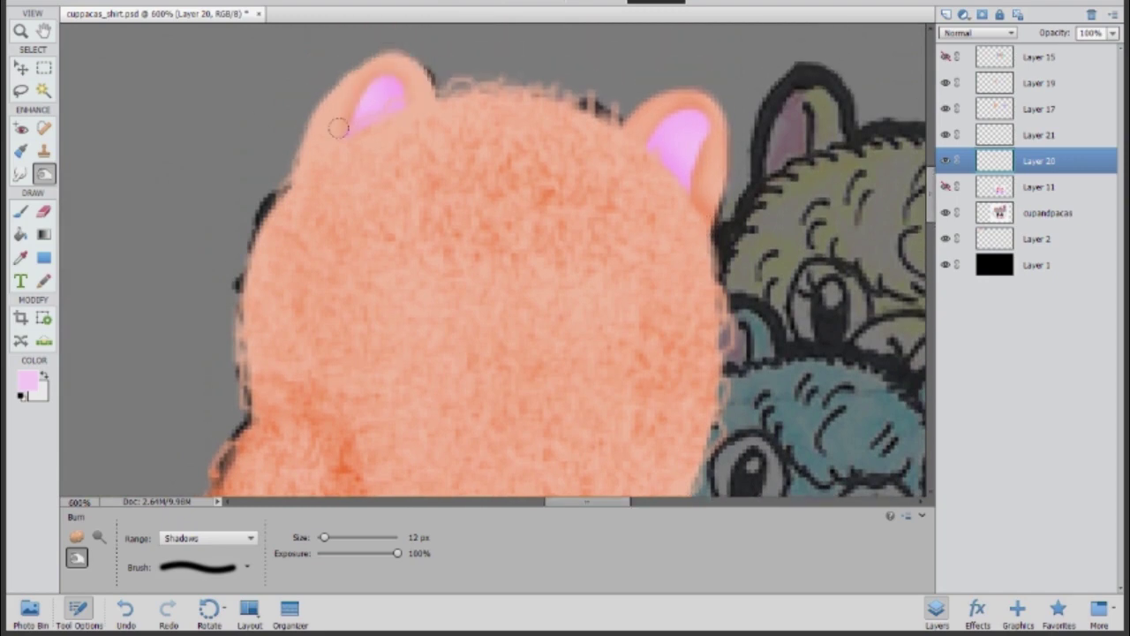
{"action": "key", "text": "Delete"}
{"action": "key", "text": "Delete"}
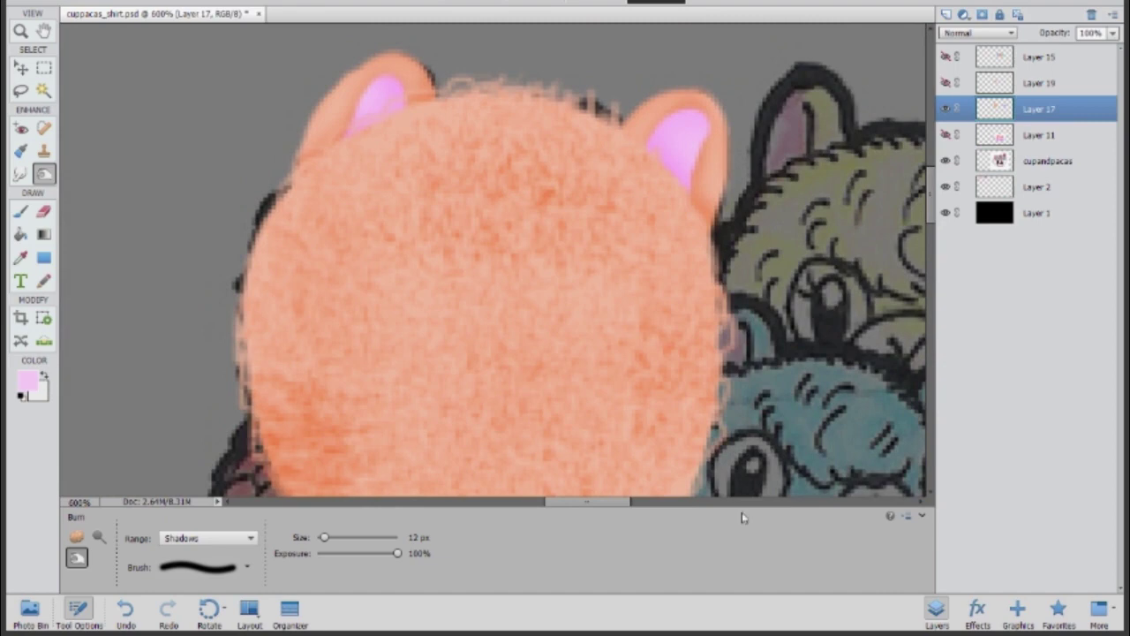
On a new layer, paint white snout patches on the red bear and purple alpaca
{"action": "key", "text": "ctrl+minus"}
{"action": "key", "text": "ctrl+minus"}
{"action": "key", "text": "ctrl+minus"}
{"action": "key", "text": "ctrl+minus"}
{"action": "key", "text": "ctrl+minus"}
{"action": "key", "text": "i"}
{"action": "key", "text": "ctrl+alt+shift+n"}
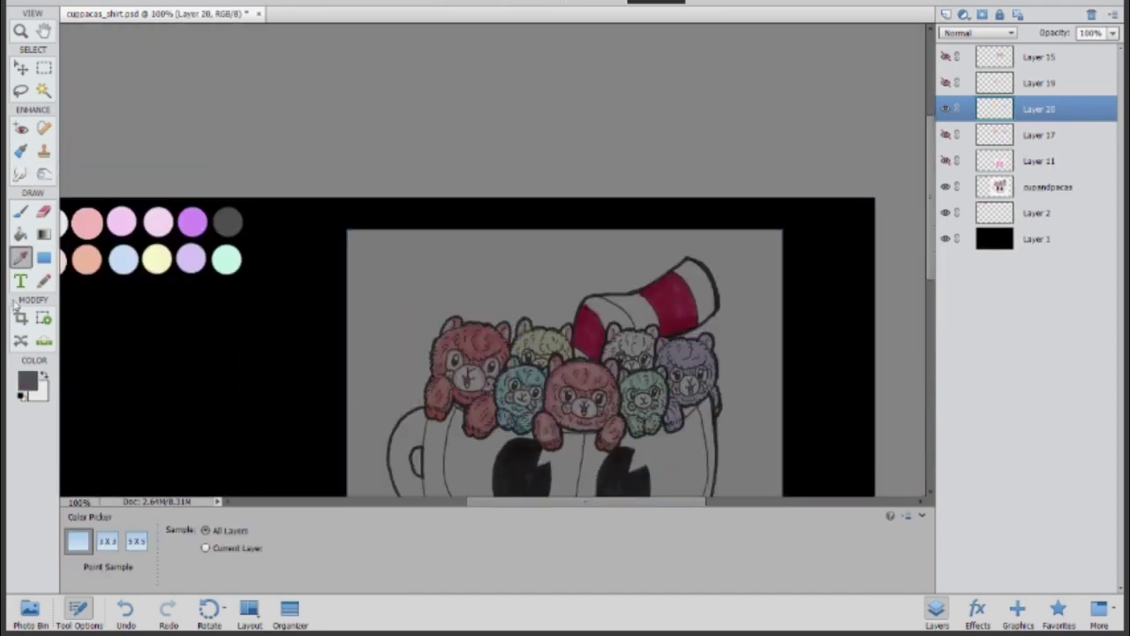
{"action": "key", "text": "b"}
{"action": "key", "text": "ctrl+plus"}
{"action": "key", "text": "ctrl+plus"}
{"action": "key", "text": "ctrl+plus"}
{"action": "key", "text": "x"}
{"action": "mouse_move", "coordinate": [415, 190]}
{"action": "left_mouse_down"}
{"action": "mouse_move", "coordinate": [357, 226]}
{"action": "mouse_move", "coordinate": [437, 221]}
{"action": "left_mouse_up"}
{"action": "scroll", "coordinate": [437, 221], "scroll_direction": "right", "scroll_amount": 10}
{"action": "mouse_move", "coordinate": [653, 265]}
{"action": "left_mouse_down"}
{"action": "mouse_move", "coordinate": [676, 244]}
{"action": "mouse_move", "coordinate": [661, 235]}
{"action": "mouse_move", "coordinate": [695, 247]}
{"action": "left_mouse_up"}
Hide the snout layer and add a mouths layer with a dark 3 px brush
{"action": "left_click", "coordinate": [946, 107]}
{"action": "key", "text": "x"}
{"action": "scroll", "coordinate": [492, 265], "scroll_direction": "left", "scroll_amount": 10}
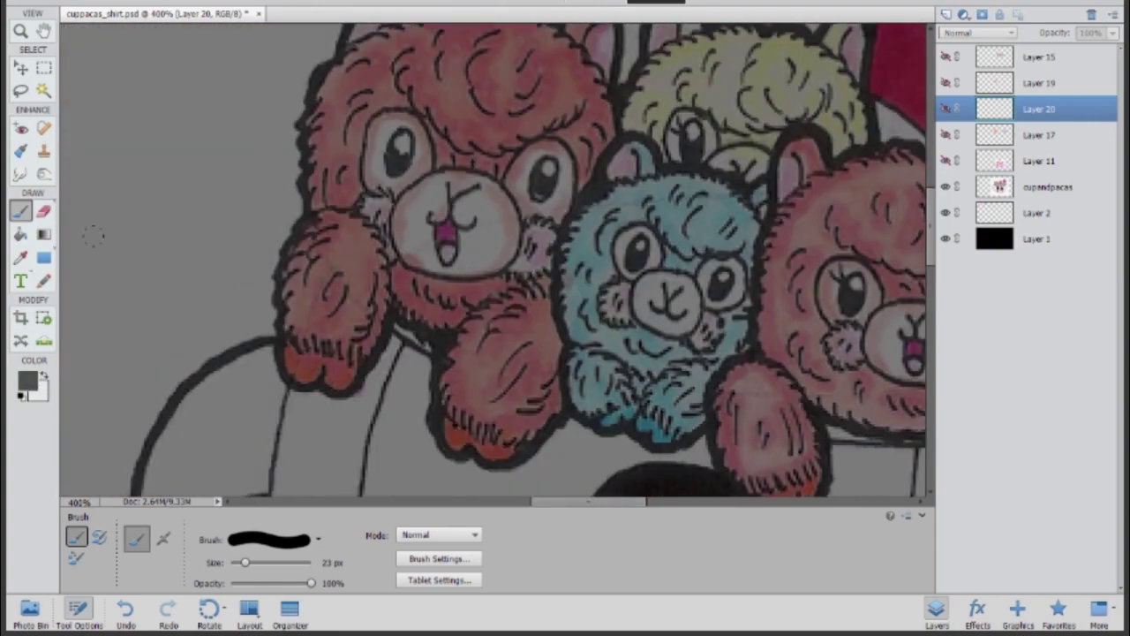
{"action": "key", "text": "bracketleft"}
{"action": "key", "text": "bracketleft"}
{"action": "key", "text": "bracketleft"}
{"action": "key", "text": "bracketleft"}
{"action": "key", "text": "bracketleft"}
{"action": "key", "text": "bracketleft"}
{"action": "key", "text": "ctrl+alt+shift+n"}
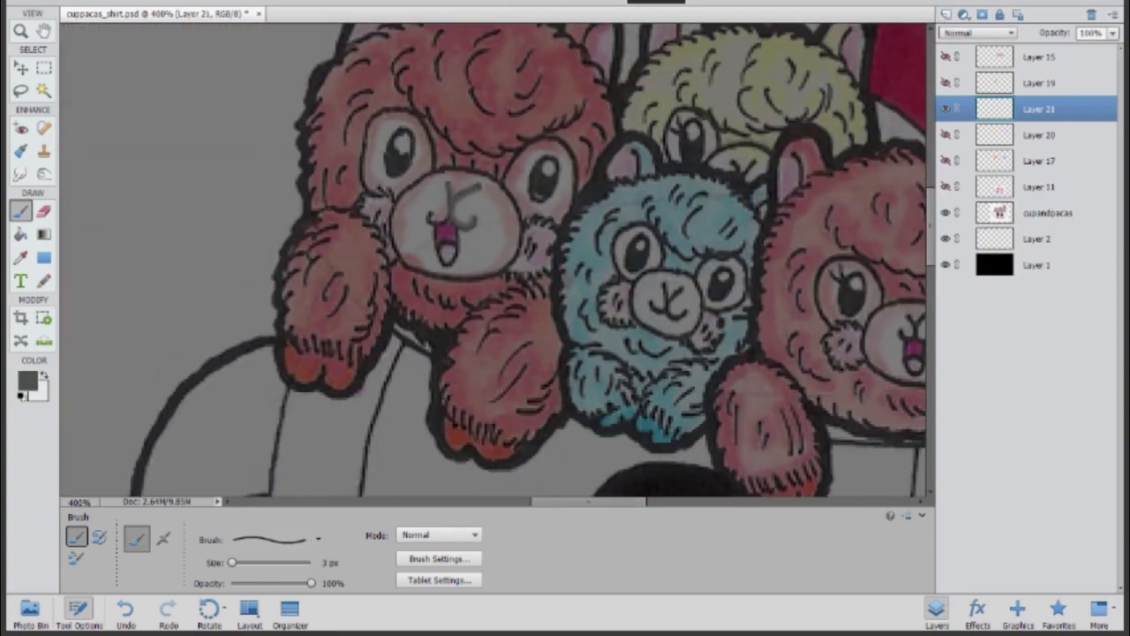
{"action": "scroll", "coordinate": [436, 220], "scroll_direction": "right", "scroll_amount": 10}
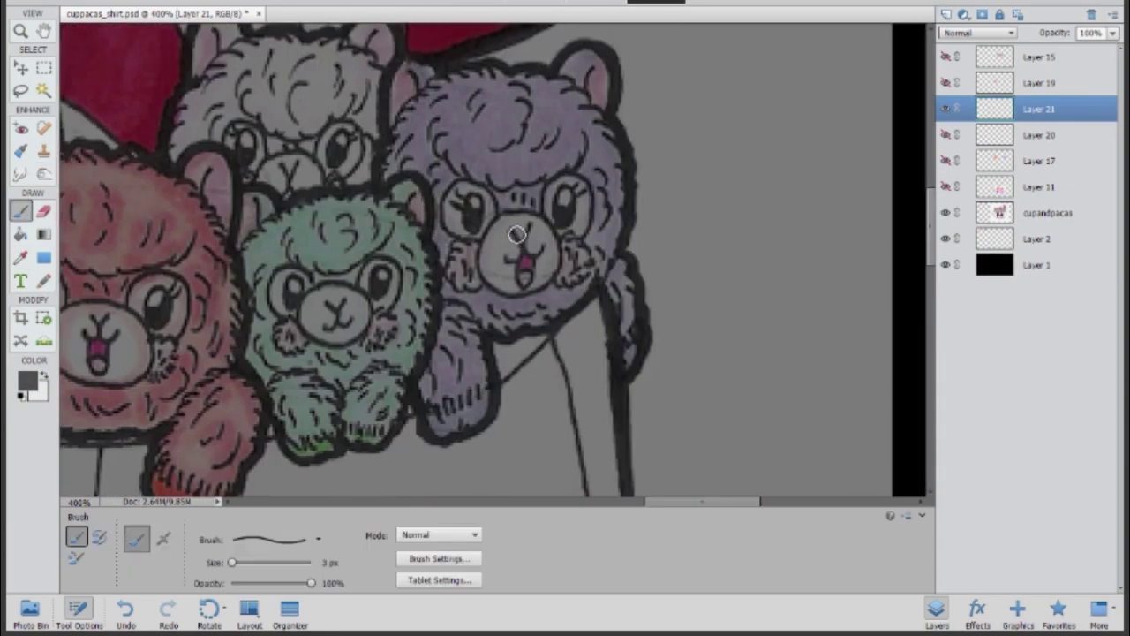
{"action": "key", "text": "o"}
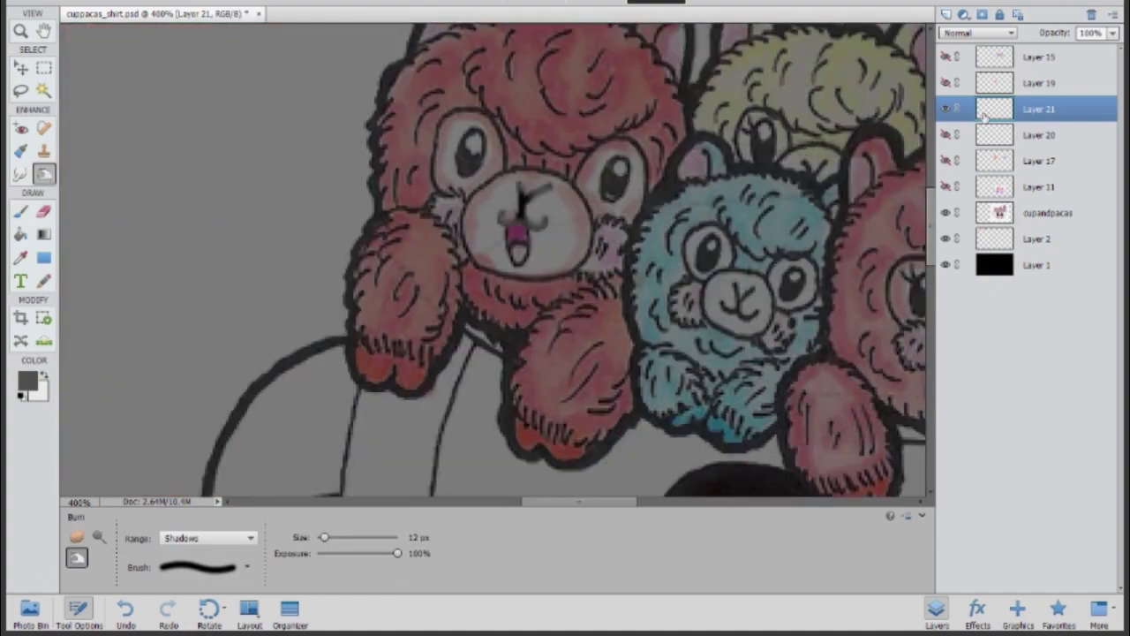
On another new layer, paint a purple tongue in the red bear's mouth
{"action": "key", "text": "ctrl+alt+shift+n"}
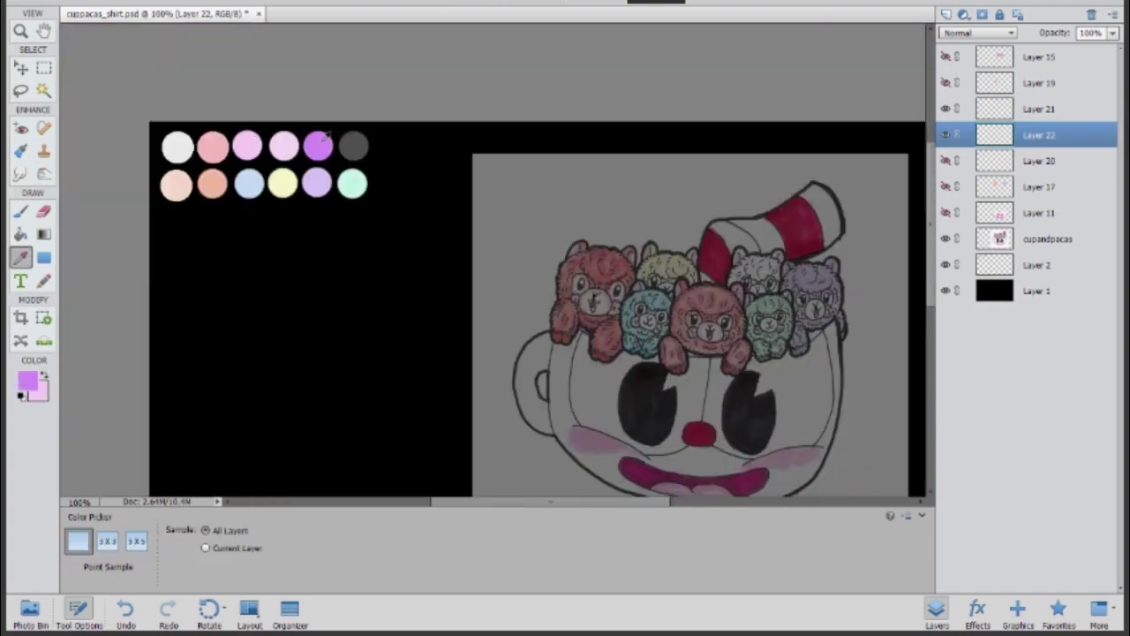
{"action": "key", "text": "b"}
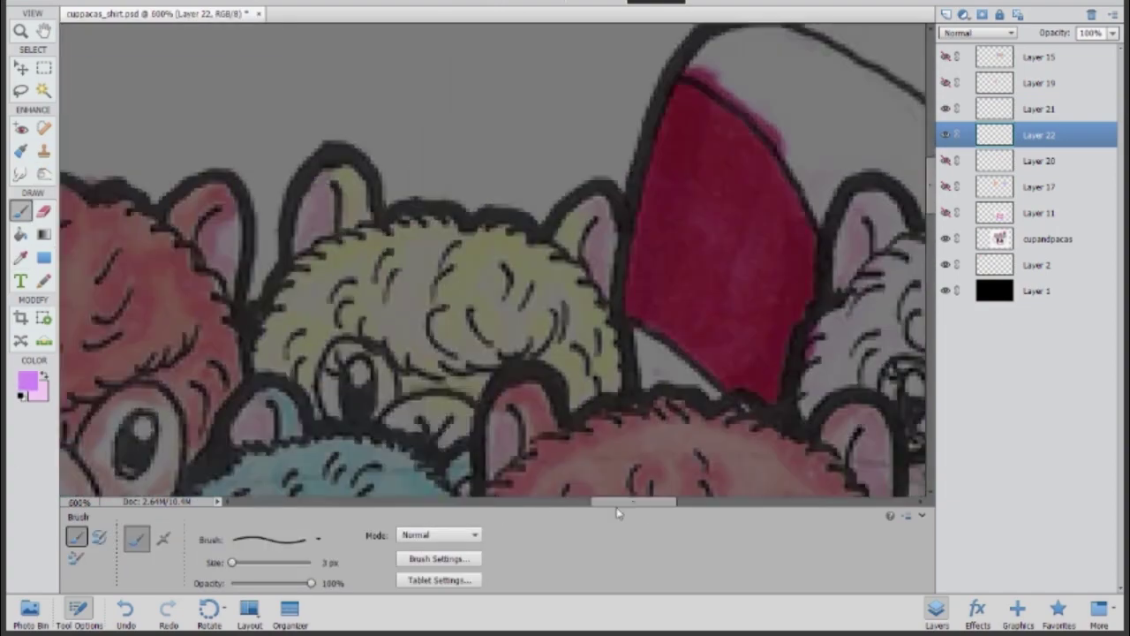
{"action": "mouse_move", "coordinate": [618, 512]}
{"action": "left_mouse_down"}
{"action": "mouse_move", "coordinate": [517, 215]}
{"action": "mouse_move", "coordinate": [520, 226]}
{"action": "left_mouse_up"}
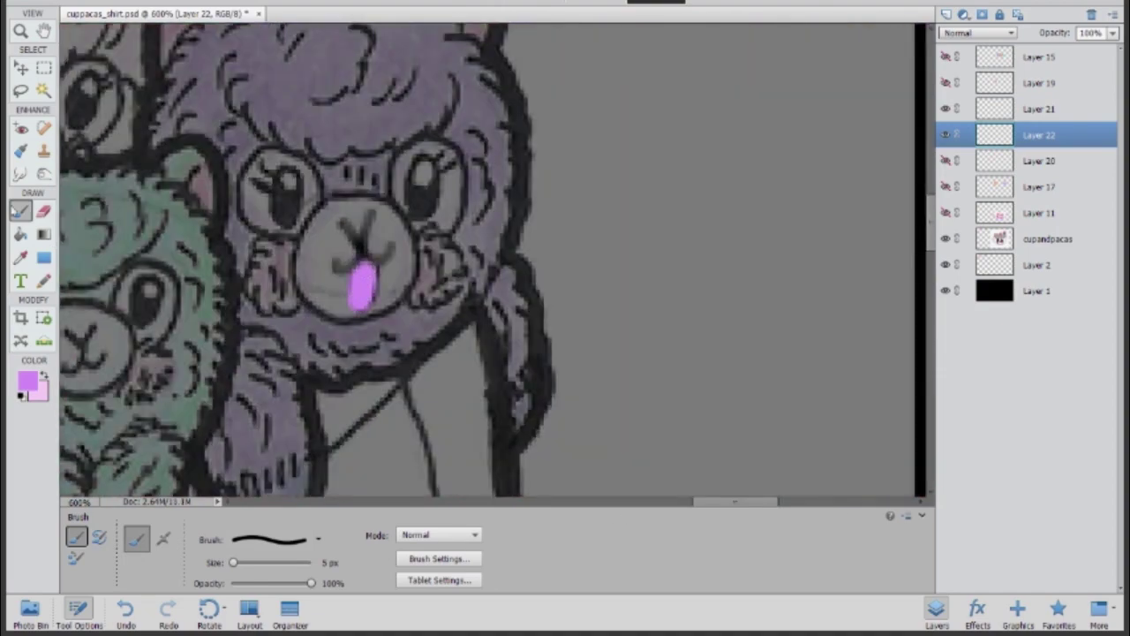
Burn shadows into the tongue, add the second tongue, and merge the tongue layers
{"action": "key", "text": "o"}
{"action": "left_click_drag", "start_coordinate": [709, 505], "coordinate": [581, 505]}
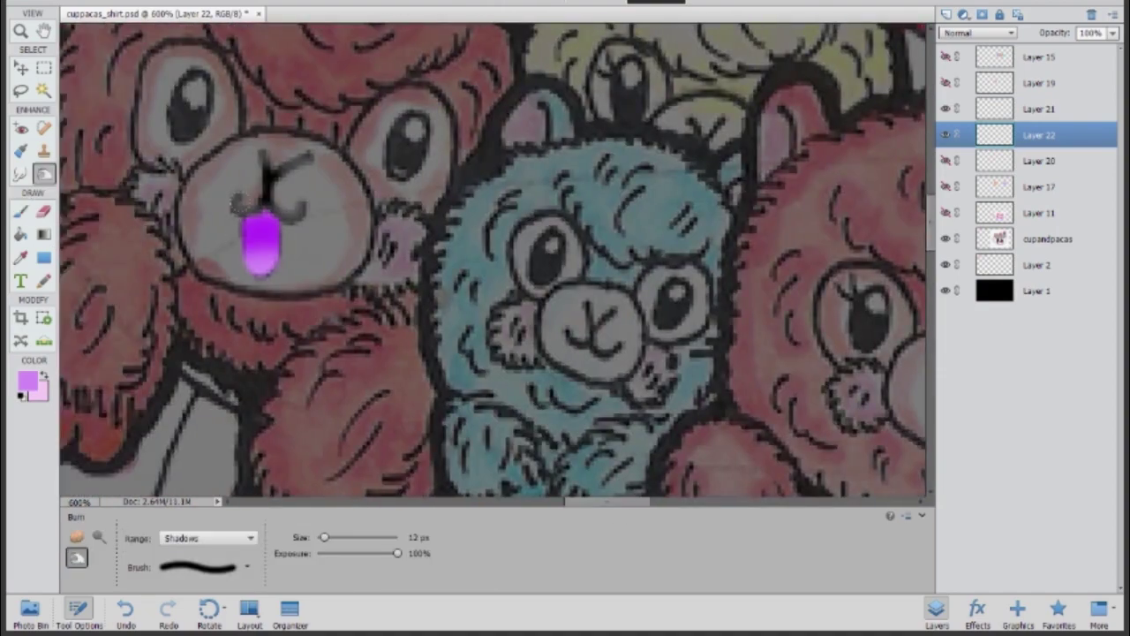
{"action": "key", "text": "ctrl+shift+alt+n"}
{"action": "key", "text": "b"}
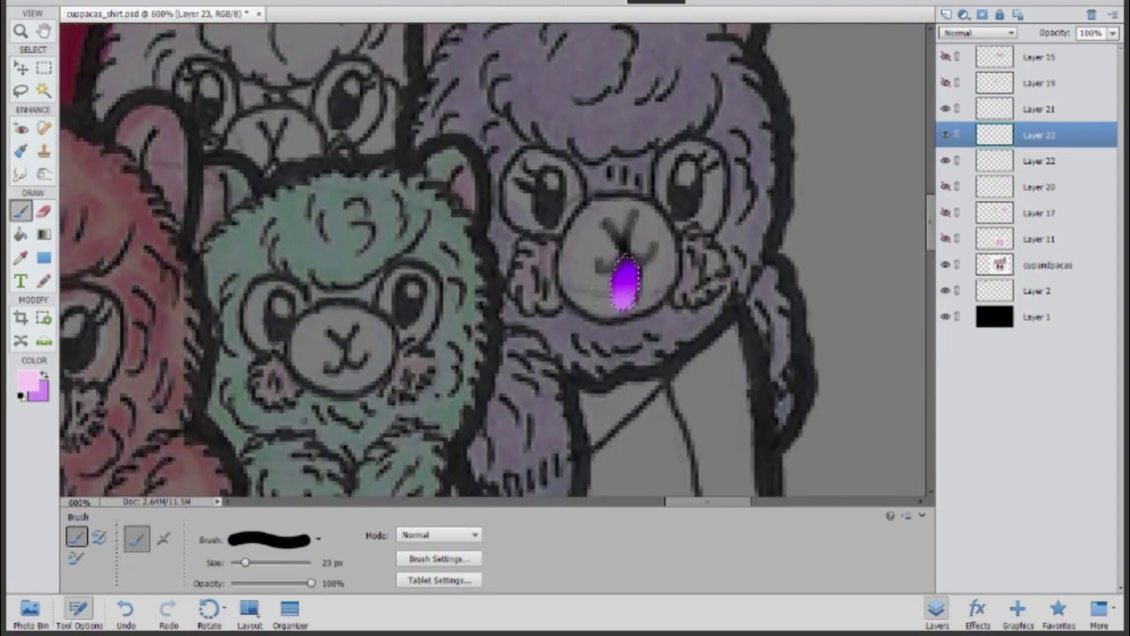
{"action": "key", "text": "o"}
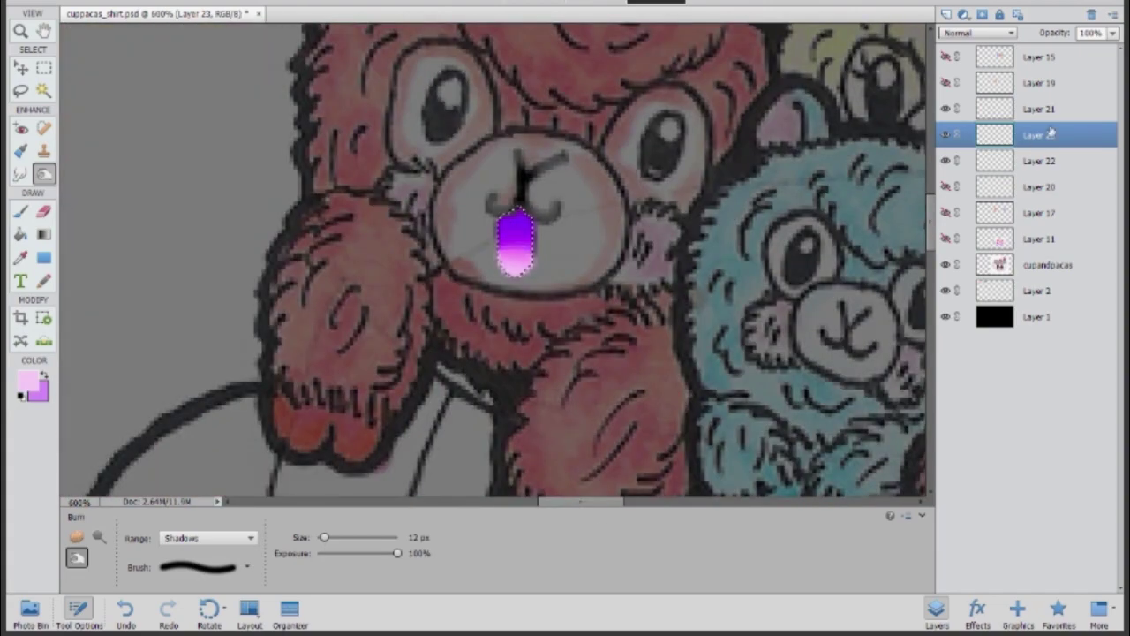
{"action": "left_click", "coordinate": [1041, 160], "text": "shift"}
{"action": "key", "text": "ctrl+e"}
Show the white snout layer (Layer 20) again and make it the active layer
{"action": "key", "text": "ctrl+1"}
{"action": "key", "text": "i"}
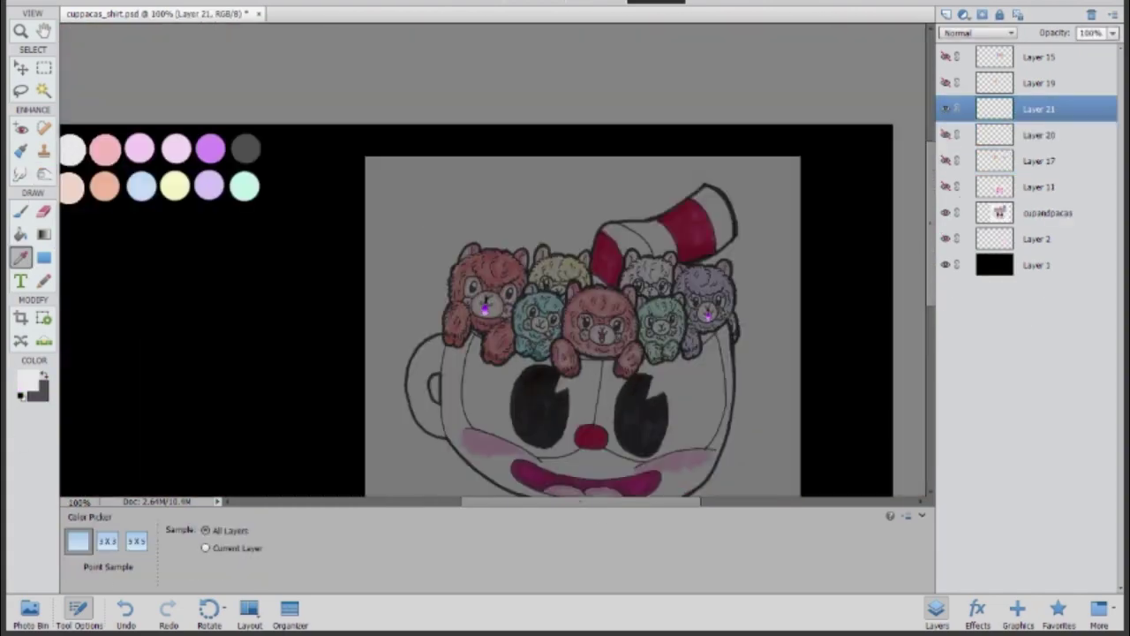
{"action": "key", "text": "b"}
{"action": "left_click", "coordinate": [945, 134]}
{"action": "left_click", "coordinate": [1038, 135]}
Burn soft shading around both white snouts and merge the snout layer down
{"action": "key", "text": "o"}
{"action": "key", "text": "ctrl+equal"}
{"action": "key", "text": "ctrl+equal"}
{"action": "key", "text": "ctrl+equal"}
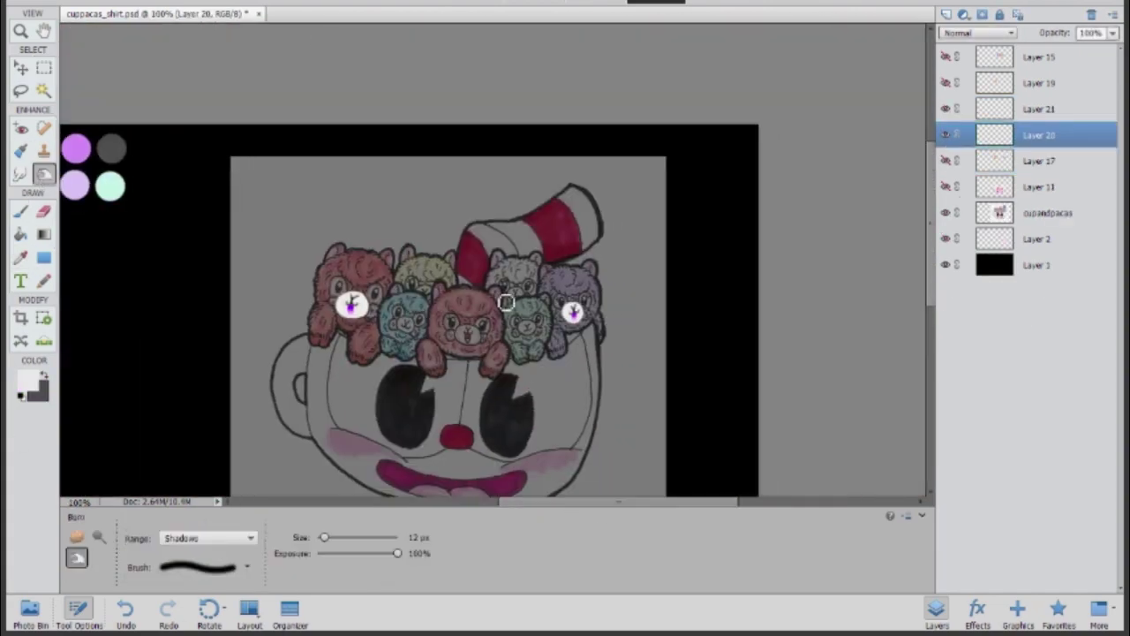
{"action": "key", "text": "ctrl+equal"}
{"action": "key", "text": "ctrl+equal"}
{"action": "key", "text": "ctrl+equal"}
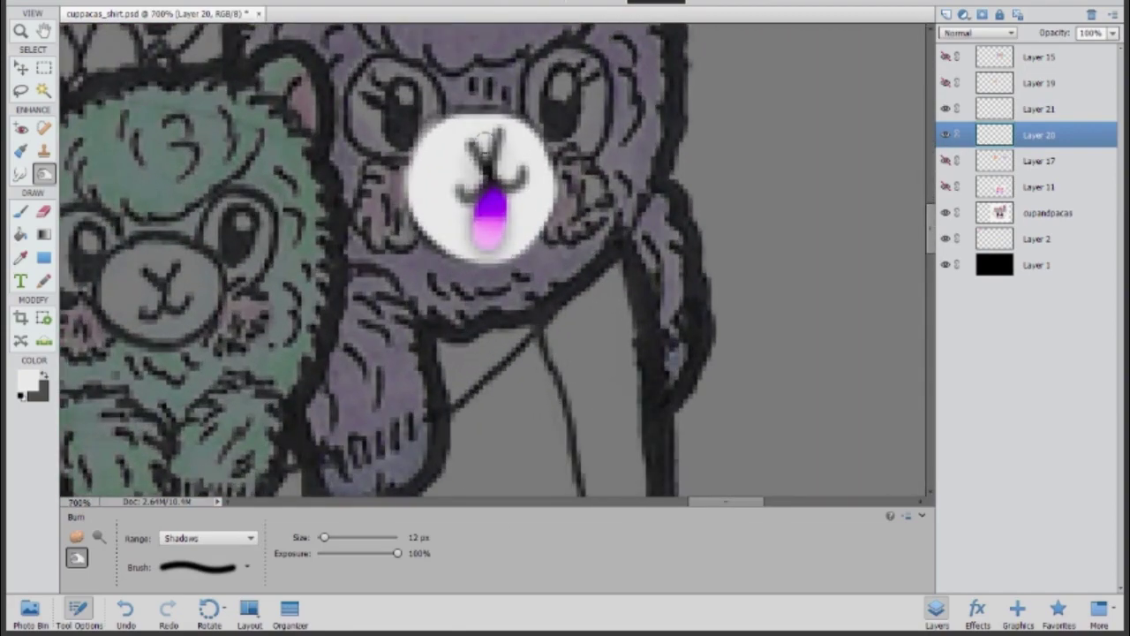
{"action": "mouse_move", "coordinate": [412, 194]}
{"action": "left_mouse_down"}
{"action": "mouse_move", "coordinate": [477, 122]}
{"action": "mouse_move", "coordinate": [539, 177]}
{"action": "left_mouse_up"}
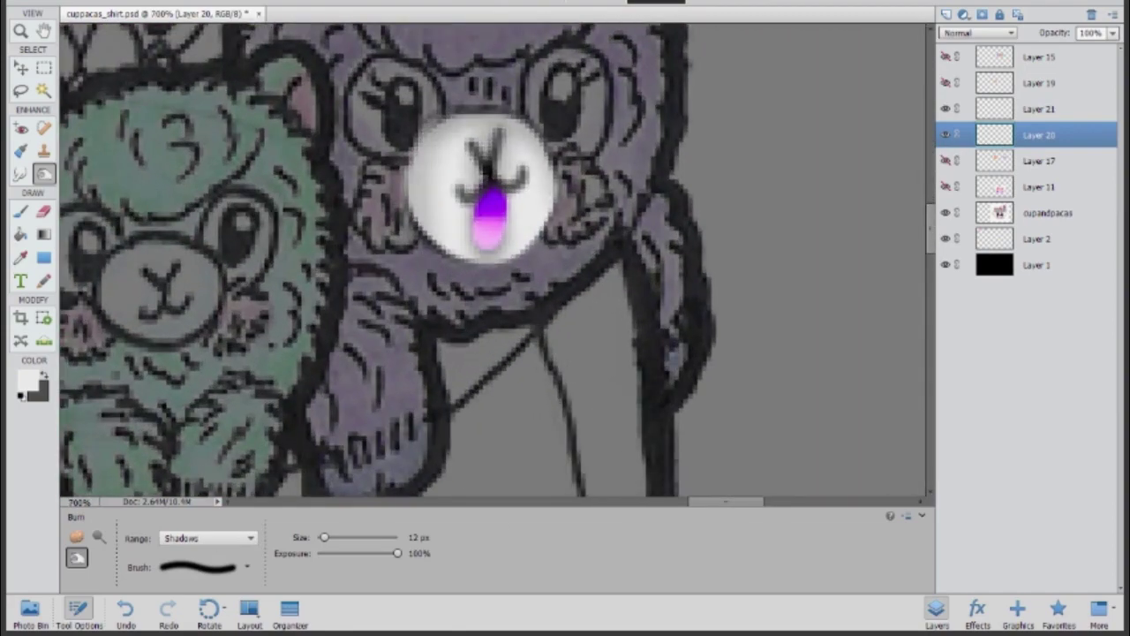
{"action": "scroll", "coordinate": [494, 265], "scroll_direction": "left", "scroll_amount": 5}
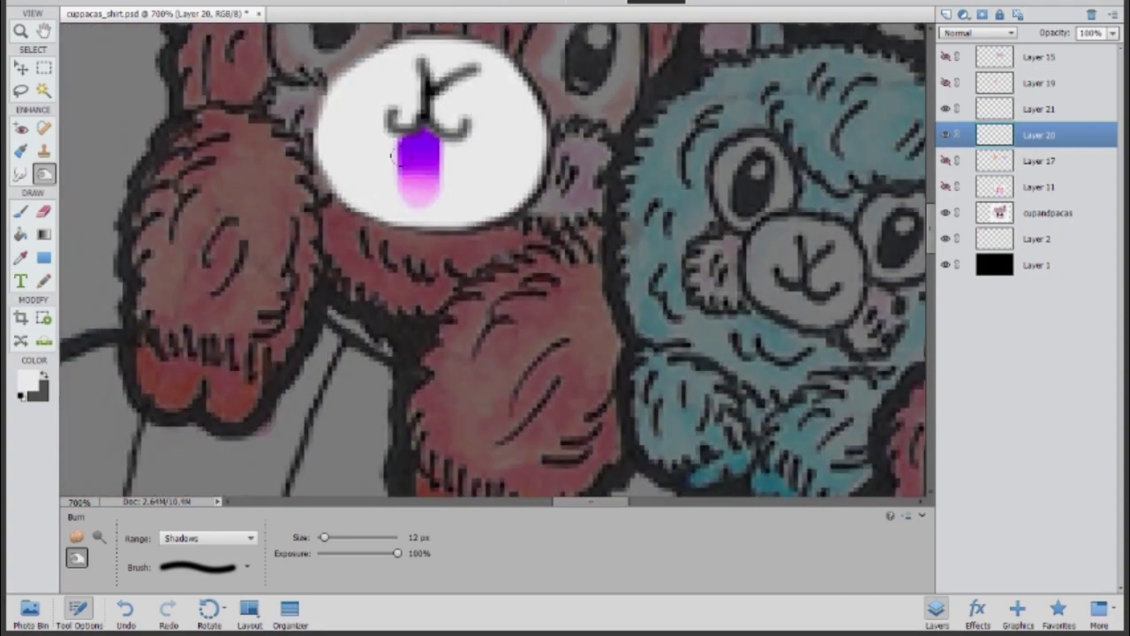
{"action": "mouse_move", "coordinate": [415, 212]}
{"action": "left_mouse_down"}
{"action": "mouse_move", "coordinate": [441, 159]}
{"action": "mouse_move", "coordinate": [415, 97]}
{"action": "mouse_move", "coordinate": [442, 115]}
{"action": "left_mouse_up"}
{"action": "mouse_move", "coordinate": [529, 84]}
{"action": "left_mouse_down"}
{"action": "mouse_move", "coordinate": [525, 212]}
{"action": "mouse_move", "coordinate": [468, 197]}
{"action": "left_mouse_up"}
{"action": "key", "text": "ctrl+minus"}
{"action": "key", "text": "ctrl+minus"}
{"action": "key", "text": "ctrl+minus"}
{"action": "key", "text": "ctrl+minus"}
{"action": "key", "text": "ctrl+minus"}
{"action": "key", "text": "Delete"}
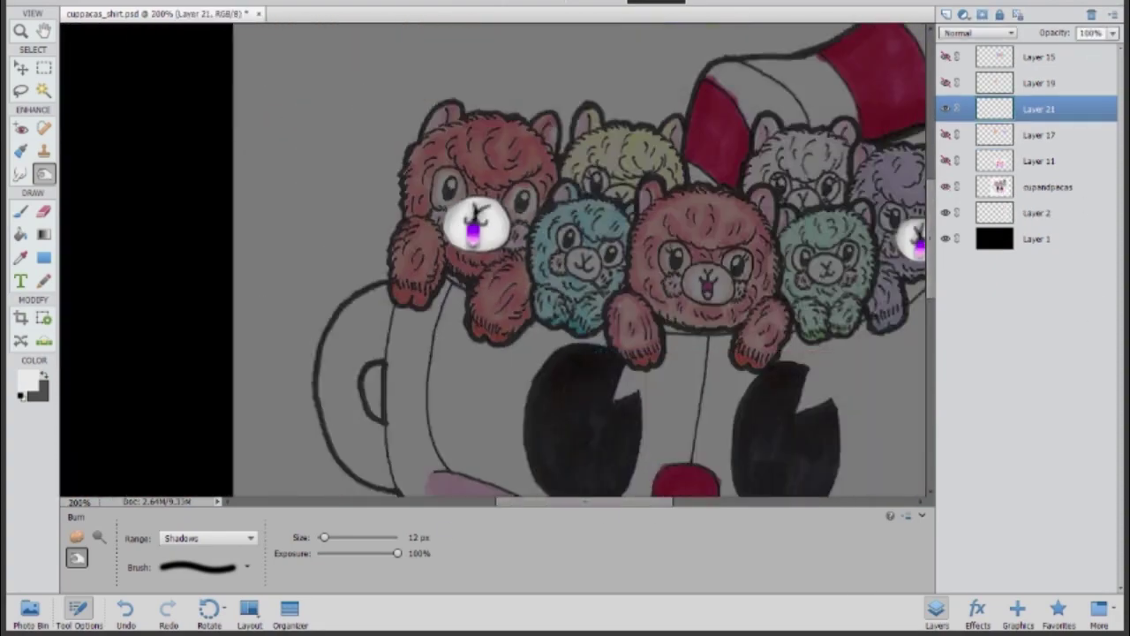
{"action": "scroll", "coordinate": [106, 225], "scroll_direction": "right", "scroll_amount": 5}
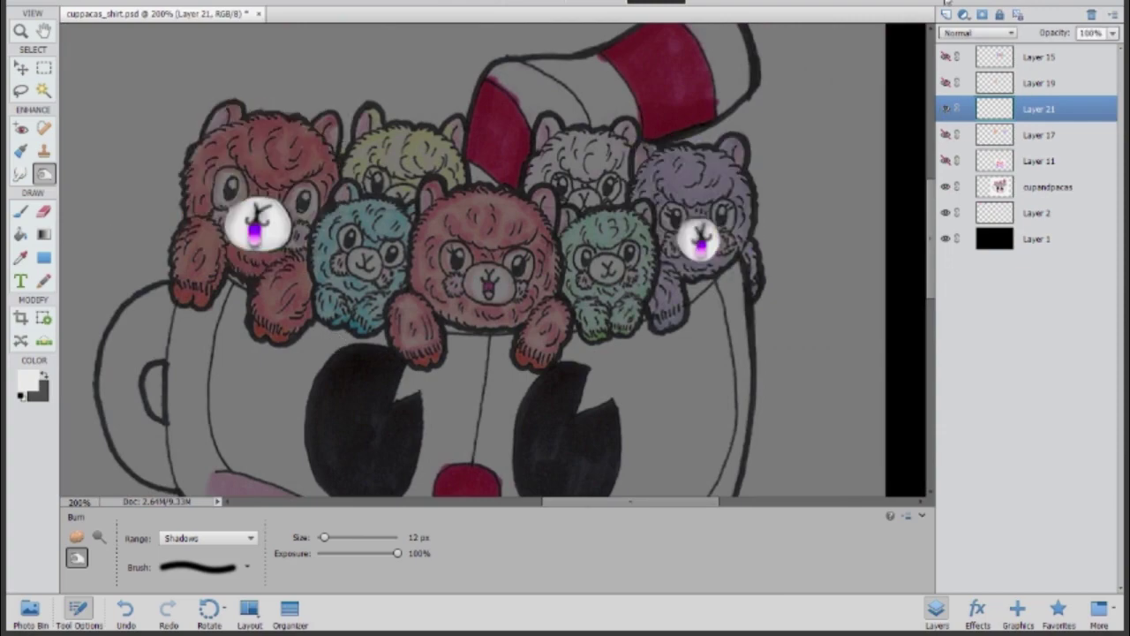
On a new layer, paint the red bear's two white eyes
{"action": "left_click", "coordinate": [945, 14]}
{"action": "key", "text": "b"}
{"action": "key", "text": "ctrl+plus"}
{"action": "key", "text": "ctrl+plus"}
{"action": "key", "text": "ctrl+plus"}
{"action": "scroll", "coordinate": [494, 265], "scroll_direction": "right", "scroll_amount": 5}
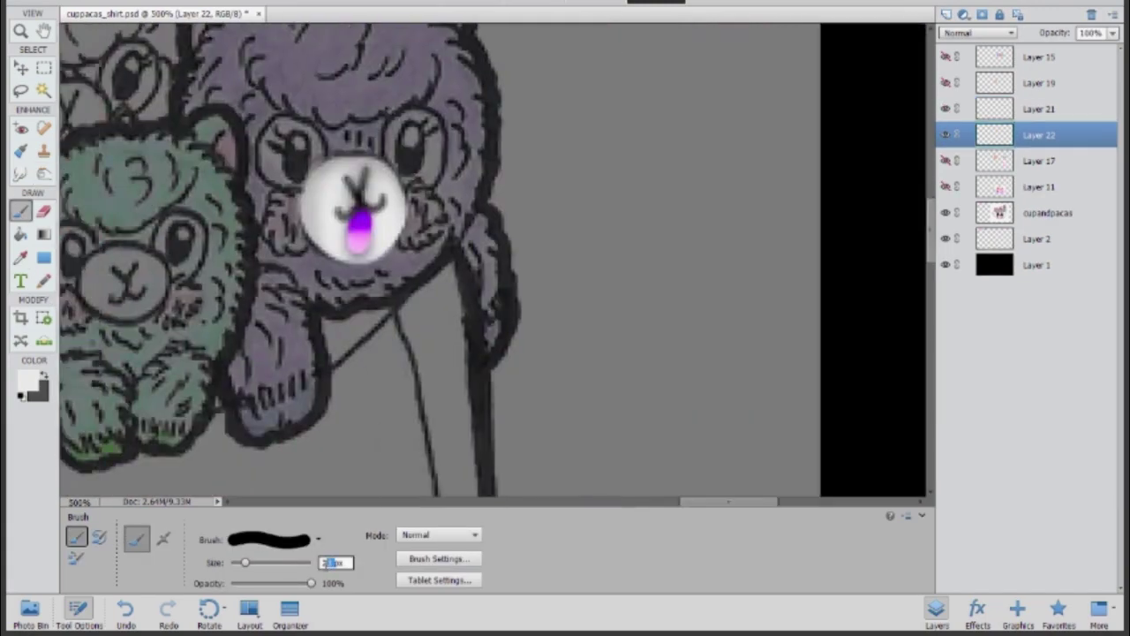
{"action": "left_click_drag", "start_coordinate": [290, 141], "coordinate": [291, 151]}
{"action": "left_click_drag", "start_coordinate": [413, 129], "coordinate": [420, 161]}
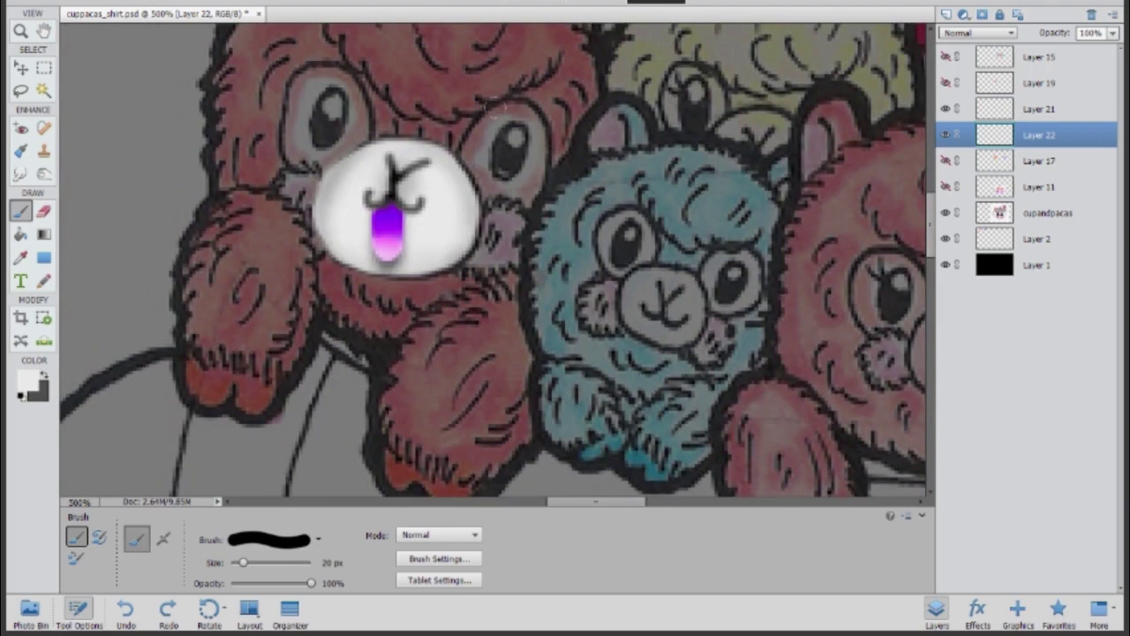
{"action": "mouse_move", "coordinate": [504, 115]}
{"action": "left_mouse_down"}
{"action": "mouse_move", "coordinate": [521, 176]}
{"action": "mouse_move", "coordinate": [495, 212]}
{"action": "left_mouse_up"}
{"action": "left_click_drag", "start_coordinate": [362, 132], "coordinate": [335, 163]}
{"action": "left_click_drag", "start_coordinate": [326, 79], "coordinate": [324, 146]}
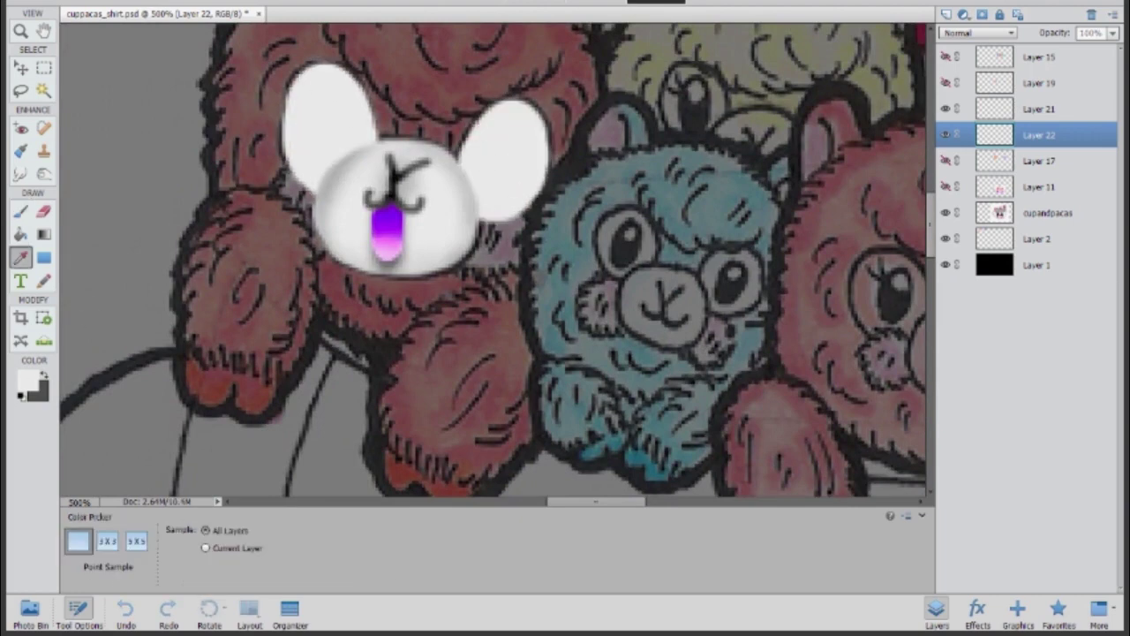
Add a pupils layer, paint a grey pupil in the left eye, and shrink the brush to 3 px
{"action": "left_click", "coordinate": [945, 14]}
{"action": "left_click", "coordinate": [945, 160]}
{"action": "left_click_drag", "start_coordinate": [243, 562], "coordinate": [235, 563]}
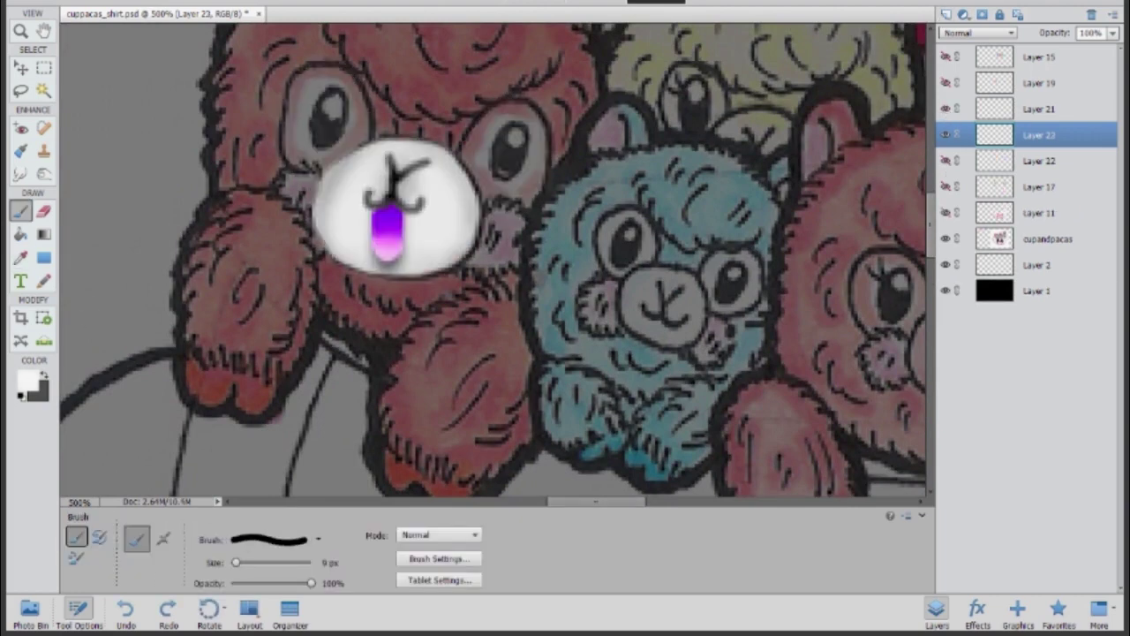
{"action": "key", "text": "Return"}
{"action": "key", "text": "x"}
{"action": "scroll", "coordinate": [373, 207], "scroll_direction": "right", "scroll_amount": 5}
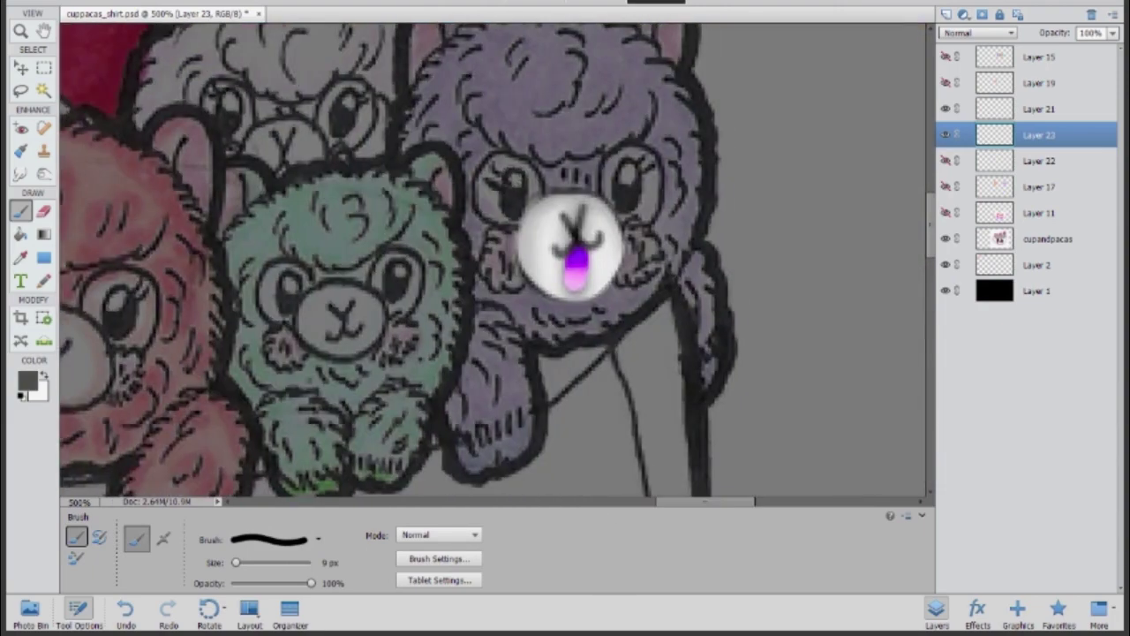
{"action": "key", "text": "bracketleft"}
{"action": "key", "text": "bracketleft"}
{"action": "key", "text": "bracketleft"}
{"action": "key", "text": "bracketleft"}
{"action": "key", "text": "bracketleft"}
{"action": "key", "text": "bracketleft"}
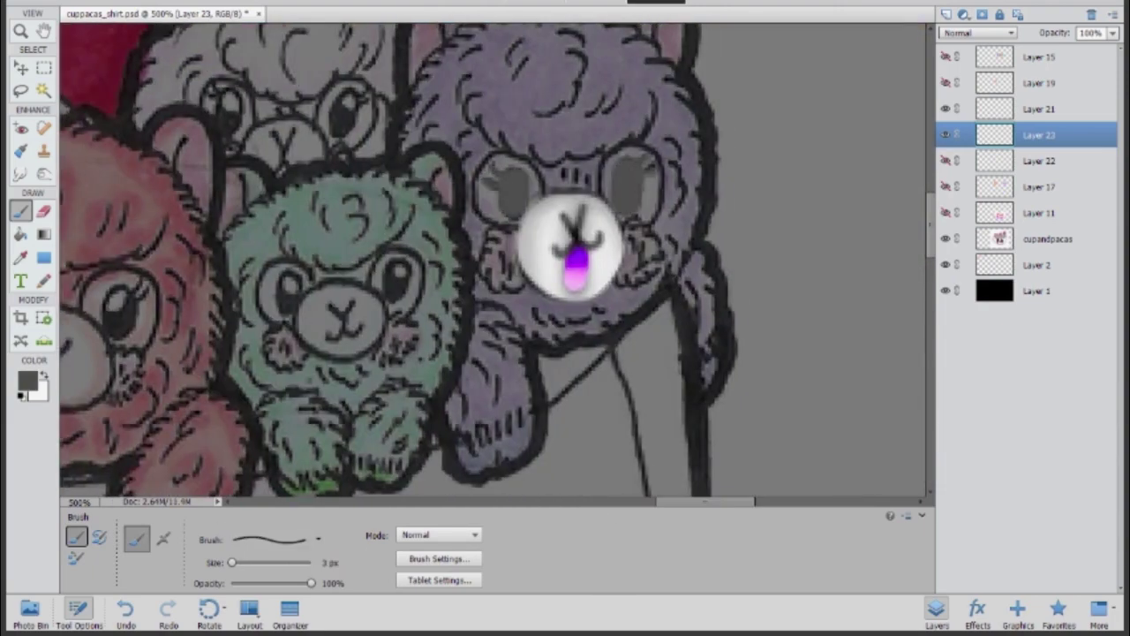
Swap the paint colours and enlarge the brush to 9 px for Burn shading
{"action": "key", "text": "e"}
{"action": "scroll", "coordinate": [494, 265], "scroll_direction": "left", "scroll_amount": 5}
{"action": "key", "text": "b"}
{"action": "key", "text": "x"}
{"action": "key", "text": "bracketright"}
{"action": "key", "text": "bracketright"}
{"action": "key", "text": "bracketright"}
{"action": "key", "text": "bracketright"}
{"action": "key", "text": "bracketright"}
{"action": "key", "text": "bracketright"}
{"action": "scroll", "coordinate": [495, 265], "scroll_direction": "right", "scroll_amount": 5}
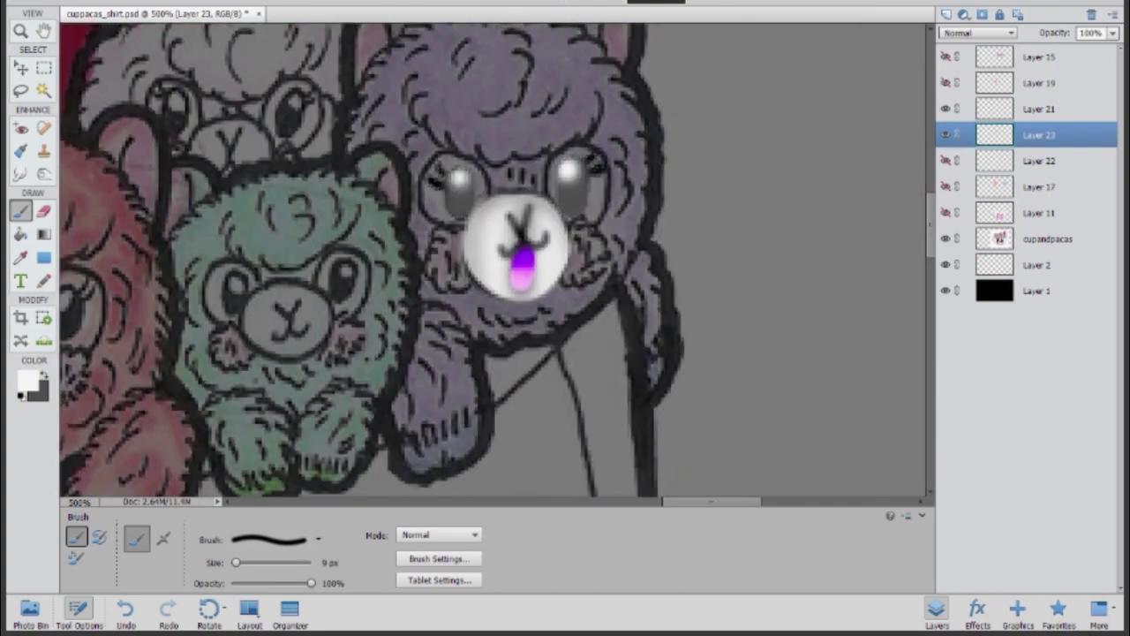
{"action": "key", "text": "o"}
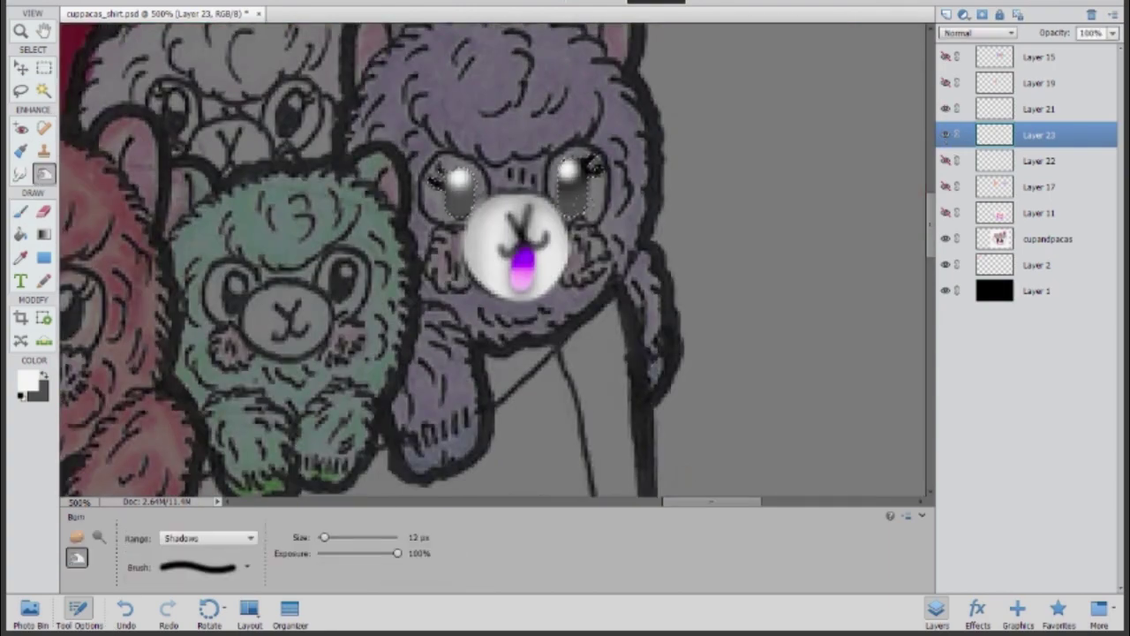
{"action": "scroll", "coordinate": [494, 265], "scroll_direction": "left", "scroll_amount": 5}
{"action": "key", "text": "ctrl+minus"}
Burn shading around the red bear's eyes, then merge the selected face layers with Ctrl+E
{"action": "key", "text": "alt+bracketleft"}
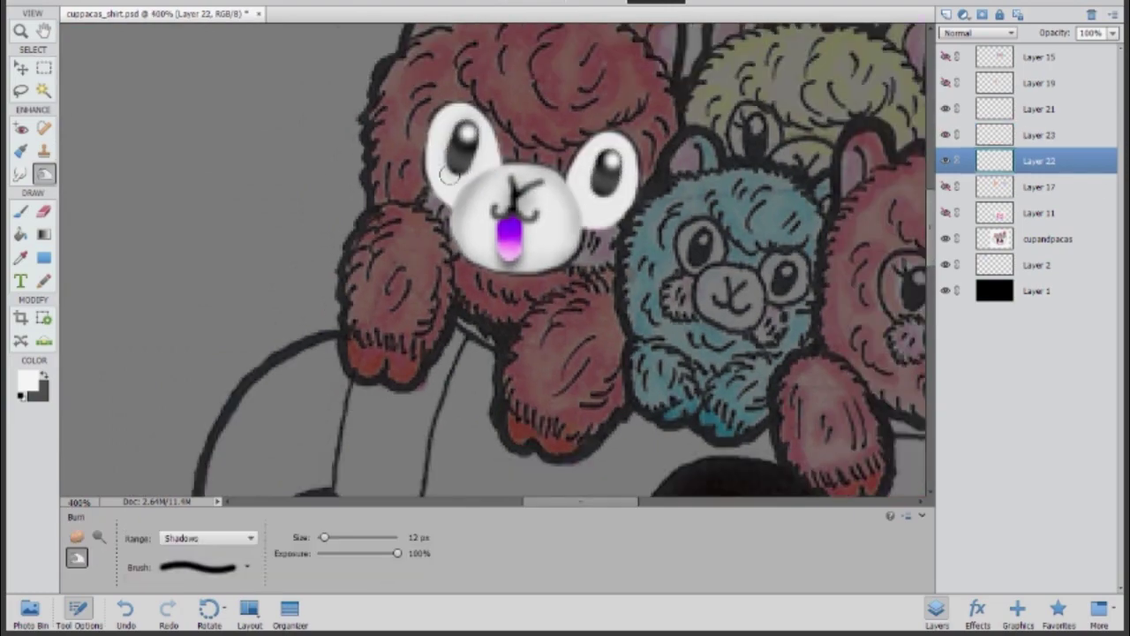
{"action": "left_click_drag", "start_coordinate": [607, 140], "coordinate": [550, 176]}
{"action": "left_click_drag", "start_coordinate": [477, 172], "coordinate": [445, 114]}
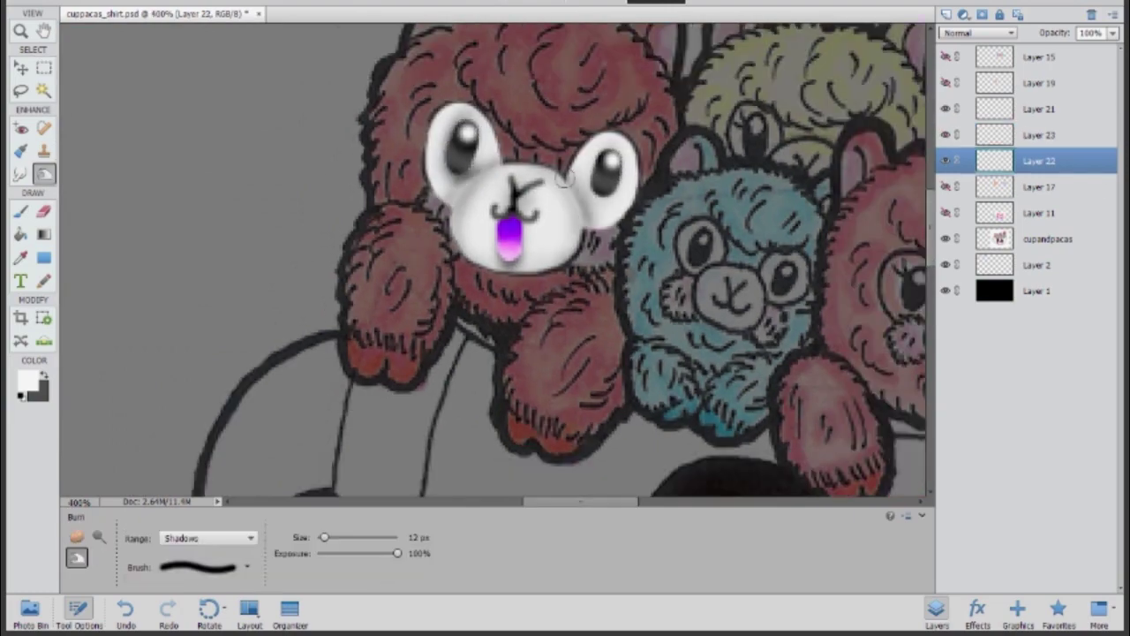
{"action": "left_click_drag", "start_coordinate": [565, 176], "coordinate": [618, 212]}
{"action": "left_click_drag", "start_coordinate": [579, 500], "coordinate": [713, 500]}
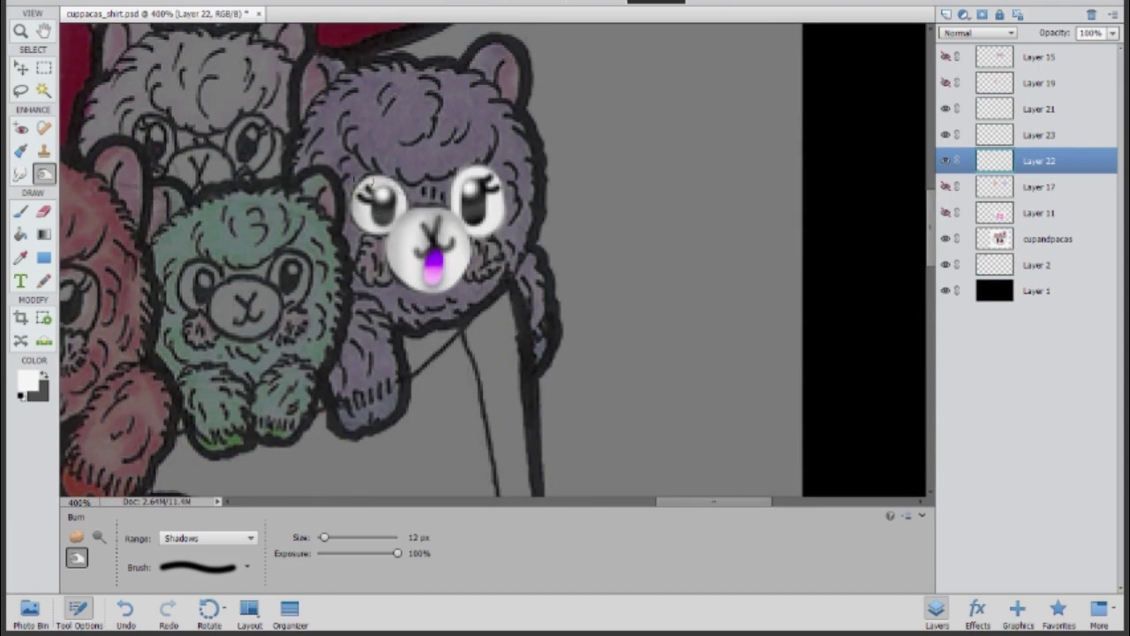
{"action": "key", "text": "alt+shift+bracketright"}
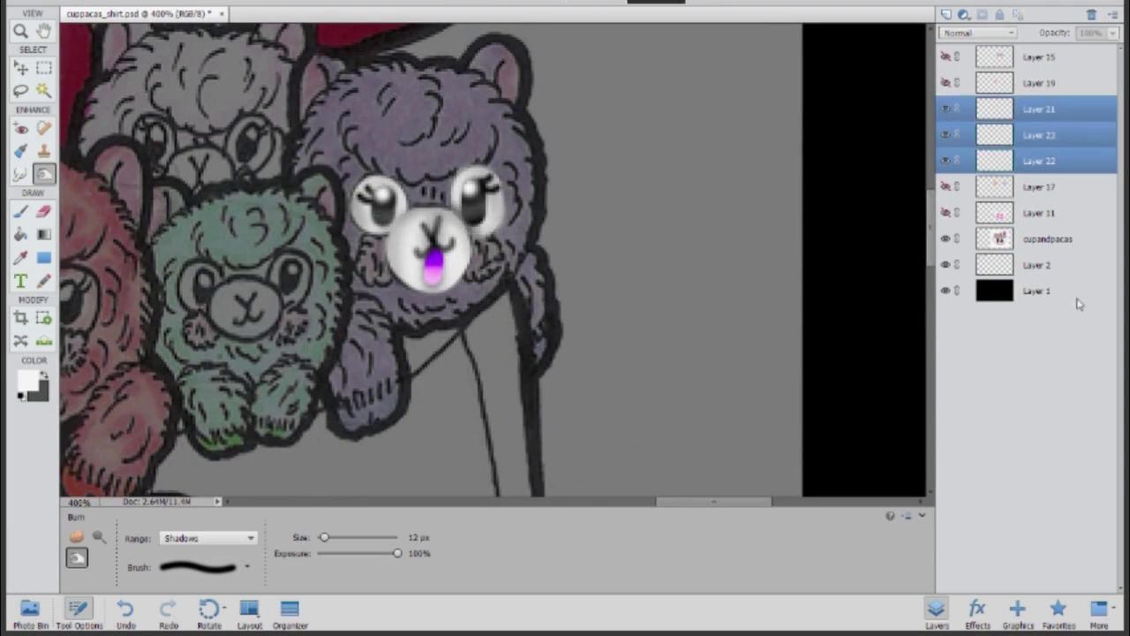
{"action": "key", "text": "ctrl+e"}
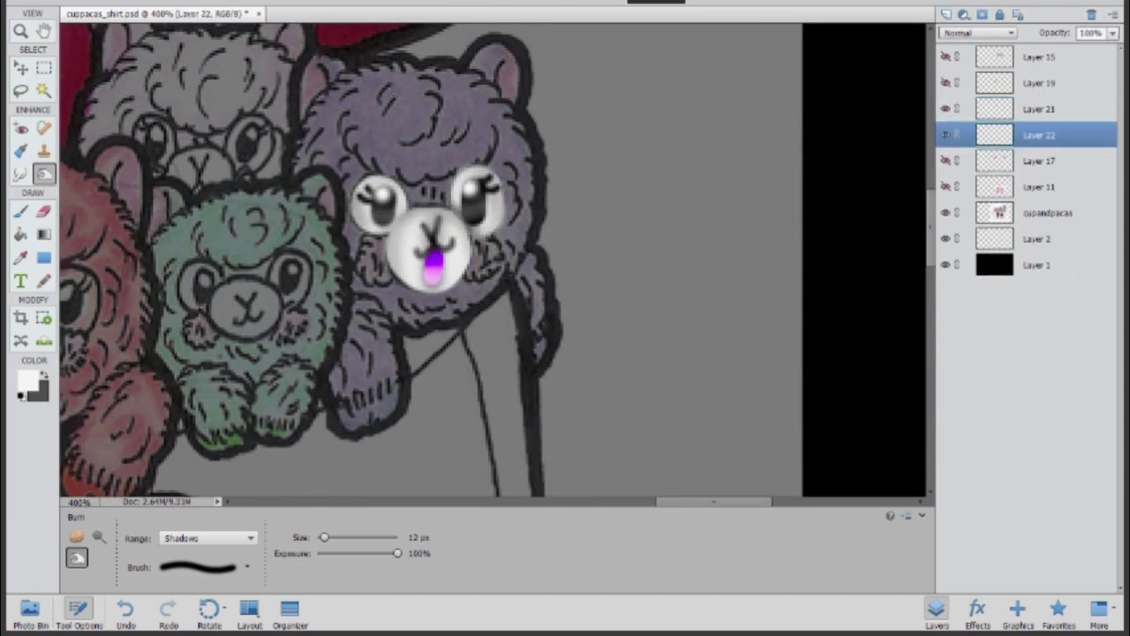
Sample pink from the drawing and dab pink cheeks onto the alpaca face
{"action": "key", "text": "ctrl+1"}
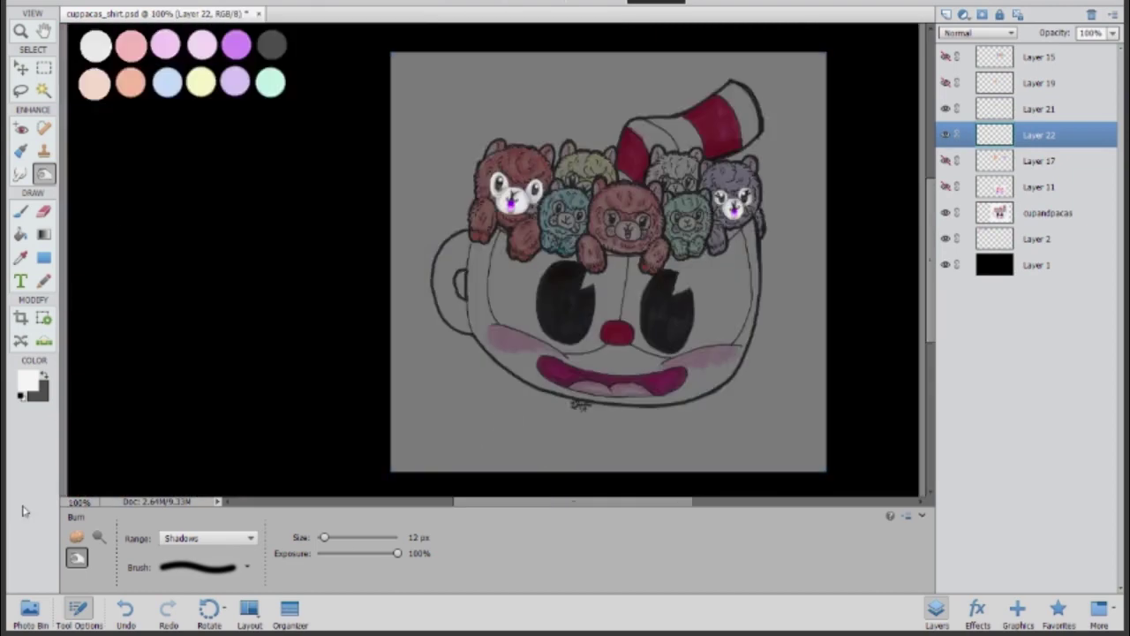
{"action": "key", "text": "i"}
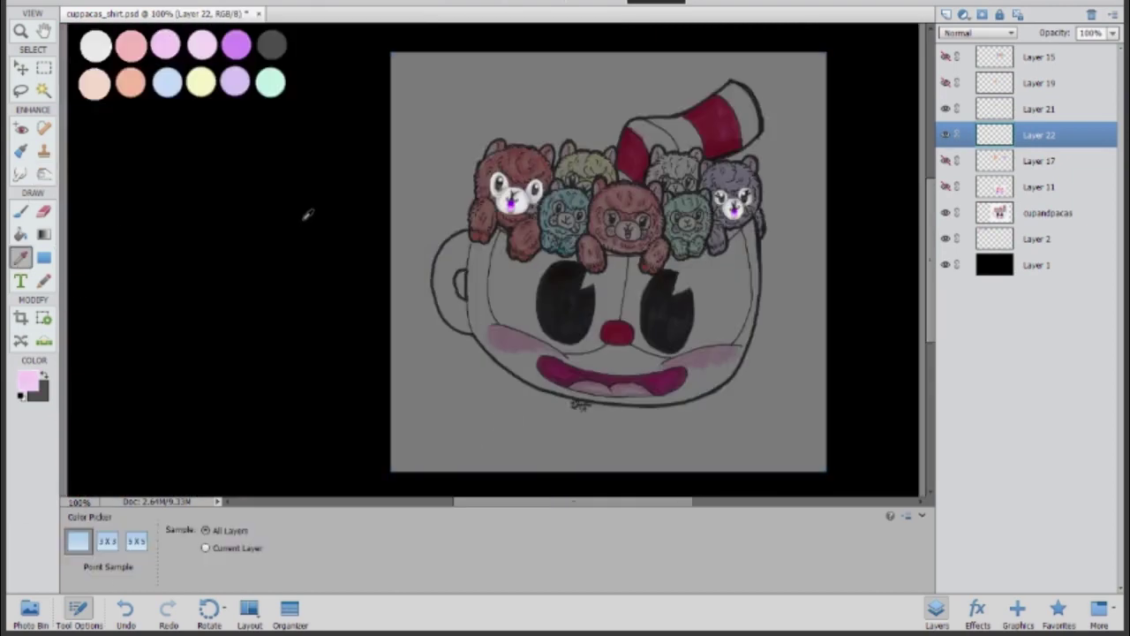
{"action": "key", "text": "x"}
{"action": "key", "text": "b"}
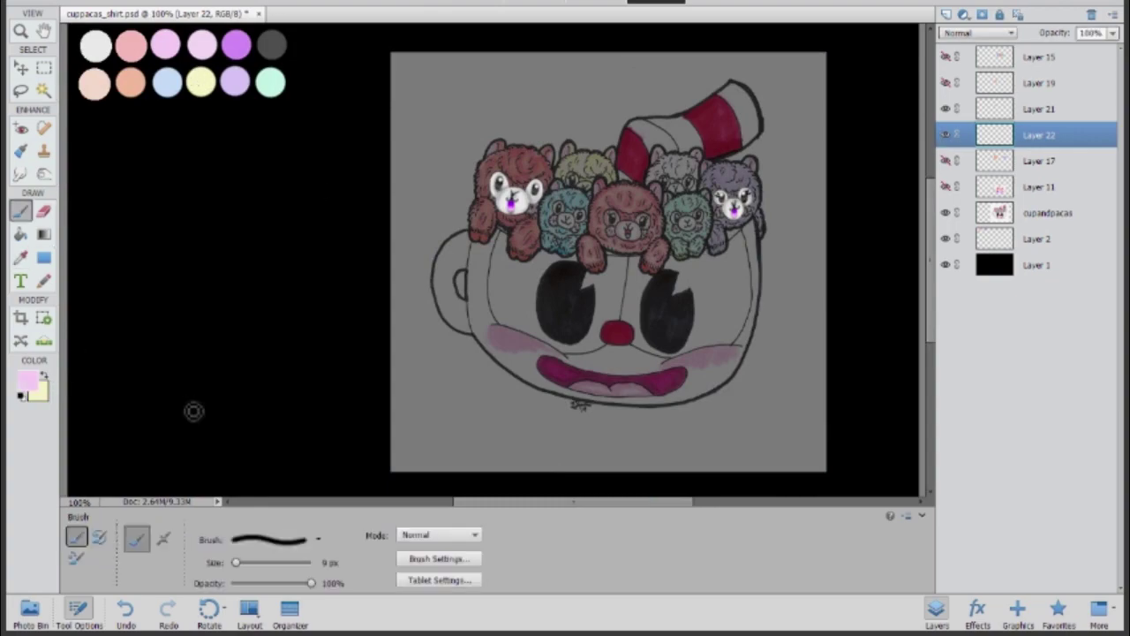
{"action": "key", "text": "ctrl+equal"}
{"action": "key", "text": "ctrl+equal"}
{"action": "key", "text": "ctrl+equal"}
{"action": "left_click", "coordinate": [489, 288]}
{"action": "left_click", "coordinate": [643, 317]}
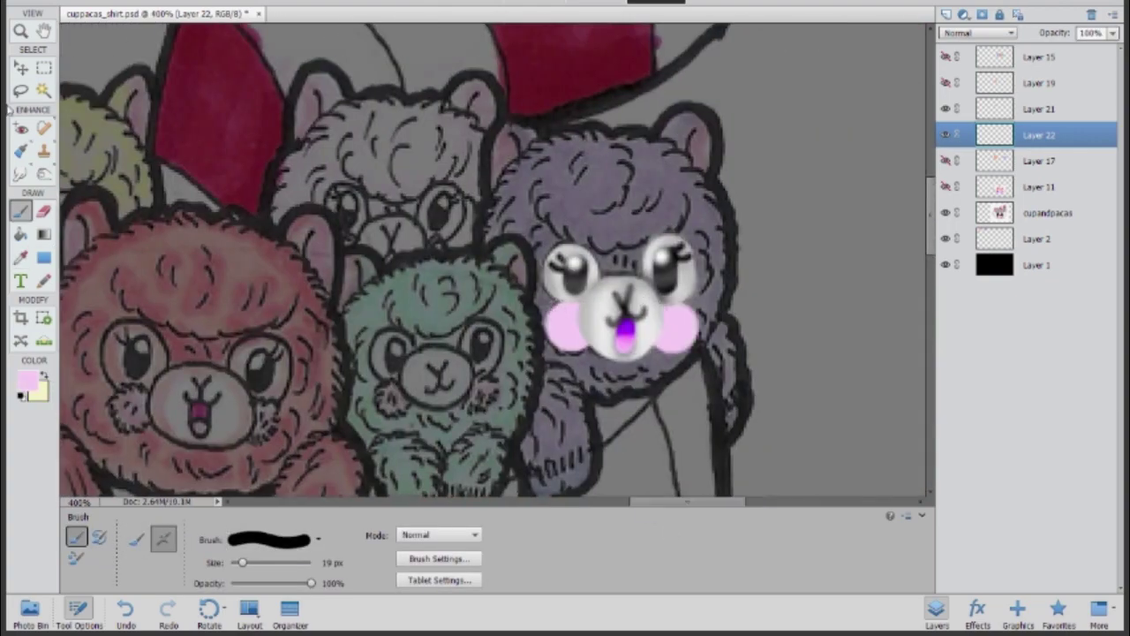
{"action": "left_click", "coordinate": [43, 175]}
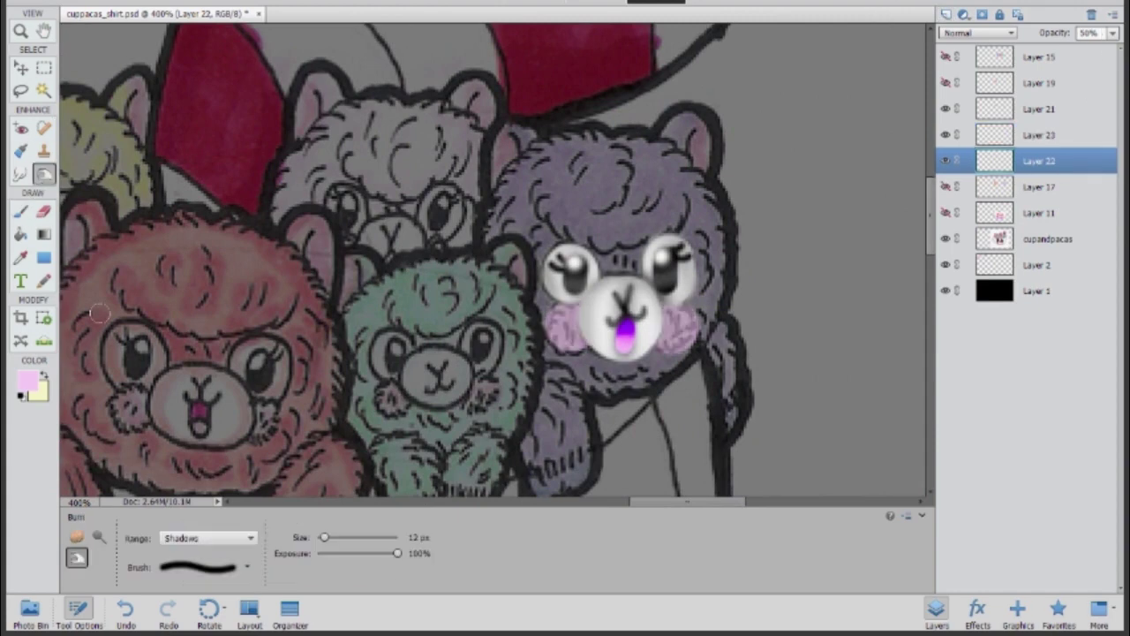
{"action": "key", "text": "b"}
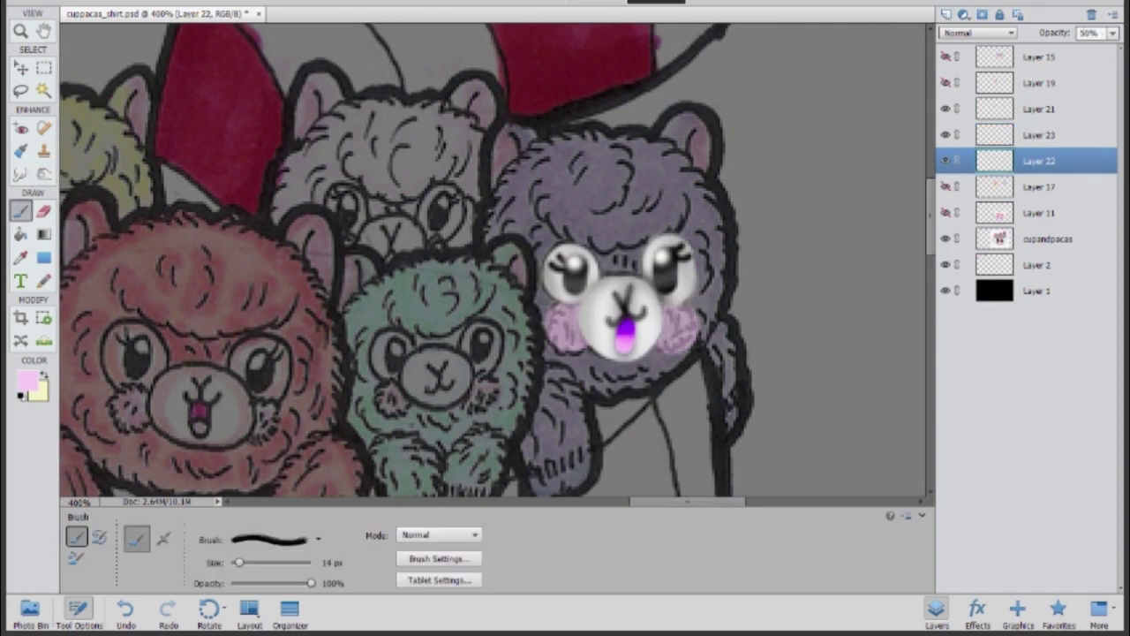
Paint pink cheeks on the purple alpaca and merge them into the face layer
{"action": "mouse_move", "coordinate": [558, 304]}
{"action": "left_mouse_down"}
{"action": "mouse_move", "coordinate": [579, 319]}
{"action": "mouse_move", "coordinate": [578, 351]}
{"action": "left_mouse_up"}
{"action": "mouse_move", "coordinate": [660, 305]}
{"action": "left_mouse_down"}
{"action": "mouse_move", "coordinate": [689, 329]}
{"action": "mouse_move", "coordinate": [680, 357]}
{"action": "left_mouse_up"}
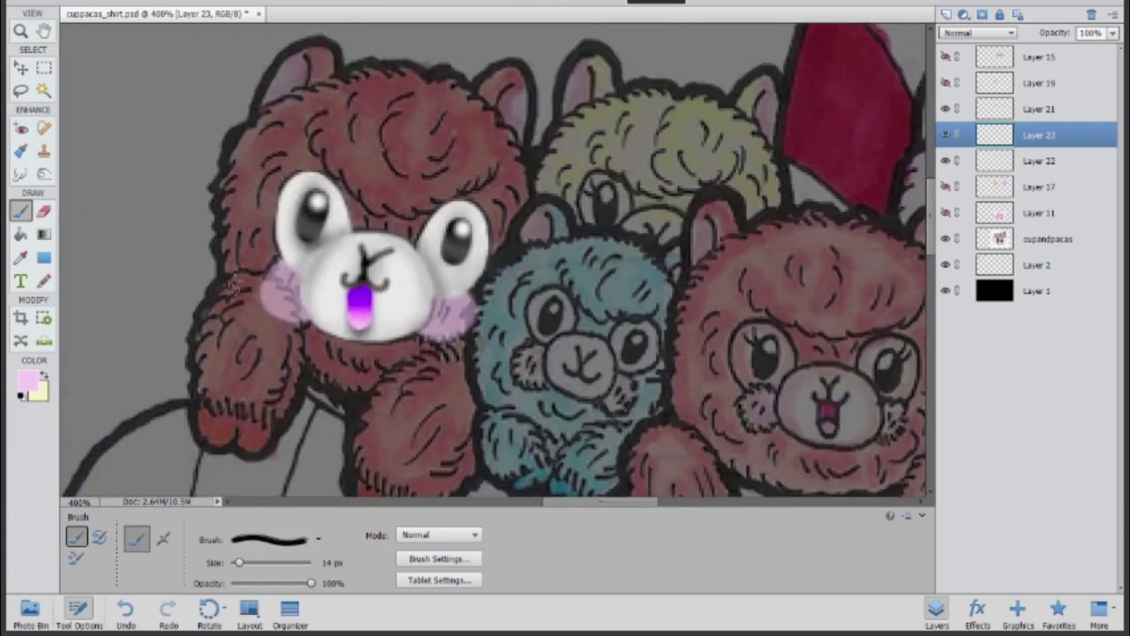
{"action": "left_click_drag", "start_coordinate": [265, 261], "coordinate": [304, 320]}
{"action": "mouse_move", "coordinate": [415, 300]}
{"action": "left_mouse_down"}
{"action": "mouse_move", "coordinate": [446, 340]}
{"action": "mouse_move", "coordinate": [476, 339]}
{"action": "left_mouse_up"}
{"action": "left_click", "coordinate": [1041, 161]}
{"action": "left_click", "coordinate": [1091, 14]}
Burn a darker speckled texture into the pink cheeks with a smaller brush
{"action": "key", "text": "o"}
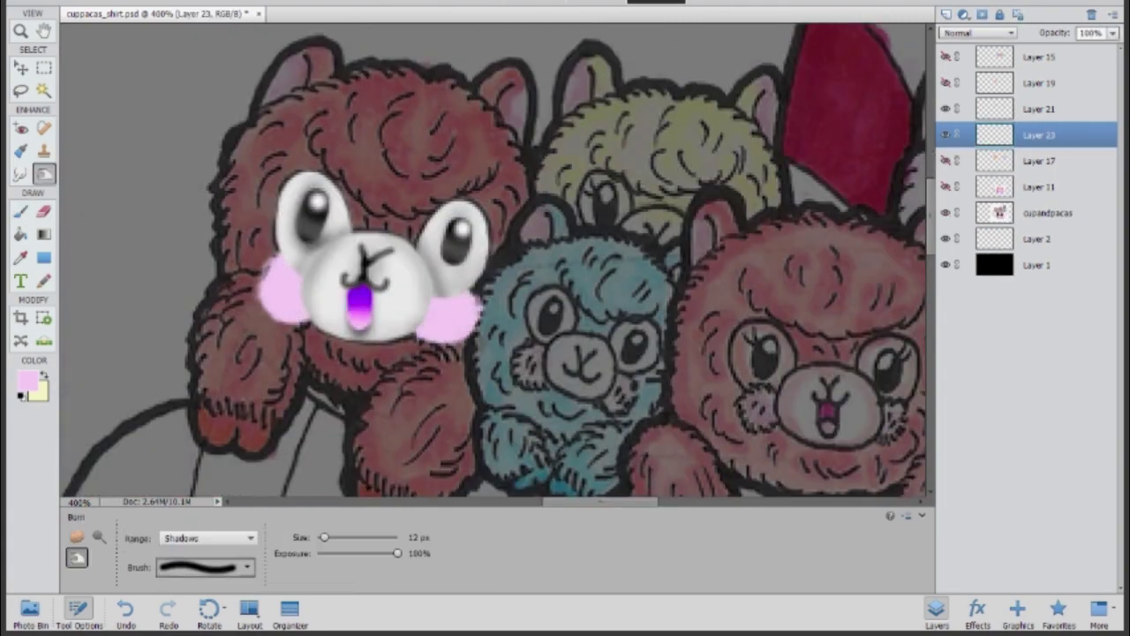
{"action": "left_click_drag", "start_coordinate": [278, 291], "coordinate": [421, 273]}
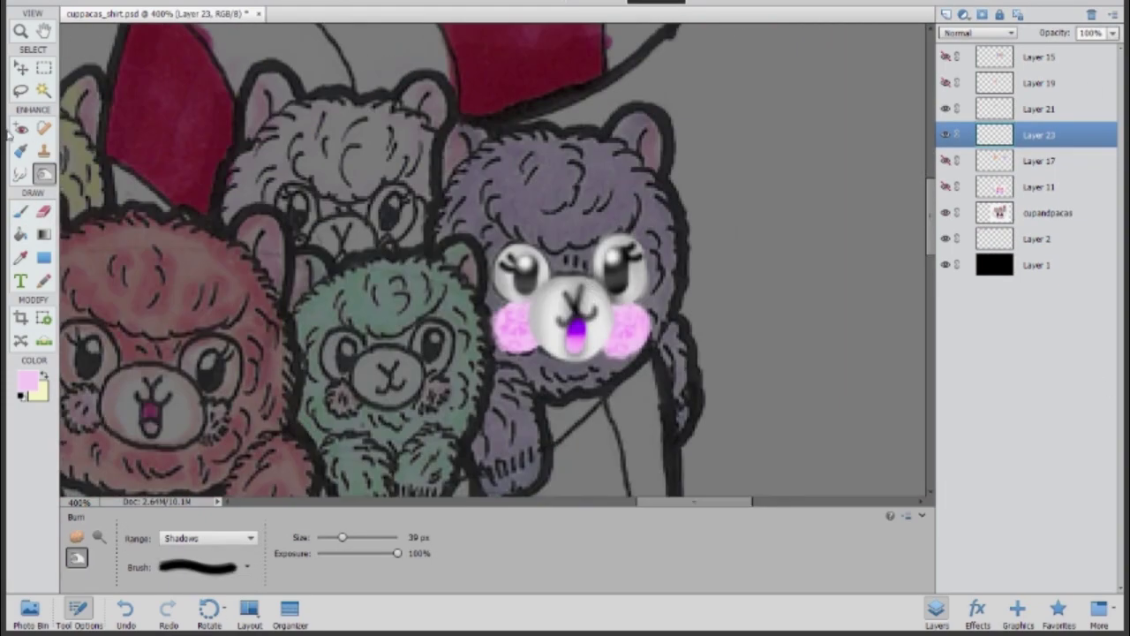
{"action": "key", "text": "bracketleft"}
{"action": "key", "text": "bracketleft"}
{"action": "key", "text": "bracketleft"}
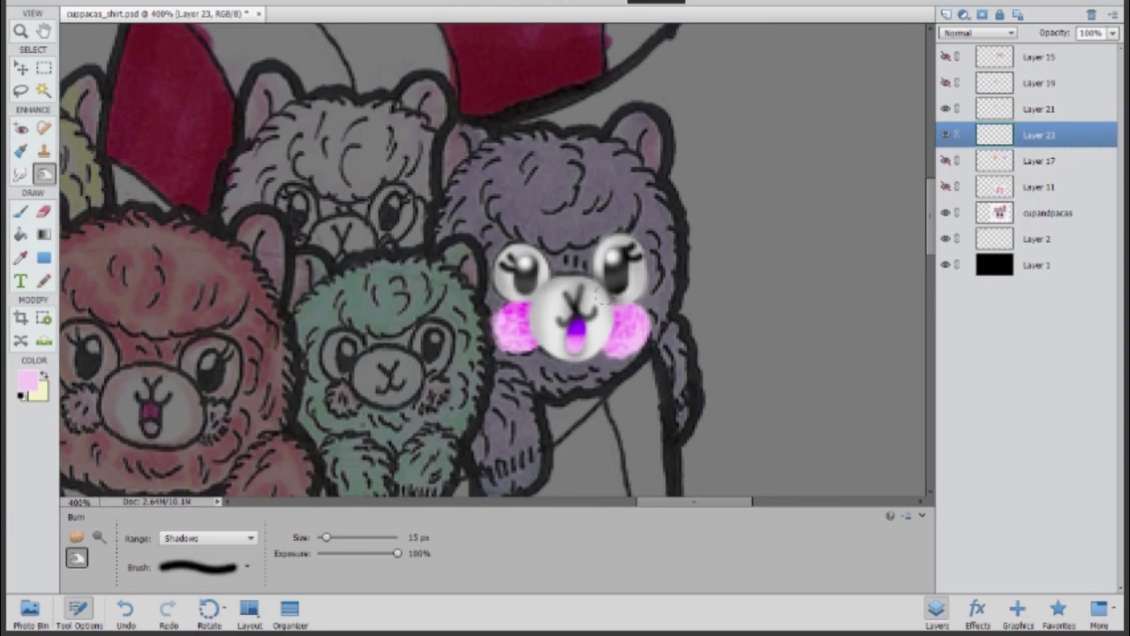
Merge the face into the purple head layer and burn darker patches into the purple and orange fur
{"action": "key", "text": "ctrl+e"}
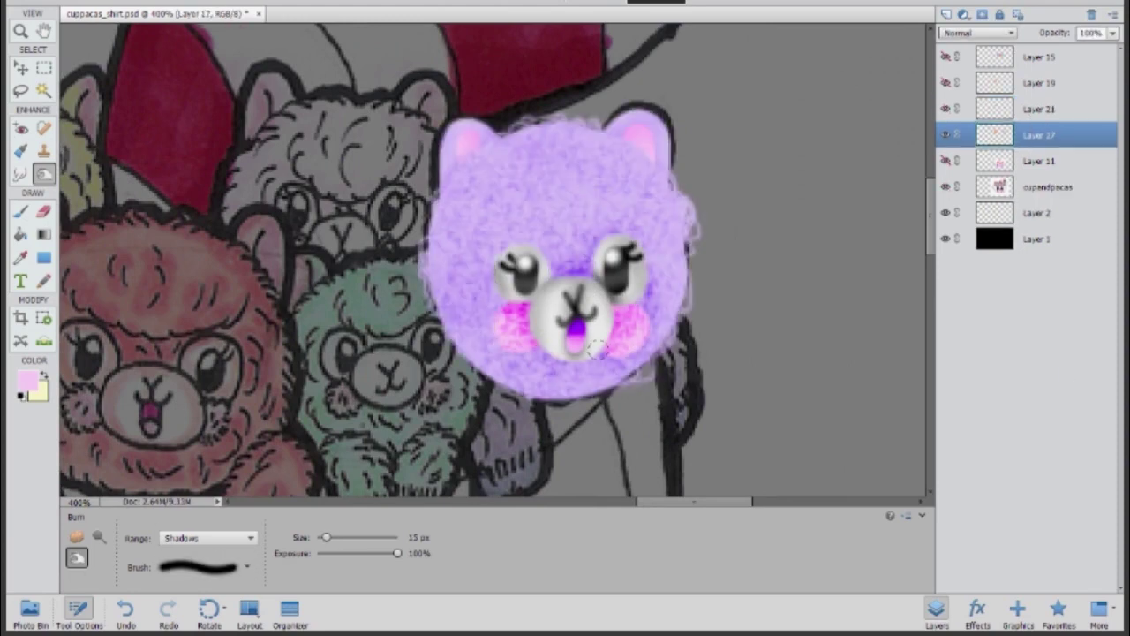
{"action": "mouse_move", "coordinate": [596, 136]}
{"action": "left_mouse_down"}
{"action": "mouse_move", "coordinate": [494, 336]}
{"action": "mouse_move", "coordinate": [618, 220]}
{"action": "left_mouse_up"}
{"action": "scroll", "coordinate": [494, 265], "scroll_direction": "left", "scroll_amount": 3}
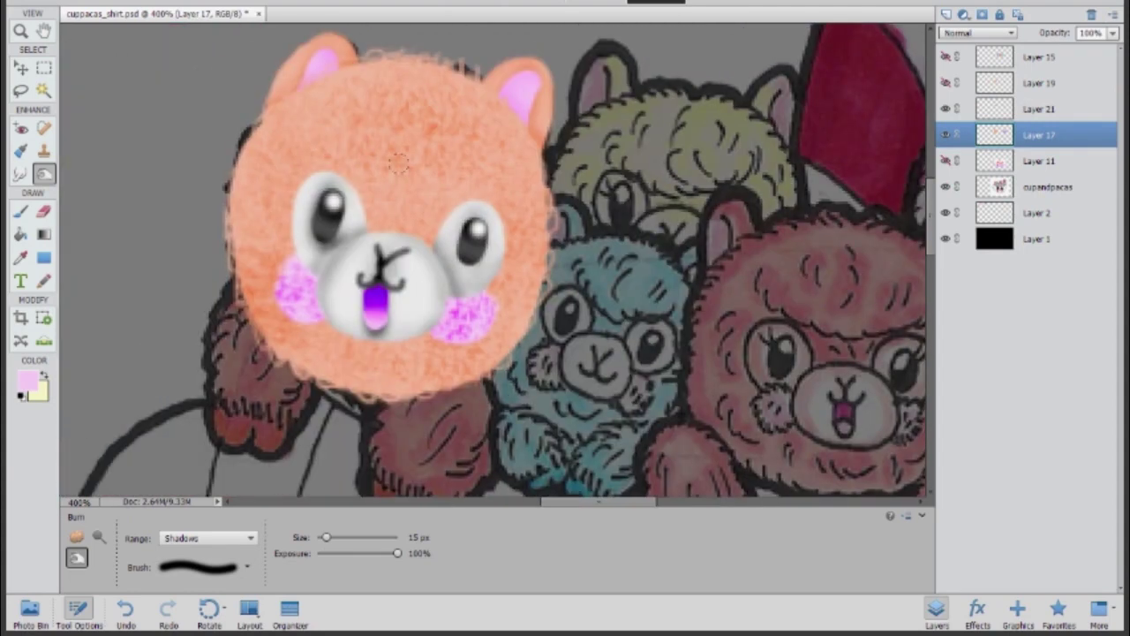
{"action": "mouse_move", "coordinate": [398, 163]}
{"action": "left_mouse_down"}
{"action": "mouse_move", "coordinate": [296, 249]}
{"action": "mouse_move", "coordinate": [485, 303]}
{"action": "mouse_move", "coordinate": [368, 212]}
{"action": "mouse_move", "coordinate": [303, 98]}
{"action": "mouse_move", "coordinate": [460, 372]}
{"action": "mouse_move", "coordinate": [318, 75]}
{"action": "left_mouse_up"}
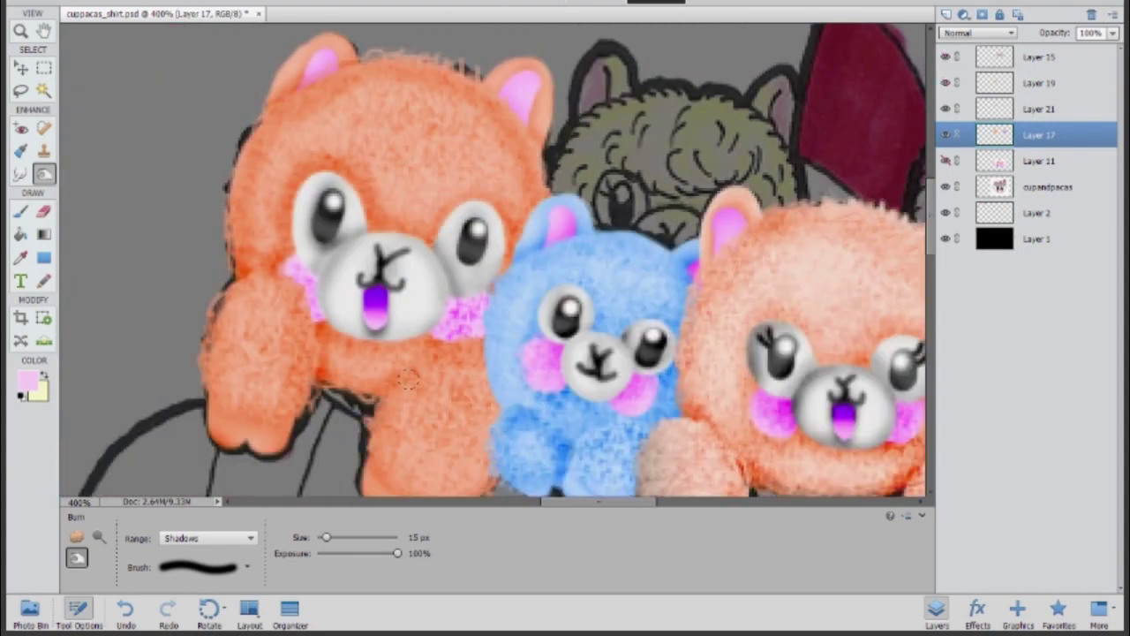
{"action": "scroll", "coordinate": [483, 343], "scroll_direction": "right", "scroll_amount": 10}
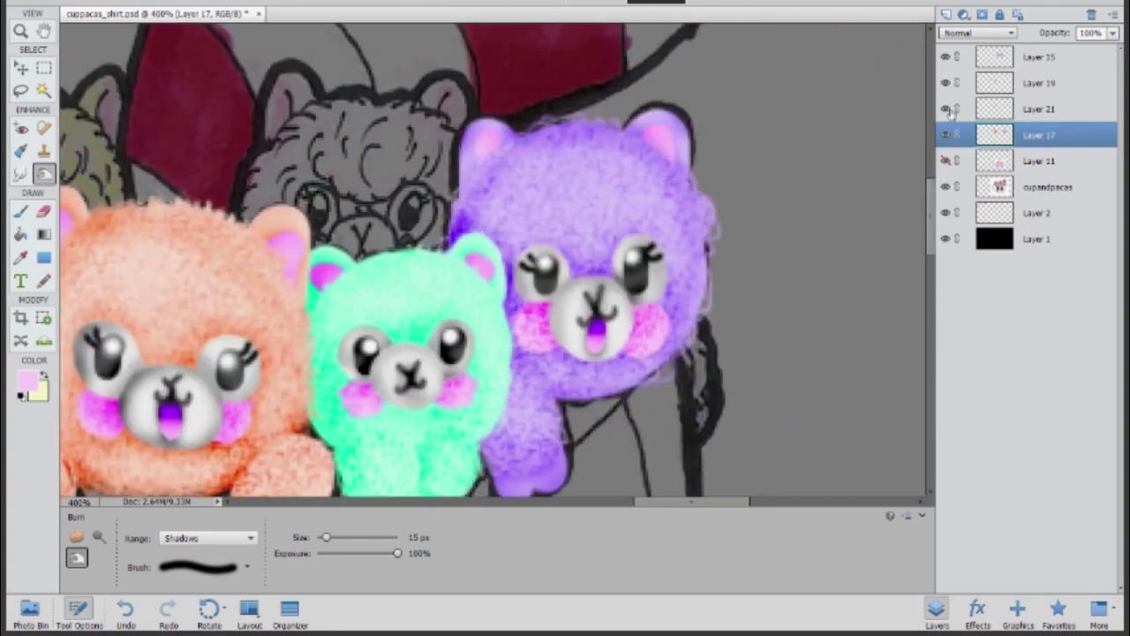
Select Layers 15, 19, 21 and 17 and merge them with Ctrl+E
{"action": "left_click", "coordinate": [1038, 57]}
{"action": "left_click", "coordinate": [1038, 82]}
{"action": "scroll", "coordinate": [494, 265], "scroll_direction": "left", "scroll_amount": 5}
{"action": "key", "text": "ctrl+e"}
On a new layer, paint lavender fur beside the purple alpaca with a smaller brush
{"action": "key", "text": "ctrl+alt+0"}
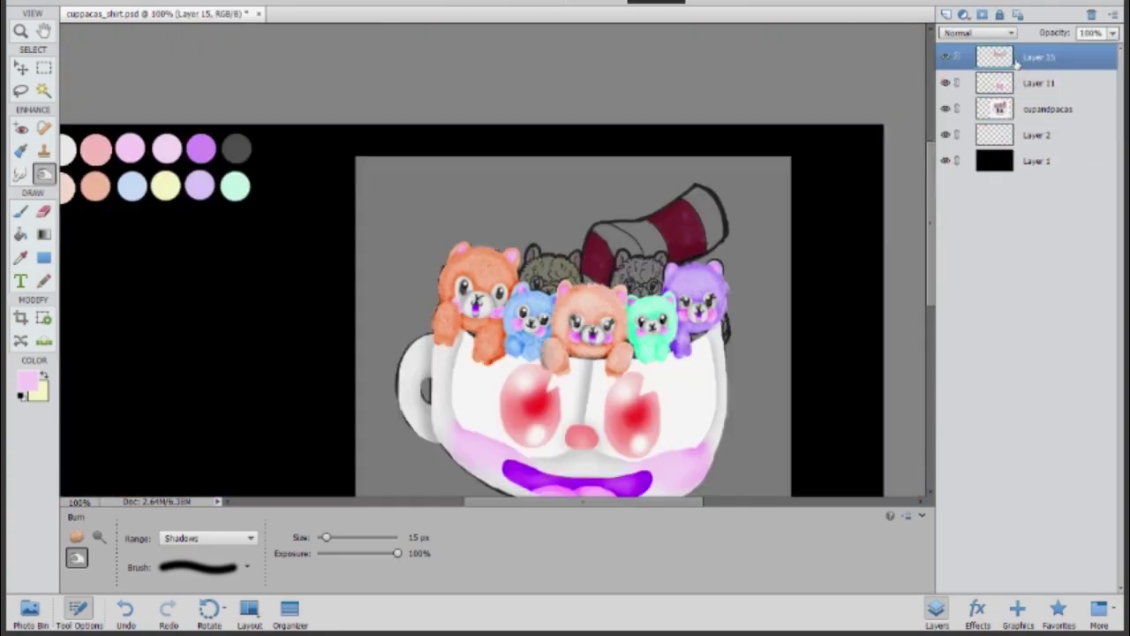
{"action": "key", "text": "ctrl+e"}
{"action": "key", "text": "i"}
{"action": "left_click", "coordinate": [200, 185]}
{"action": "key", "text": "b"}
{"action": "left_click", "coordinate": [945, 14]}
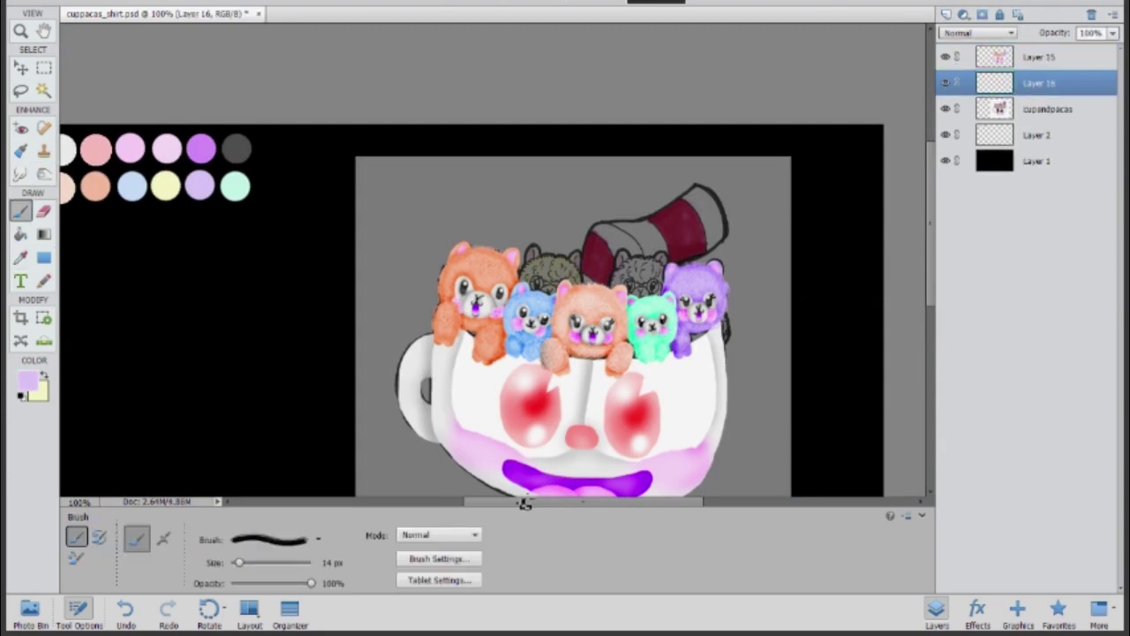
{"action": "key", "text": "ctrl+equal"}
{"action": "key", "text": "ctrl+equal"}
{"action": "key", "text": "ctrl+equal"}
{"action": "key", "text": "bracketleft"}
{"action": "key", "text": "bracketleft"}
{"action": "key", "text": "bracketleft"}
{"action": "key", "text": "bracketleft"}
{"action": "key", "text": "bracketleft"}
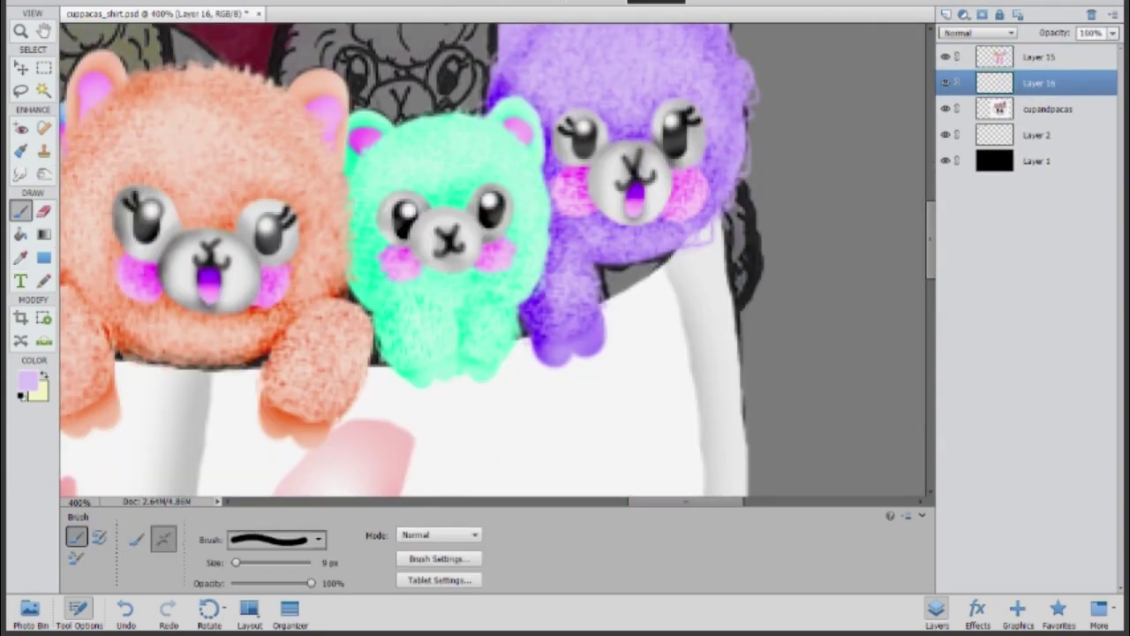
{"action": "left_click_drag", "start_coordinate": [746, 181], "coordinate": [734, 252]}
Fill more lavender along the purple alpaca with a larger brush and merge the stroke layers
{"action": "left_click", "coordinate": [946, 14]}
{"action": "key", "text": "bracketright"}
{"action": "key", "text": "bracketright"}
{"action": "key", "text": "bracketright"}
{"action": "key", "text": "bracketright"}
{"action": "key", "text": "bracketright"}
{"action": "left_click_drag", "start_coordinate": [746, 181], "coordinate": [742, 265]}
{"action": "key", "text": "alt+bracketleft"}
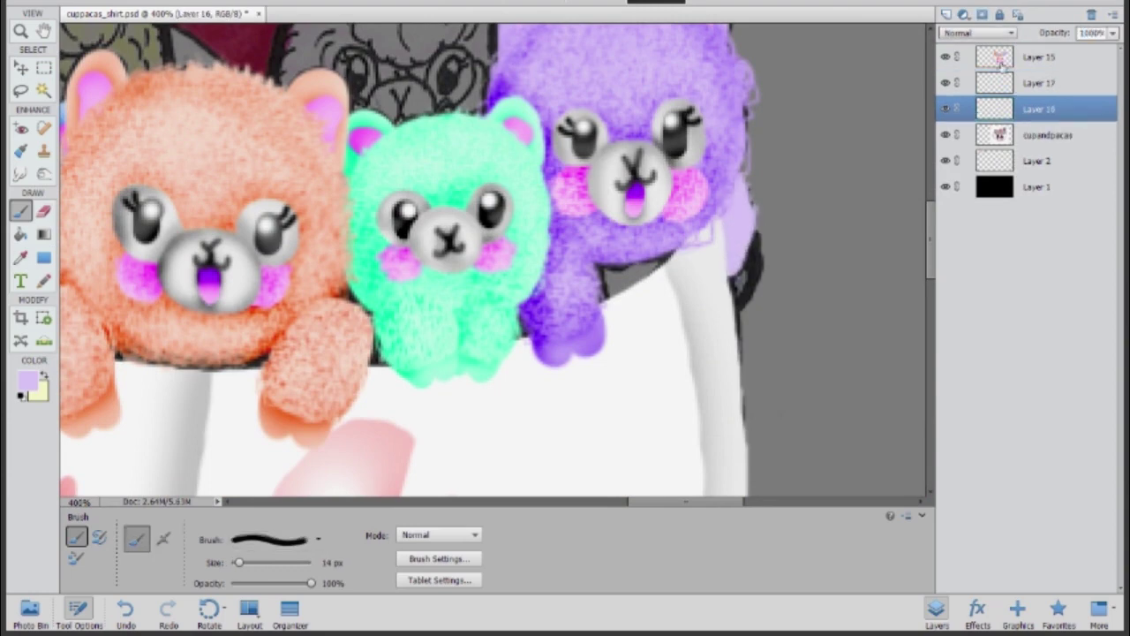
{"action": "key", "text": "Delete"}
Burn the lavender edge beside the purple alpaca to darken it
{"action": "key", "text": "o"}
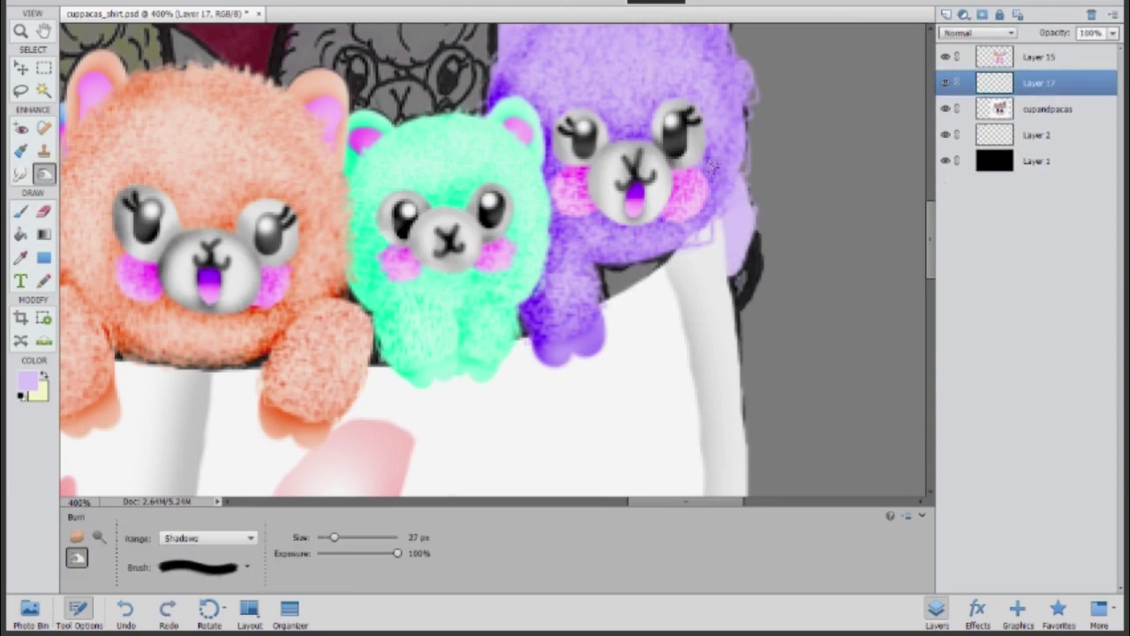
{"action": "left_click_drag", "start_coordinate": [737, 190], "coordinate": [746, 300]}
{"action": "left_click", "coordinate": [945, 14], "text": "ctrl"}
{"action": "key", "text": "b"}
{"action": "key", "text": "o"}
Select the alpaca colour layers and merge them down into Layer 16
{"action": "key", "text": "ctrl+alt+0"}
{"action": "left_click", "coordinate": [1038, 56], "text": "shift"}
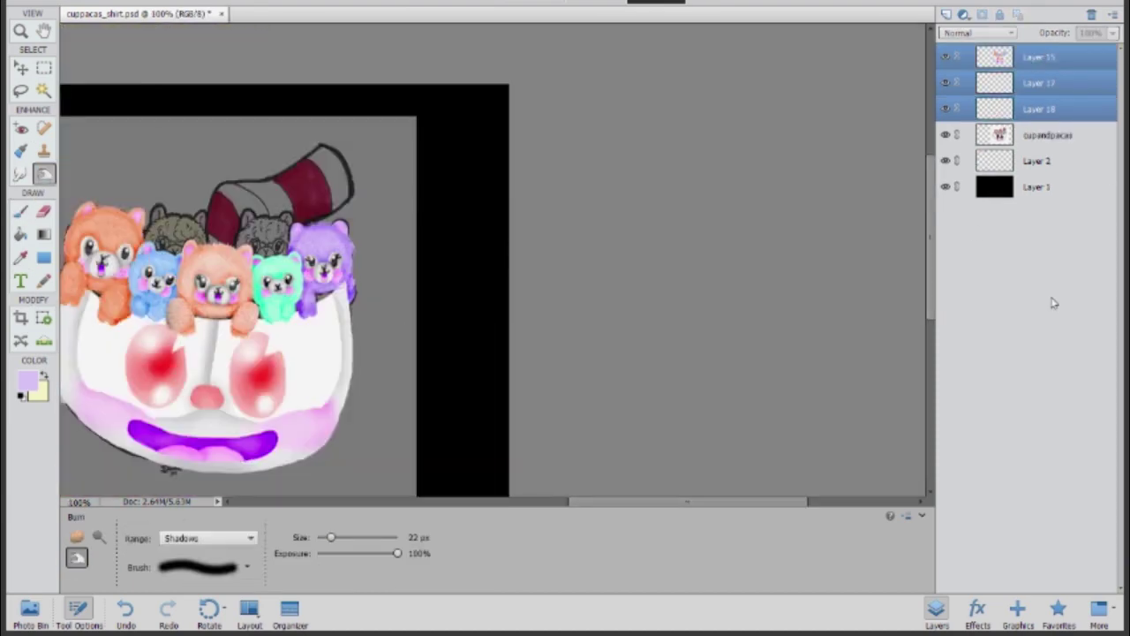
{"action": "key", "text": "ctrl+e"}
{"action": "key", "text": "b"}
{"action": "left_click", "coordinate": [946, 15]}
{"action": "key", "text": "ctrl+bracketleft"}
Enlarge the brush, sample a colour from the canvas, and add a new empty Layer 17
{"action": "key", "text": "bracketright"}
{"action": "key", "text": "bracketright"}
{"action": "key", "text": "bracketright"}
{"action": "key", "text": "bracketright"}
{"action": "key", "text": "bracketright"}
{"action": "key", "text": "bracketright"}
{"action": "key", "text": "bracketright"}
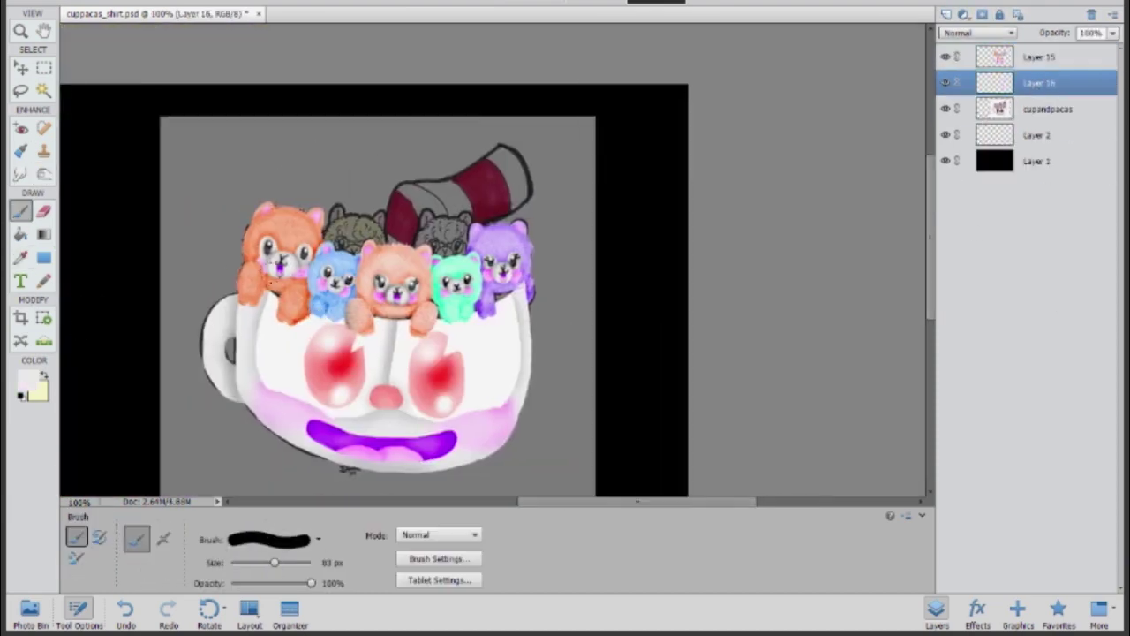
{"action": "key", "text": "o"}
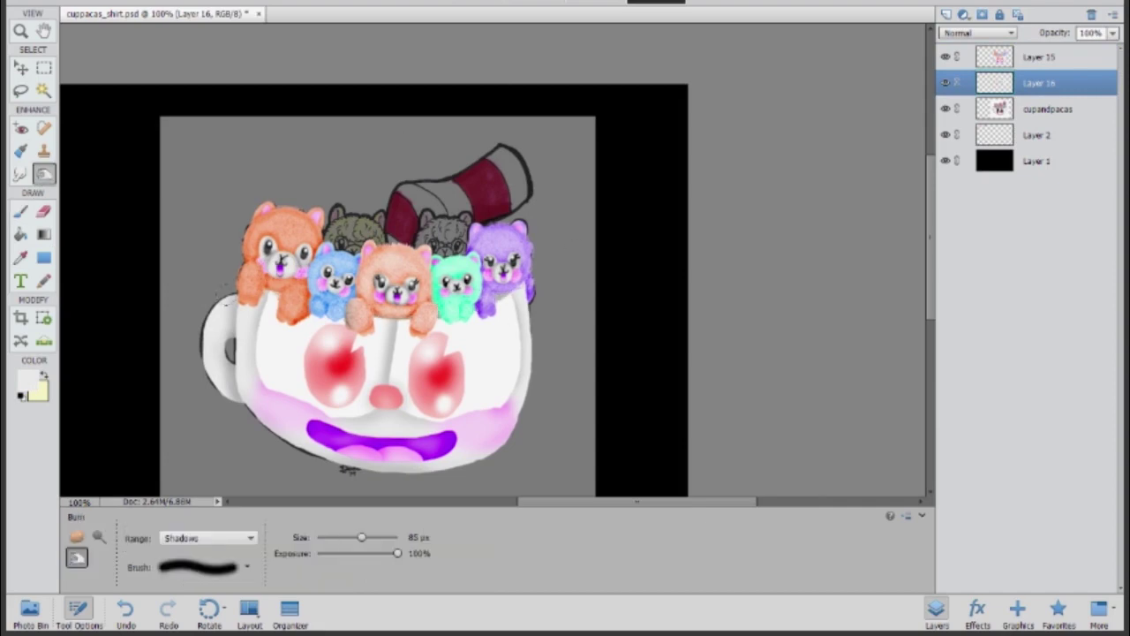
{"action": "scroll", "coordinate": [297, 193], "scroll_direction": "left", "scroll_amount": 5}
{"action": "key", "text": "i"}
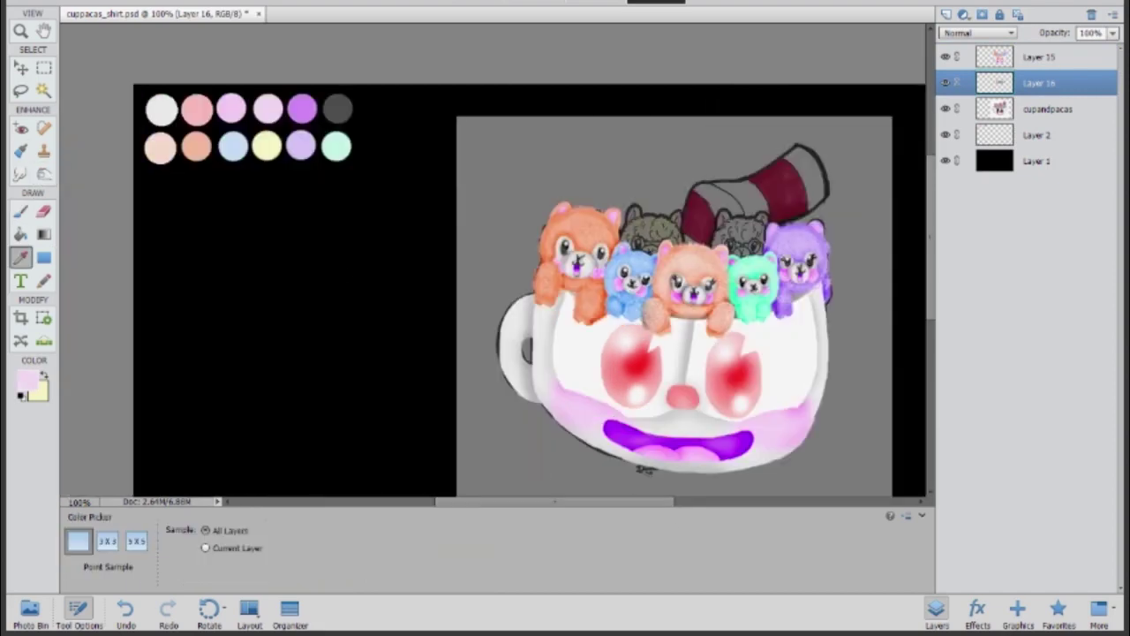
{"action": "scroll", "coordinate": [494, 291], "scroll_direction": "right", "scroll_amount": 5}
{"action": "key", "text": "ctrl+shift+alt+n"}
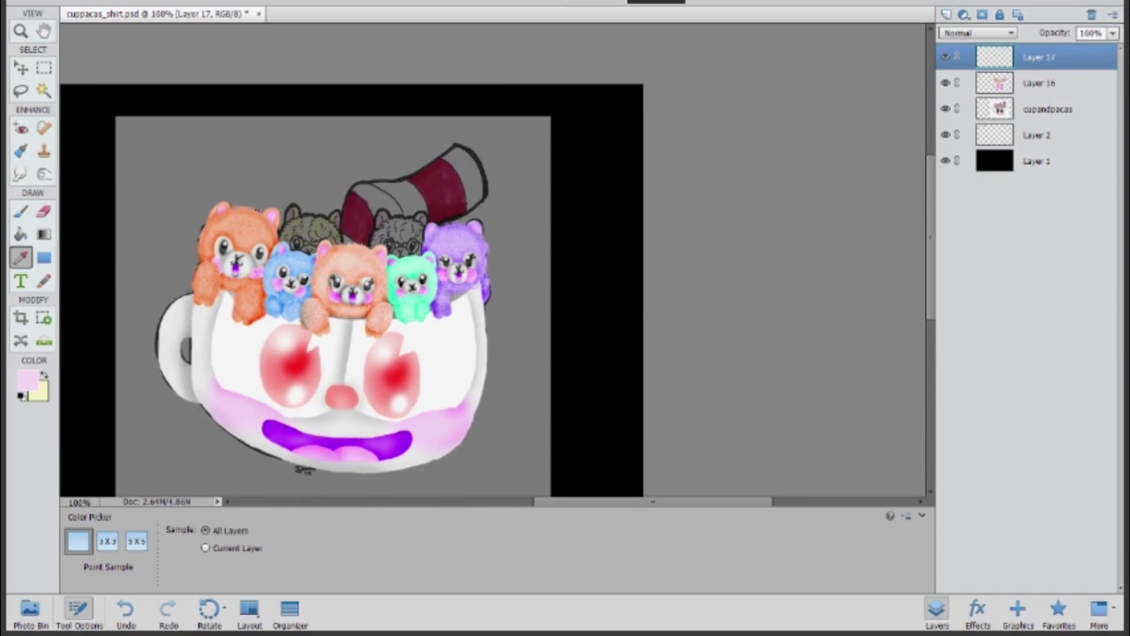
On a layer below the sketch, paint pink and yellow circles over the two grey back alpacas
{"action": "key", "text": "b"}
{"action": "key", "text": "ctrl+equal"}
{"action": "left_click", "coordinate": [396, 234]}
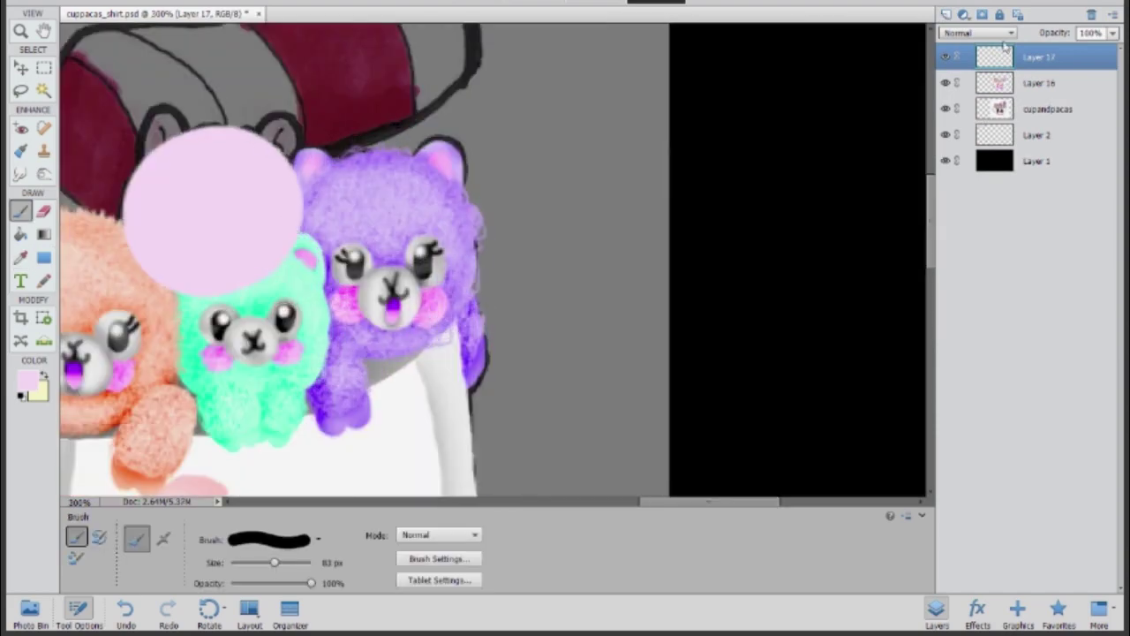
{"action": "key", "text": "ctrl+bracketleft"}
{"action": "key", "text": "ctrl+minus"}
{"action": "left_click", "coordinate": [303, 234]}
{"action": "left_click_drag", "start_coordinate": [402, 196], "coordinate": [417, 196]}
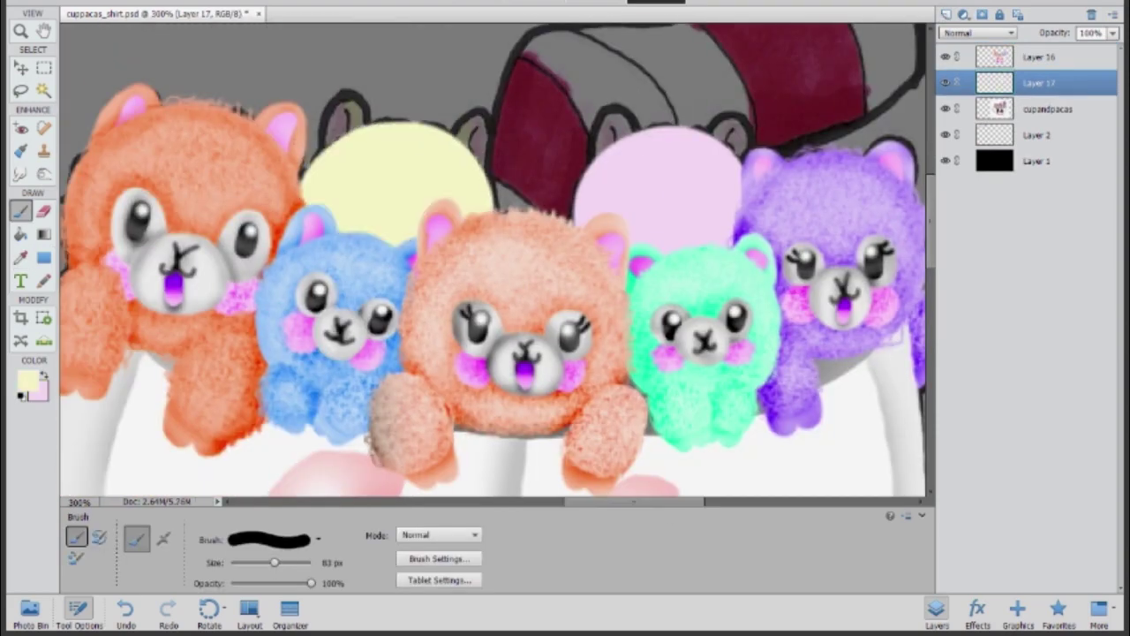
Clip a new layer with Ctrl+G and cover the yellow alpaca with solid yellow
{"action": "key", "text": "ctrl+g"}
{"action": "key", "text": "ctrl+shift+alt+n"}
{"action": "key", "text": "bracketleft"}
{"action": "key", "text": "bracketleft"}
{"action": "key", "text": "bracketleft"}
{"action": "key", "text": "bracketleft"}
{"action": "left_click_drag", "start_coordinate": [398, 146], "coordinate": [320, 208]}
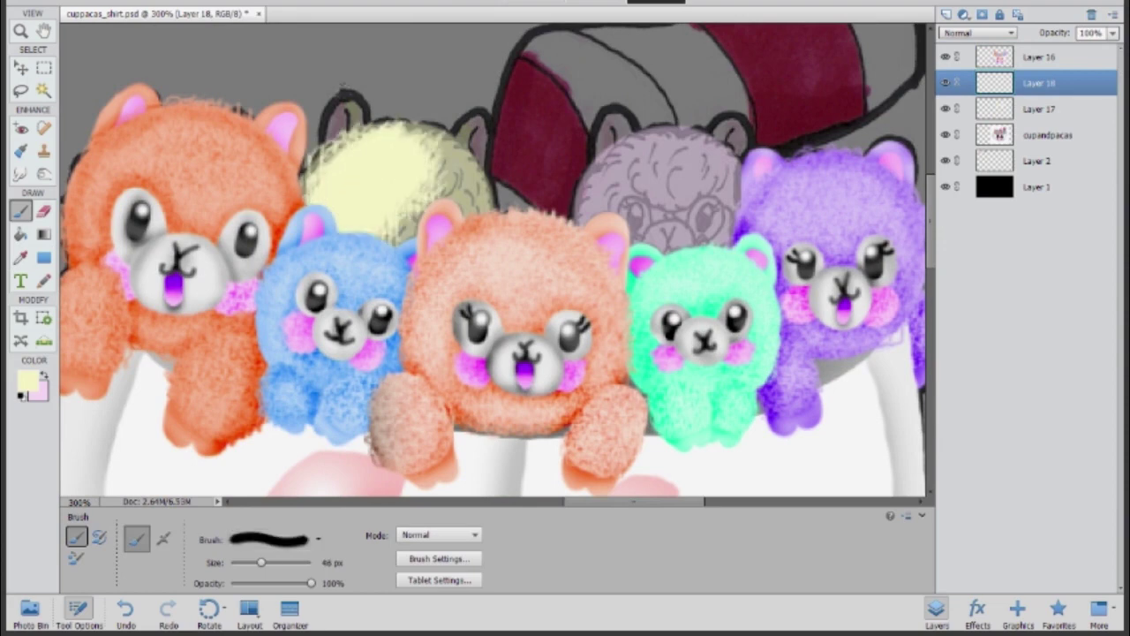
{"action": "key", "text": "ctrl+z"}
{"action": "mouse_move", "coordinate": [318, 141]}
{"action": "left_mouse_down"}
{"action": "mouse_move", "coordinate": [389, 212]}
{"action": "mouse_move", "coordinate": [373, 147]}
{"action": "mouse_move", "coordinate": [467, 212]}
{"action": "mouse_move", "coordinate": [304, 221]}
{"action": "left_mouse_up"}
Paint pink over the other grey alpaca's head and delete the empty layer below
{"action": "key", "text": "bracketleft"}
{"action": "key", "text": "bracketleft"}
{"action": "key", "text": "bracketleft"}
{"action": "key", "text": "x"}
{"action": "mouse_move", "coordinate": [742, 176]}
{"action": "left_mouse_down"}
{"action": "mouse_move", "coordinate": [697, 133]}
{"action": "mouse_move", "coordinate": [589, 214]}
{"action": "mouse_move", "coordinate": [688, 185]}
{"action": "mouse_move", "coordinate": [671, 150]}
{"action": "left_mouse_up"}
{"action": "key", "text": "x"}
{"action": "left_click", "coordinate": [1039, 109]}
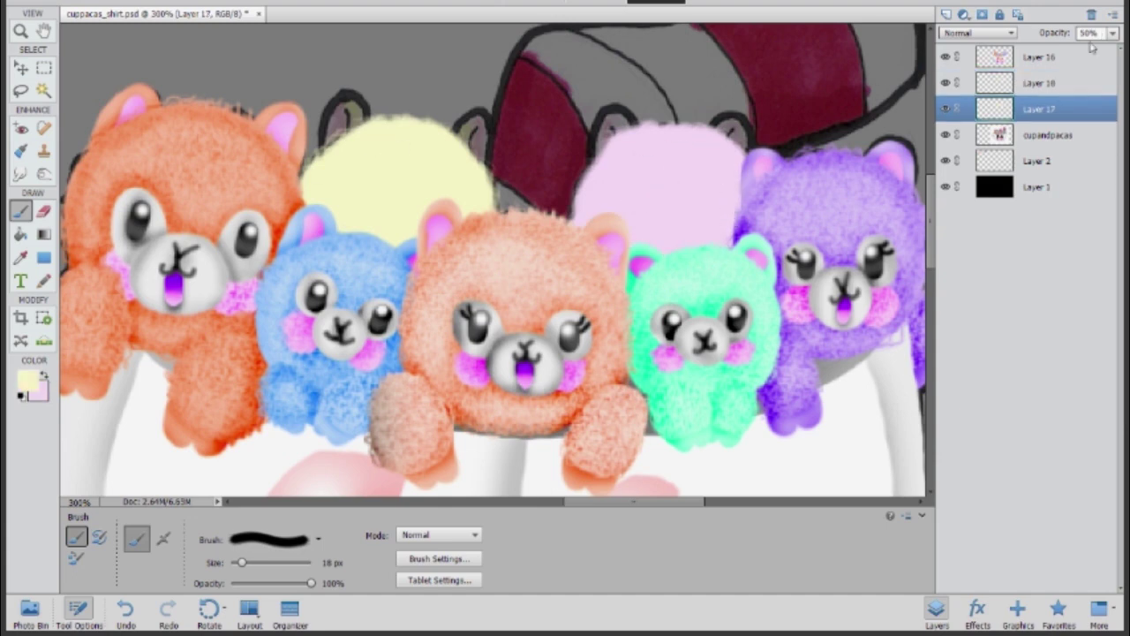
{"action": "key", "text": "Delete"}
{"action": "key", "text": "o"}
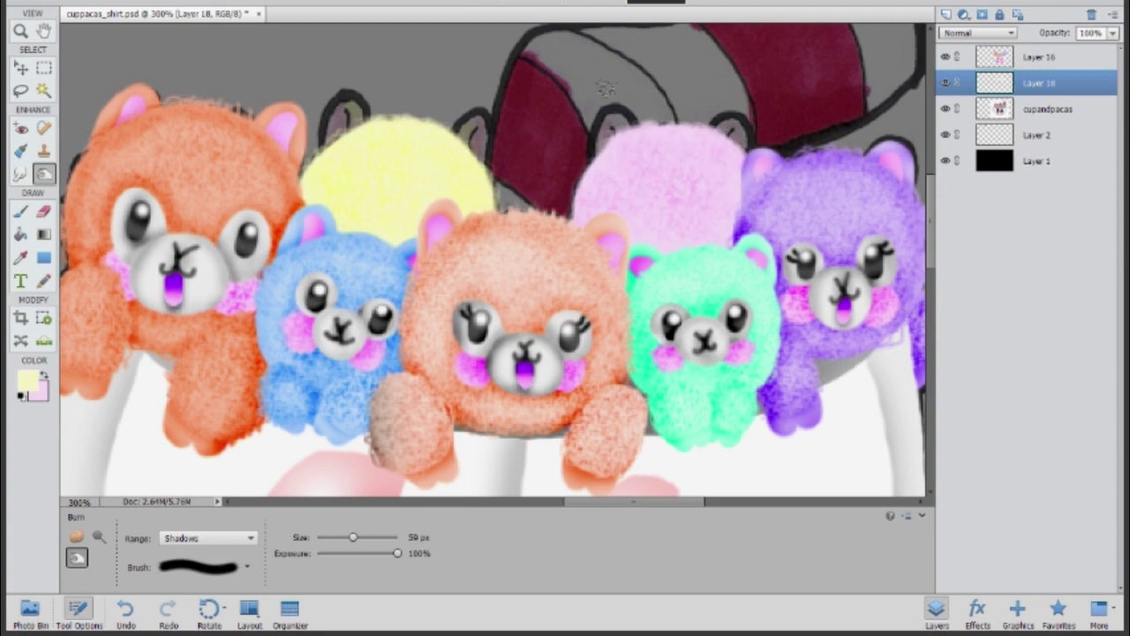
Add empty Layer 19 and zoom in on the back alpacas with pink as the paint colour
{"action": "left_click", "coordinate": [946, 14]}
{"action": "left_click", "coordinate": [20, 210]}
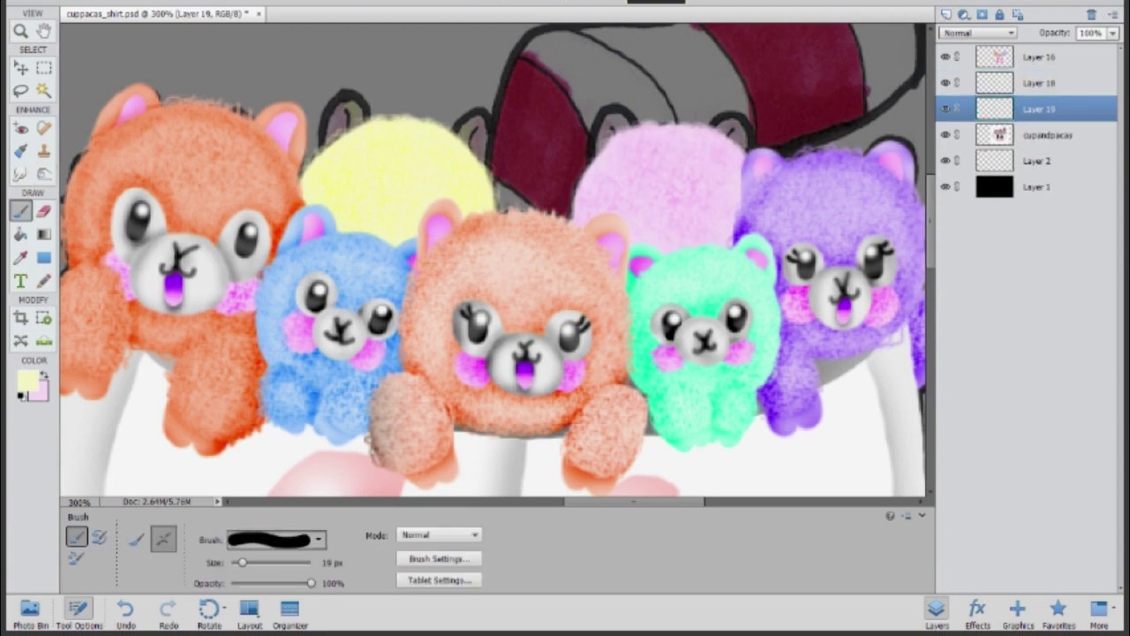
{"action": "key", "text": "ctrl+equal"}
{"action": "key", "text": "ctrl+equal"}
{"action": "scroll", "coordinate": [350, 117], "scroll_direction": "up", "scroll_amount": 1}
{"action": "scroll", "coordinate": [456, 209], "scroll_direction": "right", "scroll_amount": 5}
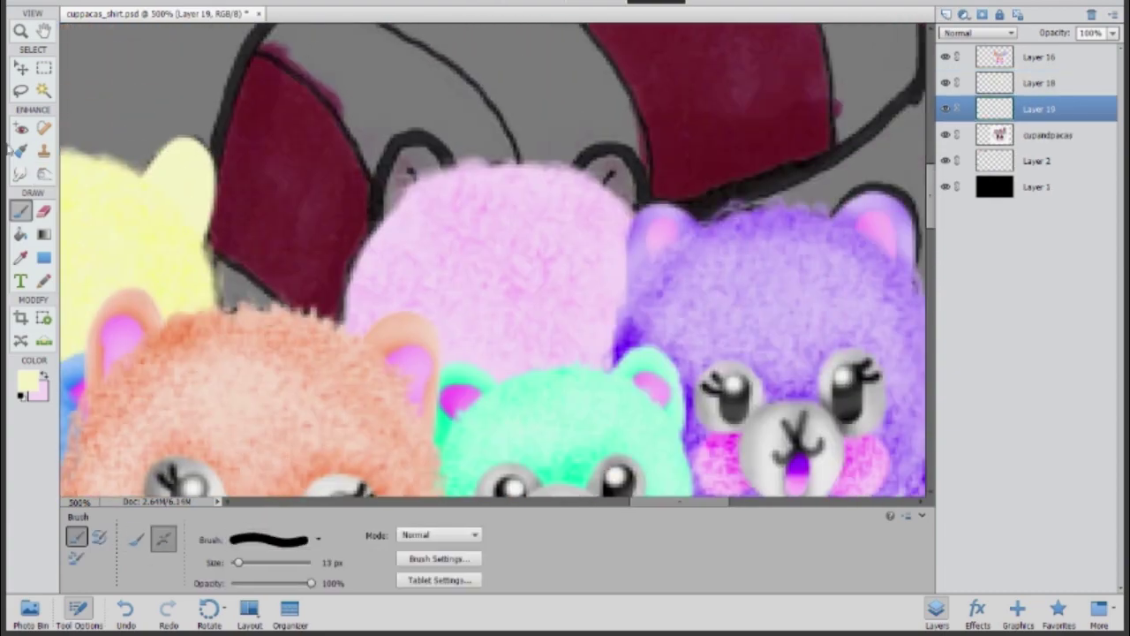
{"action": "key", "text": "x"}
{"action": "scroll", "coordinate": [605, 189], "scroll_direction": "left", "scroll_amount": 8}
{"action": "key", "text": "ctrl+alt+0"}
{"action": "left_click", "coordinate": [21, 257]}
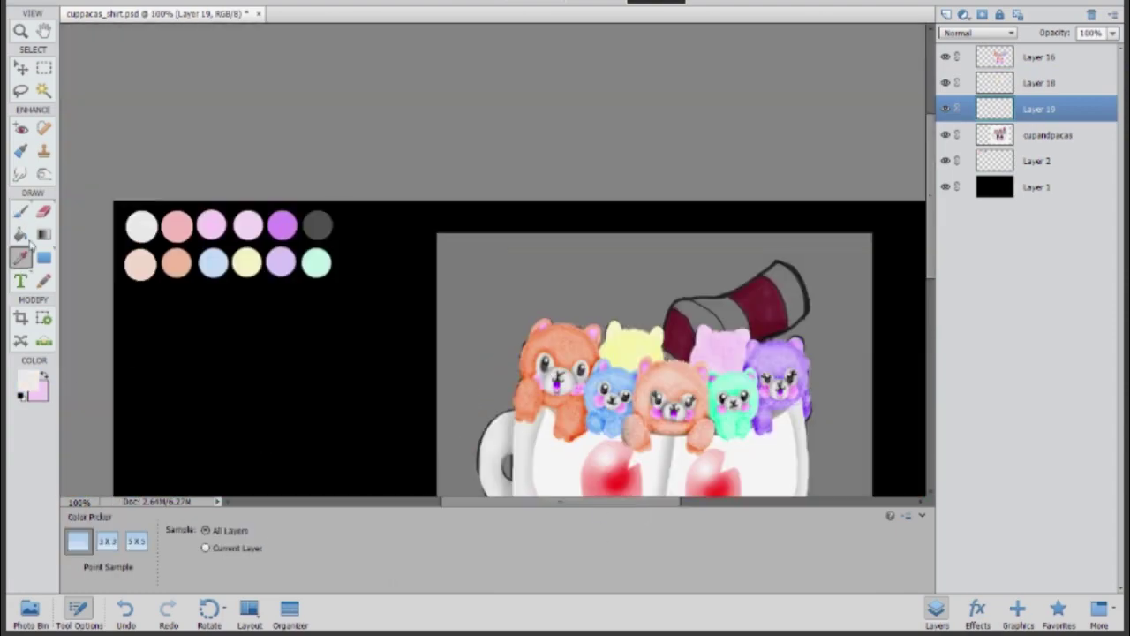
On a new layer, paint pink inner ears on the back alpacas with a 9 px brush and burn them
{"action": "key", "text": "ctrl+shift+alt+n"}
{"action": "key", "text": "b"}
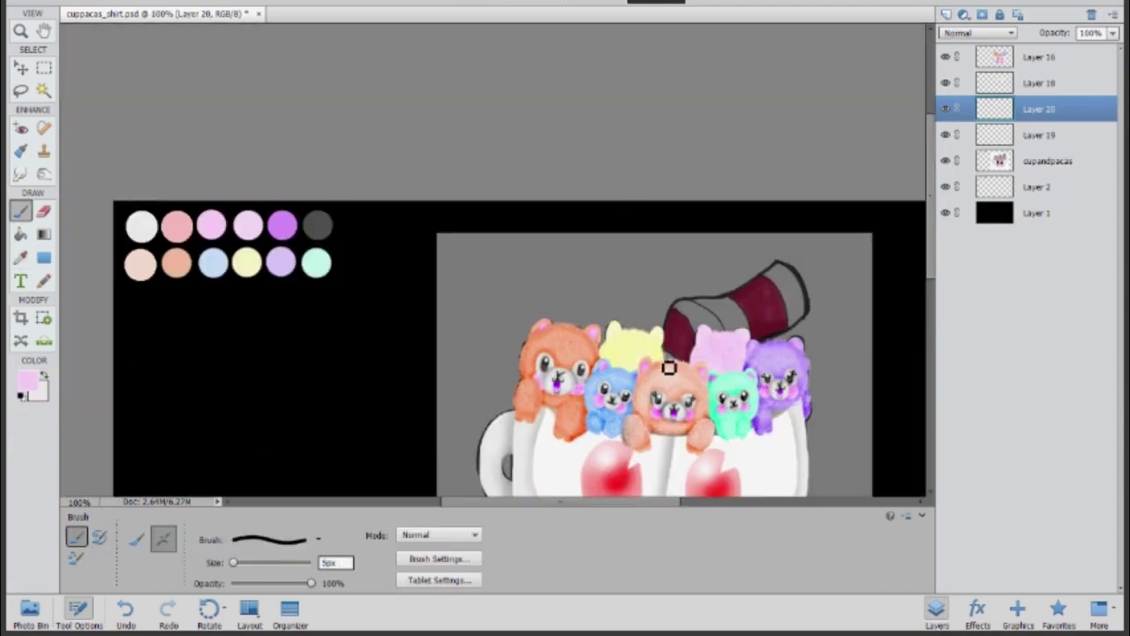
{"action": "key", "text": "ctrl+equal"}
{"action": "key", "text": "ctrl+equal"}
{"action": "key", "text": "ctrl+equal"}
{"action": "scroll", "coordinate": [290, 411], "scroll_direction": "down", "scroll_amount": 1}
{"action": "key", "text": "bracketright"}
{"action": "key", "text": "bracketright"}
{"action": "key", "text": "bracketright"}
{"action": "key", "text": "bracketright"}
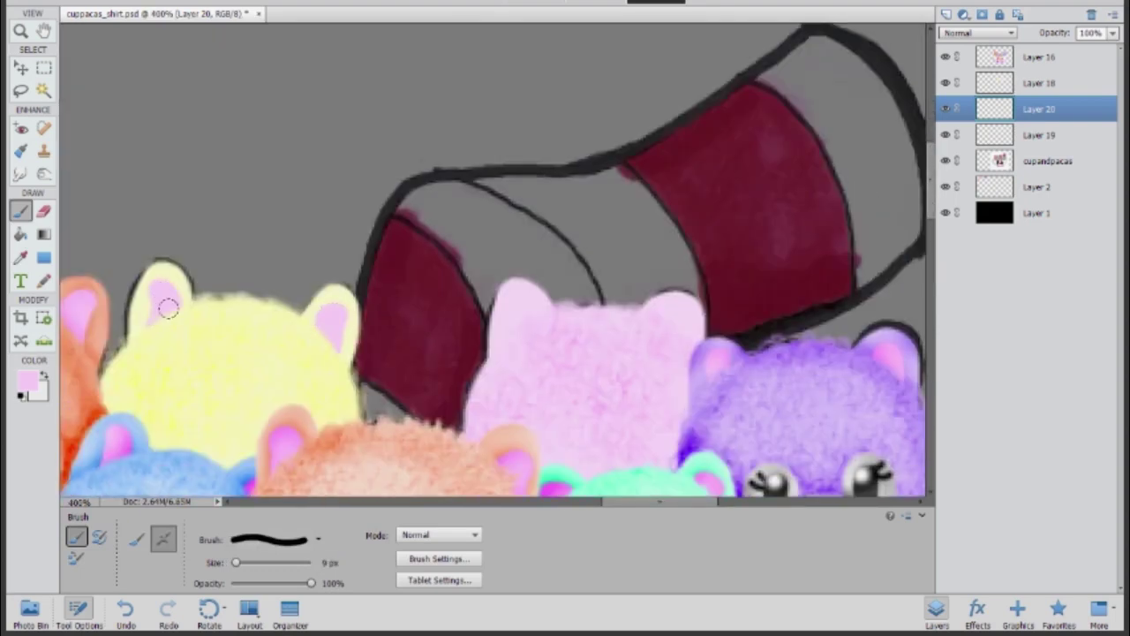
{"action": "key", "text": "o"}
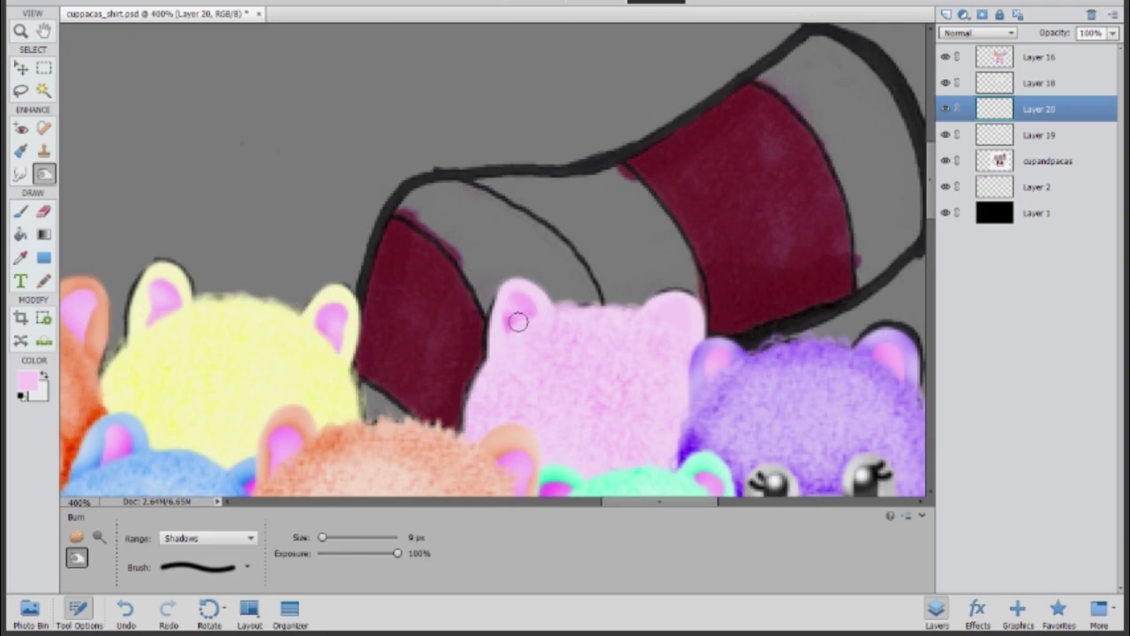
{"action": "key", "text": "alt+bracketleft"}
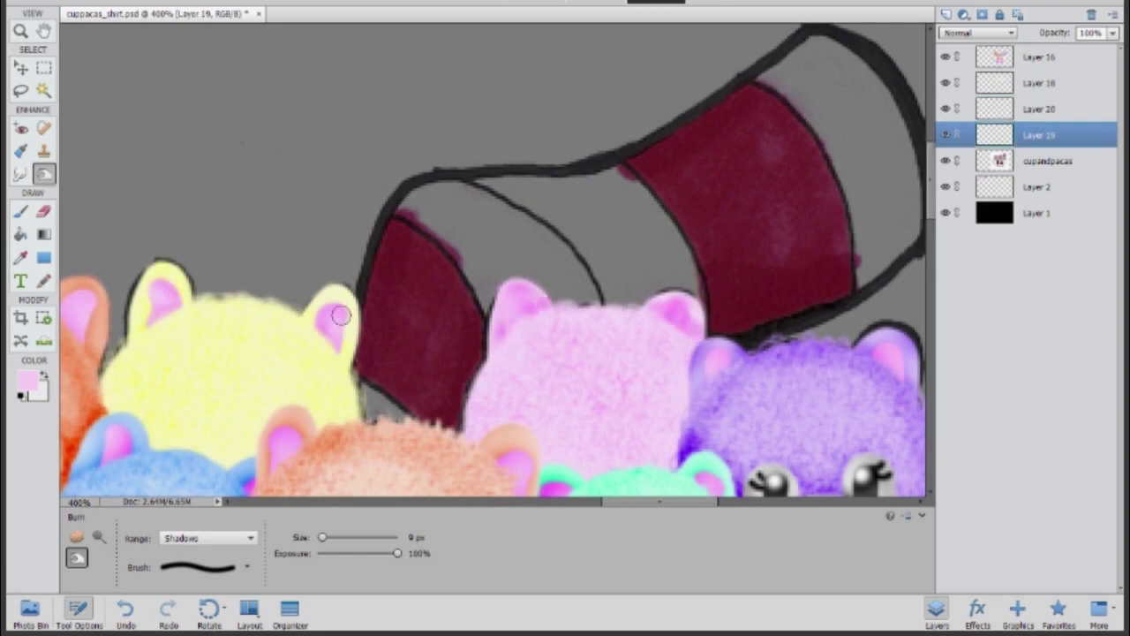
Merge Layers 18, 19 and 20 into one, then sample the dark grey from the palette
{"action": "key", "text": "ctrl+minus"}
{"action": "key", "text": "ctrl+minus"}
{"action": "key", "text": "ctrl+minus"}
{"action": "left_click", "coordinate": [1039, 82], "text": "shift"}
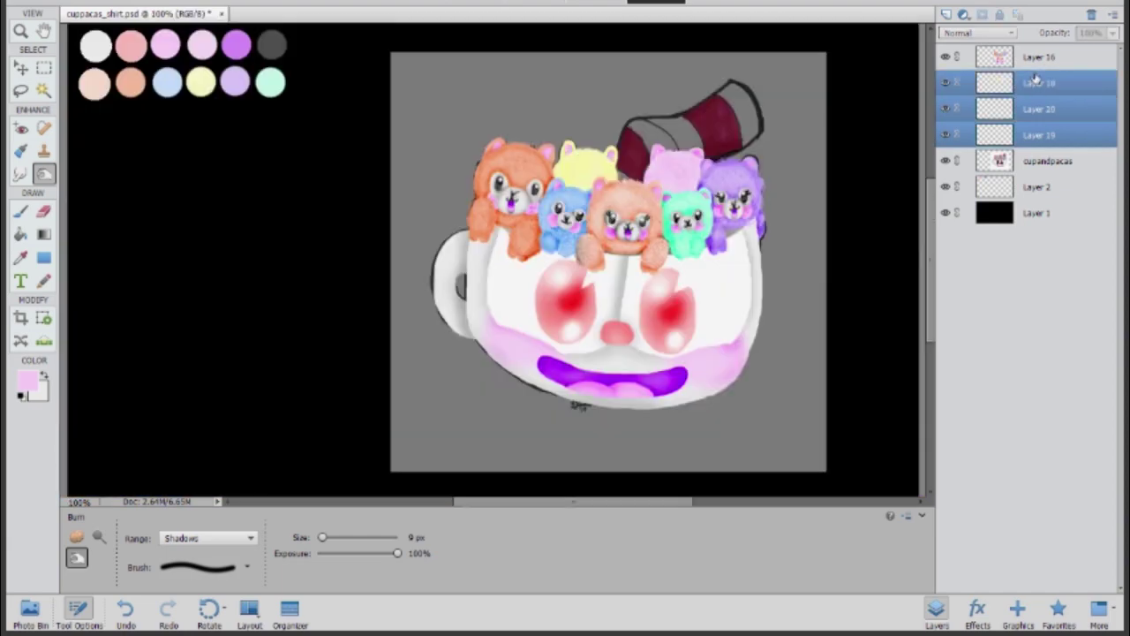
{"action": "key", "text": "ctrl+e"}
{"action": "key", "text": "i"}
{"action": "left_click", "coordinate": [273, 45]}
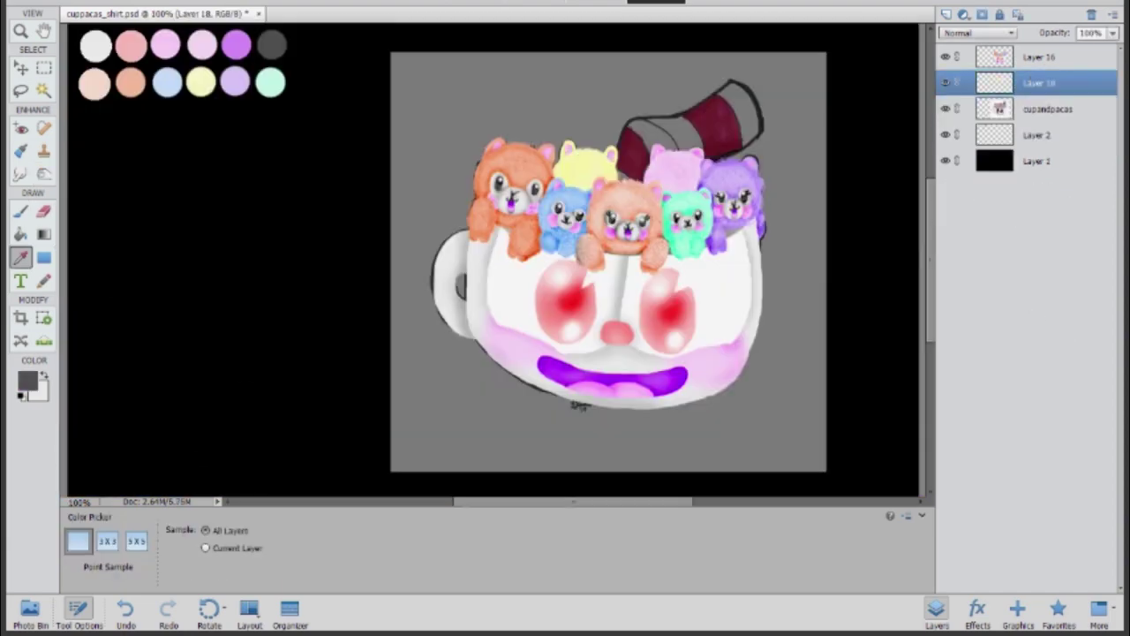
Add a layer for the eyes, delete the unwanted Layer 19, and switch to white paint
{"action": "key", "text": "ctrl+shift+alt+n"}
{"action": "key", "text": "b"}
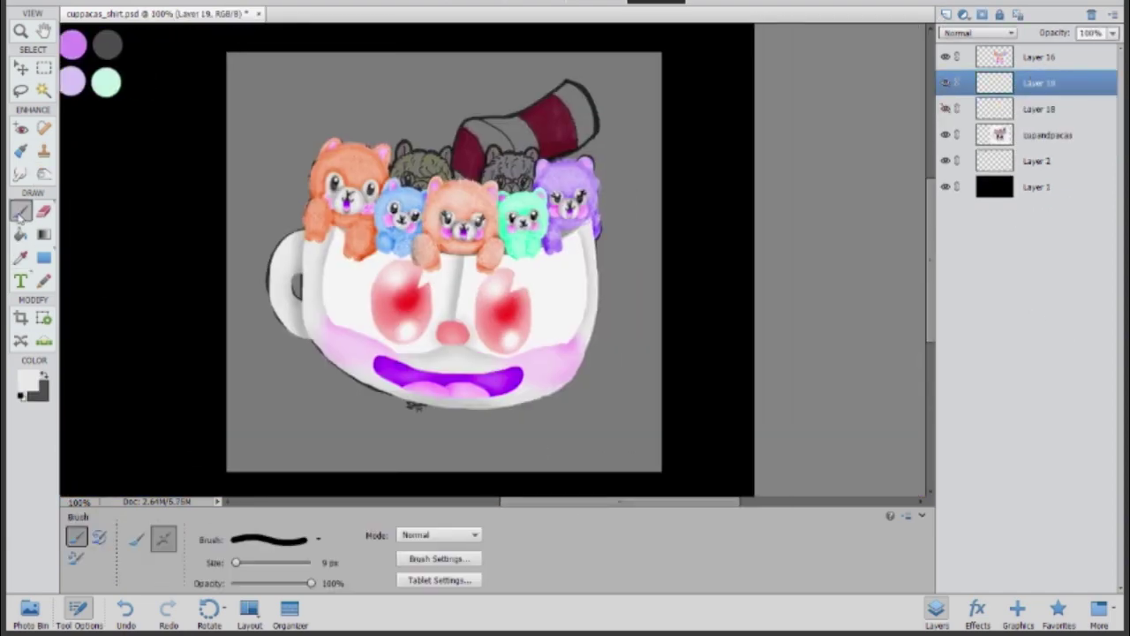
{"action": "key", "text": "bracketright"}
{"action": "scroll", "coordinate": [499, 204], "scroll_direction": "up", "scroll_amount": 3}
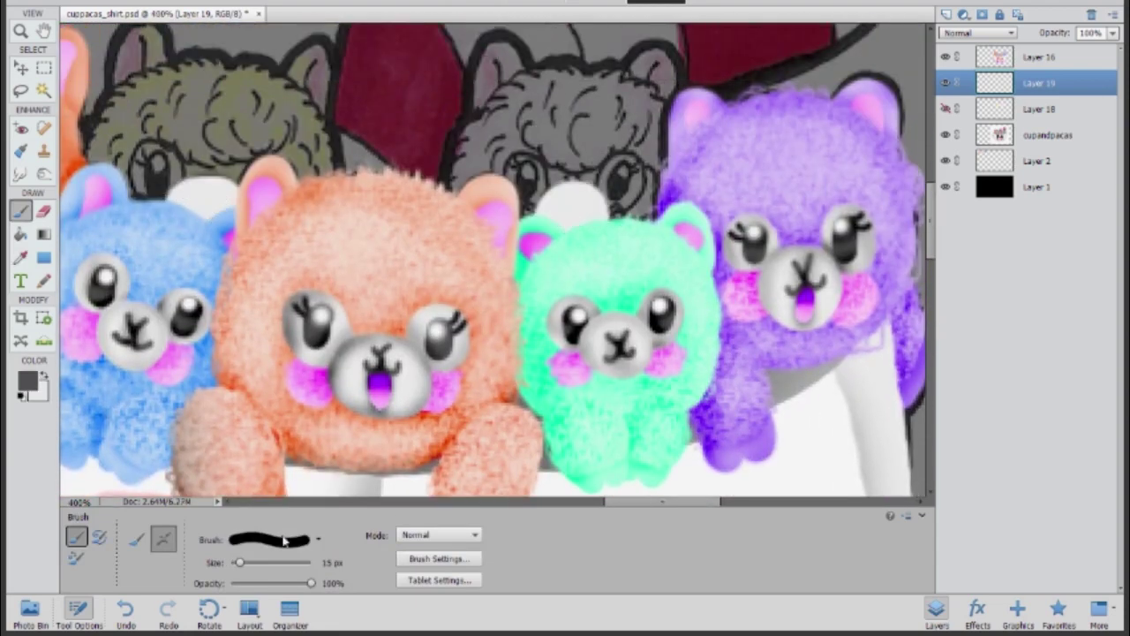
{"action": "key", "text": "ctrl+shift+alt+n"}
{"action": "key", "text": "bracketleft"}
{"action": "key", "text": "bracketleft"}
{"action": "key", "text": "bracketleft"}
{"action": "key", "text": "bracketleft"}
{"action": "key", "text": "o"}
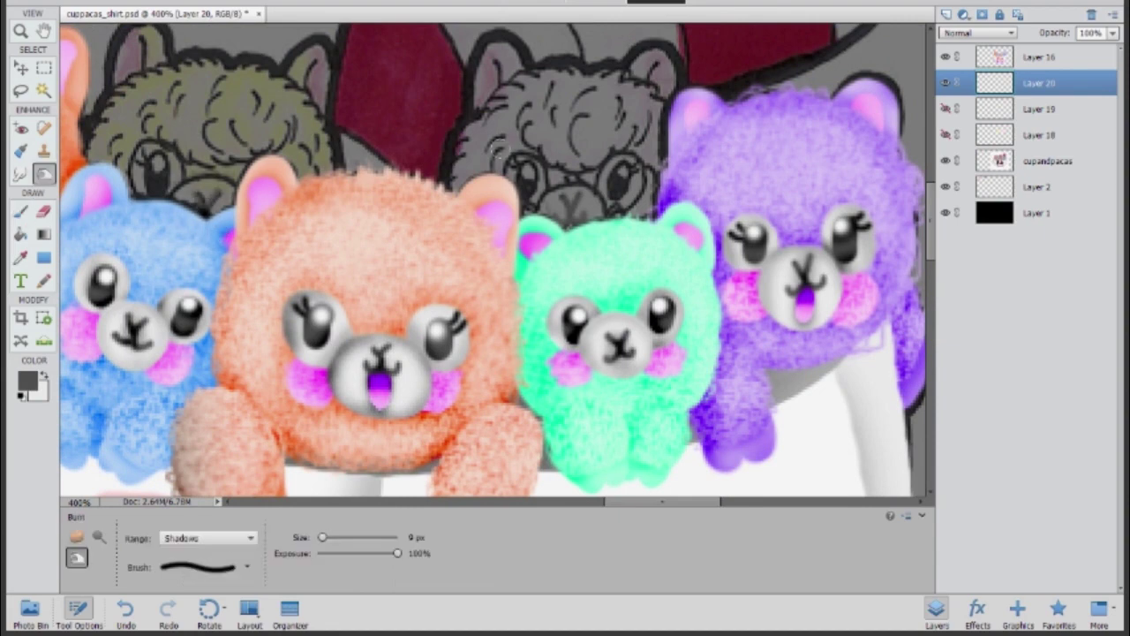
{"action": "left_click", "coordinate": [945, 108]}
{"action": "left_click", "coordinate": [991, 106]}
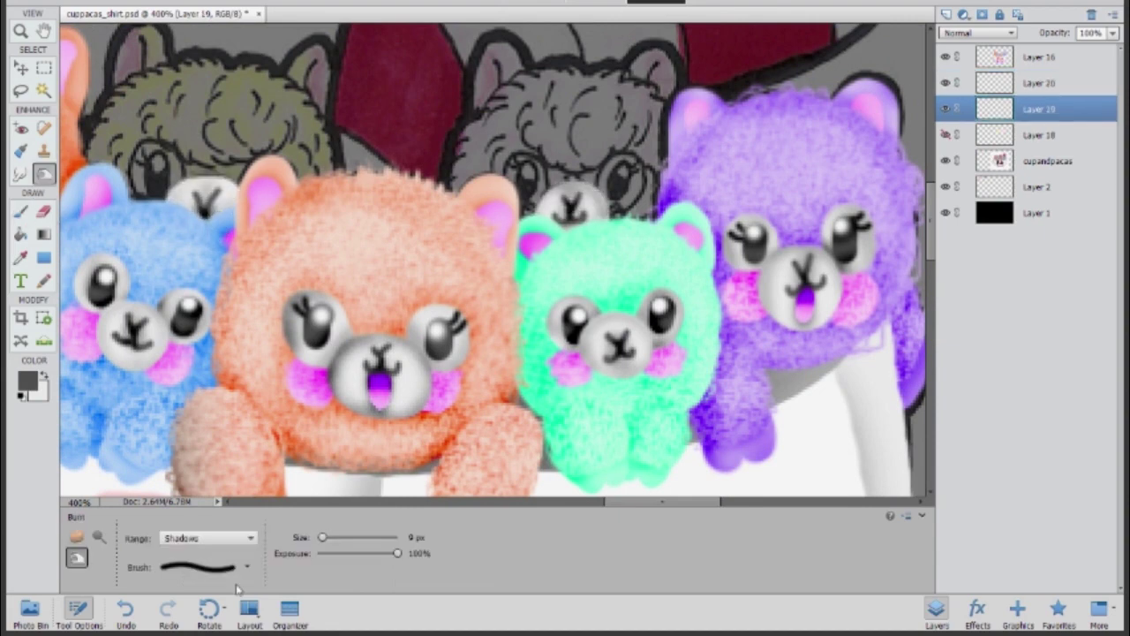
{"action": "key", "text": "Delete"}
{"action": "key", "text": "b"}
{"action": "key", "text": "x"}
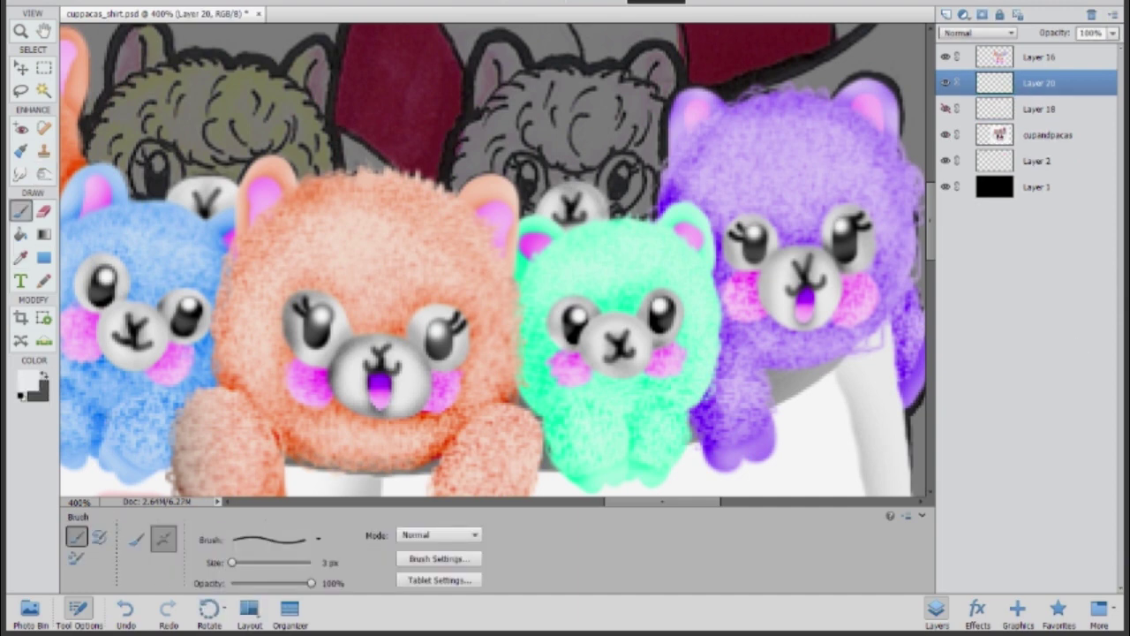
Paint white eye shapes on the yellow and pink back alpacas with a 16 px brush
{"action": "left_click_drag", "start_coordinate": [257, 569], "coordinate": [241, 565]}
{"action": "left_click_drag", "start_coordinate": [142, 150], "coordinate": [176, 199]}
{"action": "left_click_drag", "start_coordinate": [512, 159], "coordinate": [539, 212]}
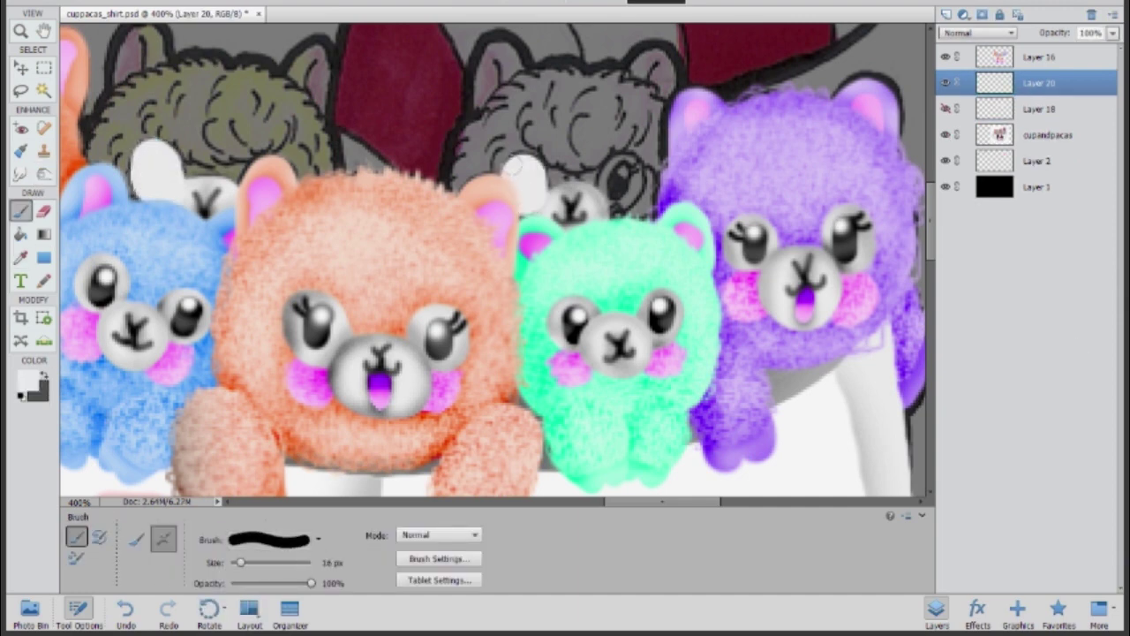
{"action": "left_click_drag", "start_coordinate": [618, 163], "coordinate": [608, 188]}
{"action": "key", "text": "ctrl+z"}
{"action": "key", "text": "ctrl+shift+alt+n"}
{"action": "mouse_move", "coordinate": [161, 194]}
{"action": "left_mouse_down"}
{"action": "mouse_move", "coordinate": [147, 154]}
{"action": "mouse_move", "coordinate": [157, 196]}
{"action": "left_mouse_up"}
{"action": "left_click", "coordinate": [946, 108]}
Add a new pupil layer in dark grey with a 3 px brush, zoomed in on the eyes
{"action": "key", "text": "ctrl+shift+alt+n"}
{"action": "left_click", "coordinate": [43, 376]}
{"action": "type", "text": "9"}
{"action": "key", "text": "Return"}
{"action": "type", "text": "3"}
{"action": "key", "text": "Return"}
{"action": "key", "text": "ctrl+equal"}
{"action": "key", "text": "ctrl+equal"}
{"action": "key", "text": "ctrl+equal"}
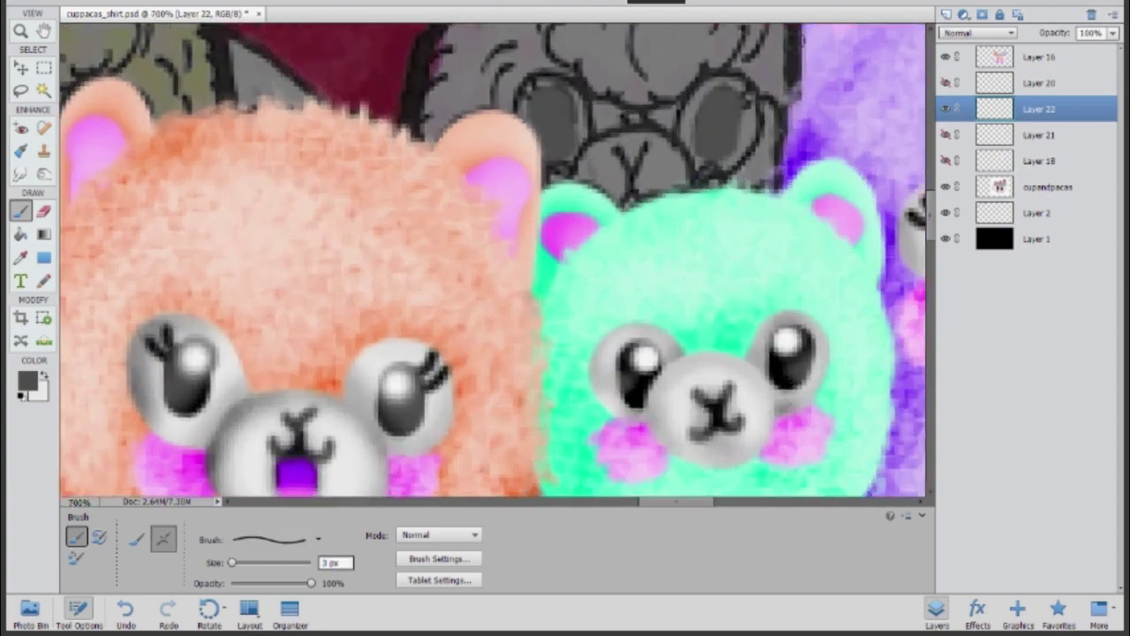
Burn the eyes to shade them, darkening the eye peeking behind the blue alpaca
{"action": "key", "text": "o"}
{"action": "scroll", "coordinate": [529, 97], "scroll_direction": "left", "scroll_amount": 5}
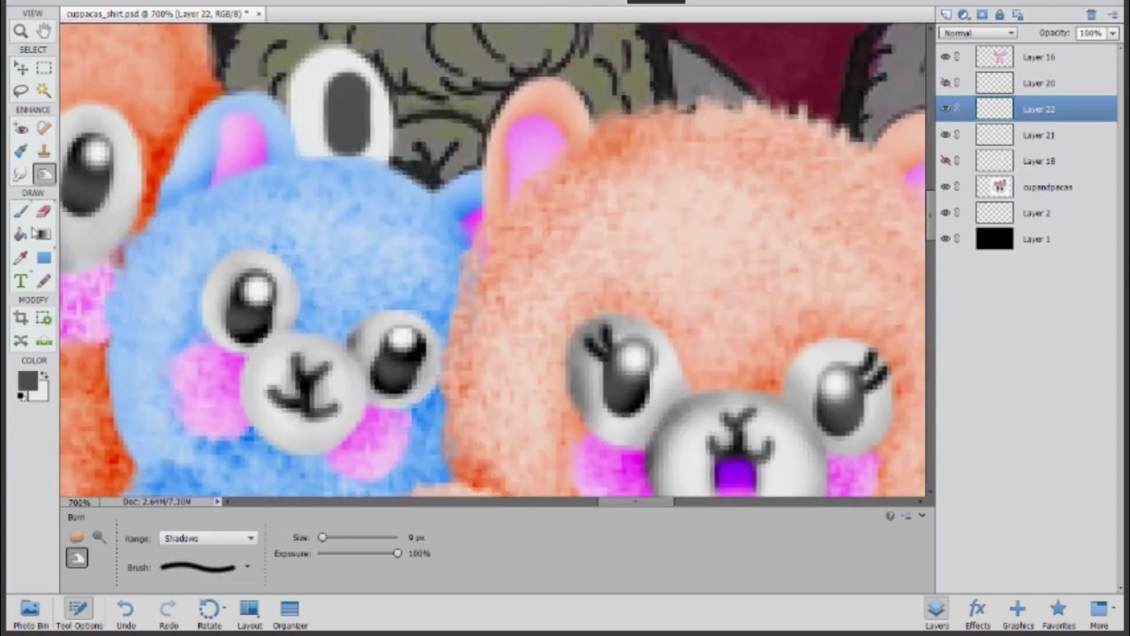
{"action": "key", "text": "b"}
{"action": "key", "text": "o"}
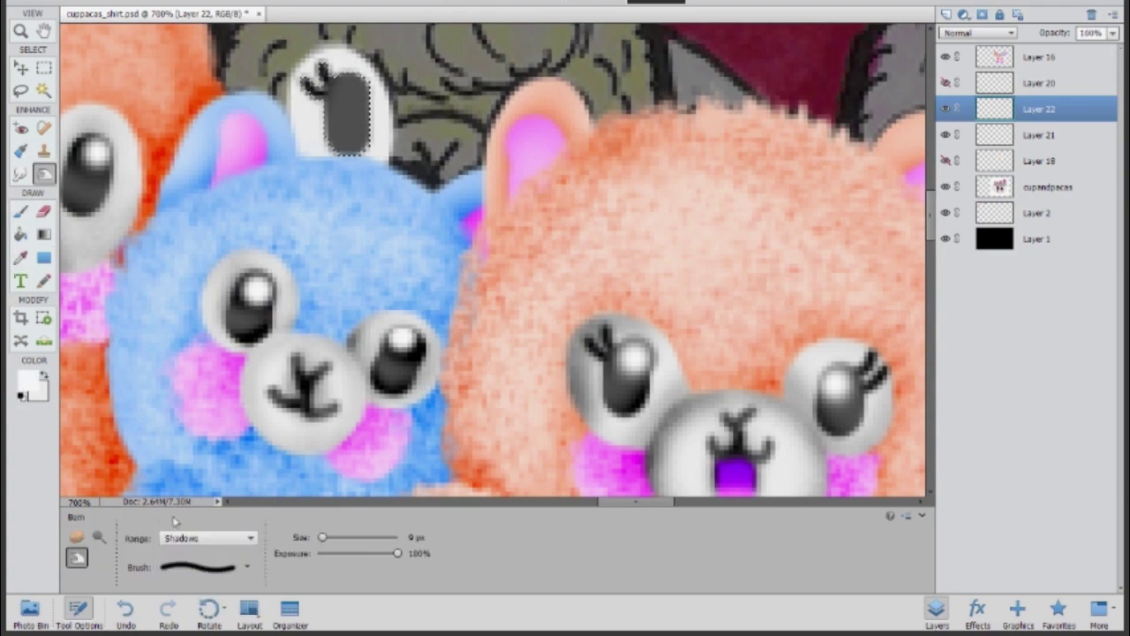
{"action": "key", "text": "b"}
{"action": "key", "text": "x"}
{"action": "scroll", "coordinate": [495, 265], "scroll_direction": "right", "scroll_amount": 5}
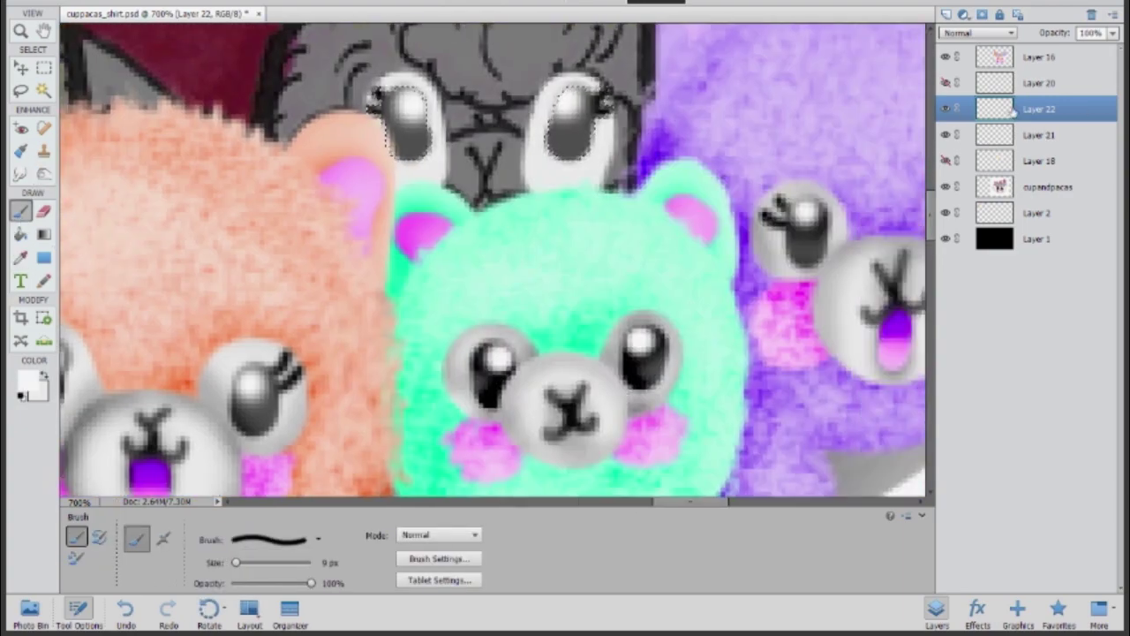
{"action": "key", "text": "o"}
{"action": "scroll", "coordinate": [580, 82], "scroll_direction": "left", "scroll_amount": 5}
{"action": "left_click_drag", "start_coordinate": [580, 82], "coordinate": [590, 133]}
On Layer 18, deepen the shading on the pink alpaca's fur, then return to Layer 21
{"action": "scroll", "coordinate": [494, 265], "scroll_direction": "up", "scroll_amount": 1}
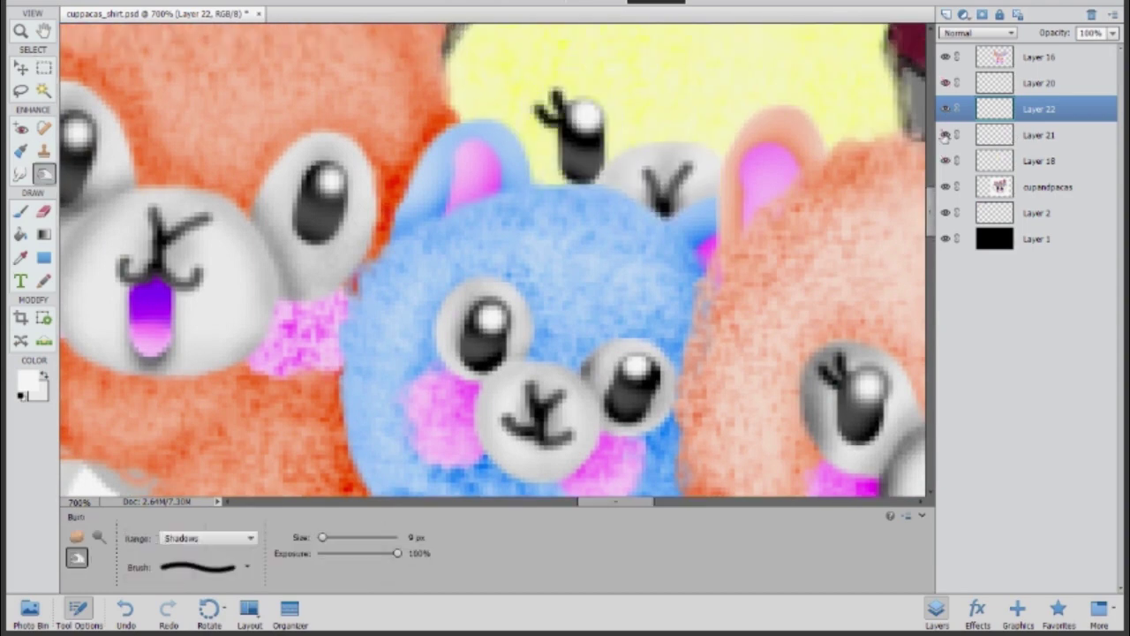
{"action": "left_click", "coordinate": [1029, 134]}
{"action": "left_click", "coordinate": [1040, 160]}
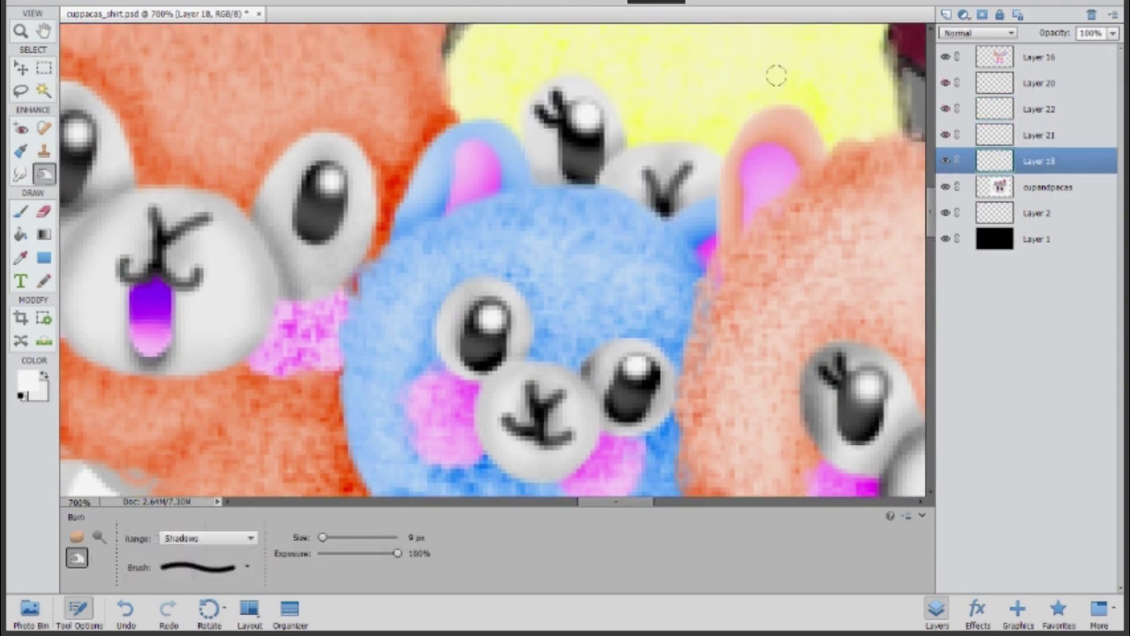
{"action": "scroll", "coordinate": [499, 132], "scroll_direction": "up", "scroll_amount": 2}
{"action": "scroll", "coordinate": [410, 250], "scroll_direction": "down", "scroll_amount": 5}
{"action": "scroll", "coordinate": [411, 250], "scroll_direction": "right", "scroll_amount": 5}
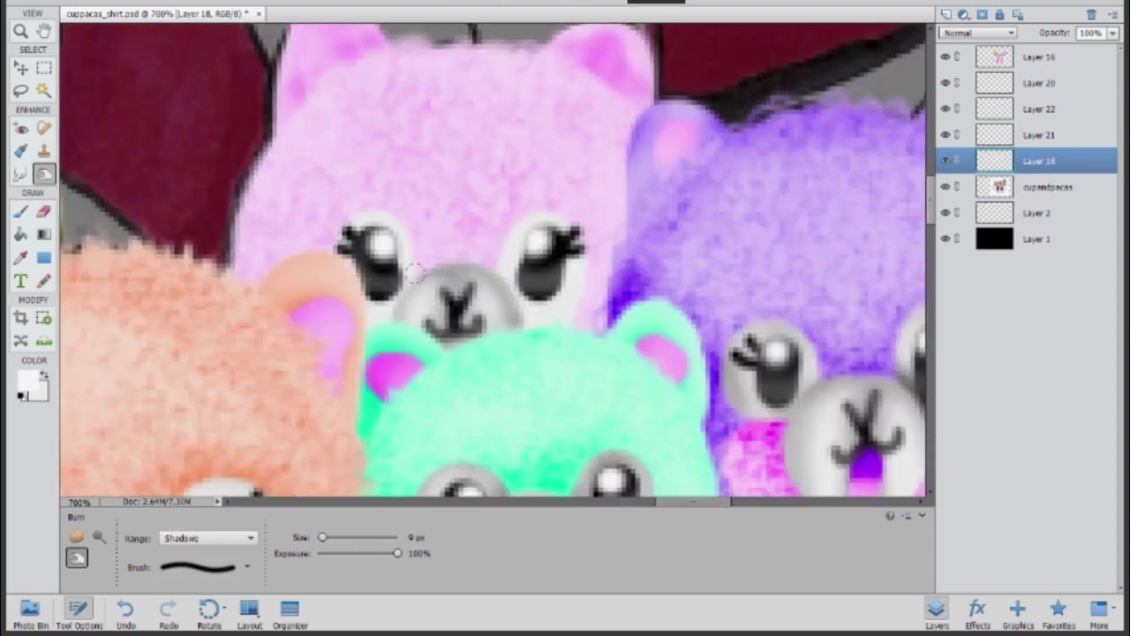
{"action": "mouse_move", "coordinate": [605, 221]}
{"action": "left_mouse_down"}
{"action": "mouse_move", "coordinate": [567, 83]}
{"action": "mouse_move", "coordinate": [283, 203]}
{"action": "left_mouse_up"}
{"action": "left_click", "coordinate": [1084, 132]}
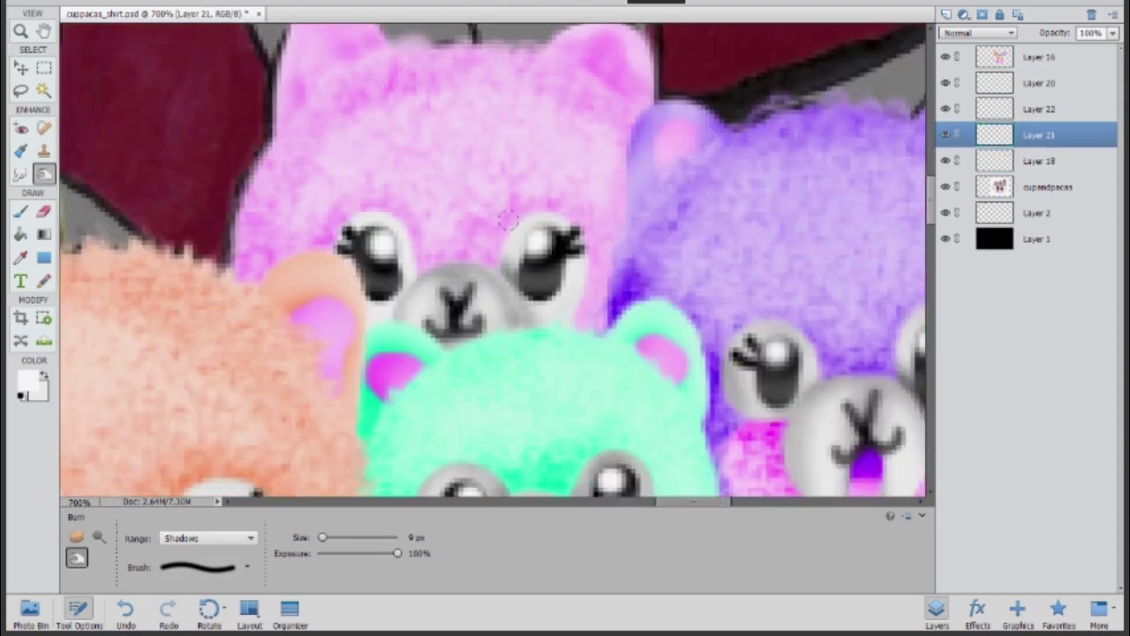
Merge the alpaca colouring layers together into Layer 16
{"action": "key", "text": "ctrl+minus"}
{"action": "key", "text": "ctrl+minus"}
{"action": "key", "text": "ctrl+minus"}
{"action": "left_click", "coordinate": [1038, 161], "text": "shift"}
{"action": "left_click", "coordinate": [1038, 57], "text": "shift"}
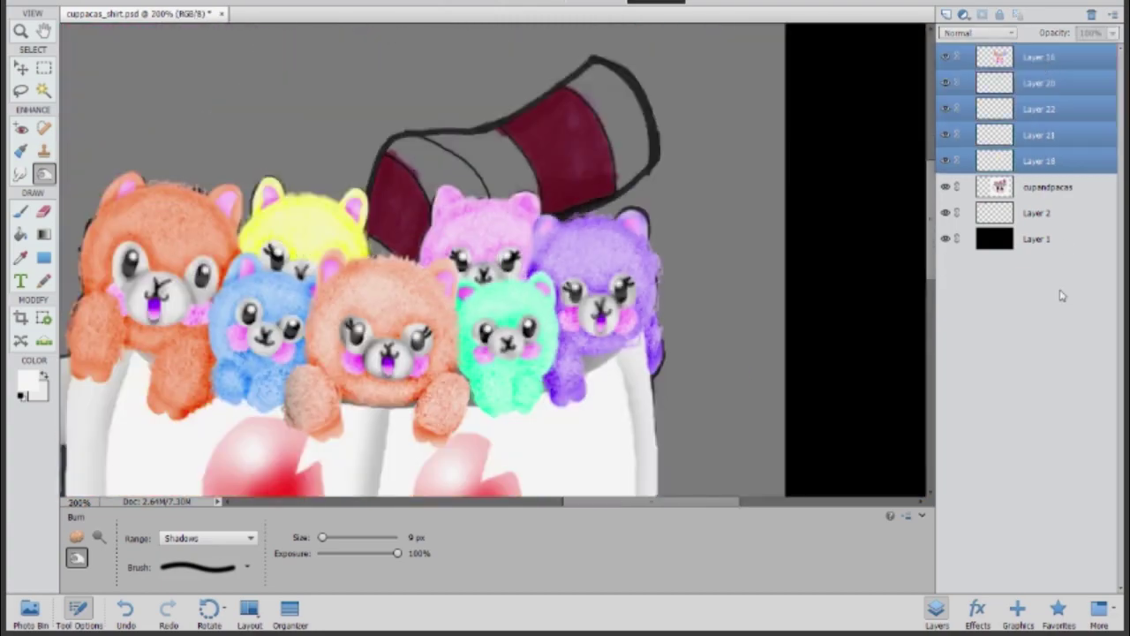
{"action": "key", "text": "ctrl+e"}
On a new layer, brush white into the top of the cup with a 35 px brush
{"action": "key", "text": "ctrl+0"}
{"action": "key", "text": "i"}
{"action": "left_click", "coordinate": [946, 14], "text": "ctrl"}
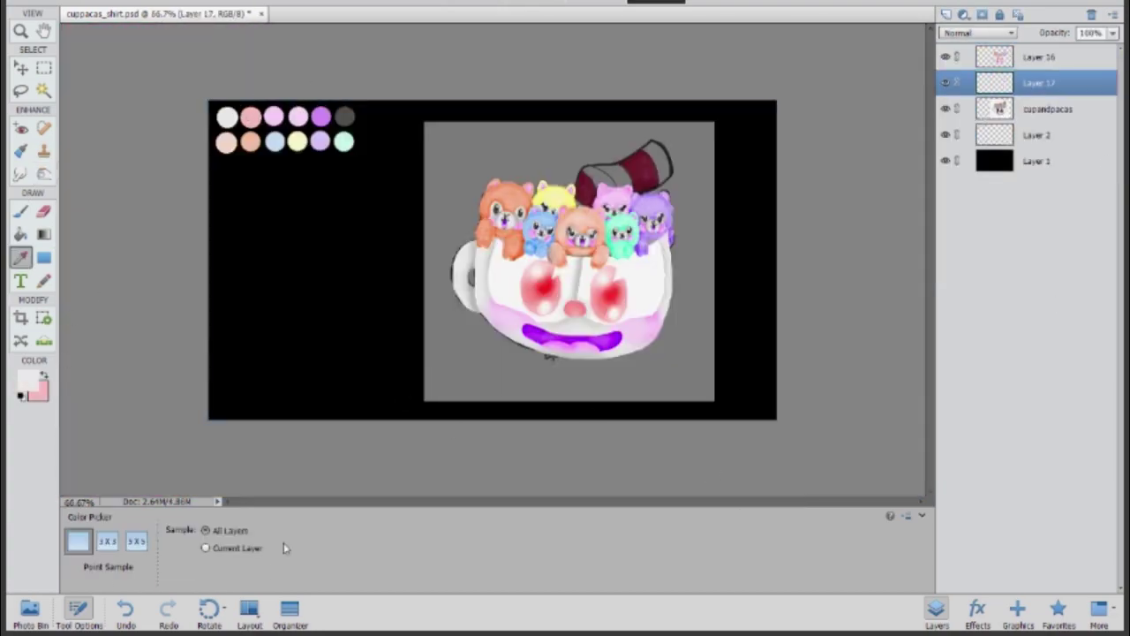
{"action": "key", "text": "b"}
{"action": "key", "text": "bracketright"}
{"action": "key", "text": "bracketright"}
{"action": "key", "text": "bracketright"}
{"action": "key", "text": "bracketright"}
{"action": "key", "text": "bracketright"}
{"action": "key", "text": "bracketright"}
{"action": "key", "text": "ctrl+plus"}
{"action": "key", "text": "ctrl+plus"}
{"action": "key", "text": "ctrl+plus"}
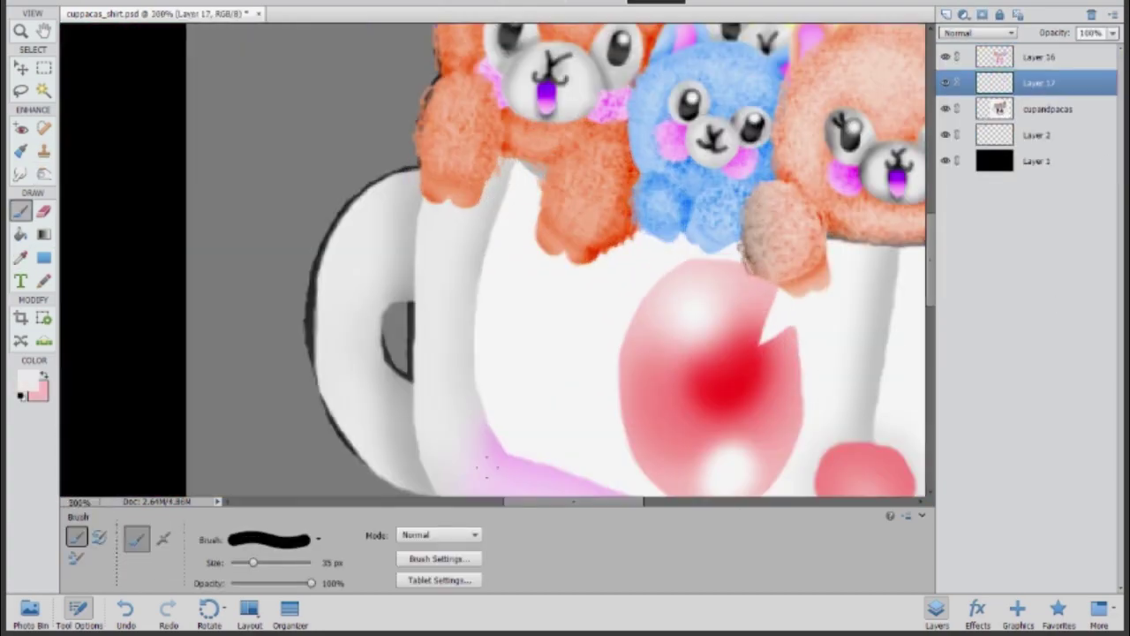
{"action": "left_click_drag", "start_coordinate": [520, 504], "coordinate": [593, 503]}
{"action": "scroll", "coordinate": [494, 265], "scroll_direction": "up", "scroll_amount": 5}
{"action": "mouse_move", "coordinate": [459, 97]}
{"action": "left_mouse_down"}
{"action": "mouse_move", "coordinate": [433, 265]}
{"action": "mouse_move", "coordinate": [578, 177]}
{"action": "left_mouse_up"}
{"action": "left_click_drag", "start_coordinate": [481, 273], "coordinate": [411, 124]}
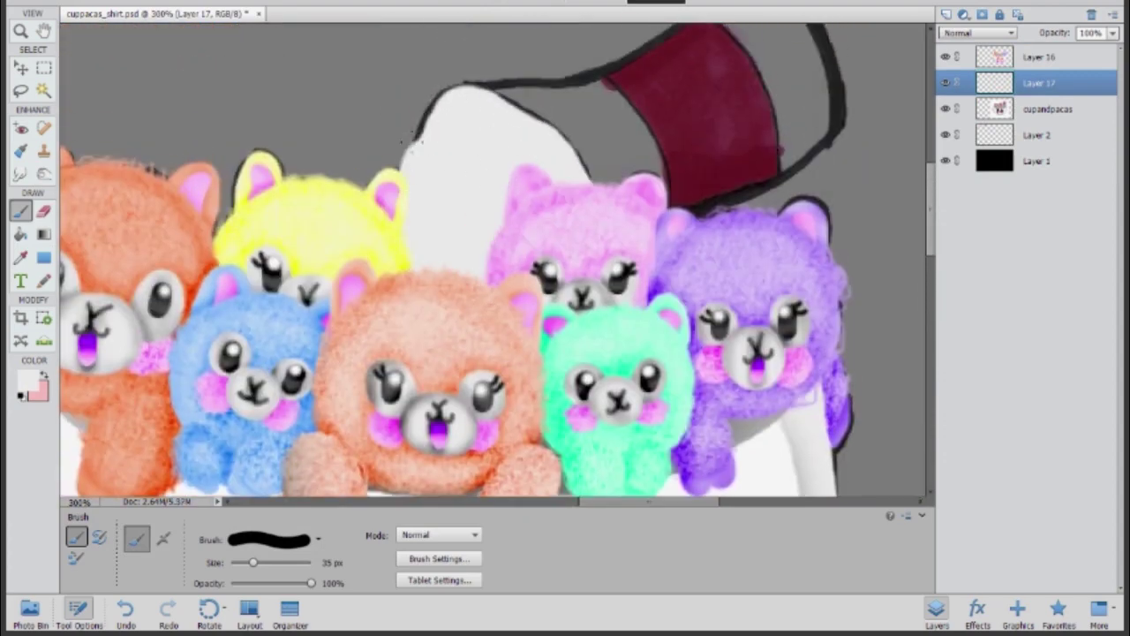
Load the white area as a selection, delete Layer 17, and burn the pink straw stripe red
{"action": "left_click", "coordinate": [994, 82], "text": "ctrl"}
{"action": "key", "text": "ctrl+shift+n"}
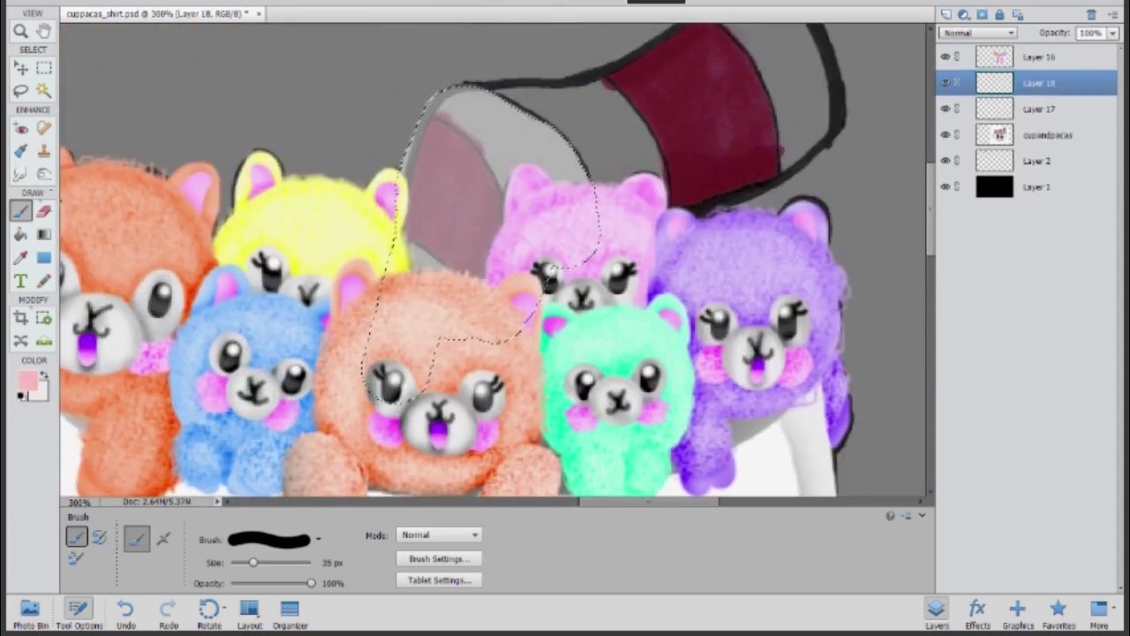
{"action": "key", "text": "alt+bracketleft"}
{"action": "key", "text": "ctrl+d"}
{"action": "key", "text": "m"}
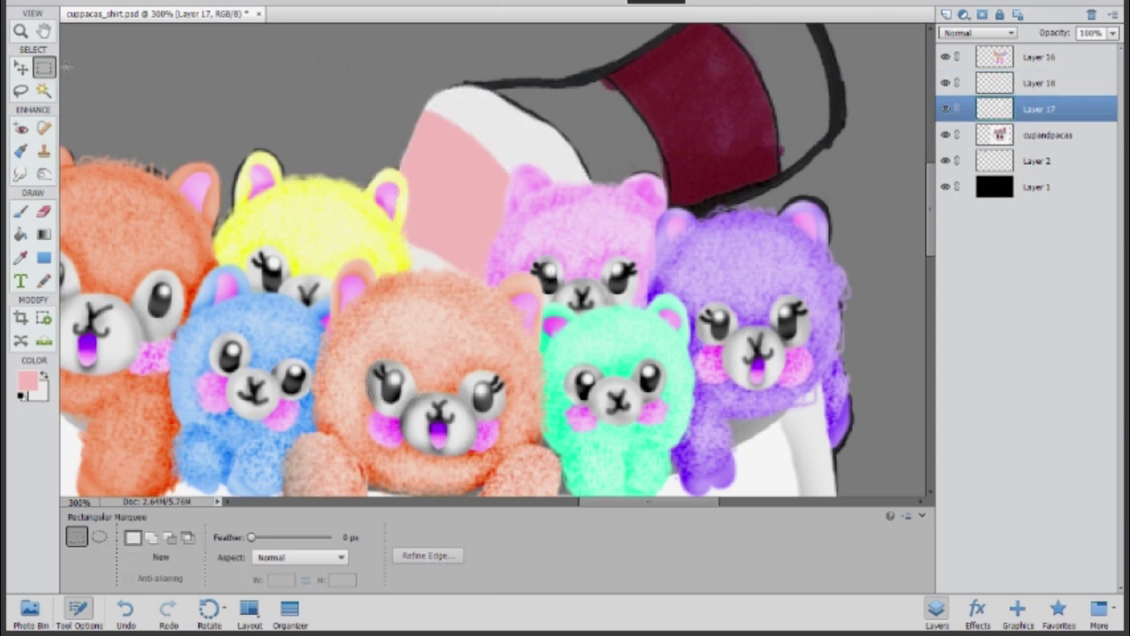
{"action": "key", "text": "Delete"}
{"action": "left_click", "coordinate": [43, 173]}
{"action": "mouse_move", "coordinate": [415, 123]}
{"action": "left_mouse_down"}
{"action": "mouse_move", "coordinate": [432, 229]}
{"action": "mouse_move", "coordinate": [459, 97]}
{"action": "mouse_move", "coordinate": [530, 142]}
{"action": "left_mouse_up"}
On a new layer, paint white over the straw to cover its dark red stripes
{"action": "key", "text": "ctrl+shift+n"}
{"action": "key", "text": "ctrl+bracketleft"}
{"action": "key", "text": "b"}
{"action": "scroll", "coordinate": [495, 265], "scroll_direction": "up", "scroll_amount": 2}
{"action": "scroll", "coordinate": [495, 265], "scroll_direction": "right", "scroll_amount": 5}
{"action": "mouse_move", "coordinate": [548, 44]}
{"action": "left_mouse_down"}
{"action": "mouse_move", "coordinate": [574, 177]}
{"action": "mouse_move", "coordinate": [371, 221]}
{"action": "left_mouse_up"}
{"action": "mouse_move", "coordinate": [493, 55]}
{"action": "left_mouse_down"}
{"action": "mouse_move", "coordinate": [459, 159]}
{"action": "mouse_move", "coordinate": [530, 44]}
{"action": "left_mouse_up"}
Paint a pink stripe across the straw on a new layer, with the white layer at 50% opacity
{"action": "key", "text": "ctrl+shift+n"}
{"action": "key", "text": "alt+bracketleft"}
{"action": "type", "text": "50"}
{"action": "left_click_drag", "start_coordinate": [415, 97], "coordinate": [477, 229]}
{"action": "key", "text": "alt+bracketright"}
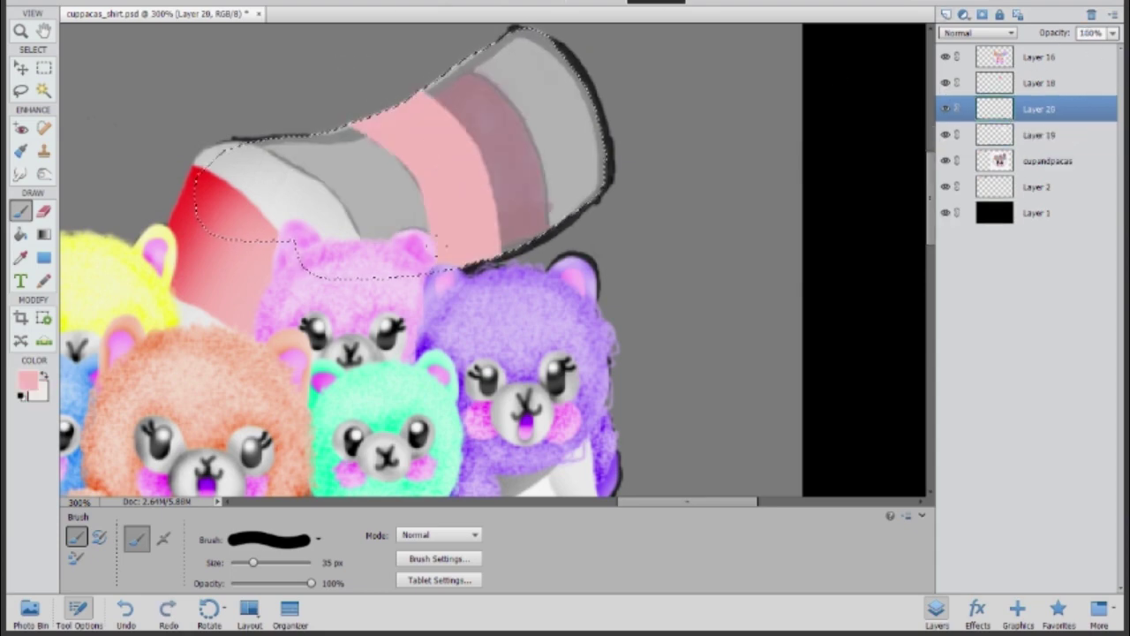
Merge the straw layers into Layer 18 and burn the pink stripes to a deeper red
{"action": "key", "text": "ctrl+e"}
{"action": "key", "text": "o"}
{"action": "key", "text": "ctrl+e"}
{"action": "key", "text": "ctrl+d"}
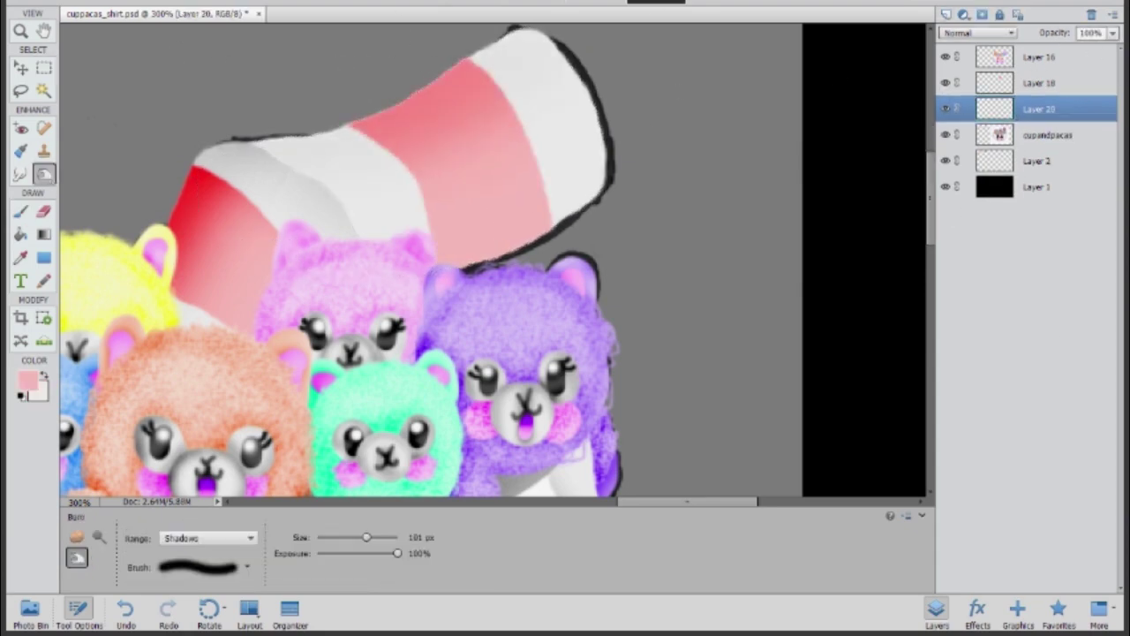
{"action": "mouse_move", "coordinate": [459, 79]}
{"action": "left_mouse_down"}
{"action": "mouse_move", "coordinate": [494, 176]}
{"action": "mouse_move", "coordinate": [353, 168]}
{"action": "mouse_move", "coordinate": [300, 194]}
{"action": "left_mouse_up"}
{"action": "key", "text": "ctrl+e"}
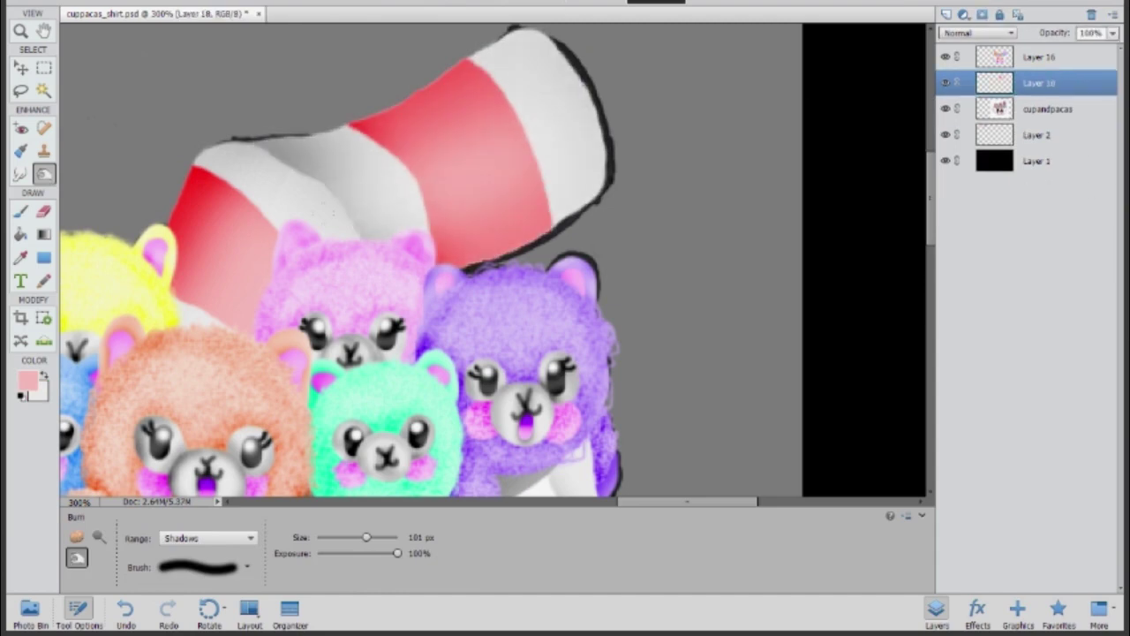
{"action": "left_click_drag", "start_coordinate": [225, 220], "coordinate": [221, 327]}
Merge the colouring layers with the original cupandpacas scan layer
{"action": "key", "text": "ctrl+0"}
{"action": "left_click", "coordinate": [1092, 15]}
{"action": "key", "text": "ctrl+e"}
Delete the cupandpacas scan layer and Free Transform the artwork to fill the shirt canvas (425.6%)
{"action": "left_click", "coordinate": [1091, 14]}
{"action": "key", "text": "ctrl+t"}
{"action": "key", "text": "Return"}
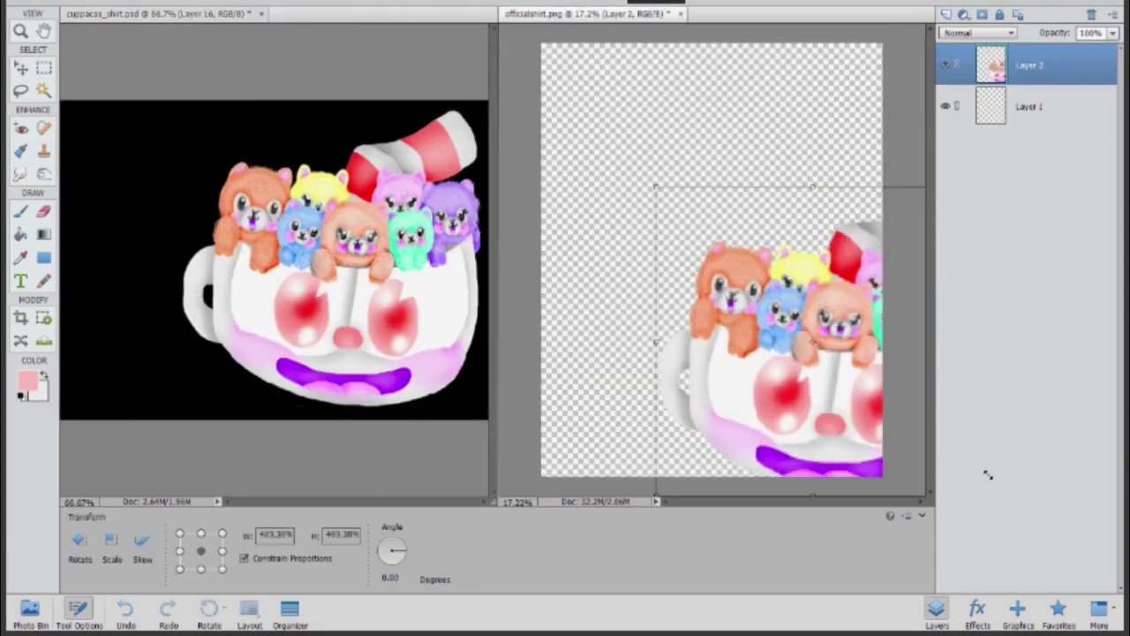
{"action": "left_click_drag", "start_coordinate": [988, 475], "coordinate": [877, 426]}
{"action": "key", "text": "Return"}
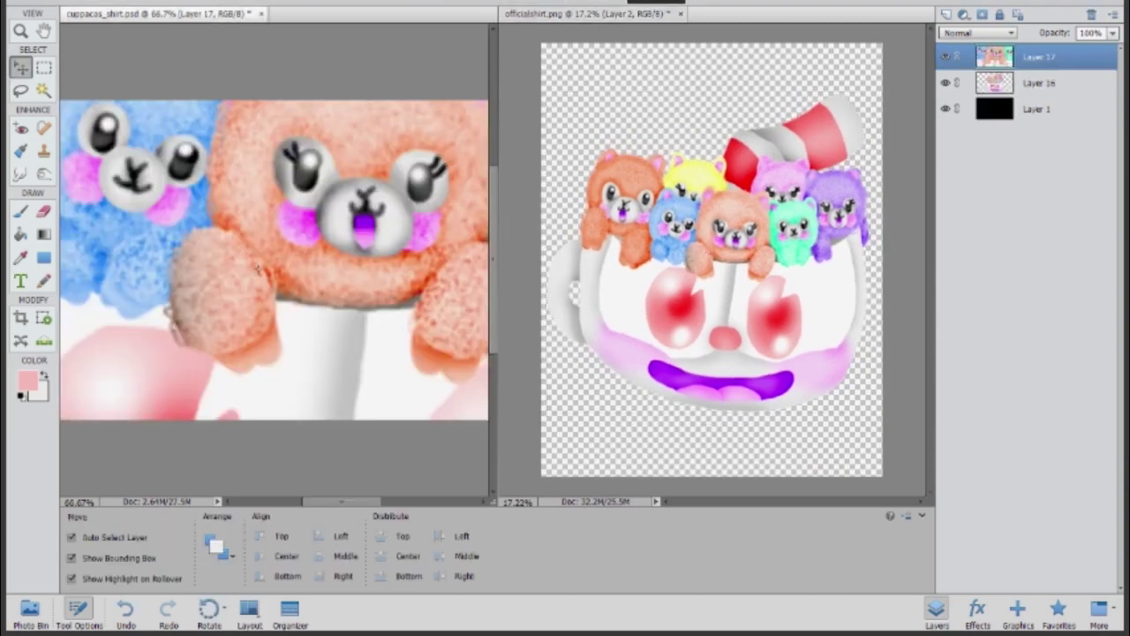